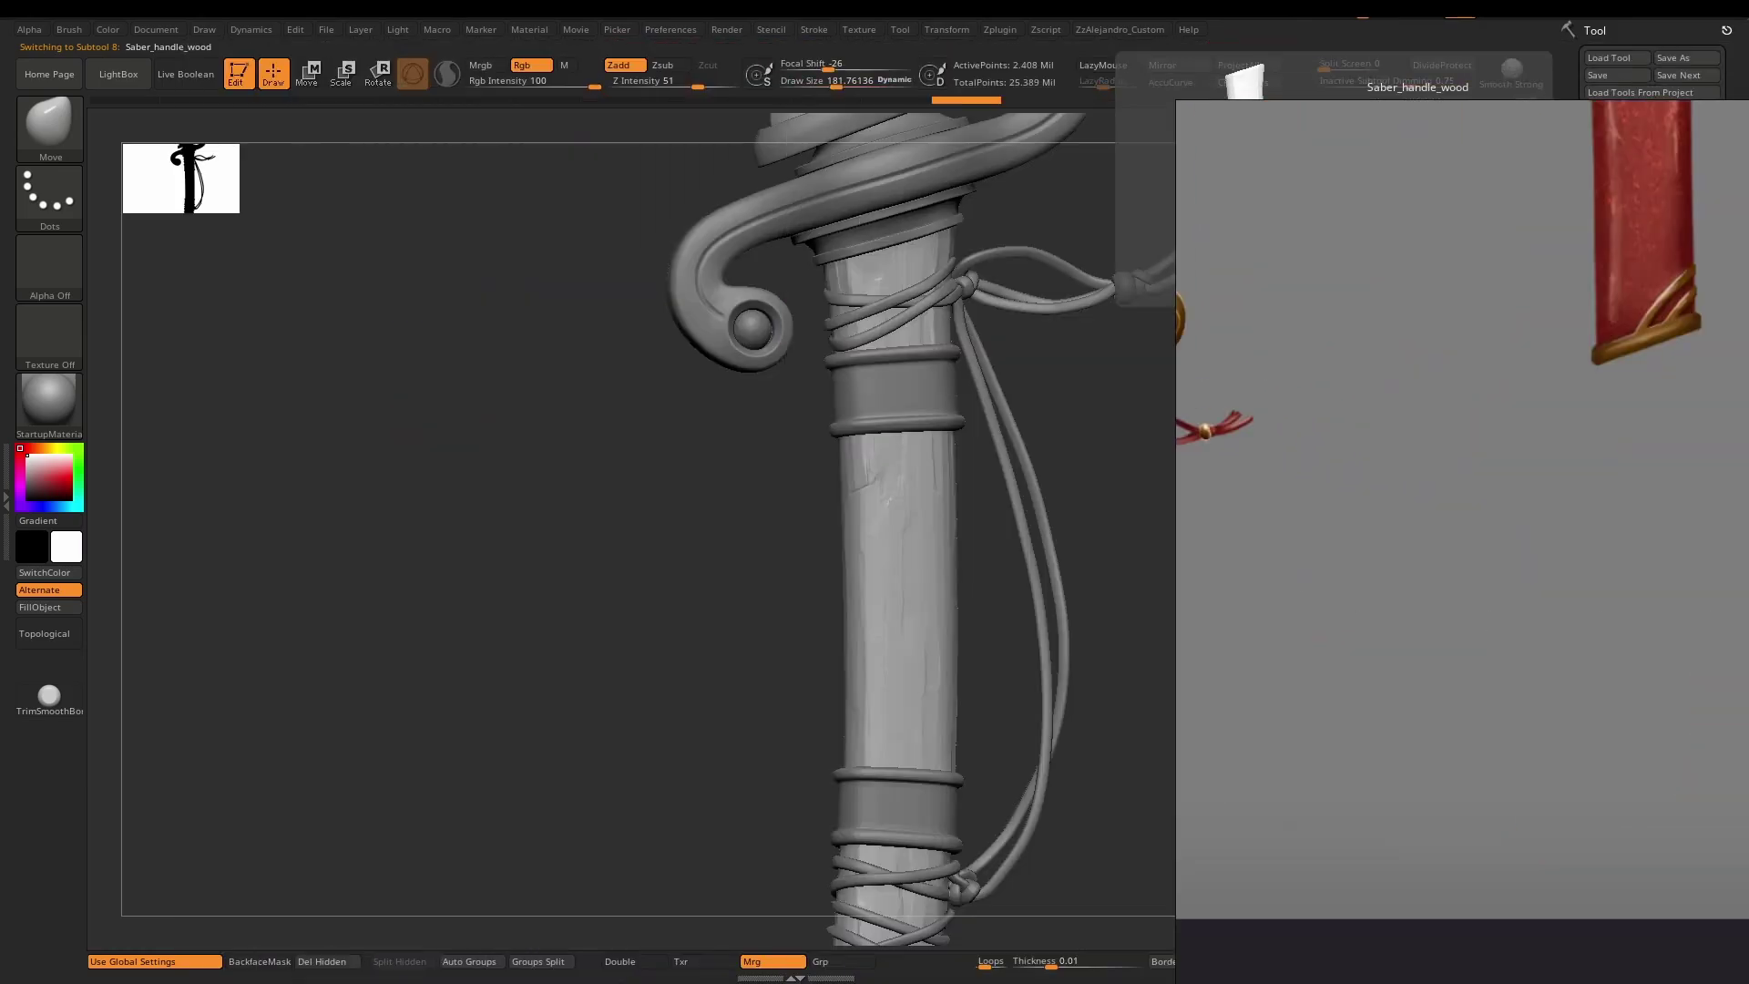
Examine the saber's handle, guard and cord wrapping from several angles, ending close on the knot beneath the guard.
left_click_drag(986, 558, 958, 627)
right_click_drag(958, 627, 994, 473)
right_click_drag(1020, 539, 980, 427)
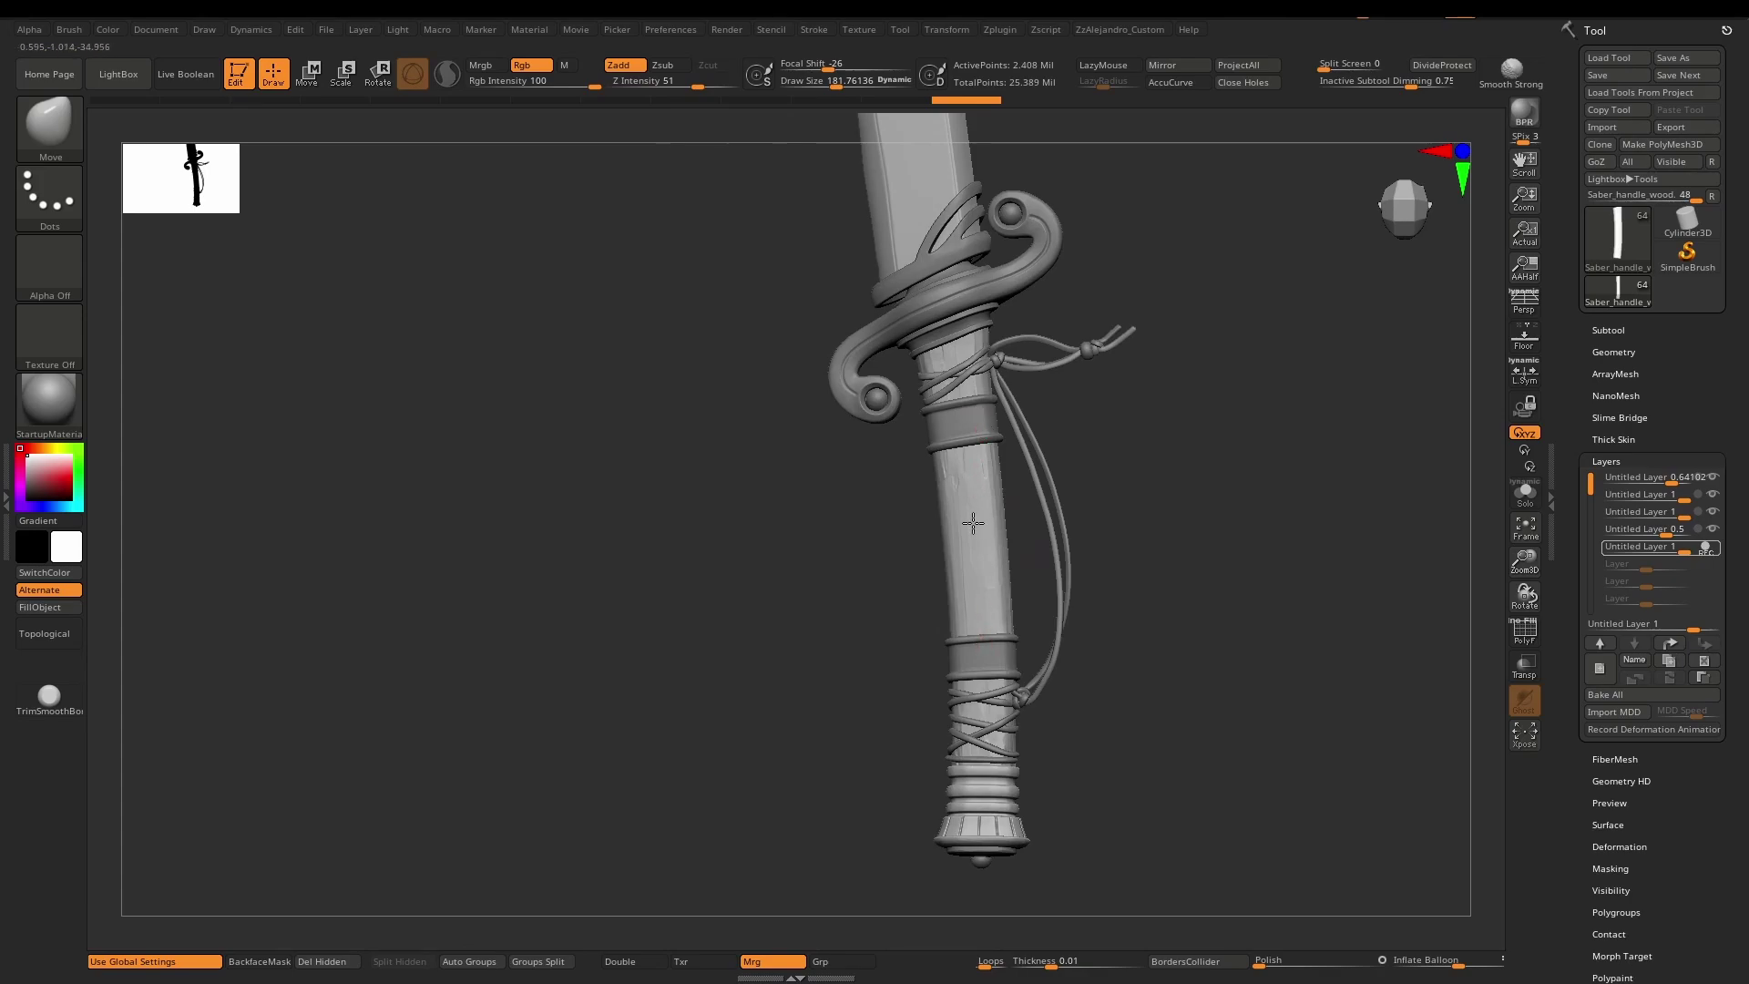
left_click_drag(952, 481, 943, 536)
right_click_drag(943, 536, 1077, 396, "ctrl")
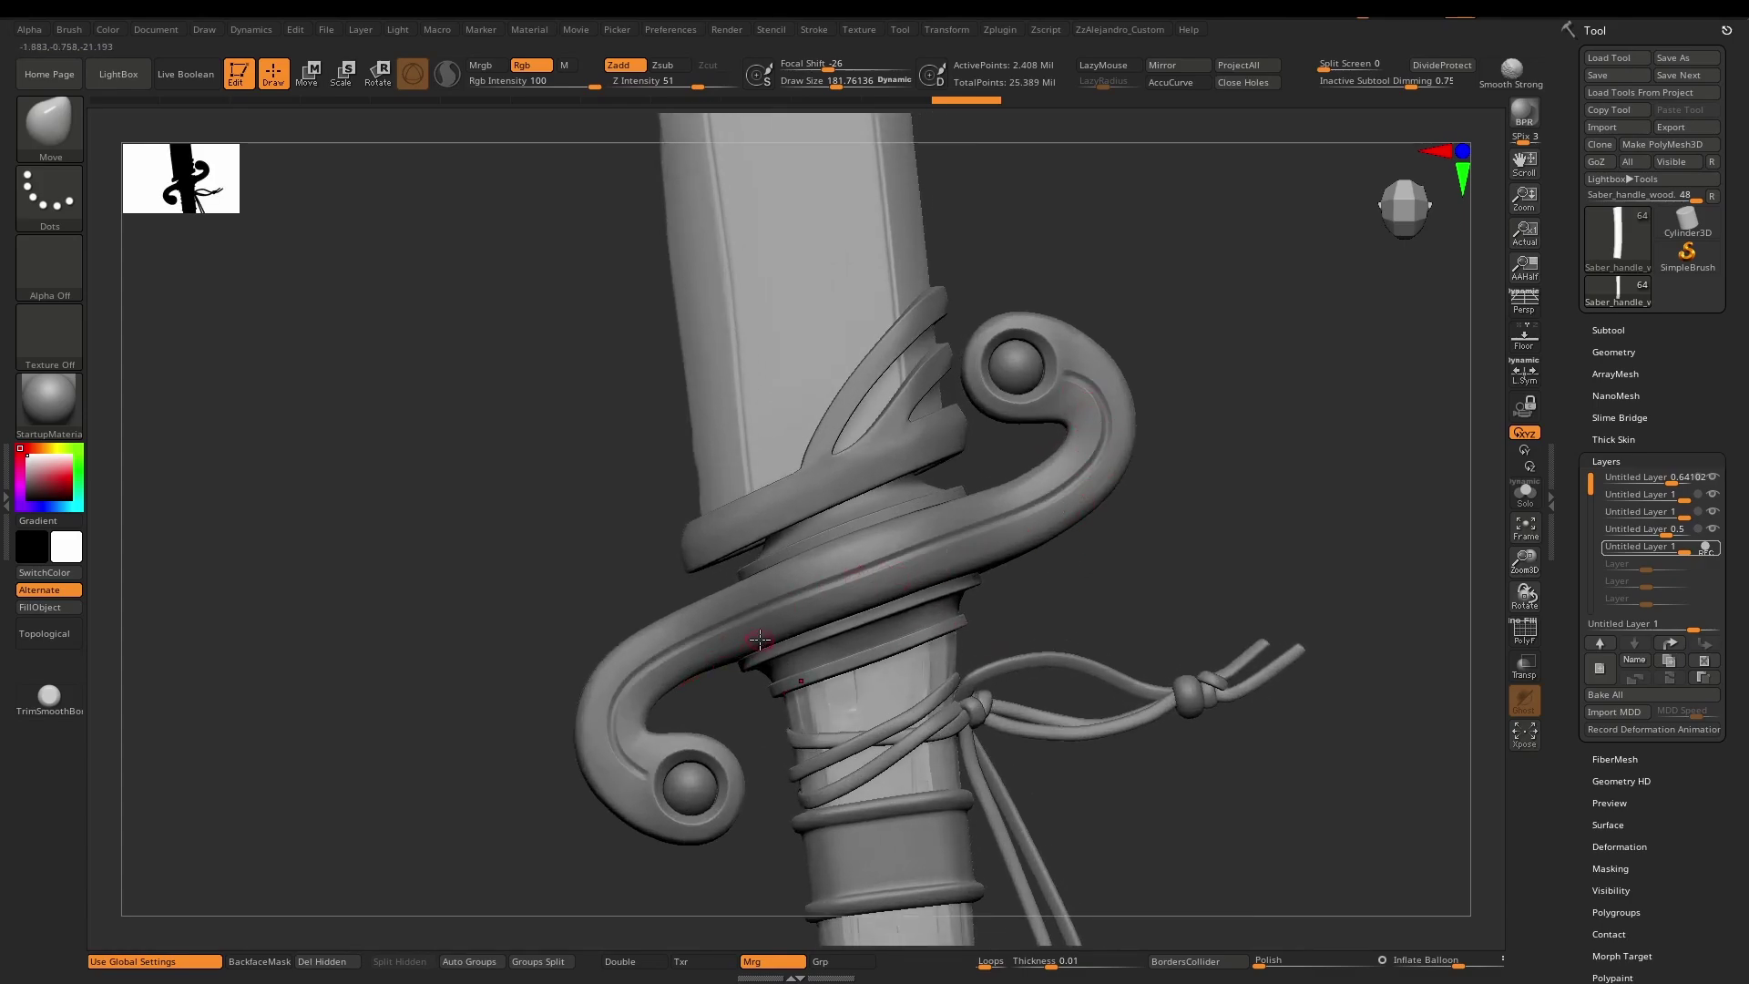
right_click_drag(980, 617, 917, 615, "ctrl")
left_click_drag(917, 616, 958, 562)
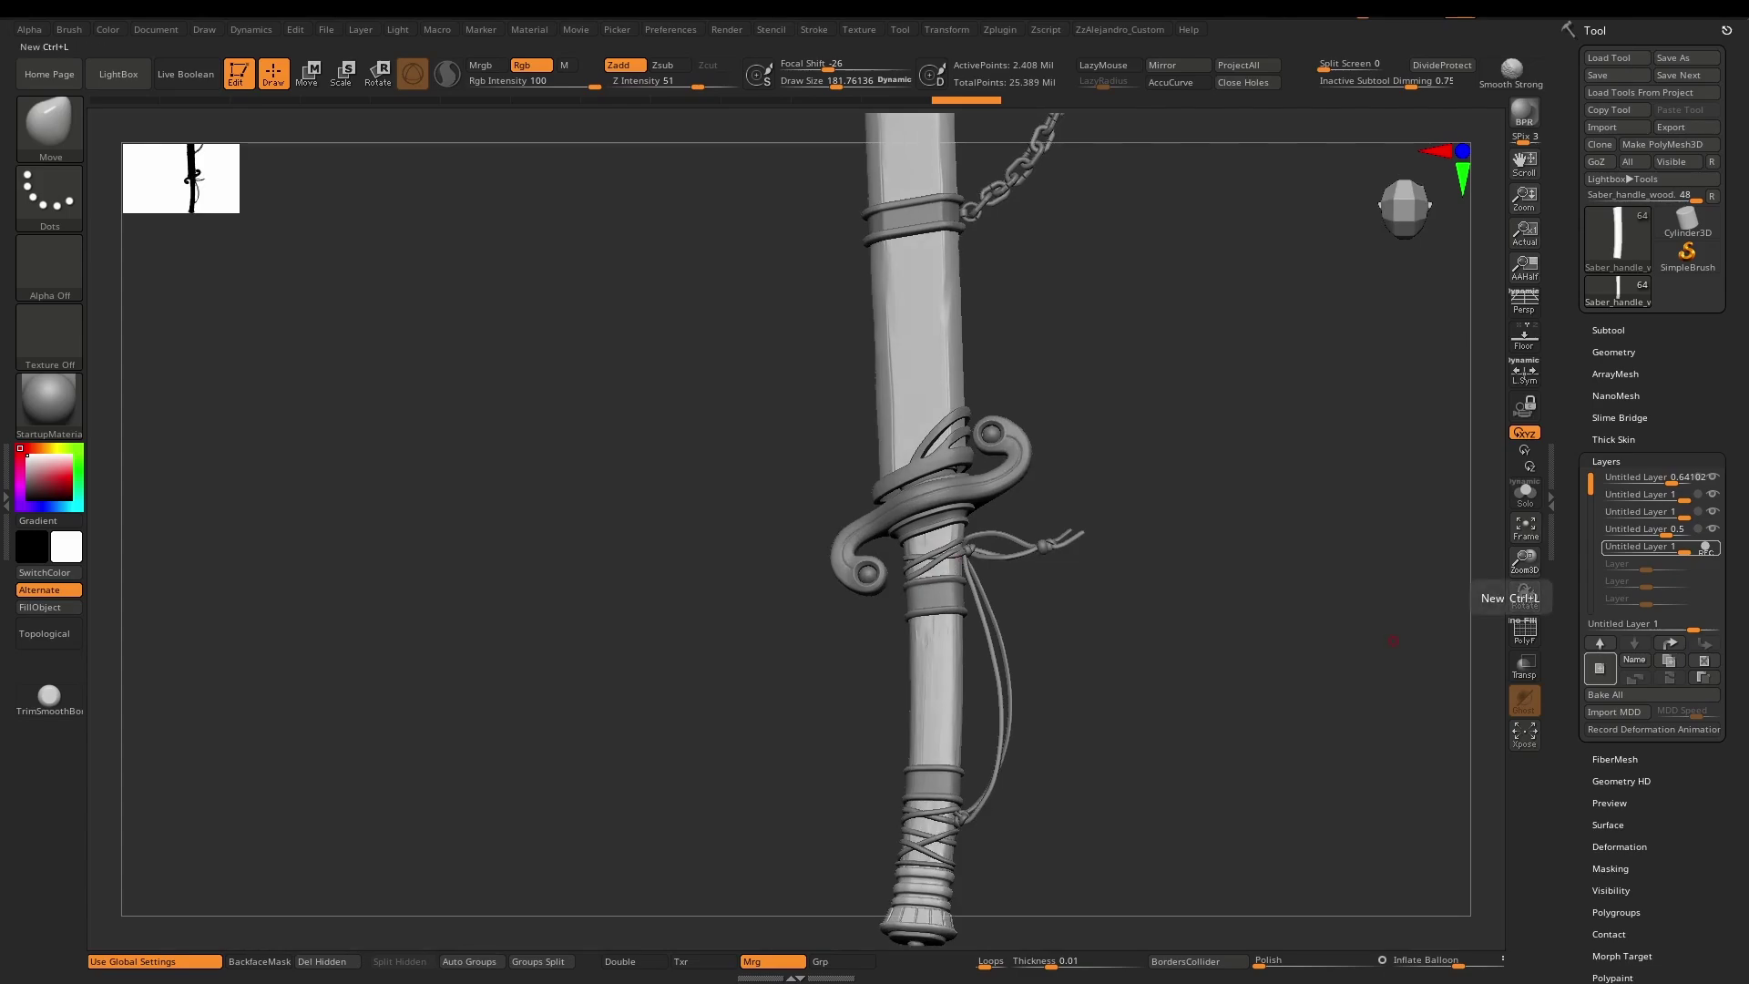
left_click_drag(869, 515, 1010, 582)
right_click_drag(956, 546, 1034, 694, "ctrl")
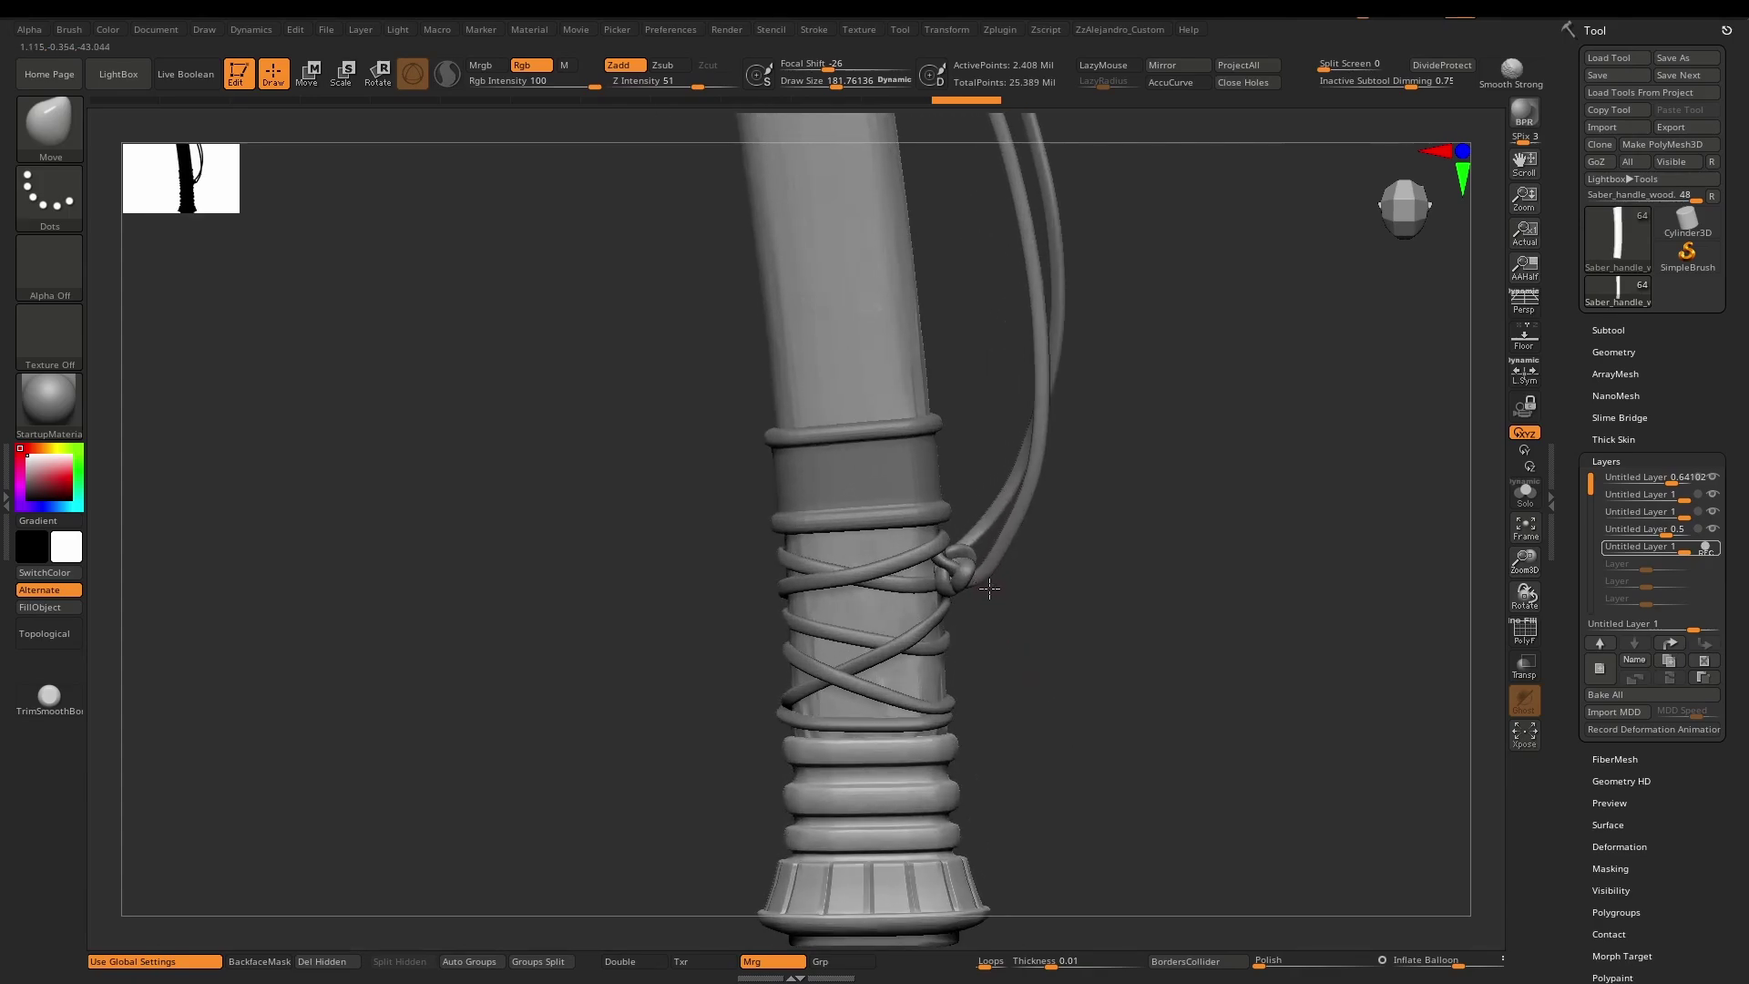
right_click_drag(985, 588, 901, 548, "ctrl")
left_click_drag(899, 547, 996, 571)
right_click_drag(999, 514, 957, 648, "alt")
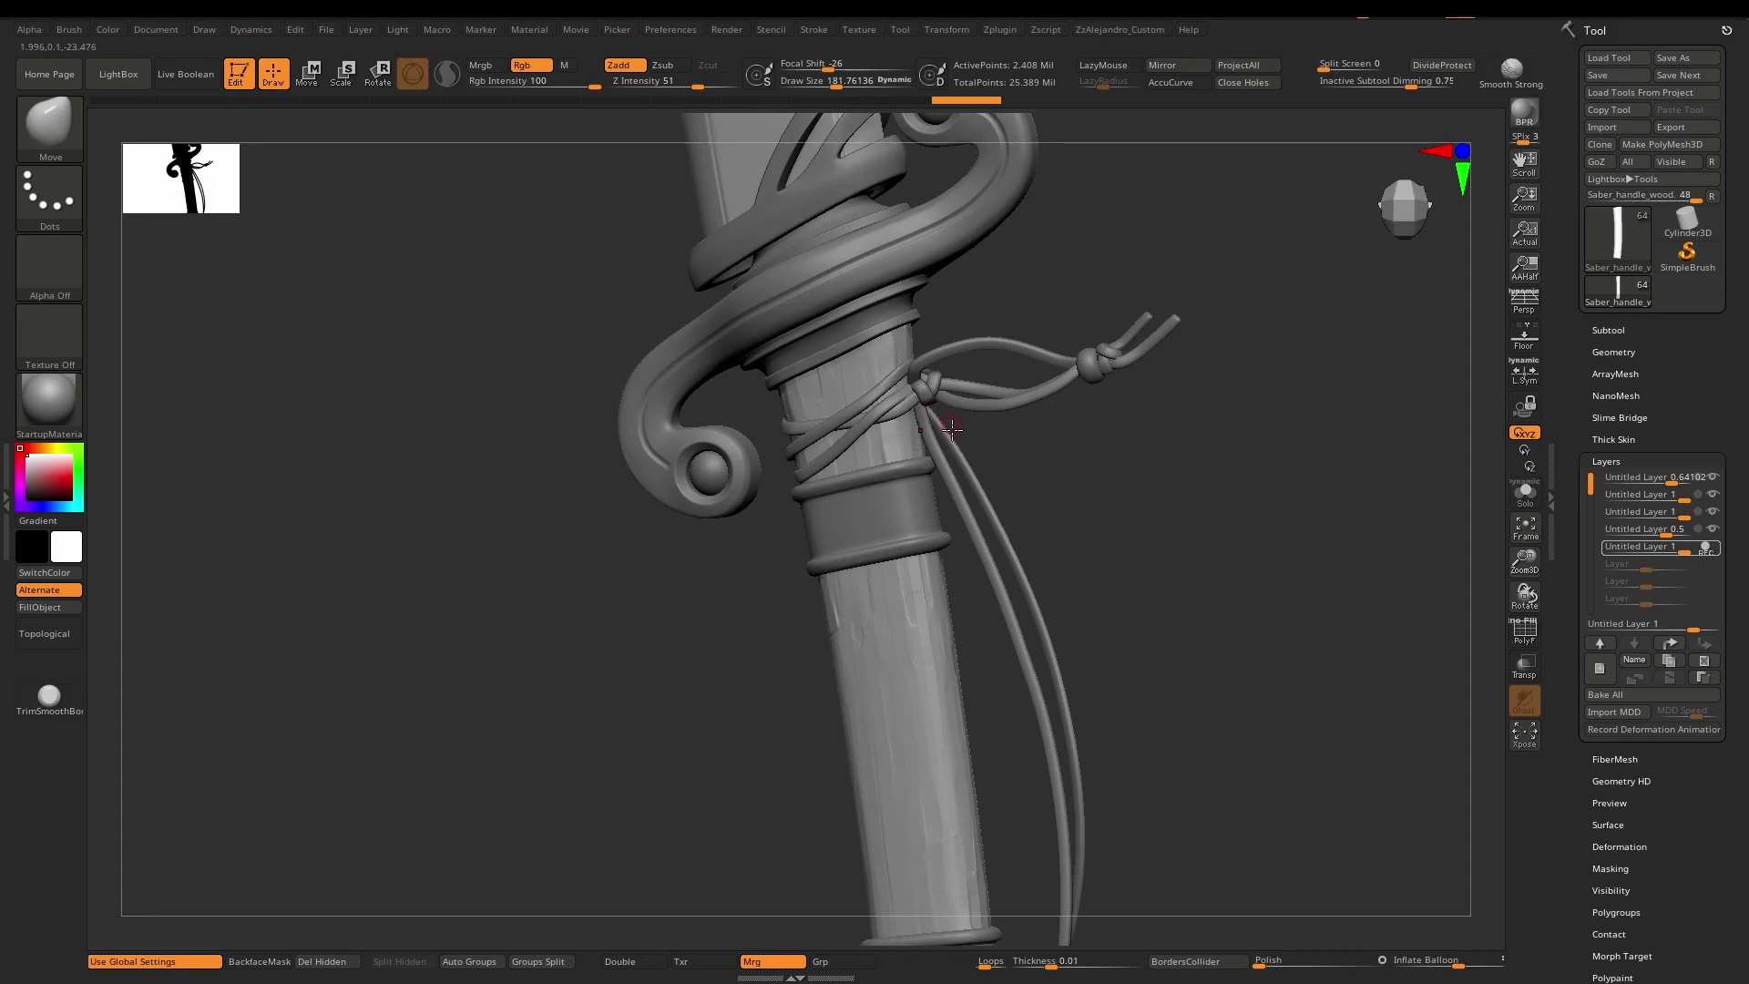
mouse_move(952, 428)
left_mouse_down()
mouse_move(834, 430)
mouse_move(966, 429)
left_mouse_up()
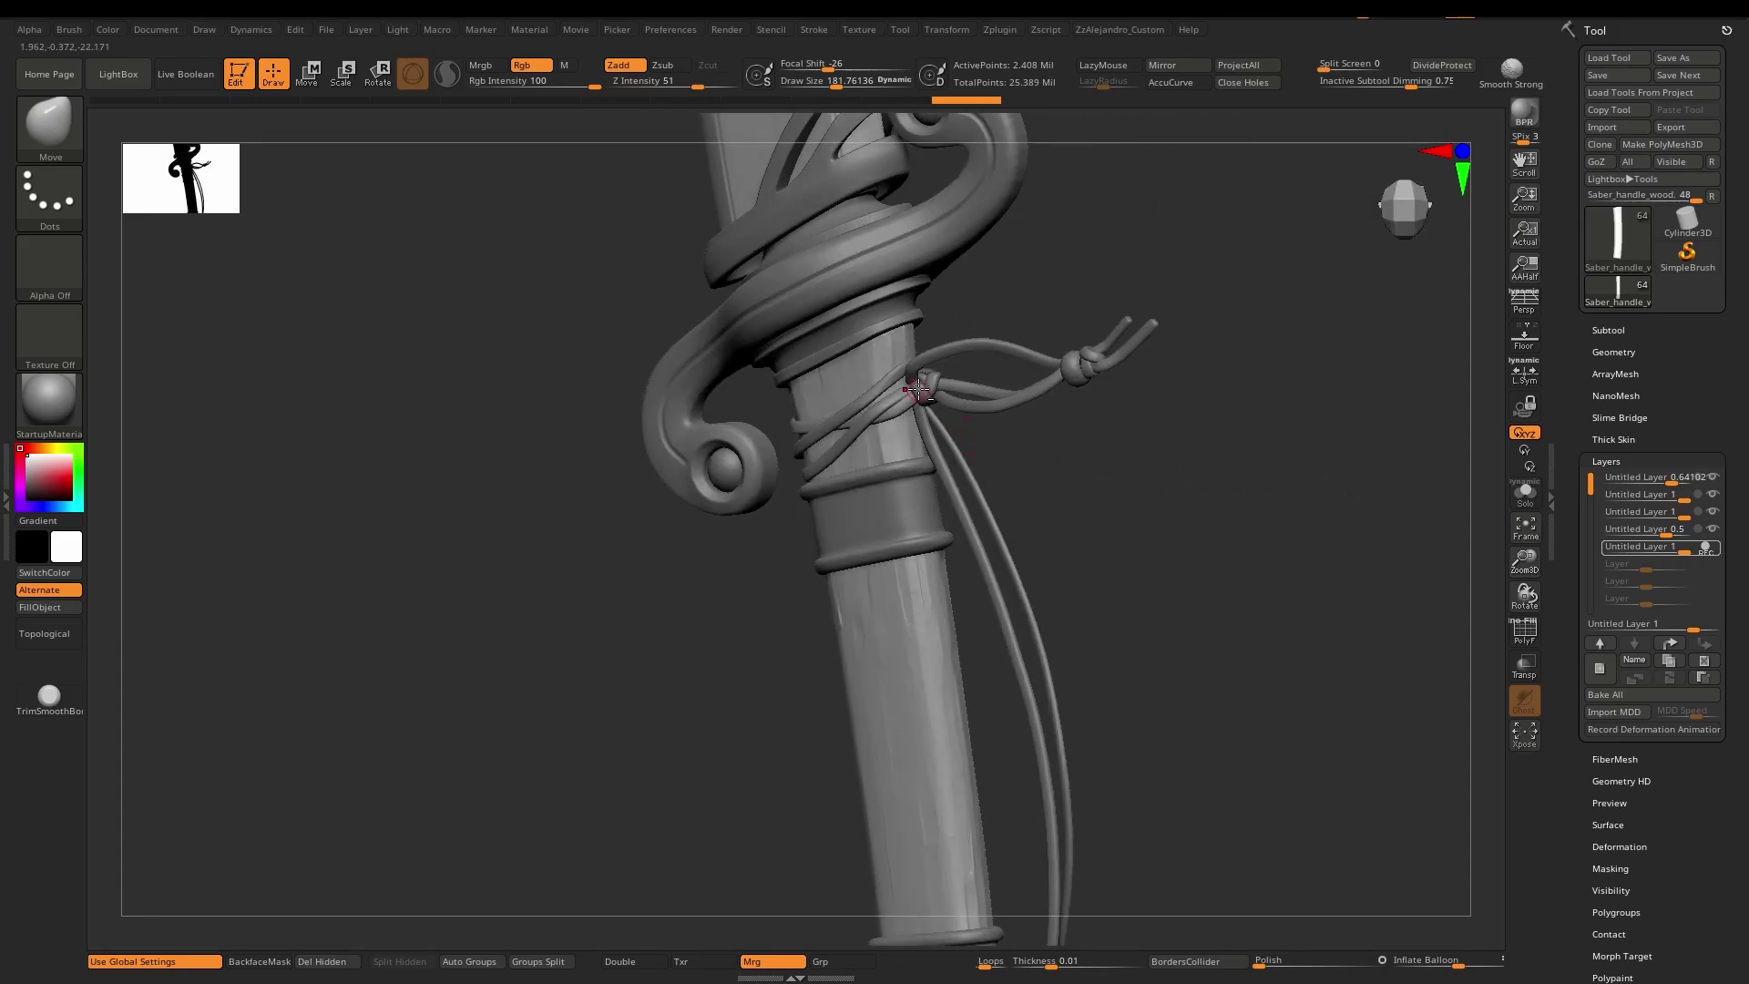
mouse_move(918, 390)
right_mouse_down("ctrl")
mouse_move(937, 507)
mouse_move(983, 518)
mouse_move(963, 537)
right_mouse_up("ctrl")
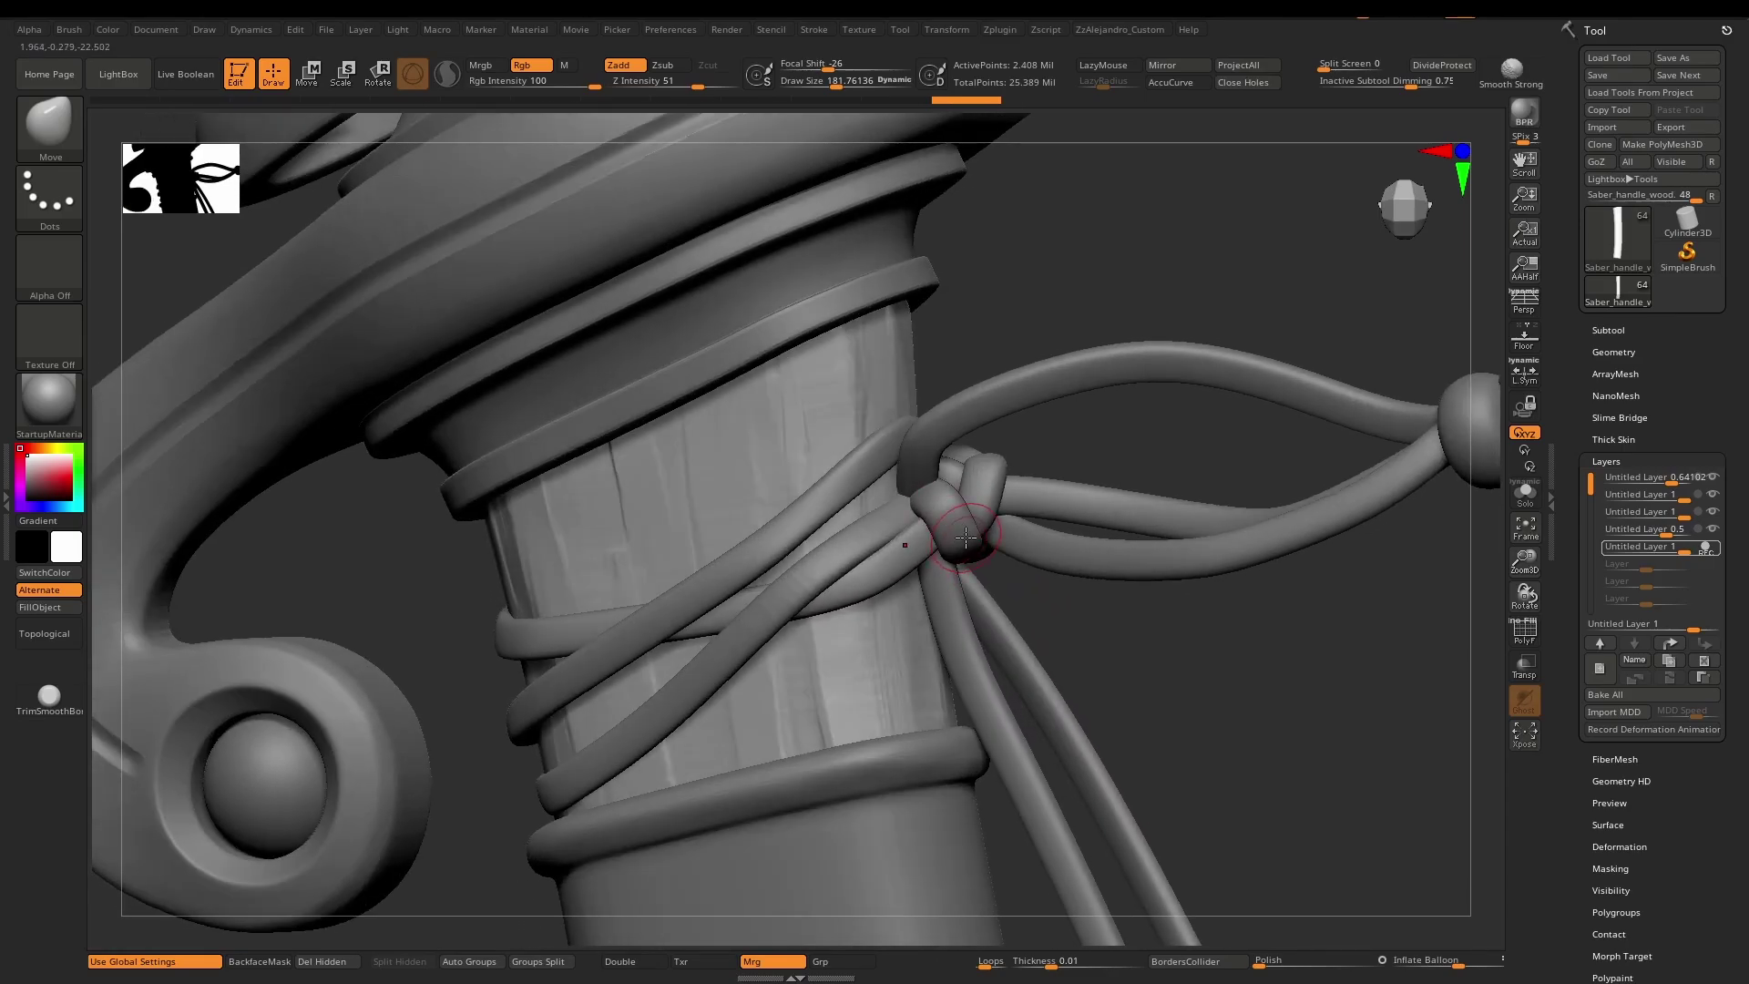
left_click_drag(935, 513, 920, 483)
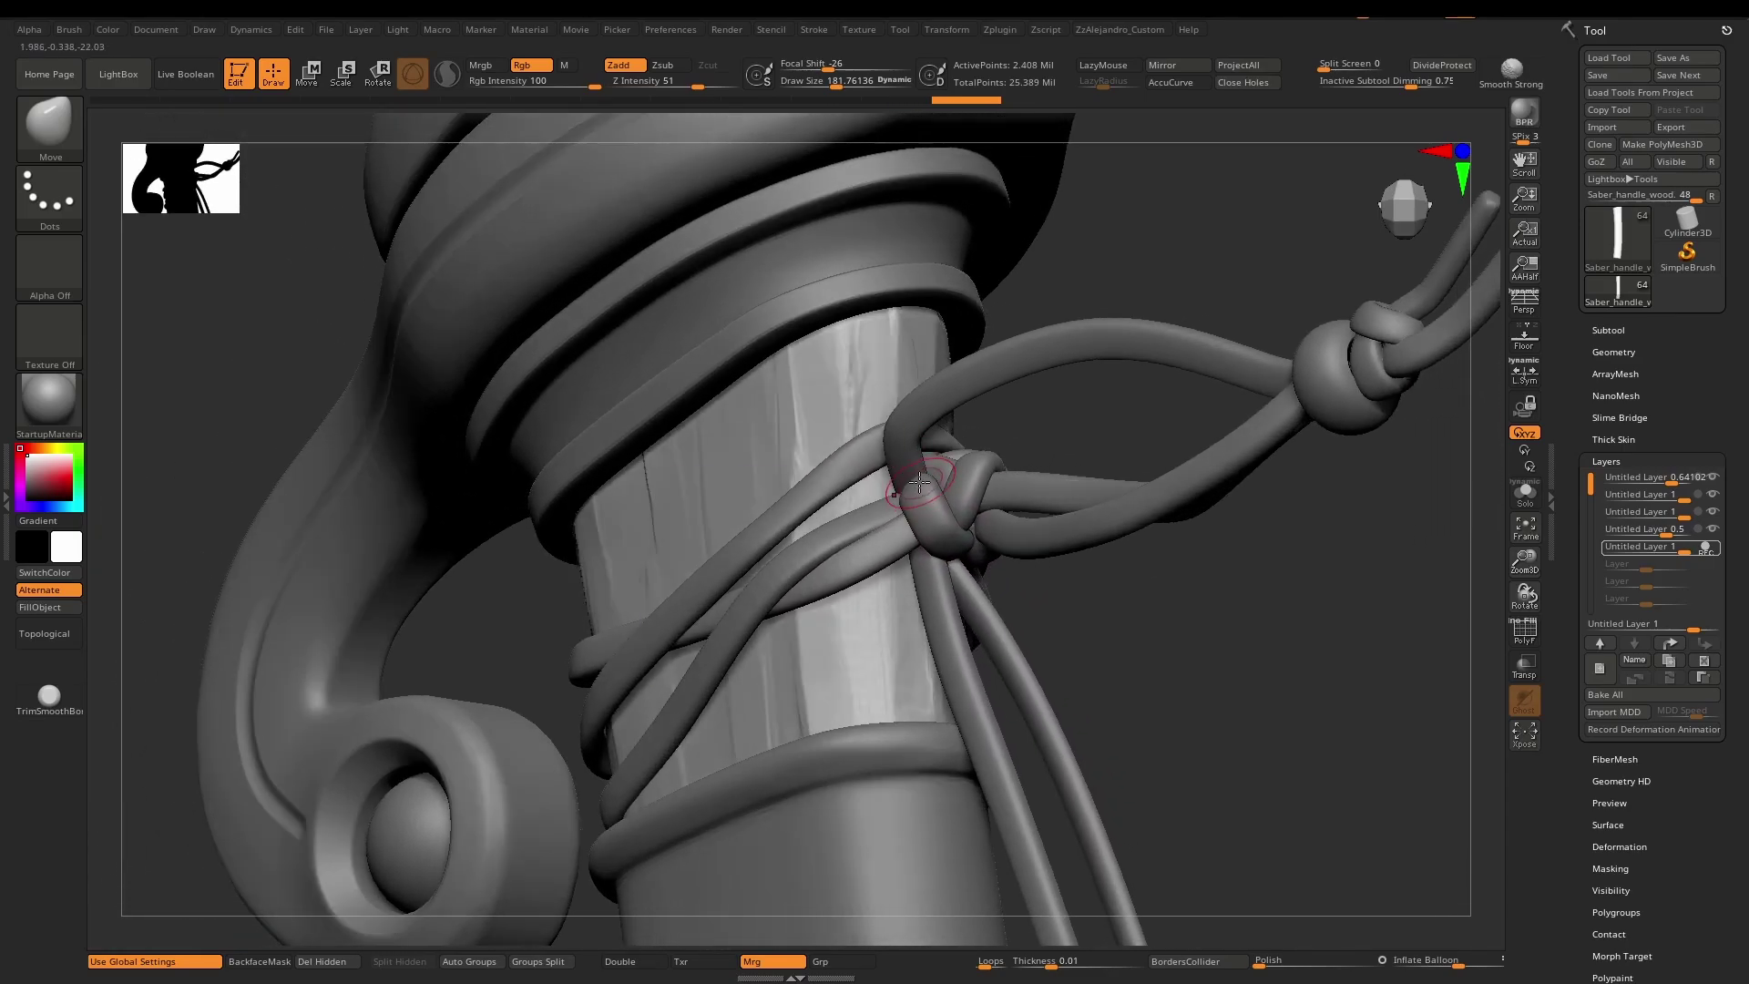
right_click_drag(929, 488, 931, 450)
left_click_drag(930, 450, 961, 447)
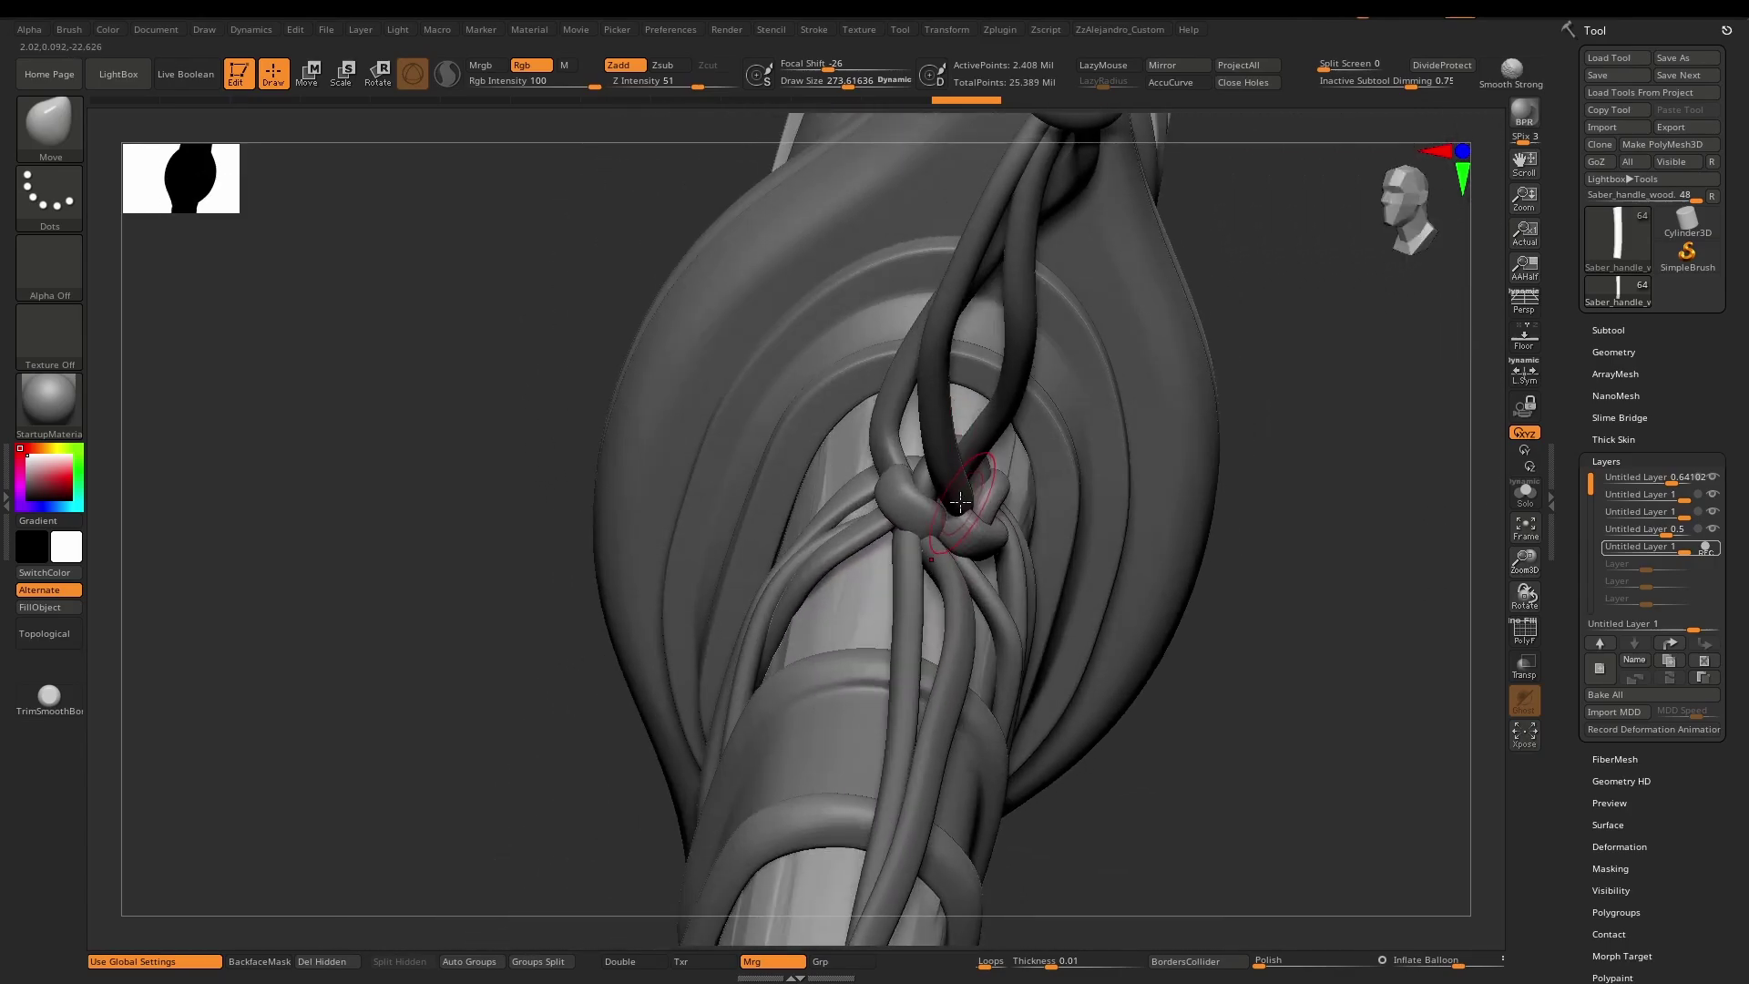
Reshape the upper knot's short cord loop (Saber_threads_12) with the Move brush at a draw size of about 266.
mouse_move(970, 520)
left_mouse_down()
mouse_move(997, 521)
mouse_move(945, 498)
left_mouse_up()
mouse_move(946, 498)
right_mouse_down()
mouse_move(903, 492)
mouse_move(960, 505)
right_mouse_up()
mouse_move(959, 505)
left_mouse_down()
mouse_move(937, 503)
mouse_move(964, 500)
mouse_move(953, 570)
mouse_move(952, 541)
left_mouse_up()
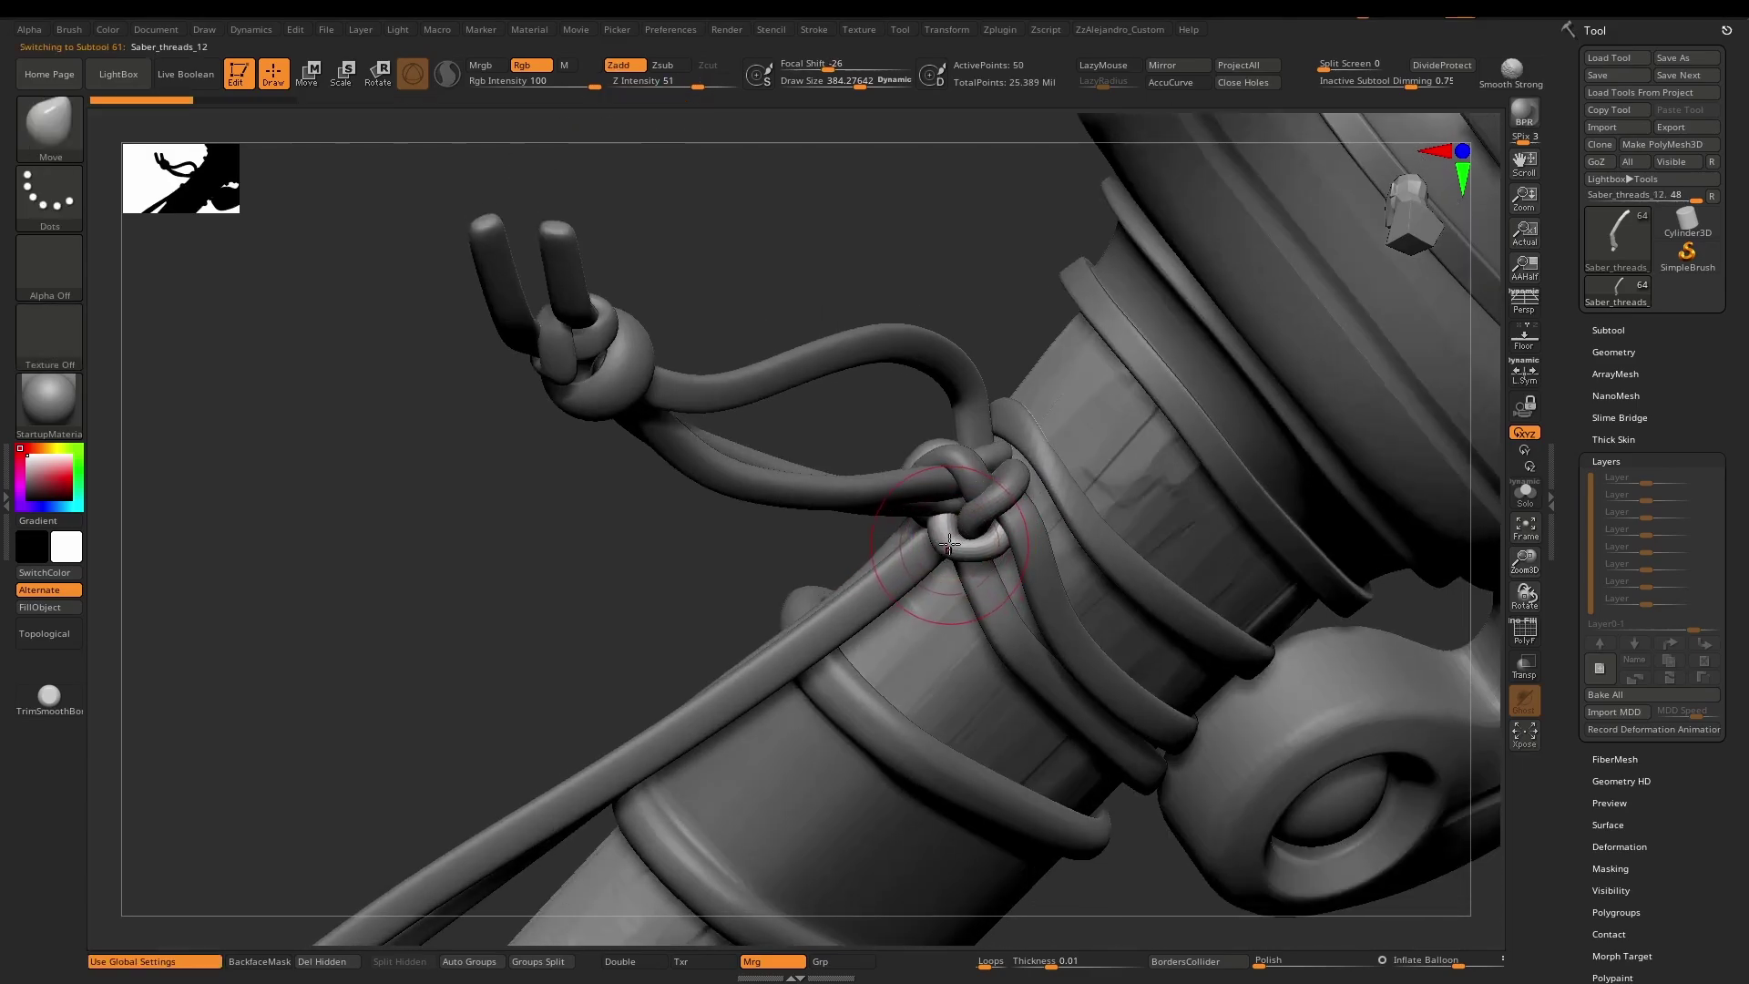
key("space")
left_click_drag(999, 540, 966, 552)
key("space")
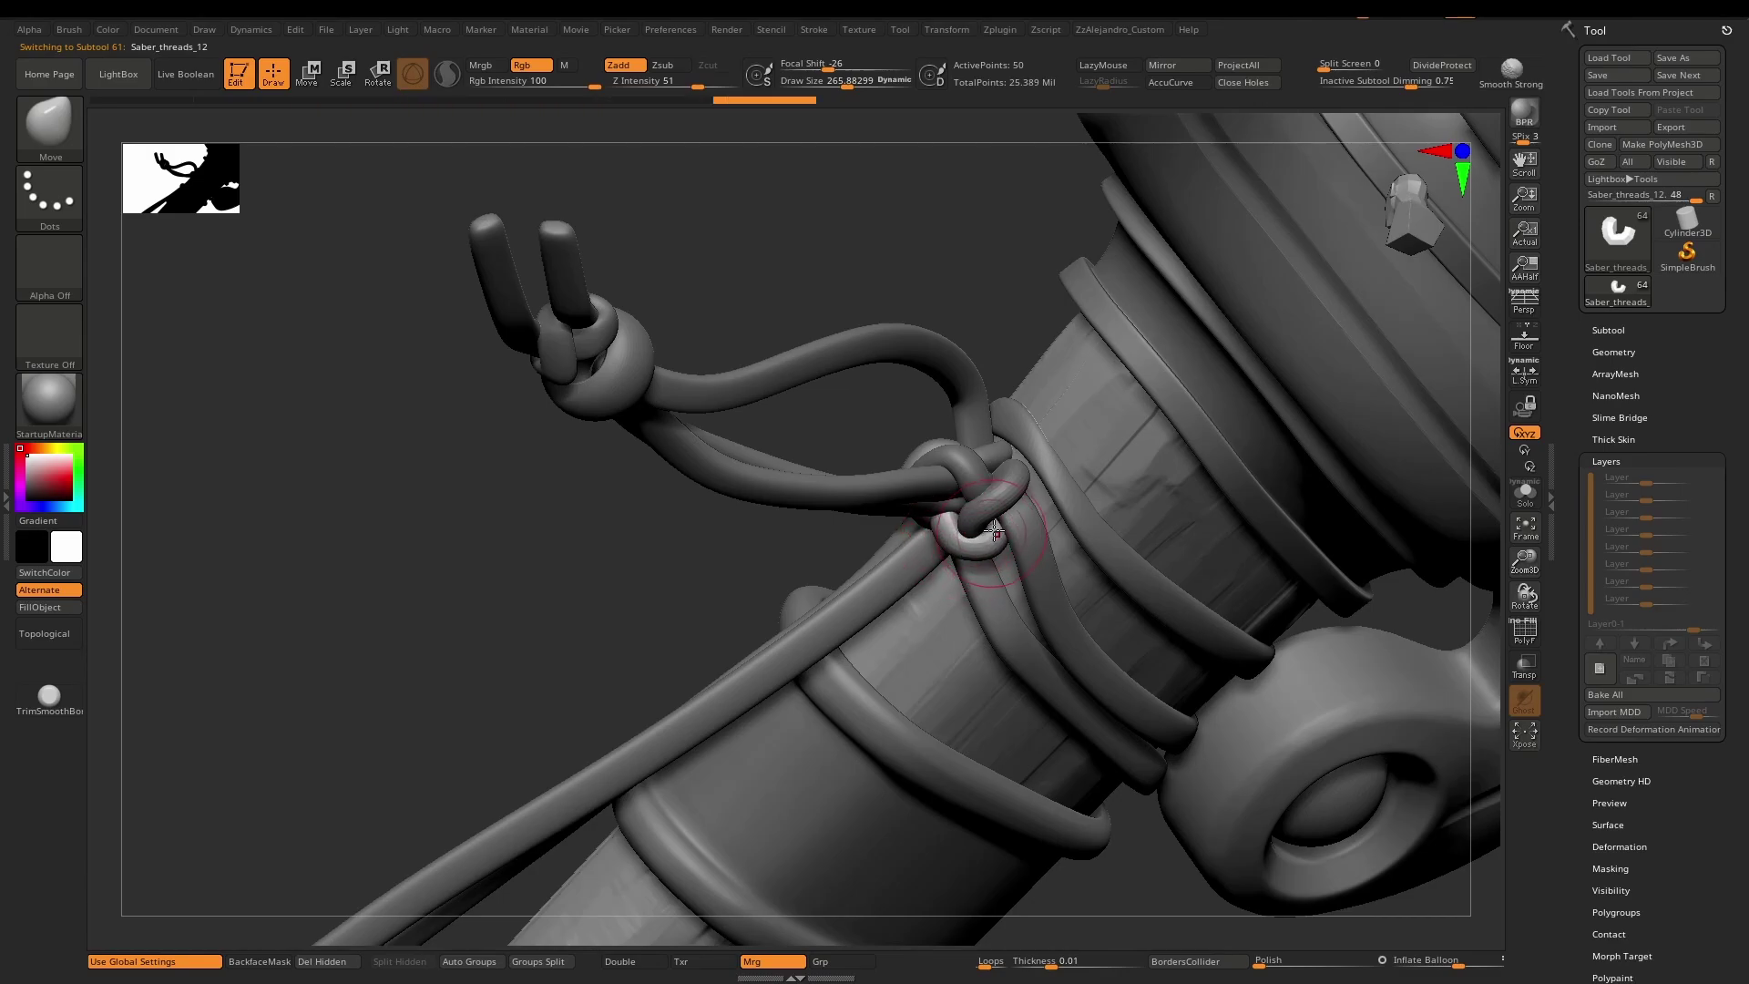
Adjust the neighbouring strands of the upper knot, including Saber_threads_11, with the Move brush at a draw size of about 289.
right_click_drag(987, 526, 929, 647)
key("space")
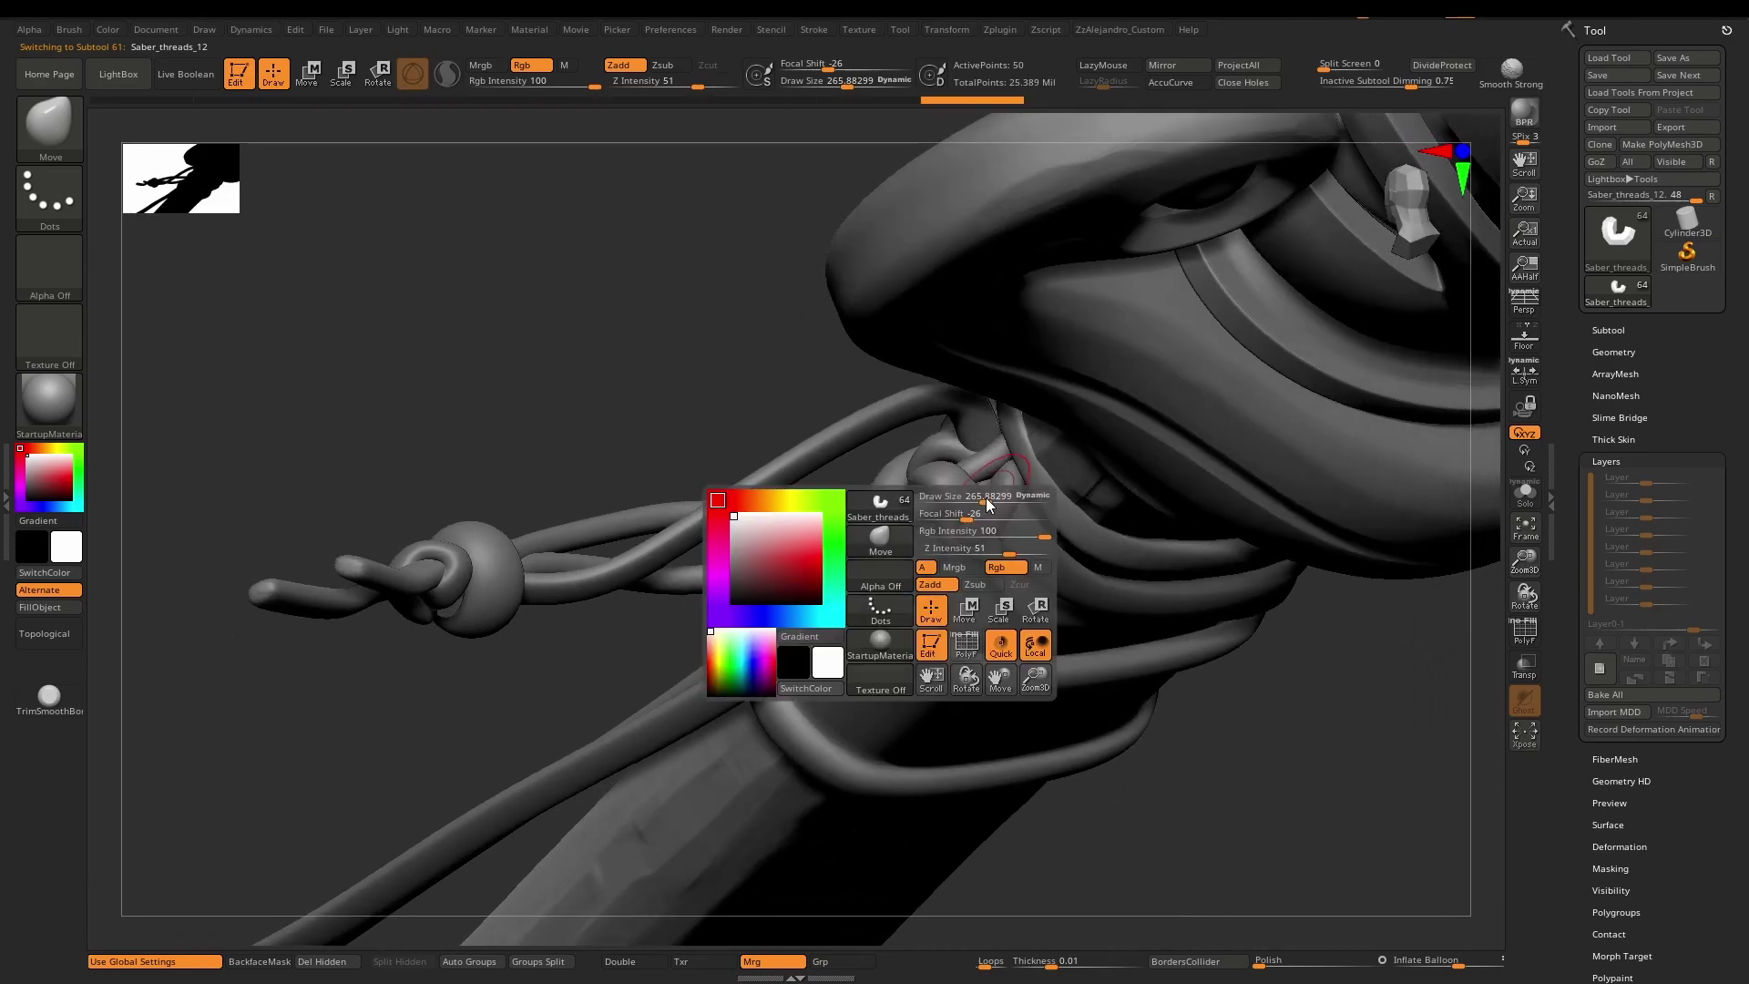
left_click(999, 492, "alt")
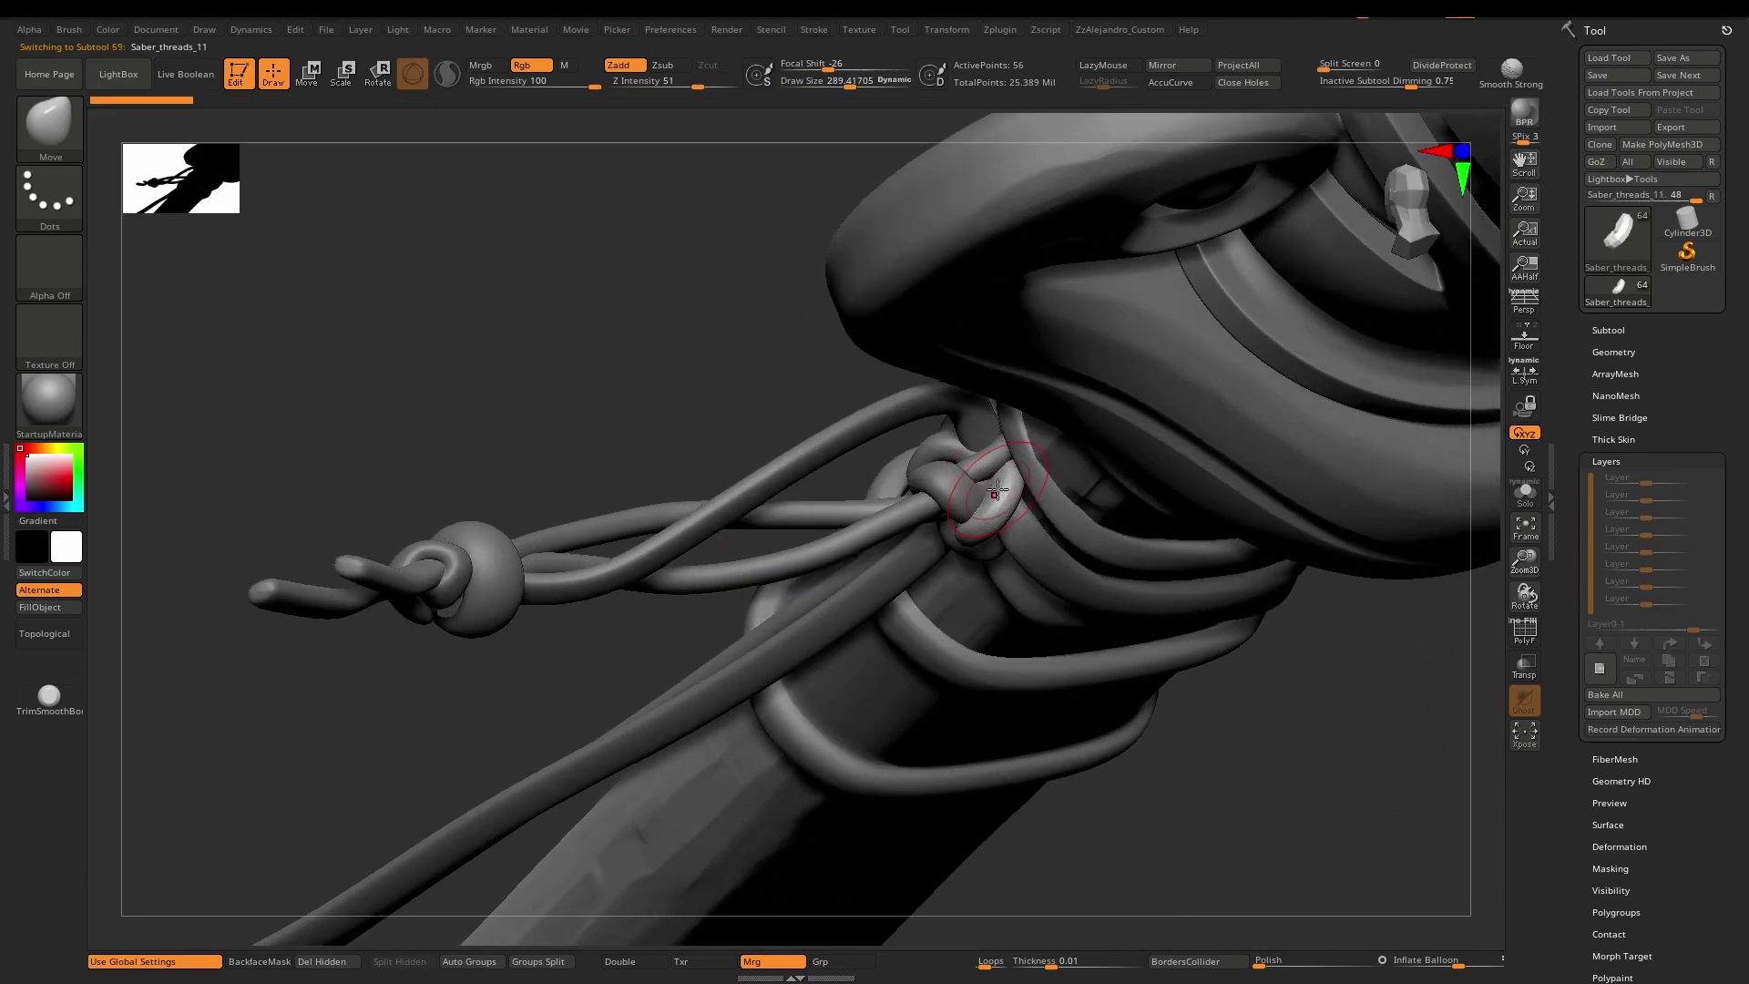
mouse_move(963, 508)
right_mouse_down()
mouse_move(975, 500)
mouse_move(918, 464)
mouse_move(952, 519)
mouse_move(928, 490)
mouse_move(911, 507)
mouse_move(939, 534)
mouse_move(875, 583)
mouse_move(951, 566)
mouse_move(948, 602)
mouse_move(906, 522)
mouse_move(945, 559)
mouse_move(875, 616)
mouse_move(847, 601)
mouse_move(858, 579)
mouse_move(969, 550)
mouse_move(957, 537)
mouse_move(865, 547)
right_mouse_up()
left_click(947, 521, "alt")
key("space")
mouse_move(841, 491)
left_mouse_down()
mouse_move(861, 492)
mouse_move(831, 468)
left_mouse_up()
right_click_drag(830, 511, 929, 574)
key("space")
left_click_drag(953, 490, 929, 455)
mouse_move(948, 483)
right_mouse_down()
mouse_move(897, 514)
mouse_move(947, 519)
mouse_move(966, 546)
mouse_move(974, 510)
mouse_move(1007, 605)
mouse_move(929, 592)
mouse_move(1011, 601)
right_mouse_up()
Nudge the outer loop of the lower handle knot (Saber_threads_14) into shape with the Move brush at a draw size of about 297.
left_click(988, 515, "alt")
mouse_move(1011, 601)
right_mouse_down("ctrl")
mouse_move(1012, 578)
mouse_move(961, 556)
mouse_move(943, 510)
right_mouse_up("ctrl")
key("space")
left_click_drag(945, 512, 939, 512)
left_click_drag(938, 499, 929, 503)
mouse_move(929, 510)
right_mouse_down()
mouse_move(948, 561)
mouse_move(941, 472)
mouse_move(948, 496)
mouse_move(911, 492)
right_mouse_up()
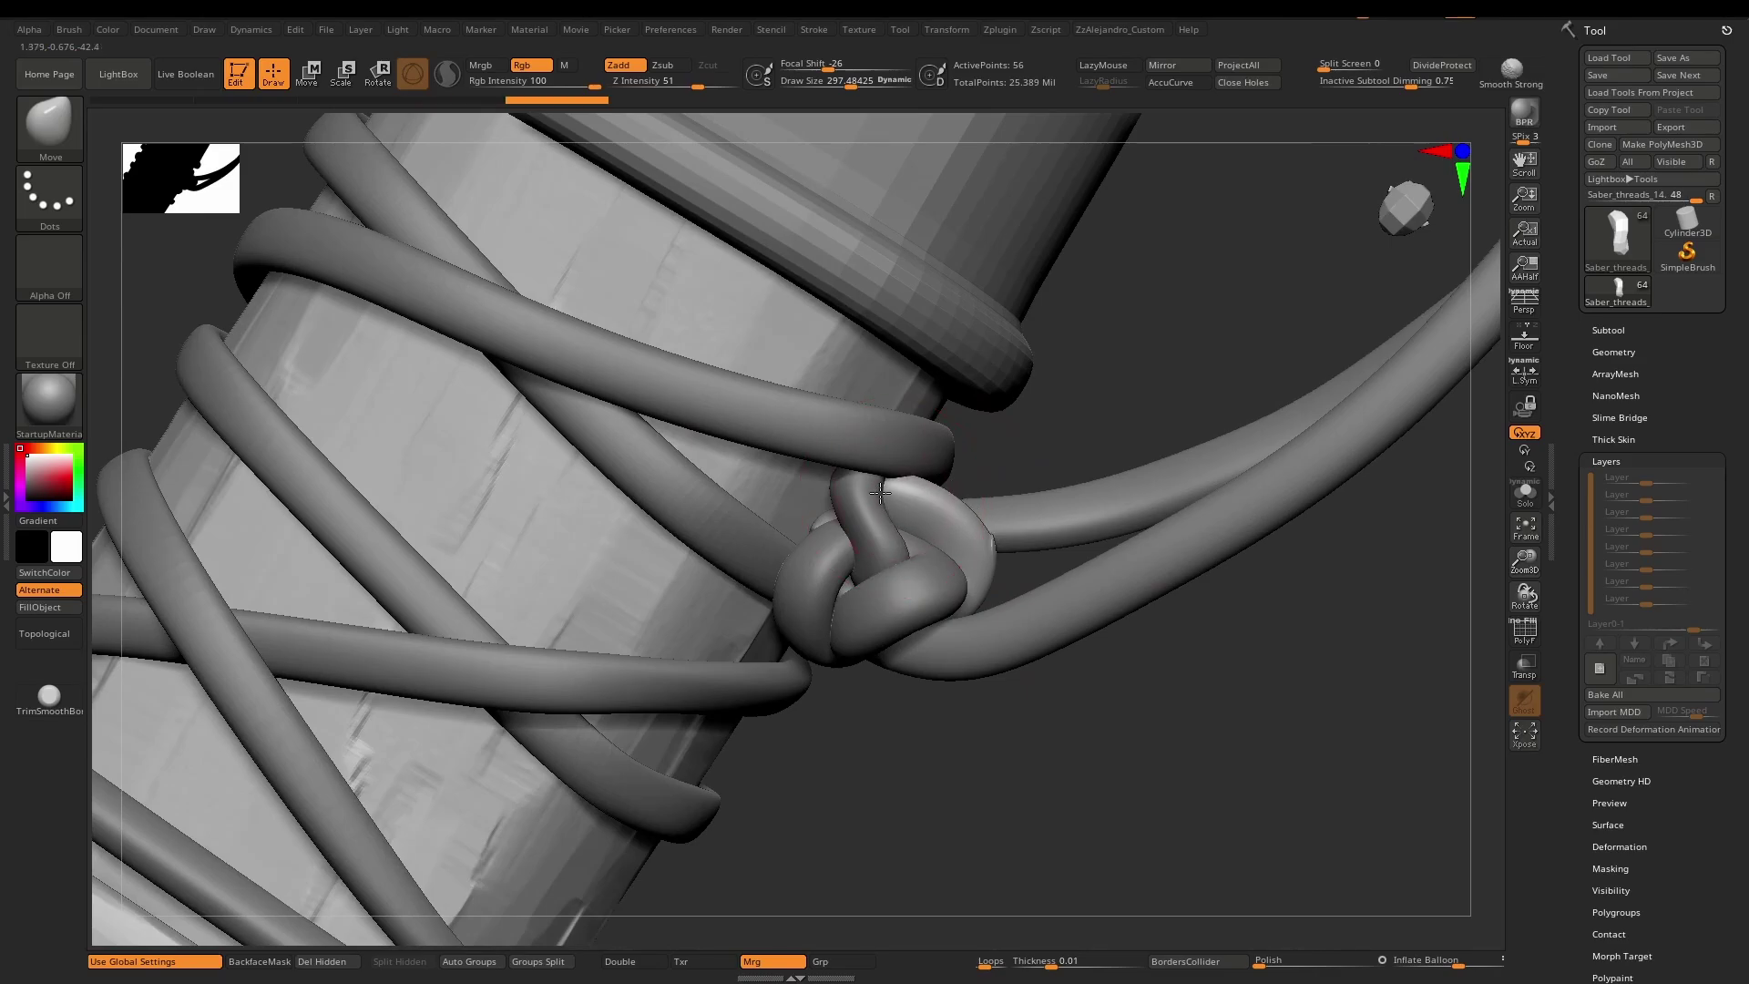
right_click_drag(955, 574, 952, 536)
left_click_drag(952, 536, 947, 530)
right_click_drag(947, 530, 925, 521)
left_click_drag(924, 522, 929, 517)
right_click_drag(929, 517, 936, 545)
Reshape the lower knot's interlaced strand (Saber_threads_13) with the Move brush in Topological mode at a draw size of about 243.
left_click(922, 551, "alt")
key("space")
left_click_drag(924, 555, 916, 554)
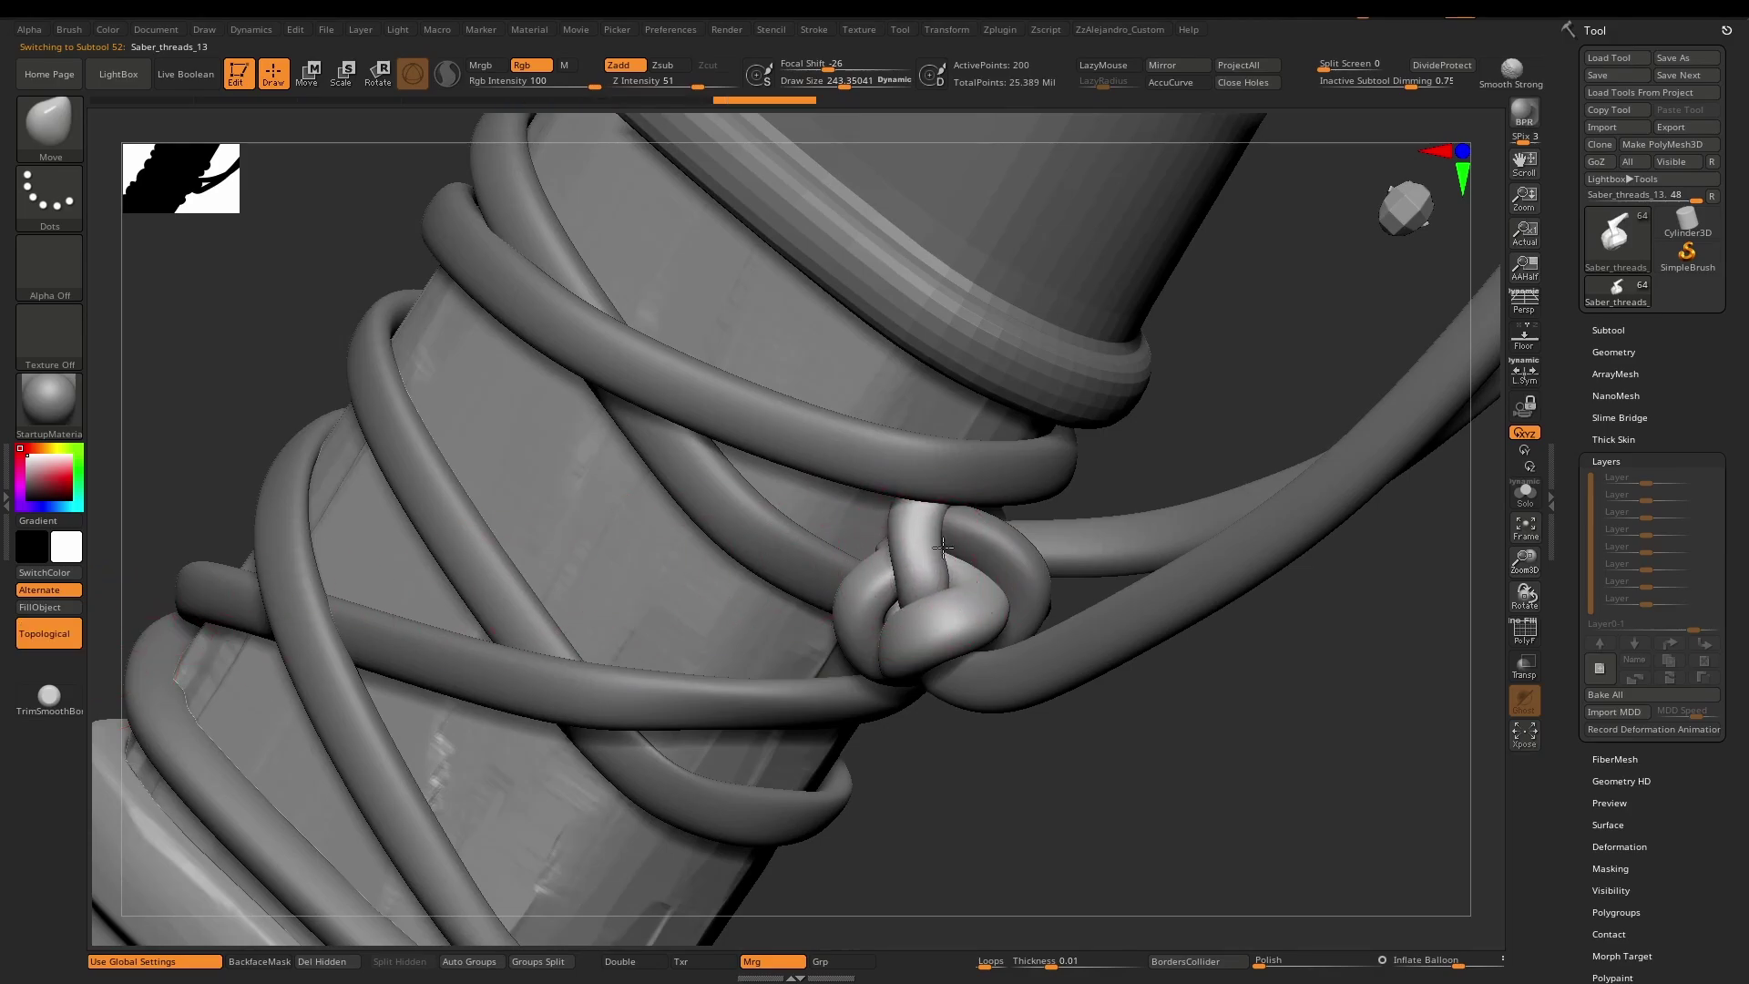
left_click_drag(919, 539, 917, 532)
mouse_move(917, 531)
right_mouse_down("ctrl")
mouse_move(918, 578)
mouse_move(938, 567)
mouse_move(890, 520)
mouse_move(916, 470)
mouse_move(890, 629)
mouse_move(922, 557)
right_mouse_up("ctrl")
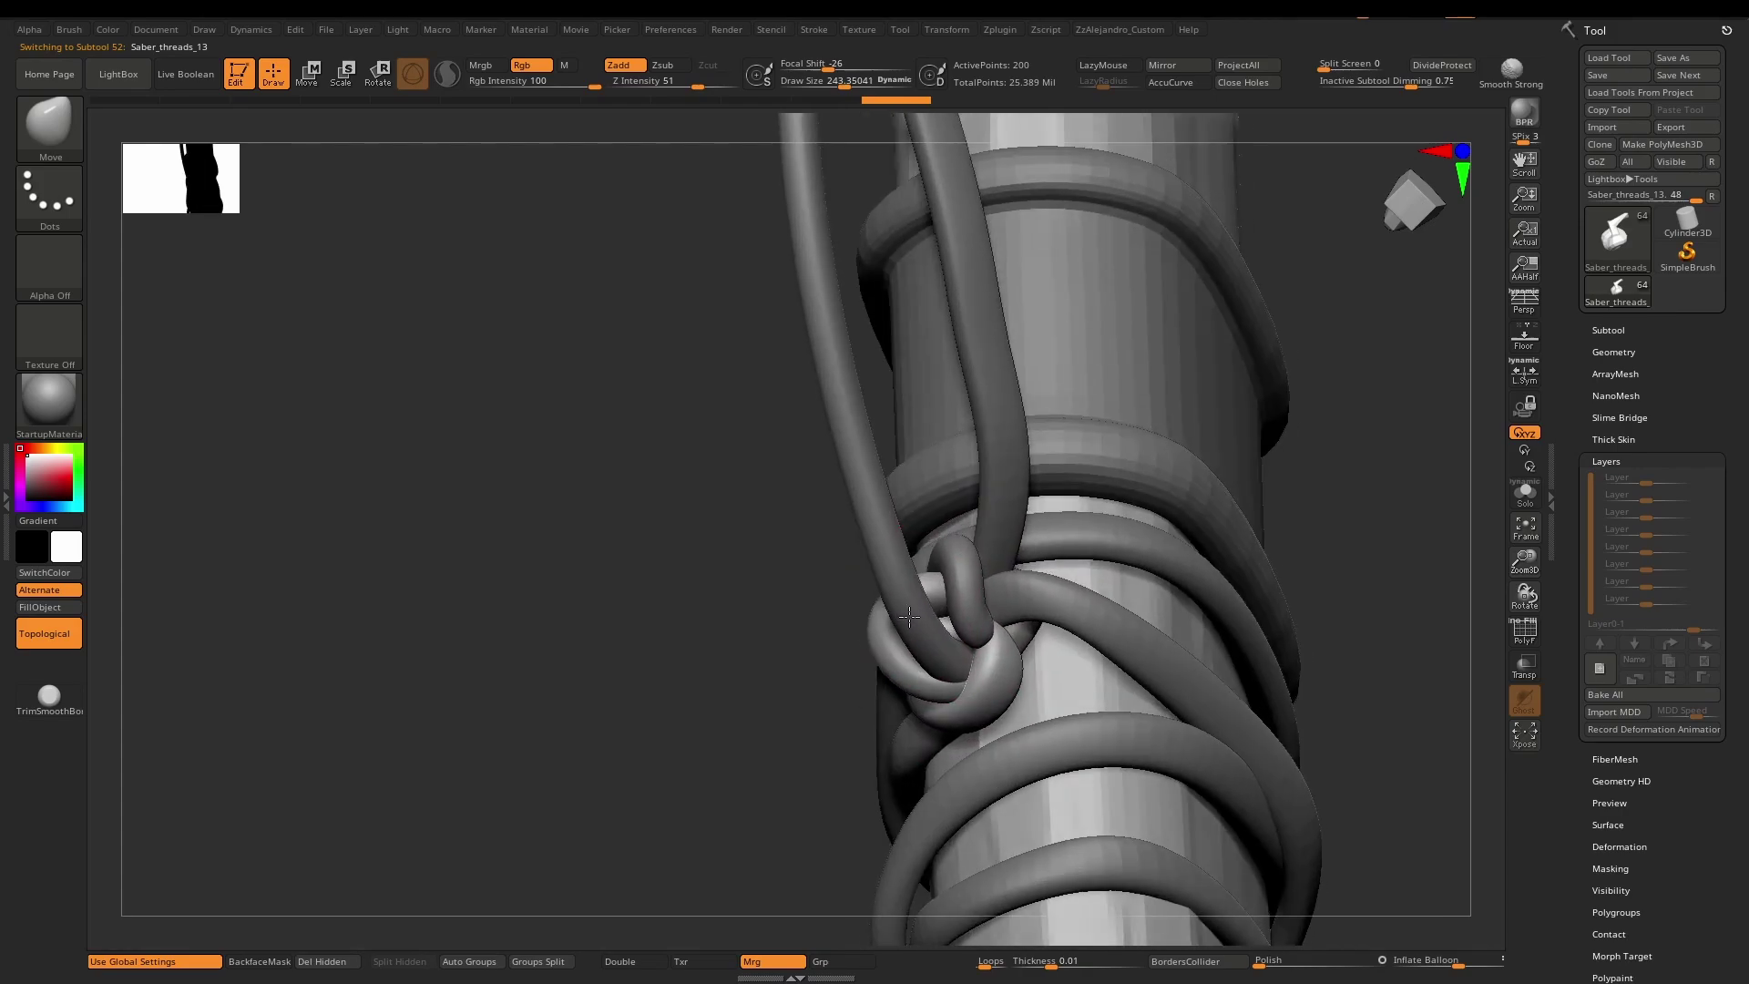
key("bracketright")
left_click_drag(918, 583, 924, 590)
Select the long hanging cord at the lower knot (Saber_threads_06) and adjust it at a draw size of about 322.
right_click_drag(923, 591, 925, 656, "ctrl")
right_click(934, 636)
left_click(955, 636, "alt")
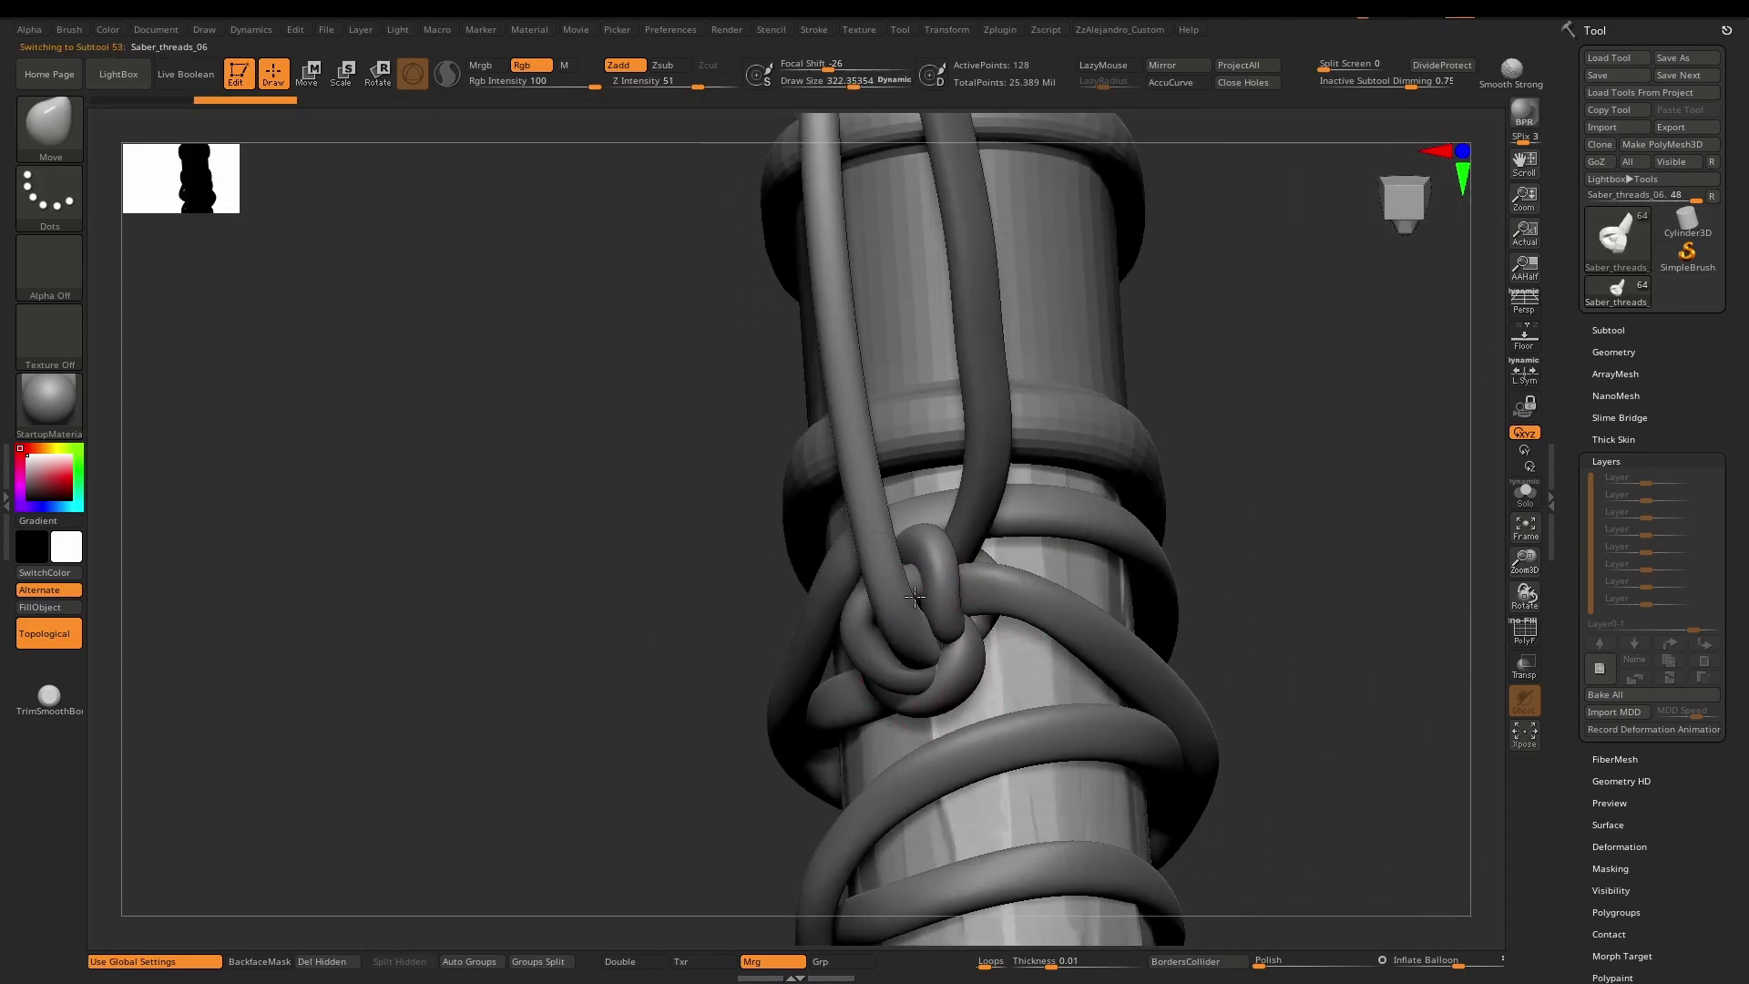
right_click_drag(915, 596, 976, 643)
Return to Saber_threads_13 and refine where the lower knot meets the handle wrapping, working from several sides.
left_click(829, 625, "alt")
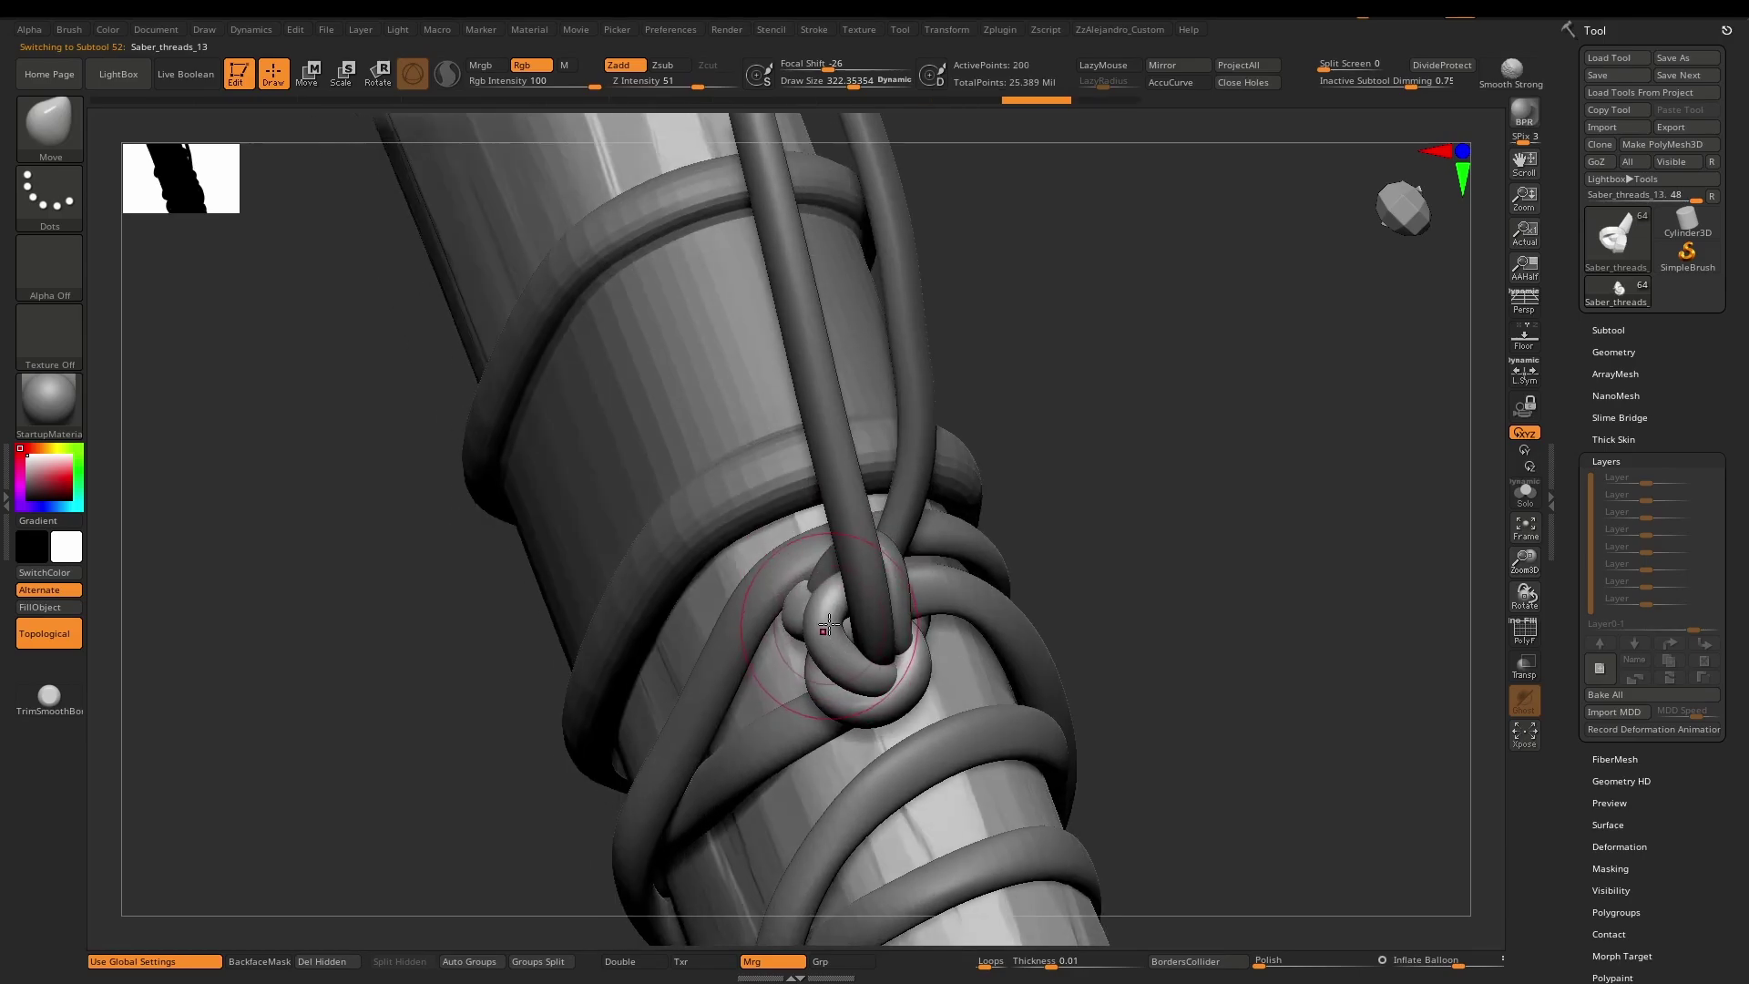
mouse_move(856, 622)
right_mouse_down()
mouse_move(852, 686)
mouse_move(776, 633)
right_mouse_up()
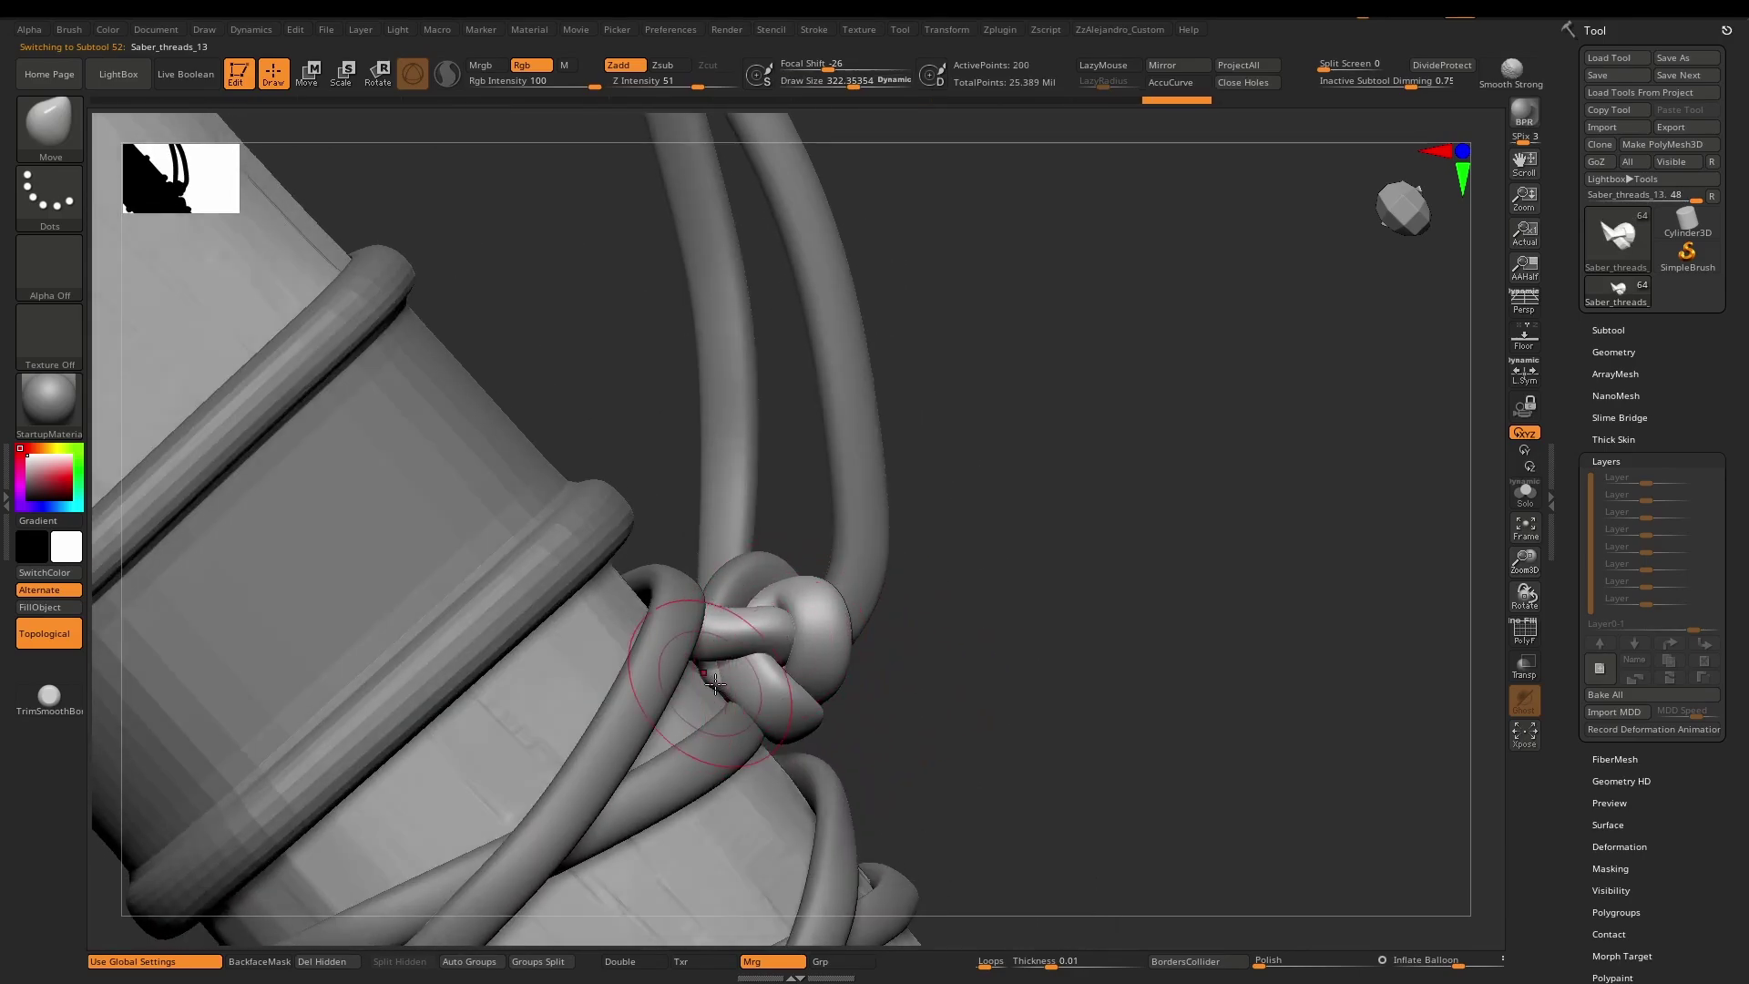
mouse_move(776, 671)
right_mouse_down()
mouse_move(706, 671)
mouse_move(812, 640)
mouse_move(800, 617)
mouse_move(734, 669)
mouse_move(855, 677)
mouse_move(838, 483)
mouse_move(878, 639)
mouse_move(856, 594)
right_mouse_up()
left_click(774, 583, "alt")
right_click(683, 633)
key("e")
key("q")
mouse_move(856, 594)
right_mouse_down("ctrl")
mouse_move(900, 664)
mouse_move(916, 623)
mouse_move(872, 671)
mouse_move(896, 629)
right_mouse_up("ctrl")
Smooth and reposition the Saber_threads_13 strand of the lower knot using the Smooth and Move brushes.
left_click(890, 637, "alt")
key("shift")
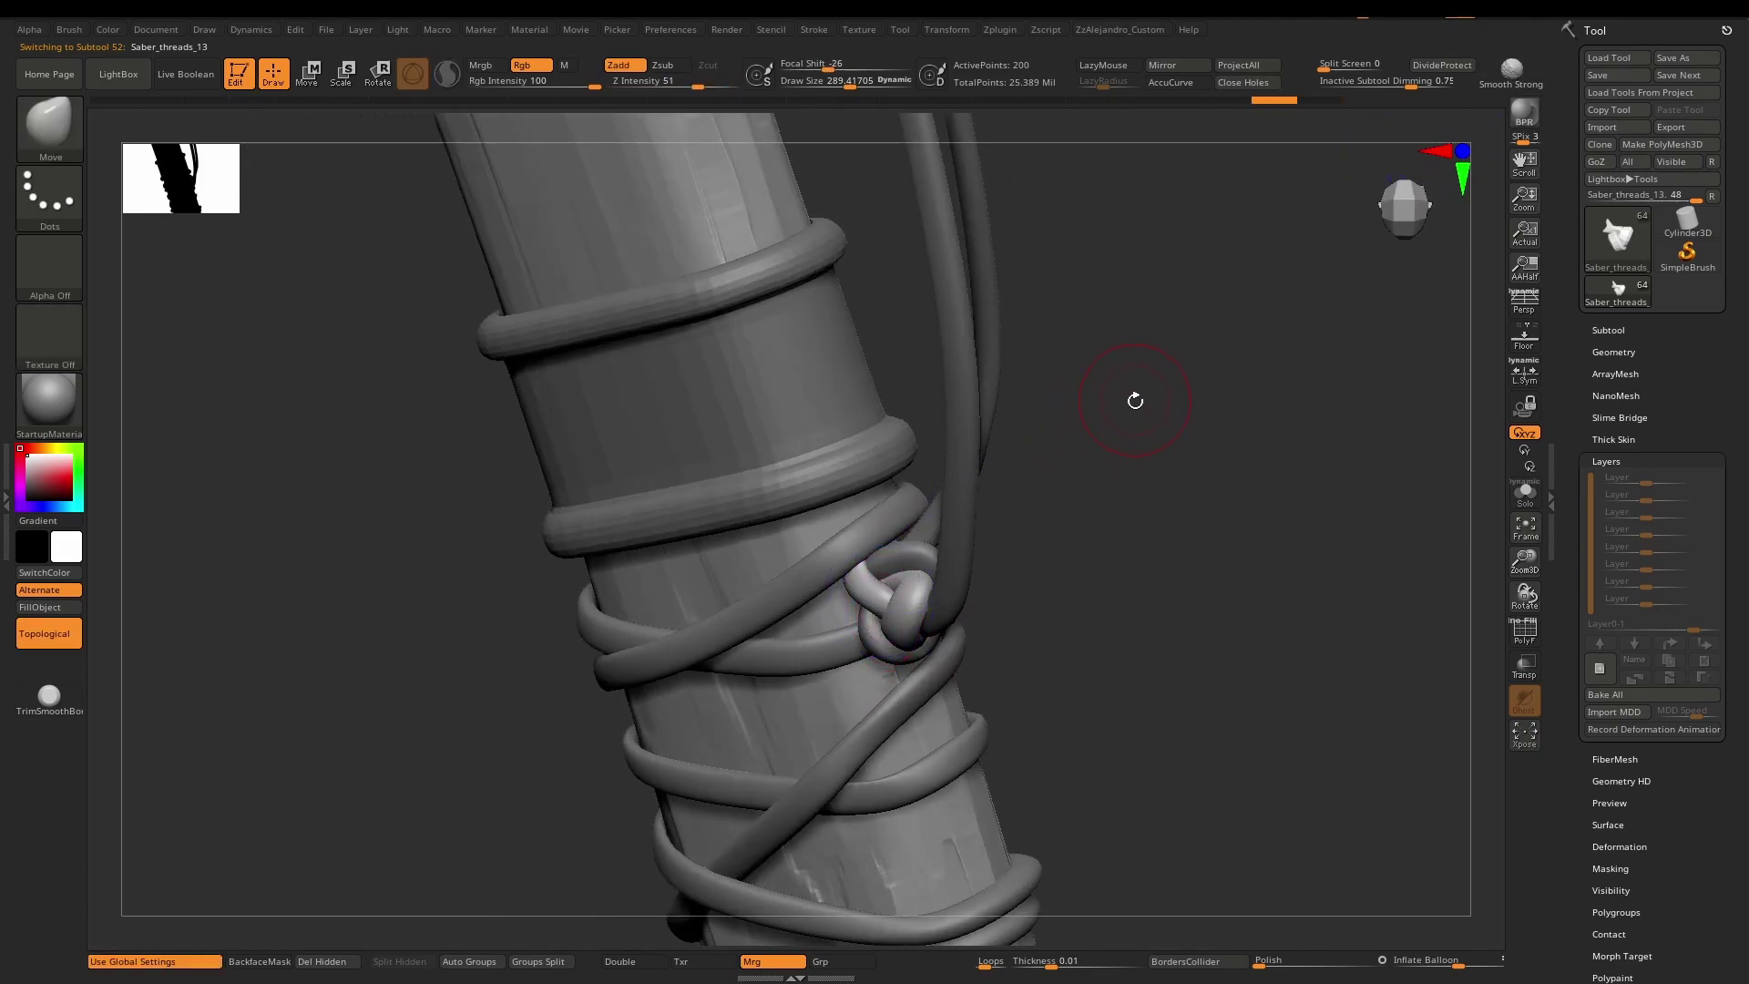
key("b")
key("m")
key("v")
right_click_drag(905, 628, 867, 620)
key("shift")
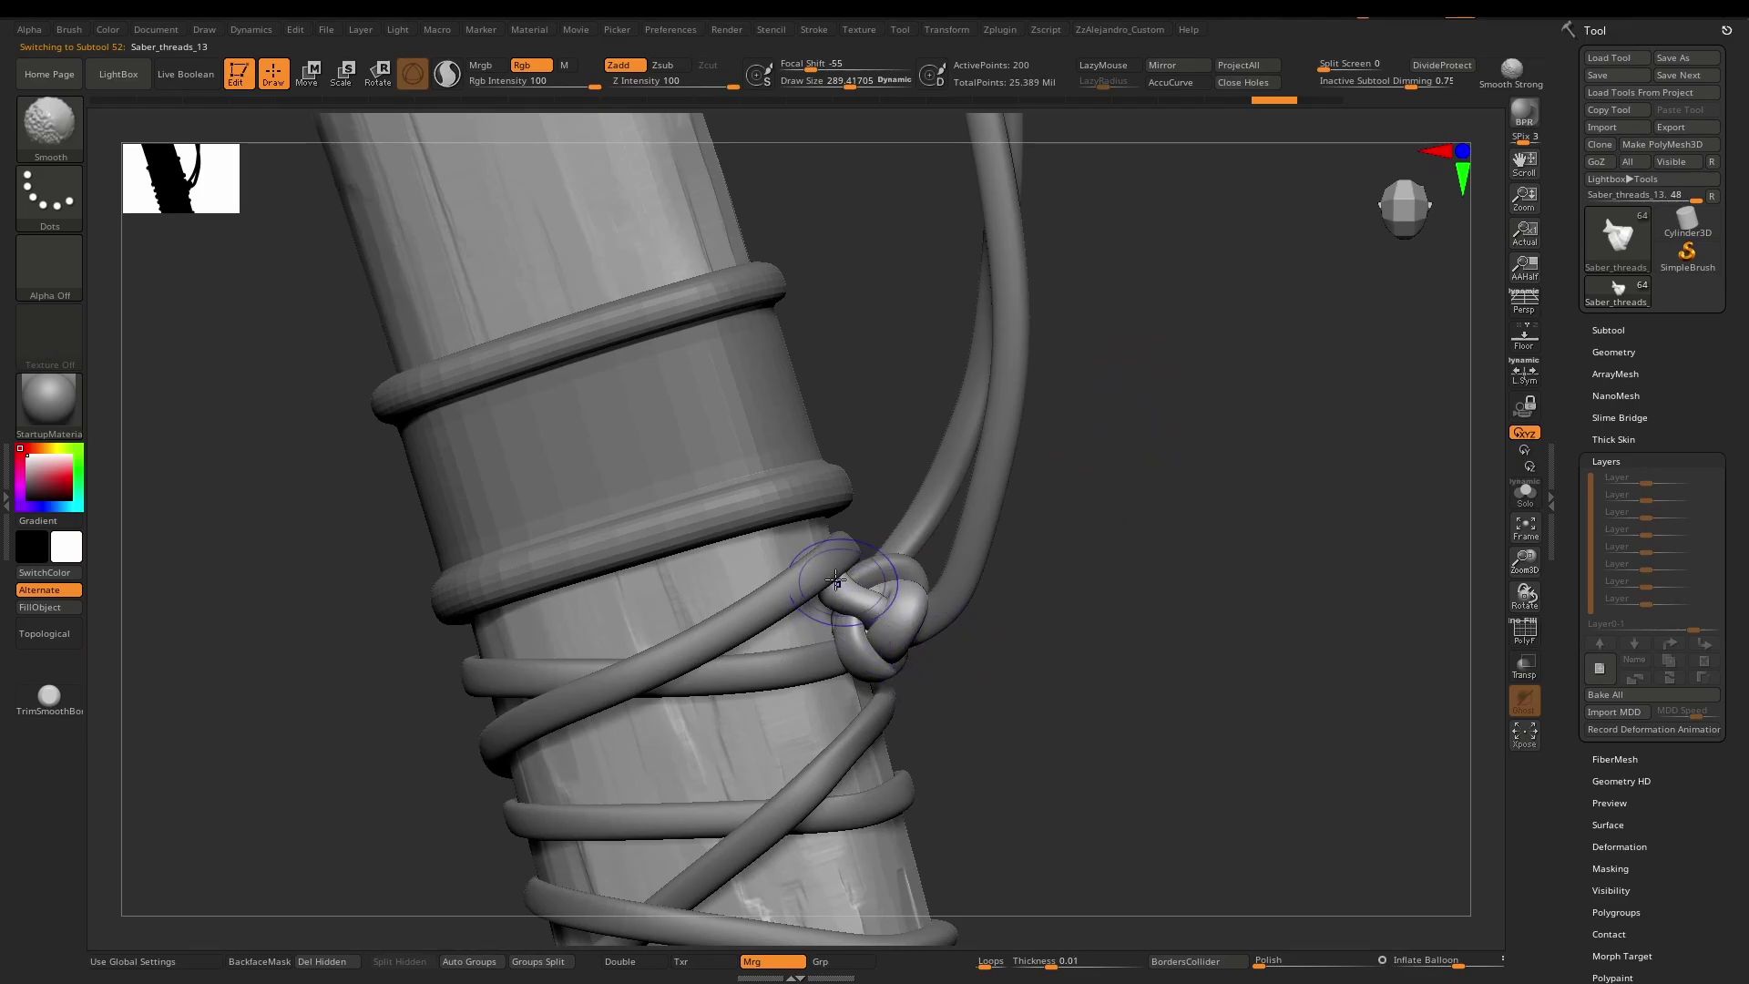
right_click_drag(941, 679, 873, 628)
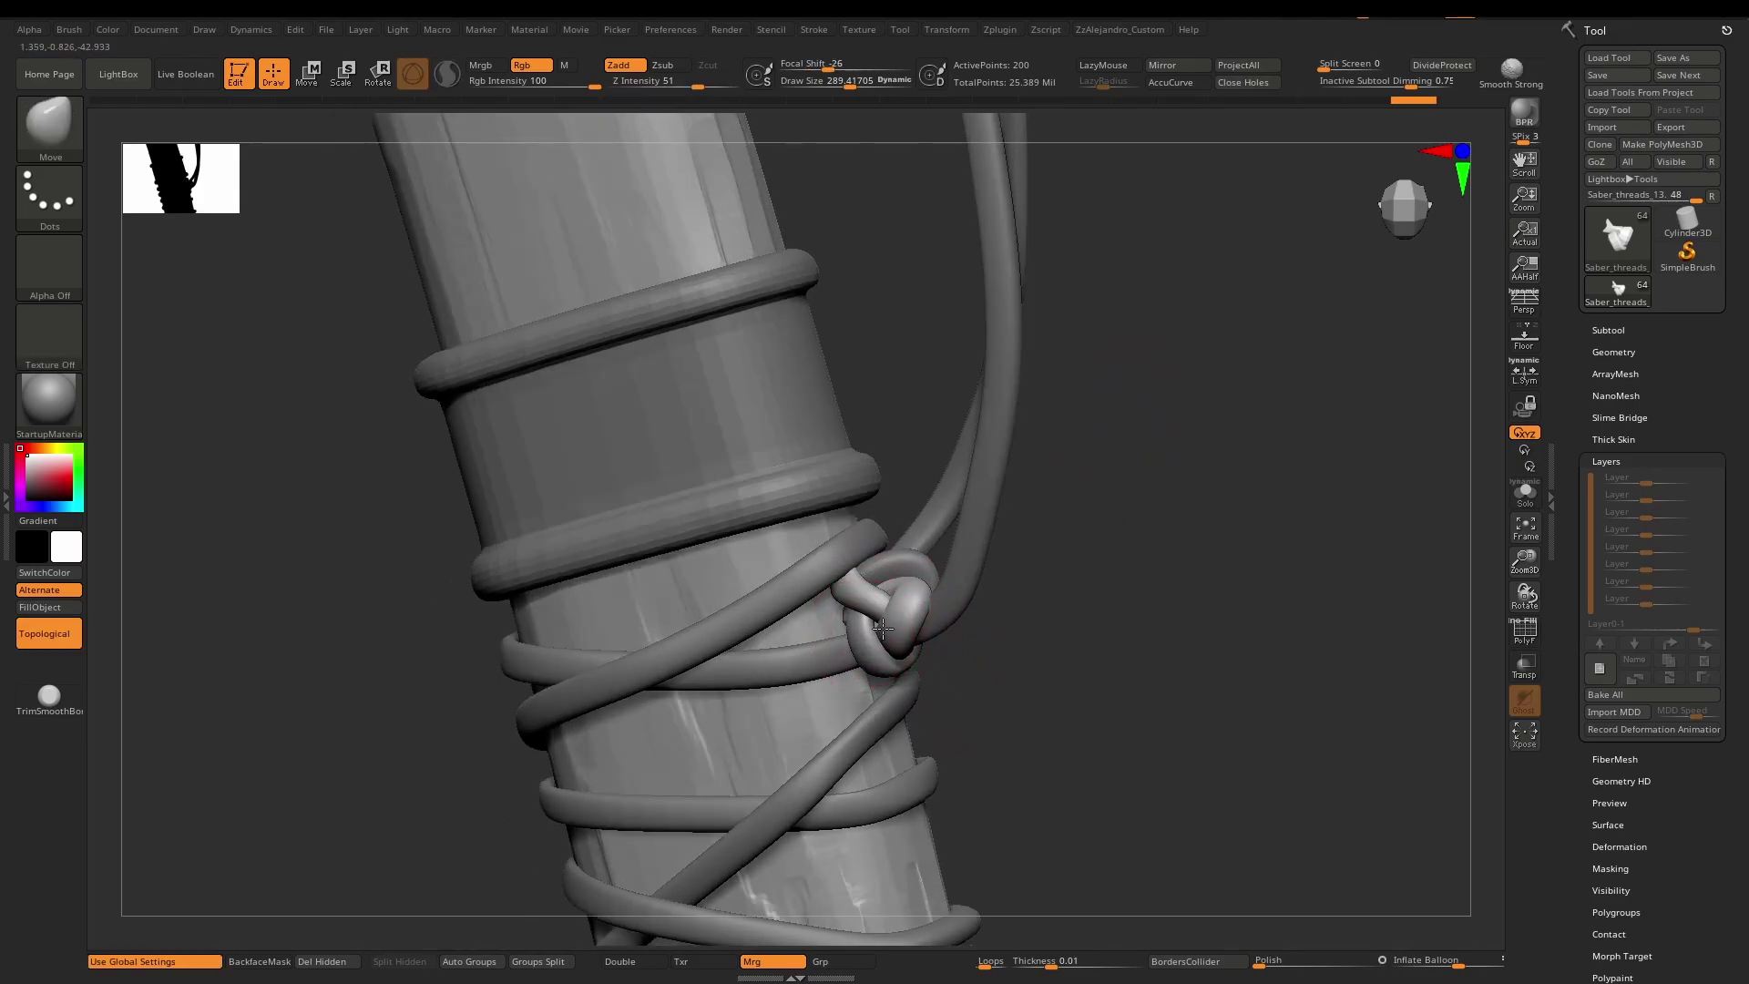
Reshape the cord wraps beneath the guard (Saber_threads_03) with the Move brush at a draw size of about 674.
right_click_drag(943, 629, 1010, 739, "ctrl")
mouse_move(945, 547)
right_mouse_down("ctrl")
mouse_move(987, 605)
mouse_move(890, 543)
mouse_move(966, 628)
mouse_move(1044, 576)
mouse_move(1019, 510)
mouse_move(1057, 552)
mouse_move(1048, 496)
mouse_move(1058, 556)
mouse_move(1087, 562)
mouse_move(997, 528)
mouse_move(1130, 546)
mouse_move(1143, 565)
mouse_move(1014, 585)
mouse_move(804, 546)
mouse_move(1086, 524)
mouse_move(1075, 496)
mouse_move(756, 583)
mouse_move(838, 533)
mouse_move(876, 544)
mouse_move(948, 522)
mouse_move(920, 549)
right_mouse_up("ctrl")
key("s")
key("s")
key("space")
left_click(911, 551, "alt")
key("space")
left_click_drag(909, 552, 955, 548)
key("space")
key("space")
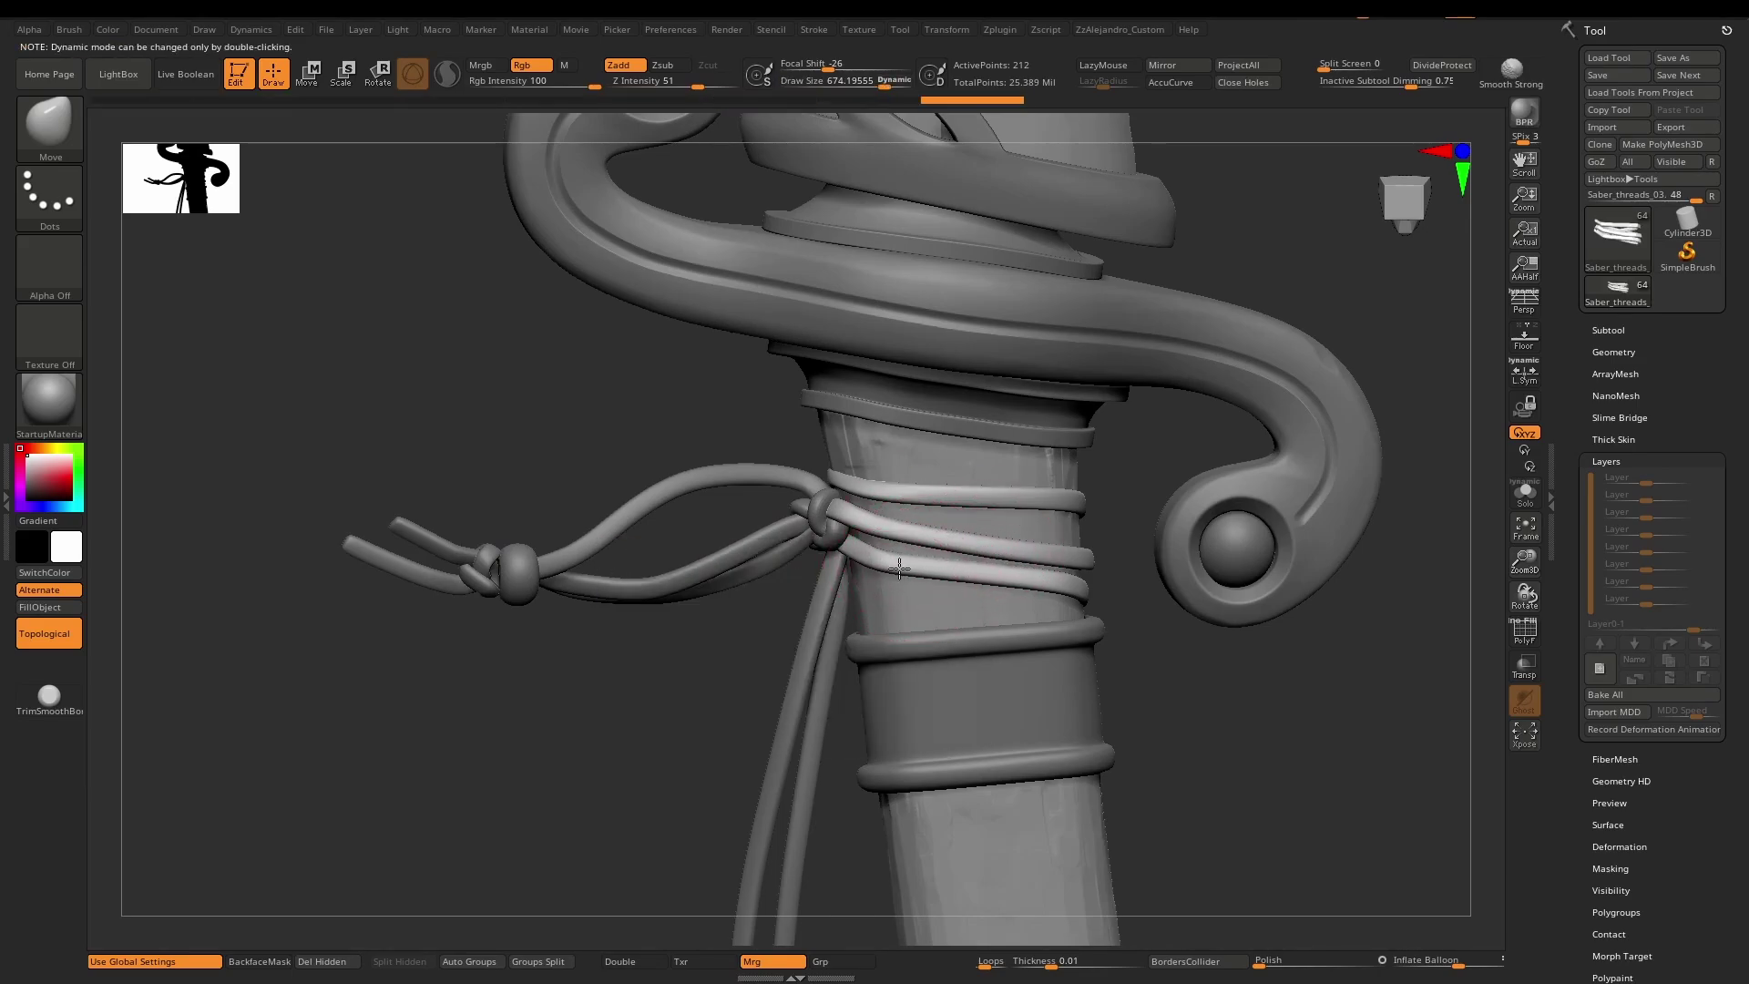
Select the collar above the guard (Saber_handle_guard_04) and compare its first and latest undo history states.
right_click_drag(987, 577, 1130, 592, "ctrl")
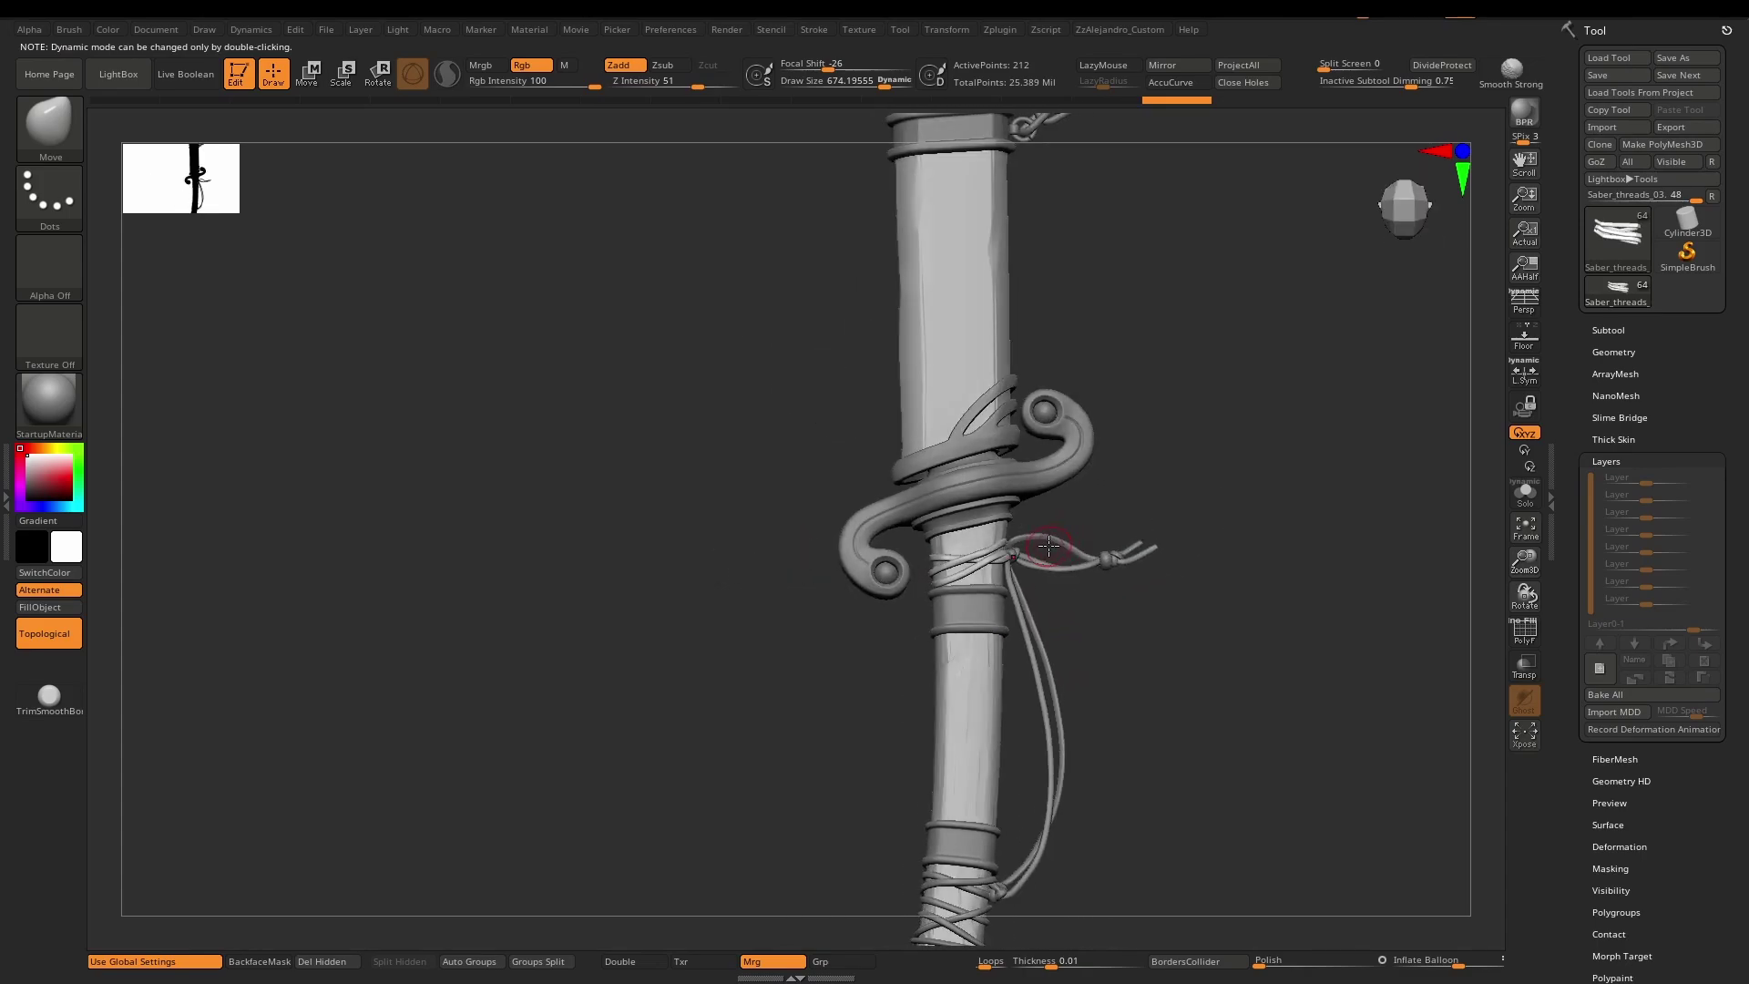
right_click_drag(1052, 495, 957, 619, "alt")
mouse_move(938, 508)
right_mouse_down("alt")
mouse_move(940, 551)
mouse_move(937, 494)
right_mouse_up("alt")
left_click(932, 392, "alt")
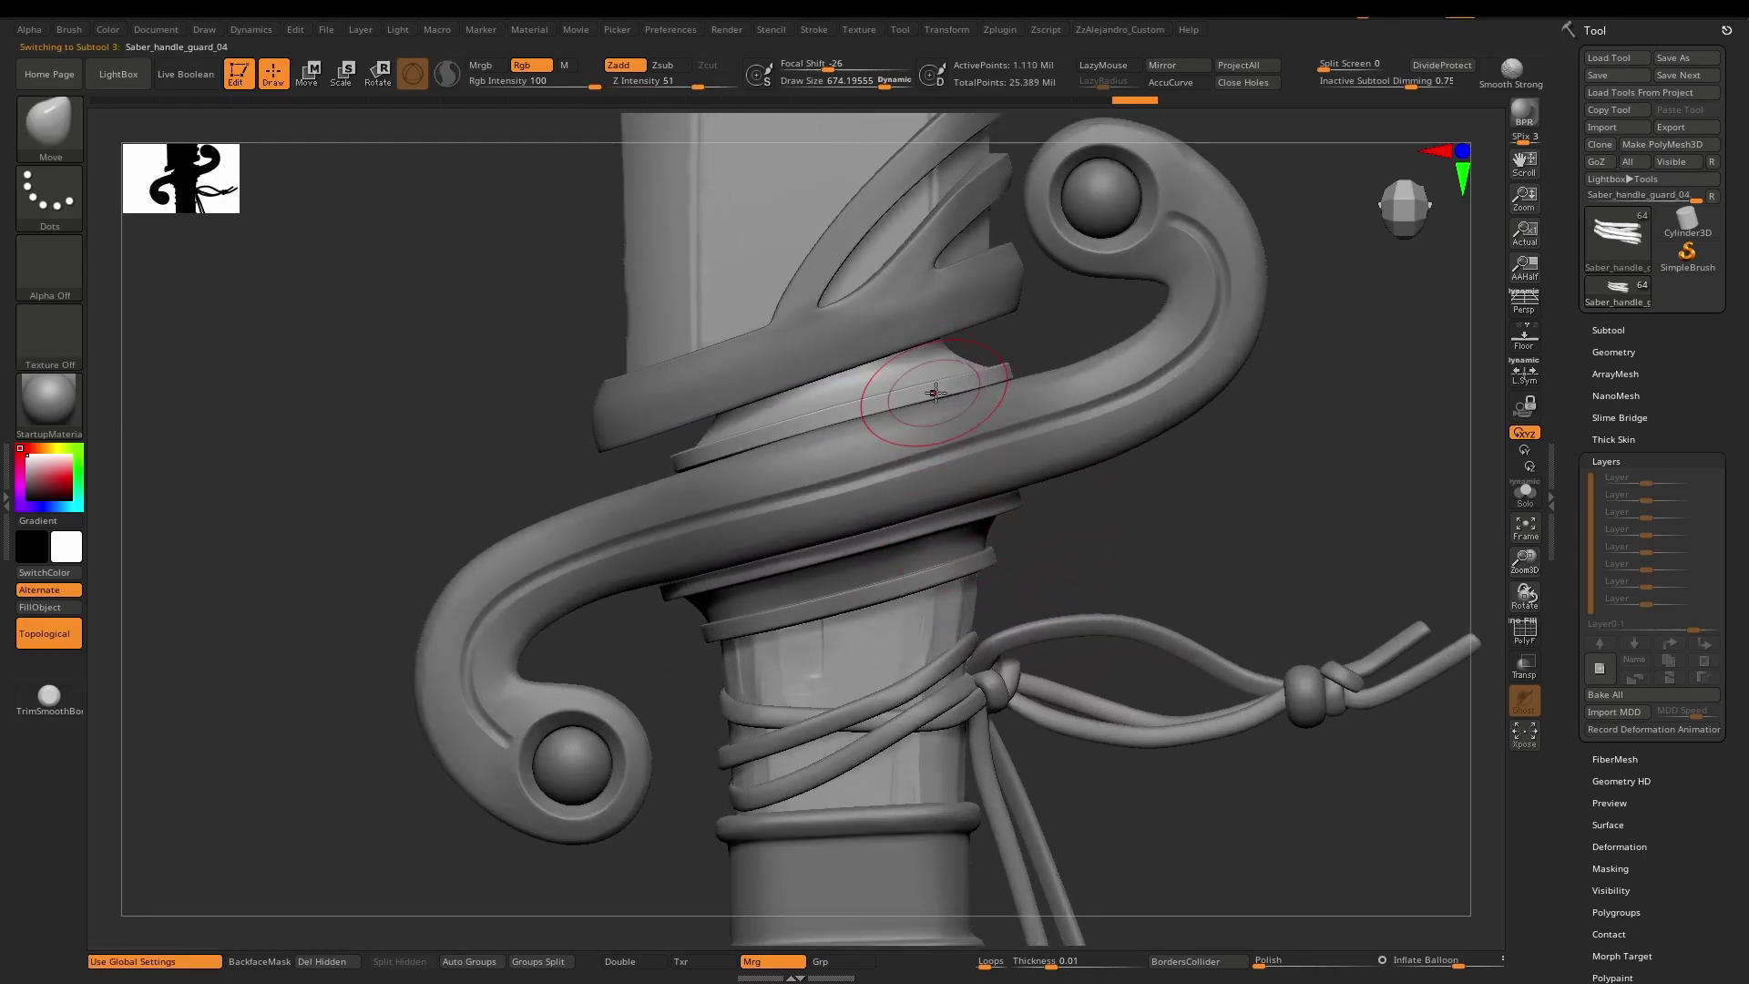
left_click_drag(1155, 518, 1003, 463)
mouse_move(495, 441)
left_mouse_down()
mouse_move(573, 457)
mouse_move(377, 270)
left_mouse_up()
left_click(120, 101)
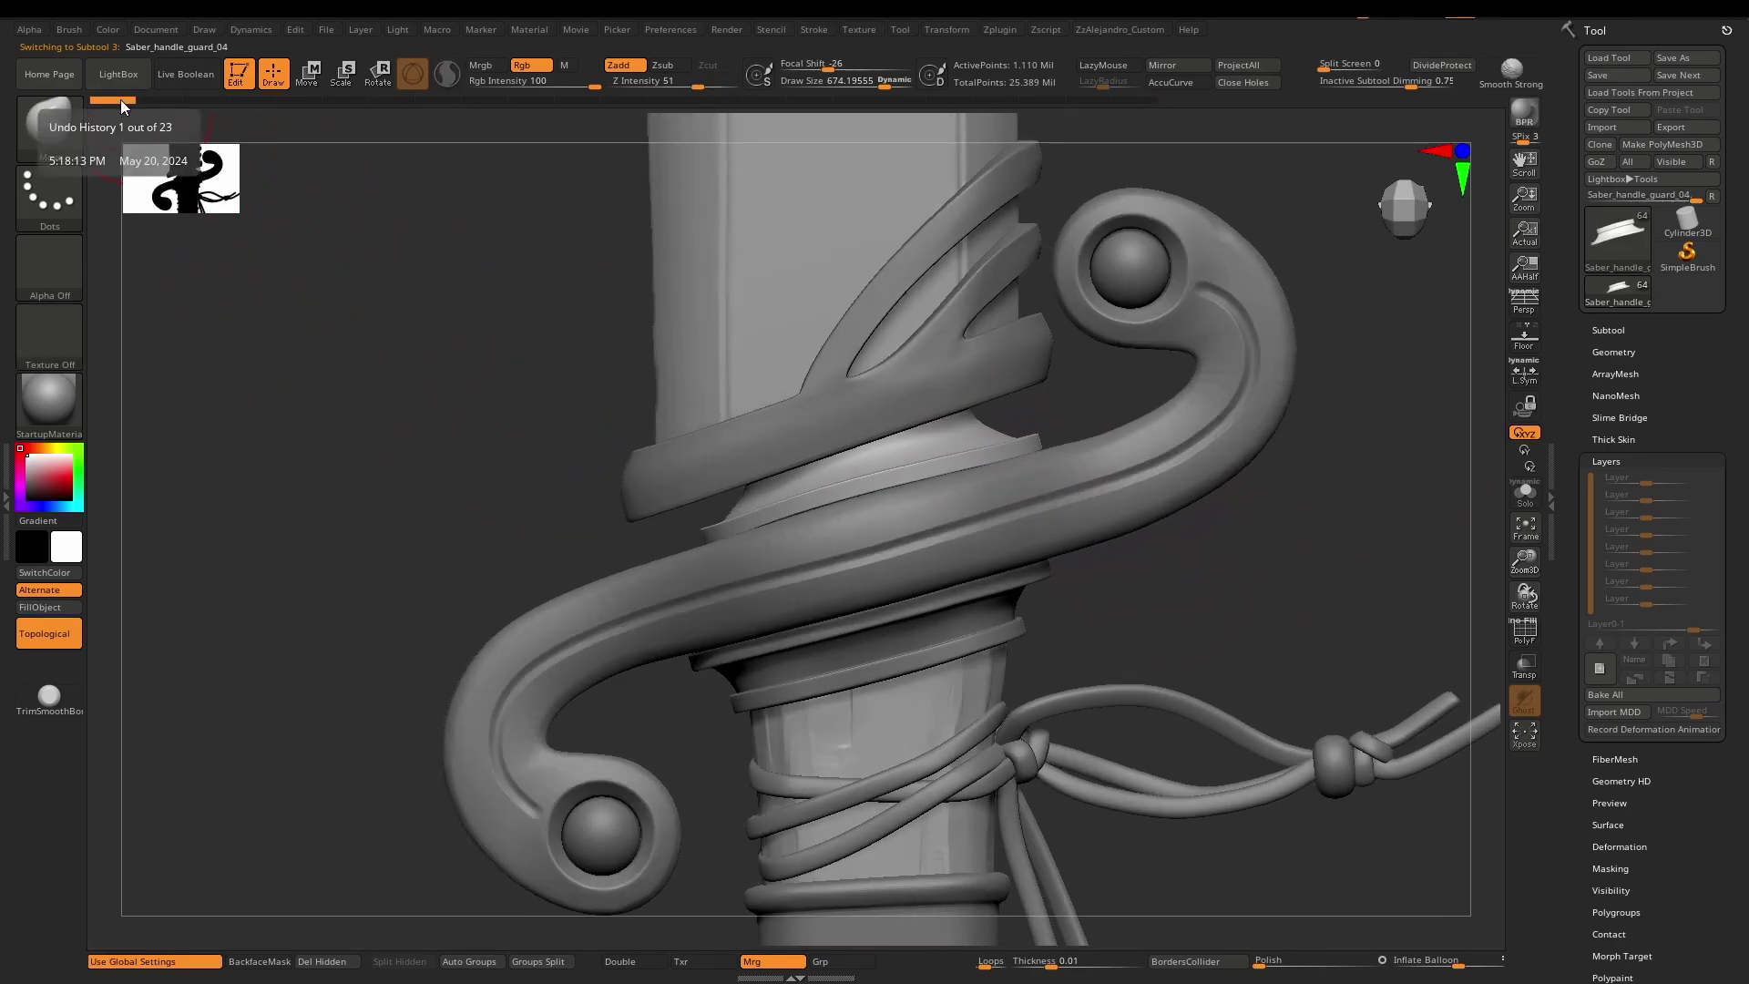
right_click_drag(825, 464, 812, 440, "ctrl")
left_click_drag(813, 441, 846, 413)
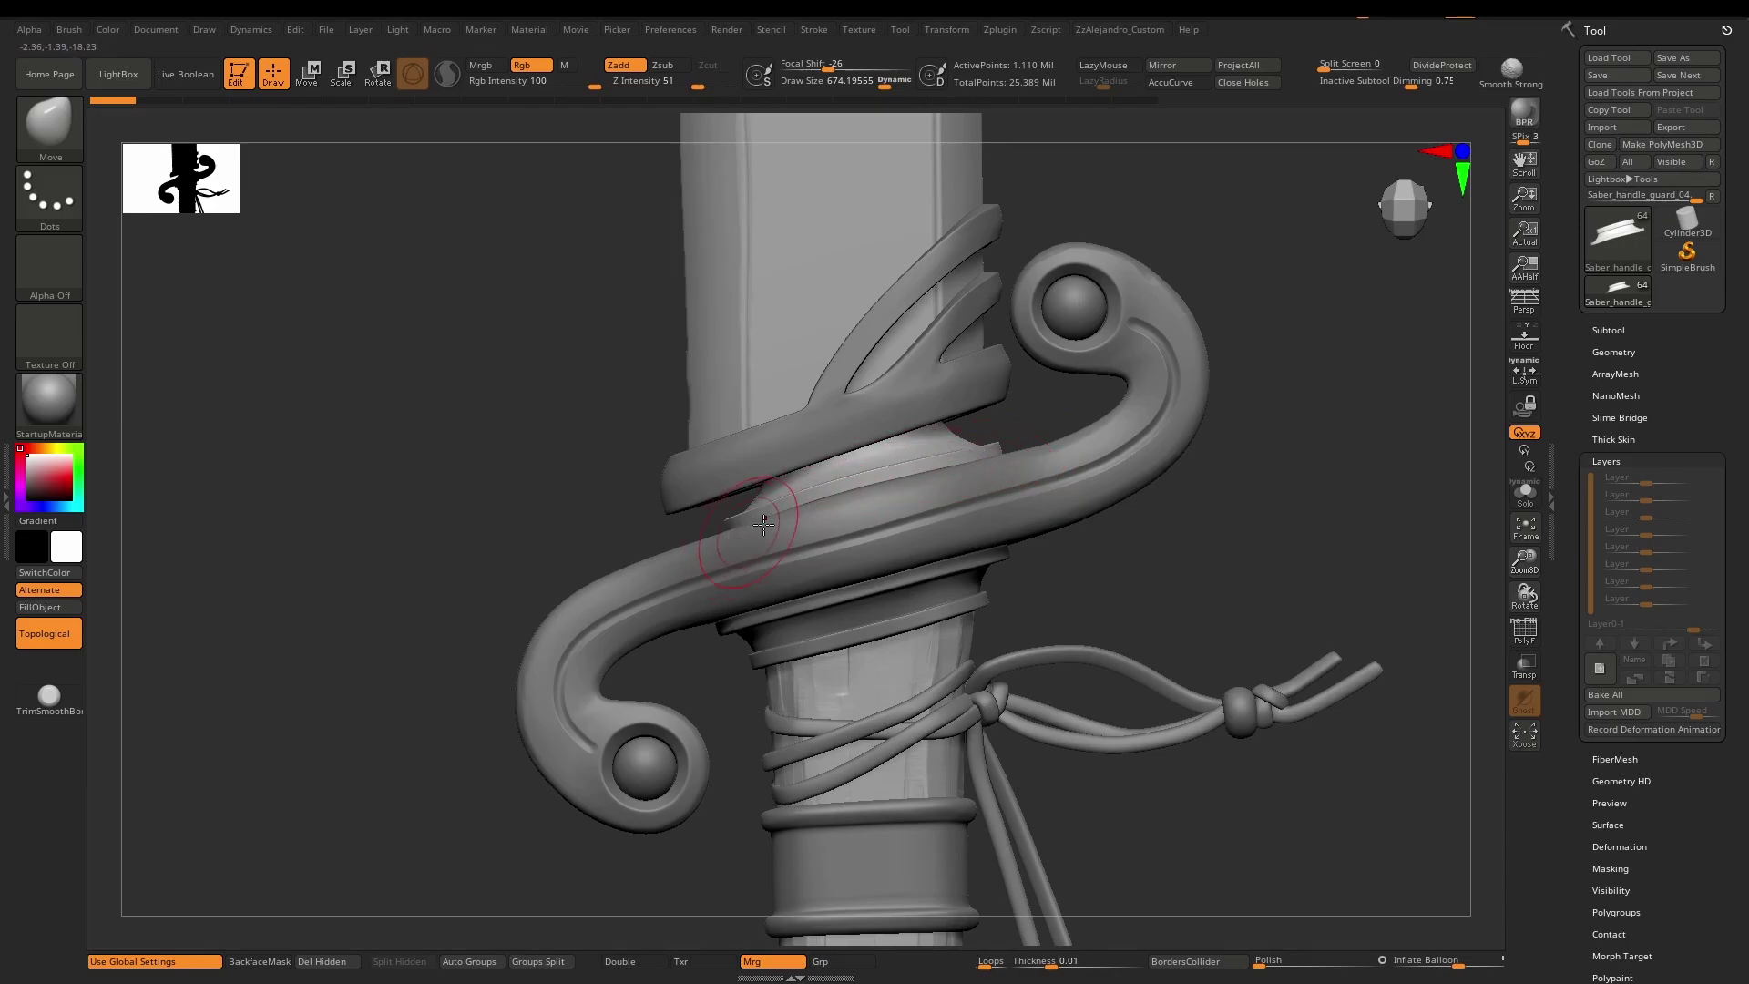
right_click_drag(849, 488, 847, 532, "alt")
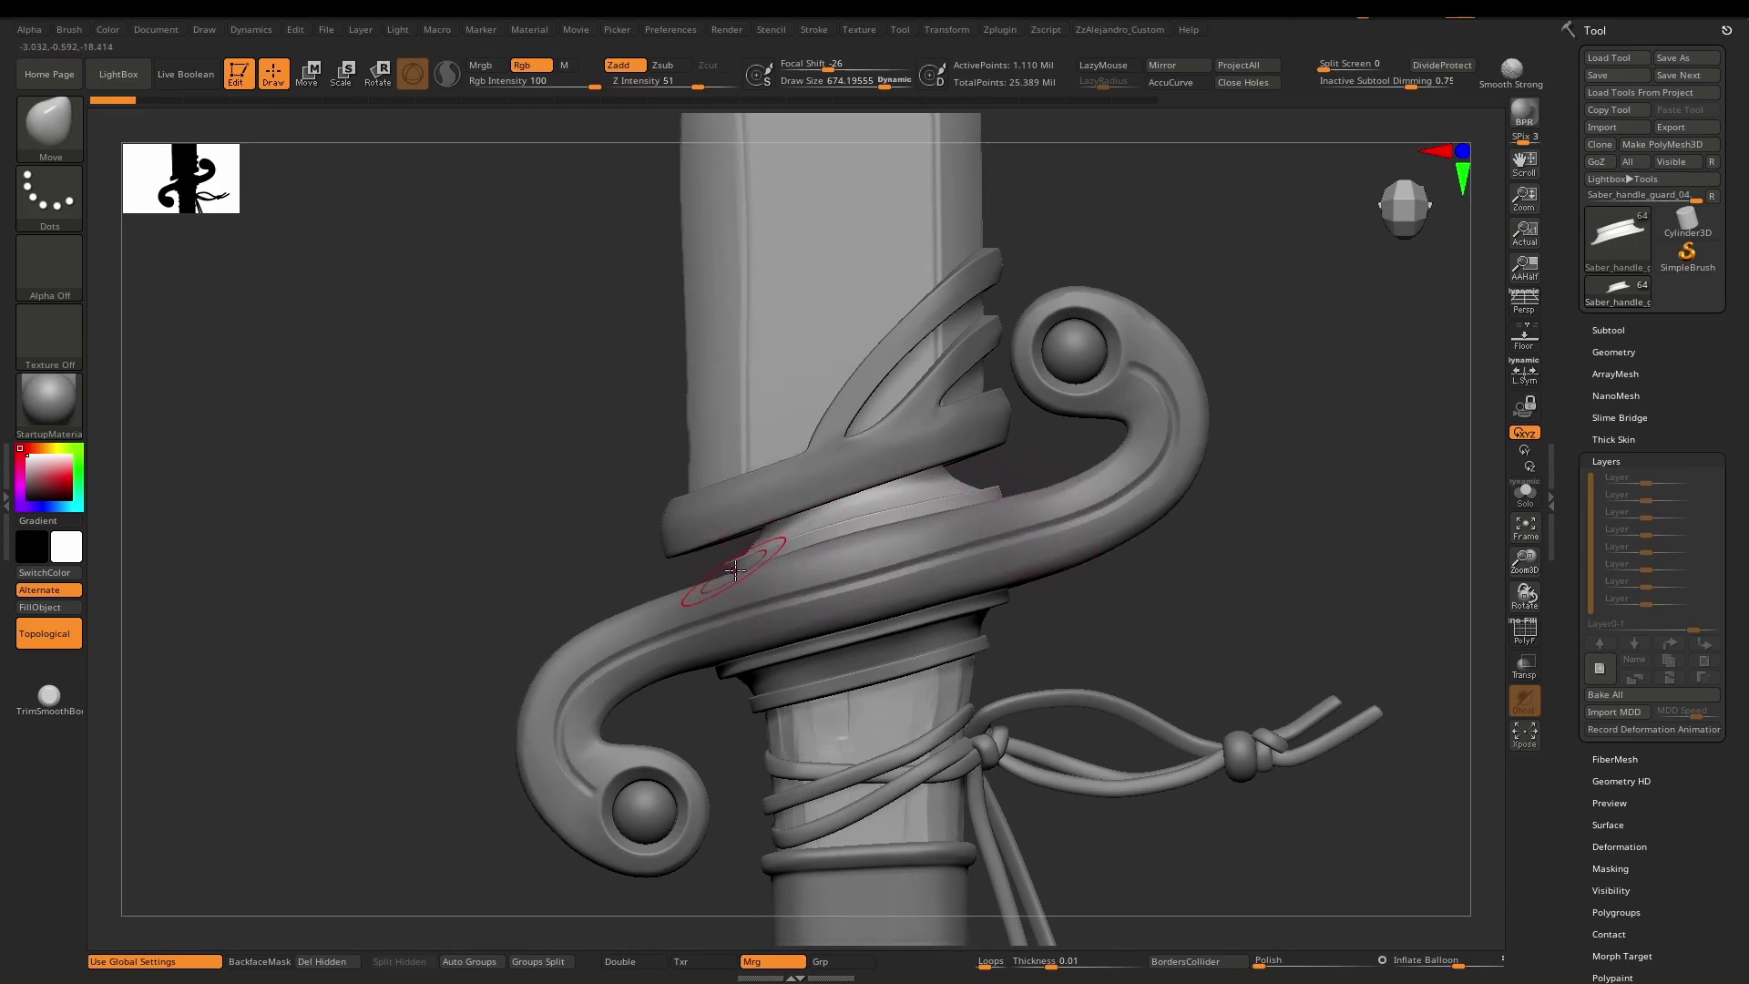
left_click_drag(746, 559, 992, 501)
right_click_drag(871, 533, 878, 525)
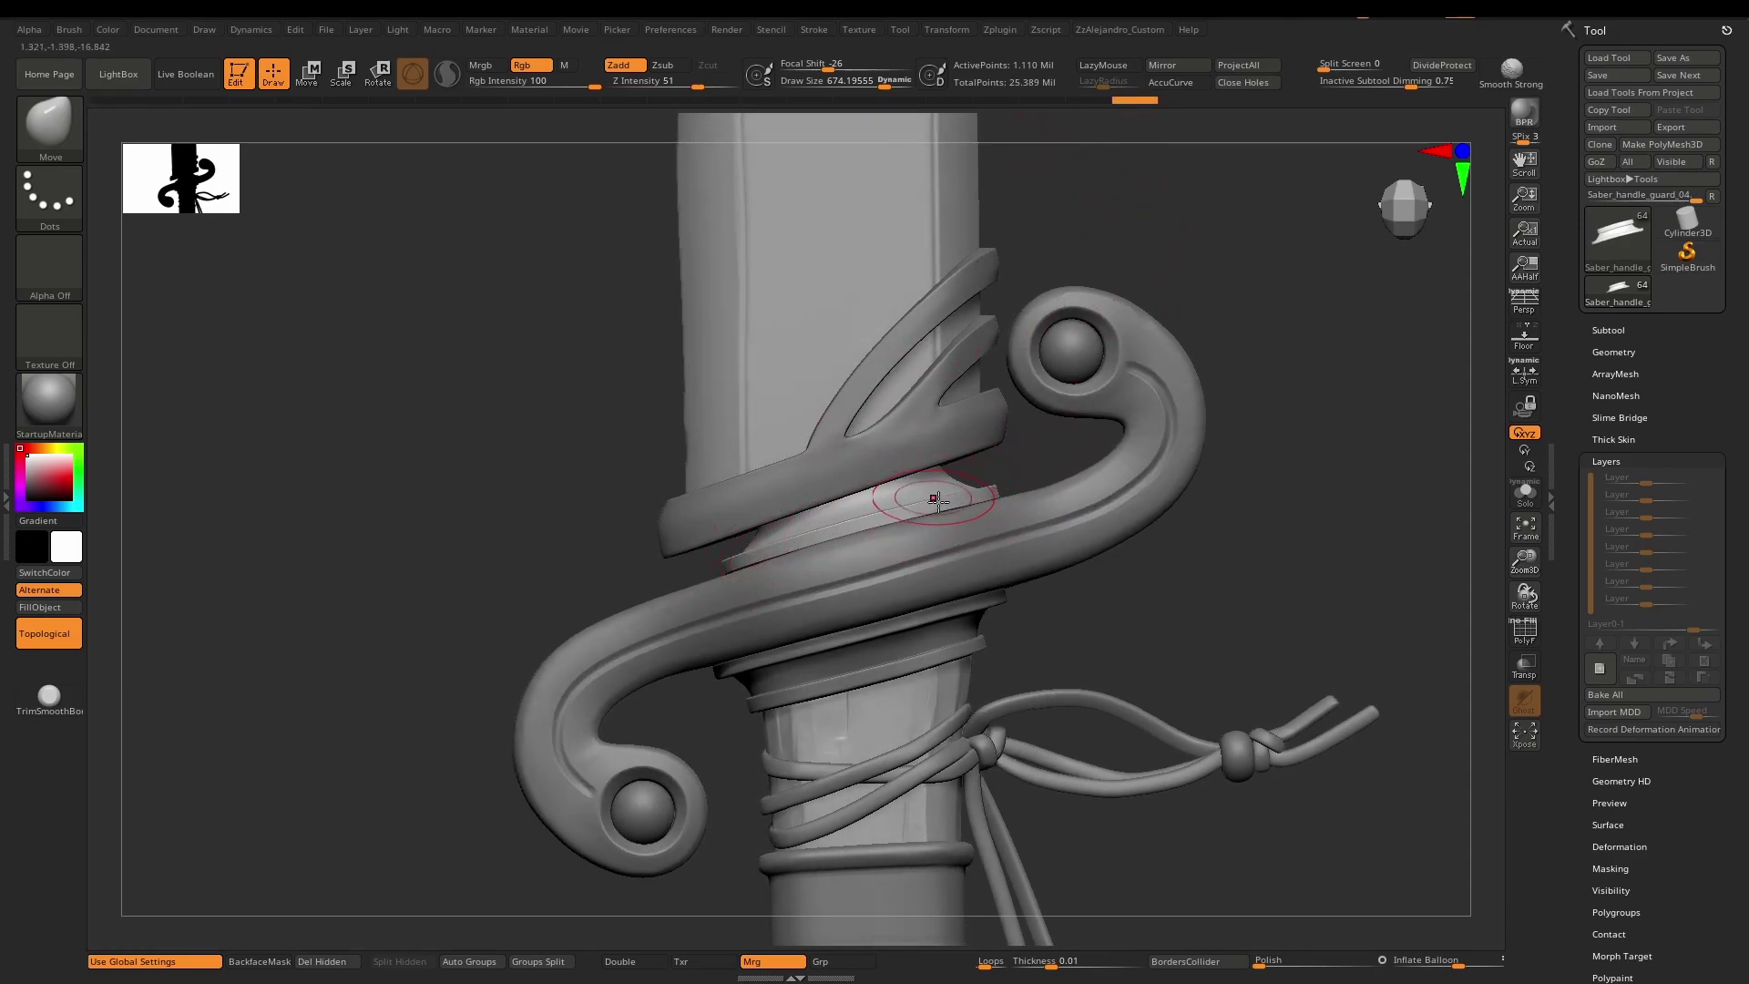
left_click(124, 101)
left_click(1141, 102)
Reshape the collar below the guard (Saber_handle_guard_03) with the Move brush, raising the draw size to about 829.
right_click_drag(825, 701, 980, 645)
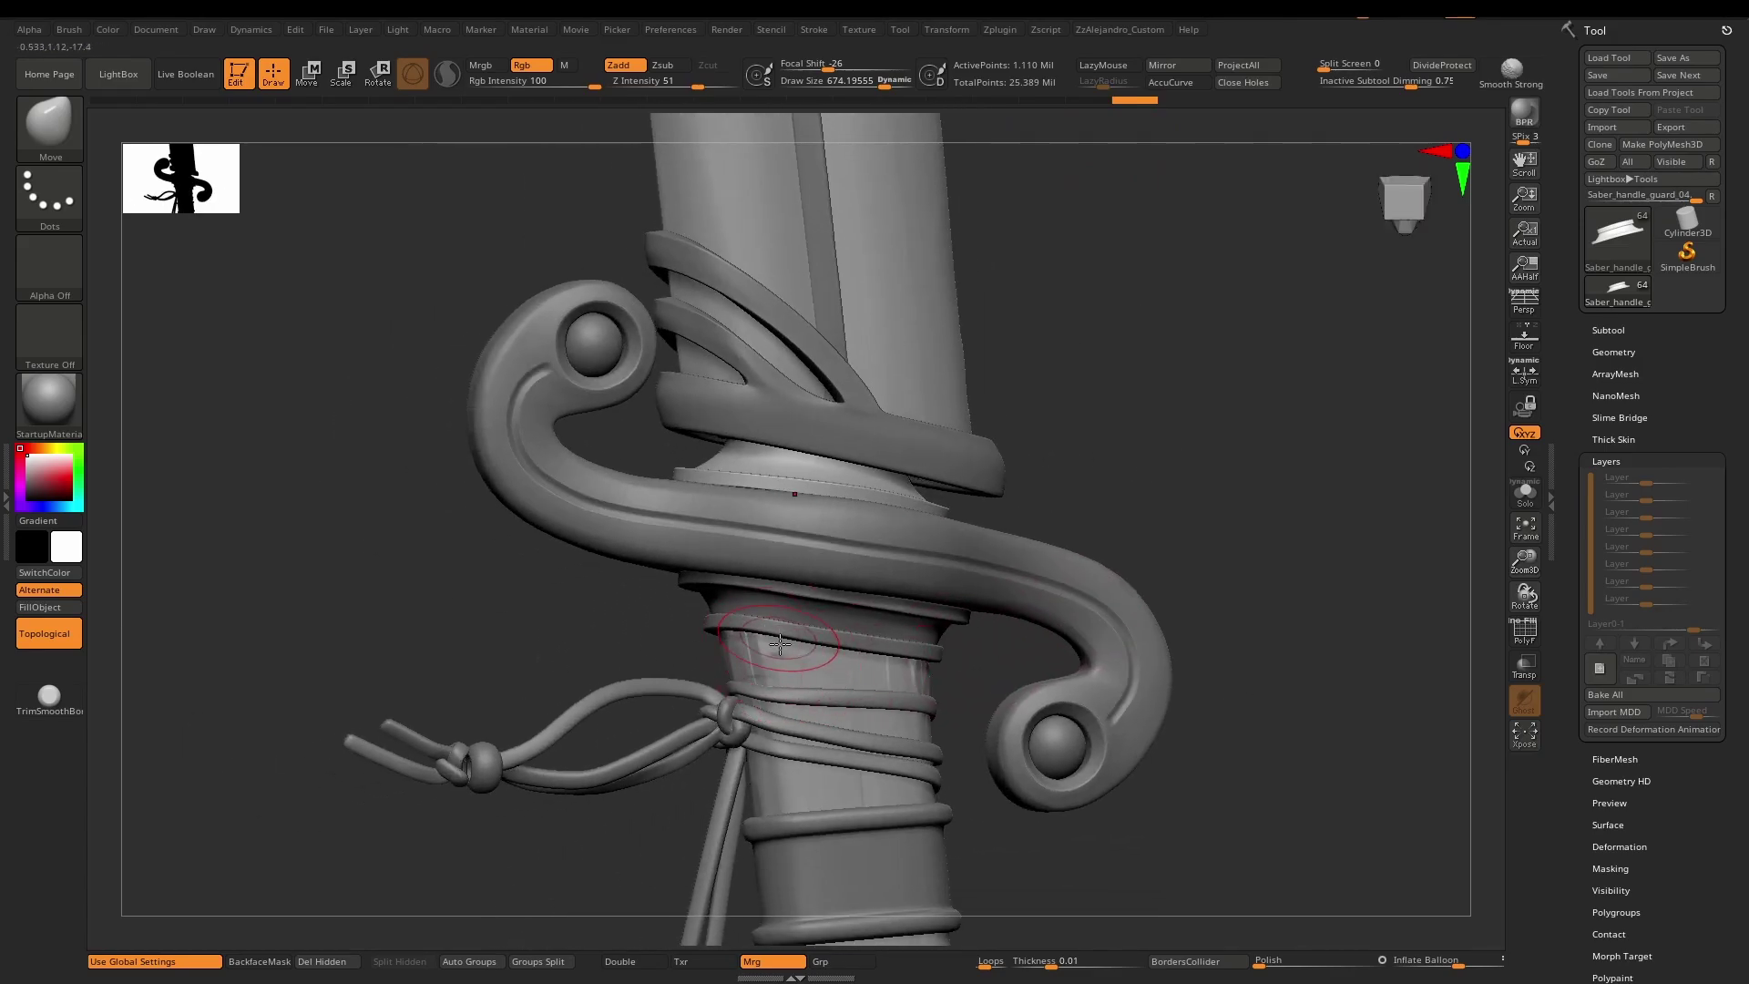
right_click_drag(780, 644, 825, 643)
left_click(833, 640, "alt")
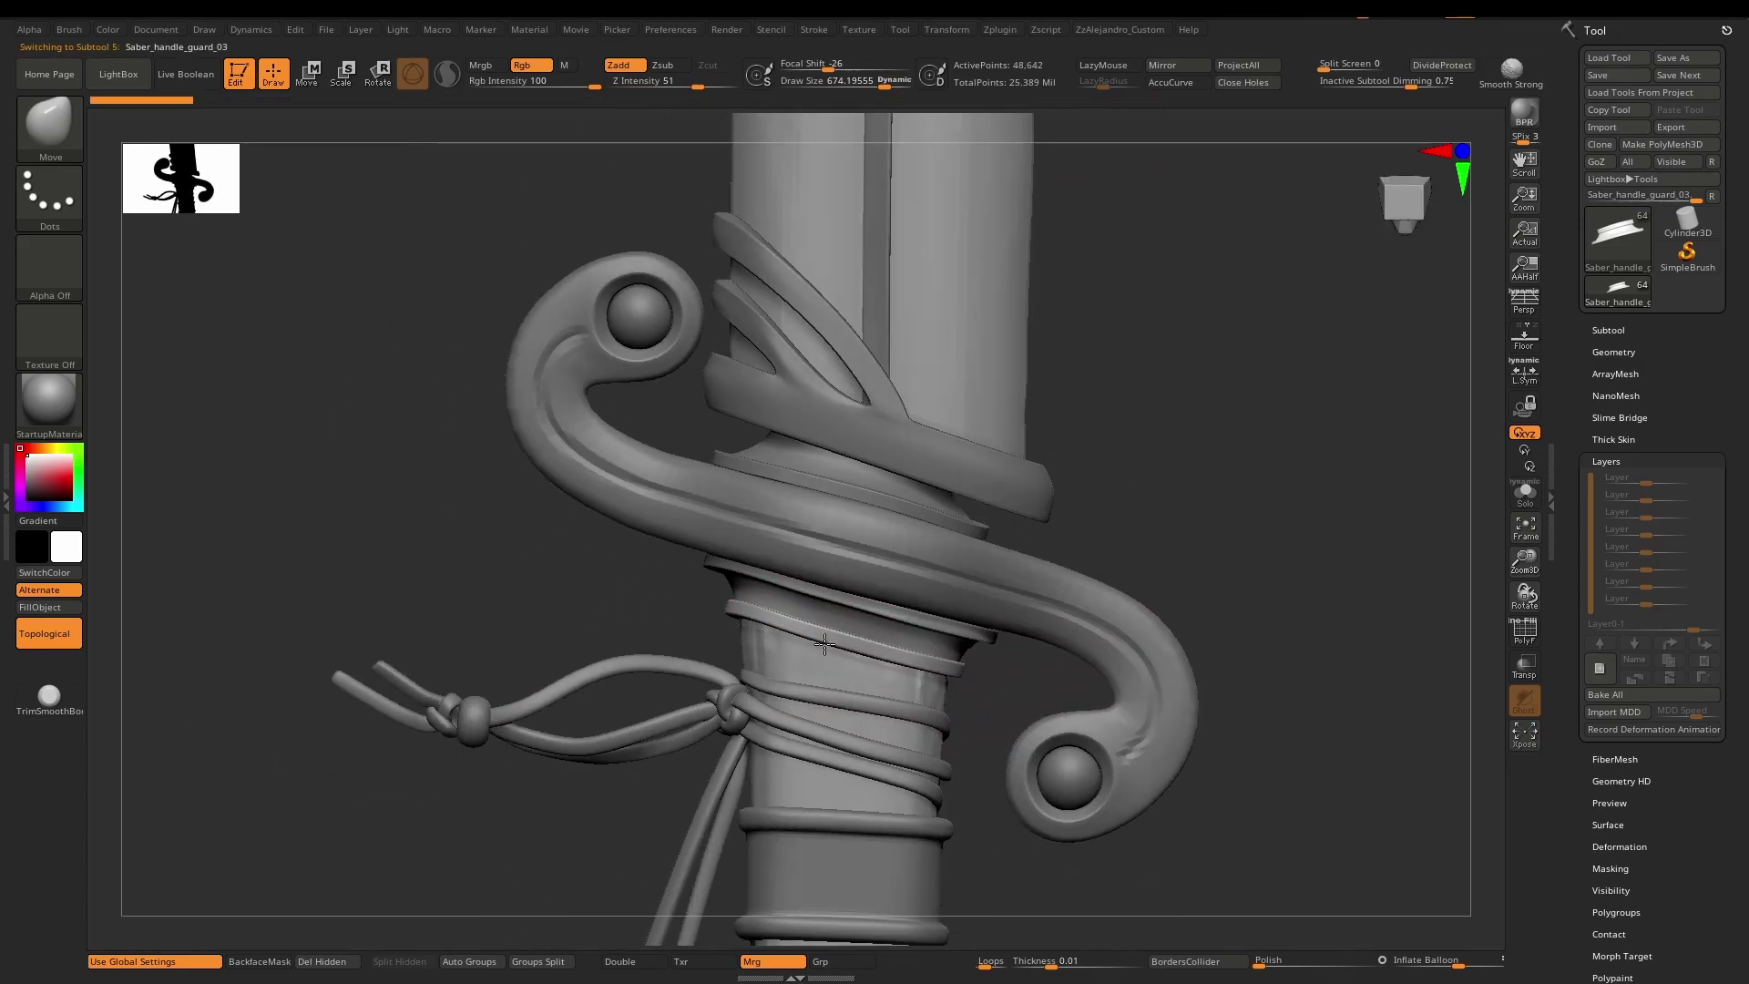
key("space")
left_click(793, 624)
key("space")
left_click_drag(768, 613, 773, 612)
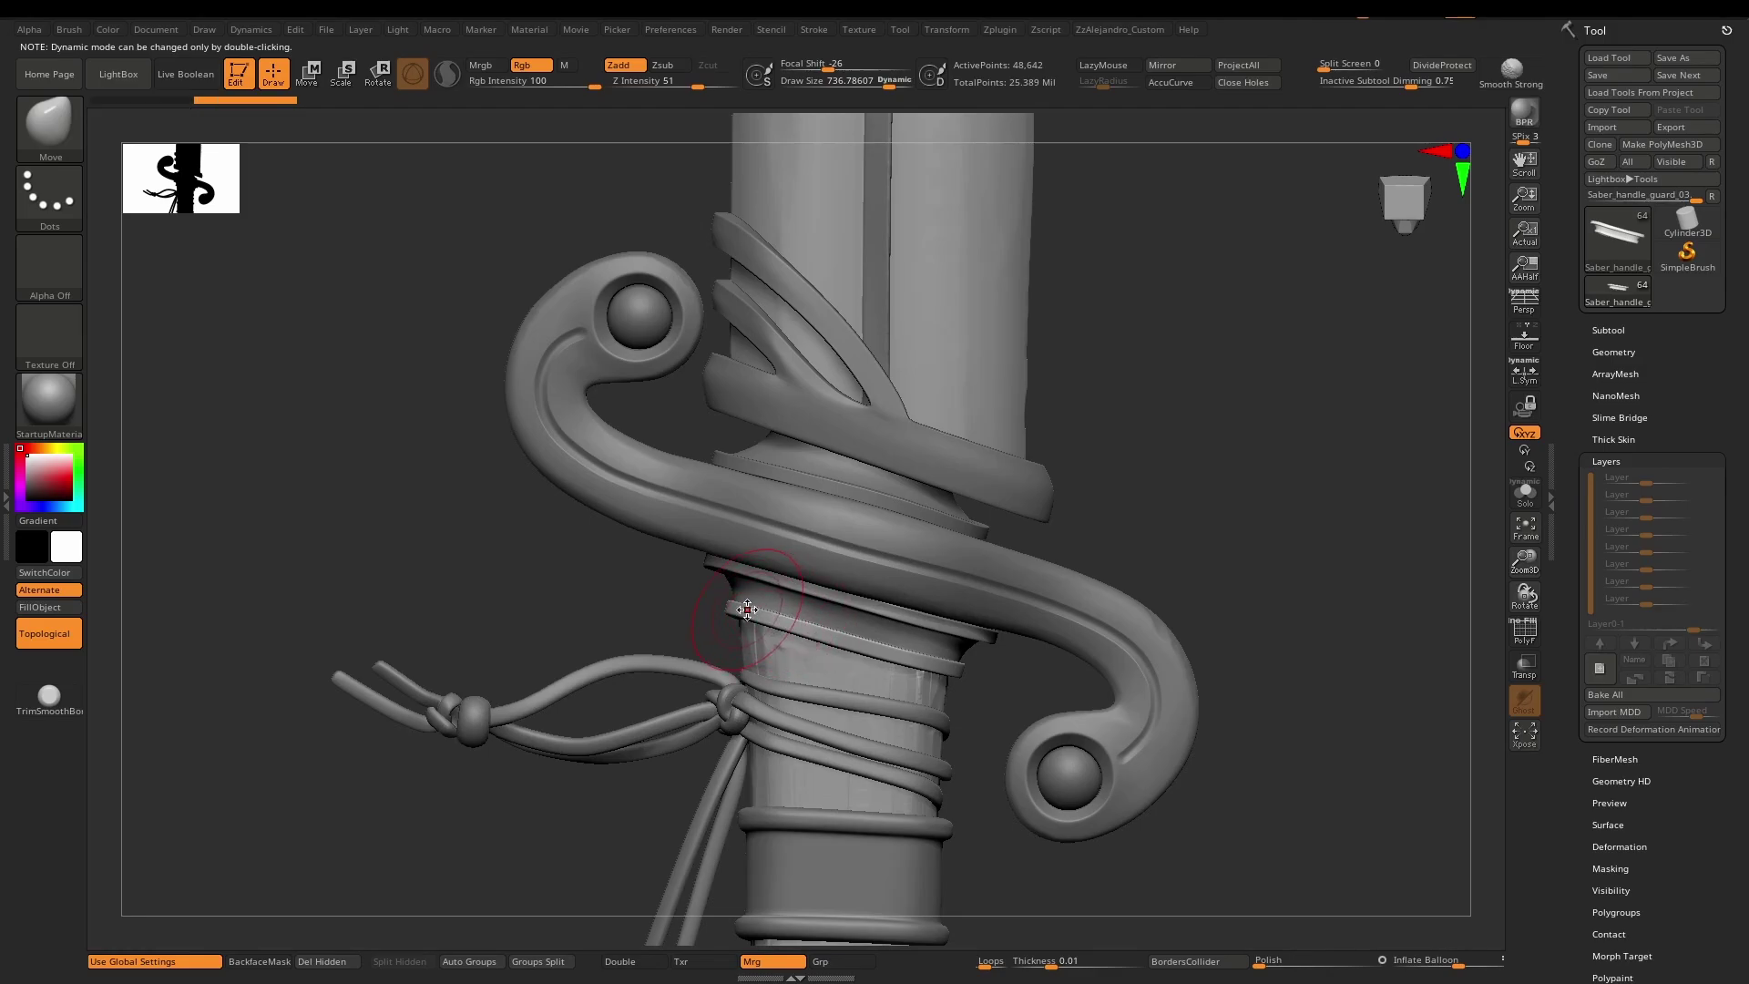
key("space")
left_click_drag(746, 609, 750, 604)
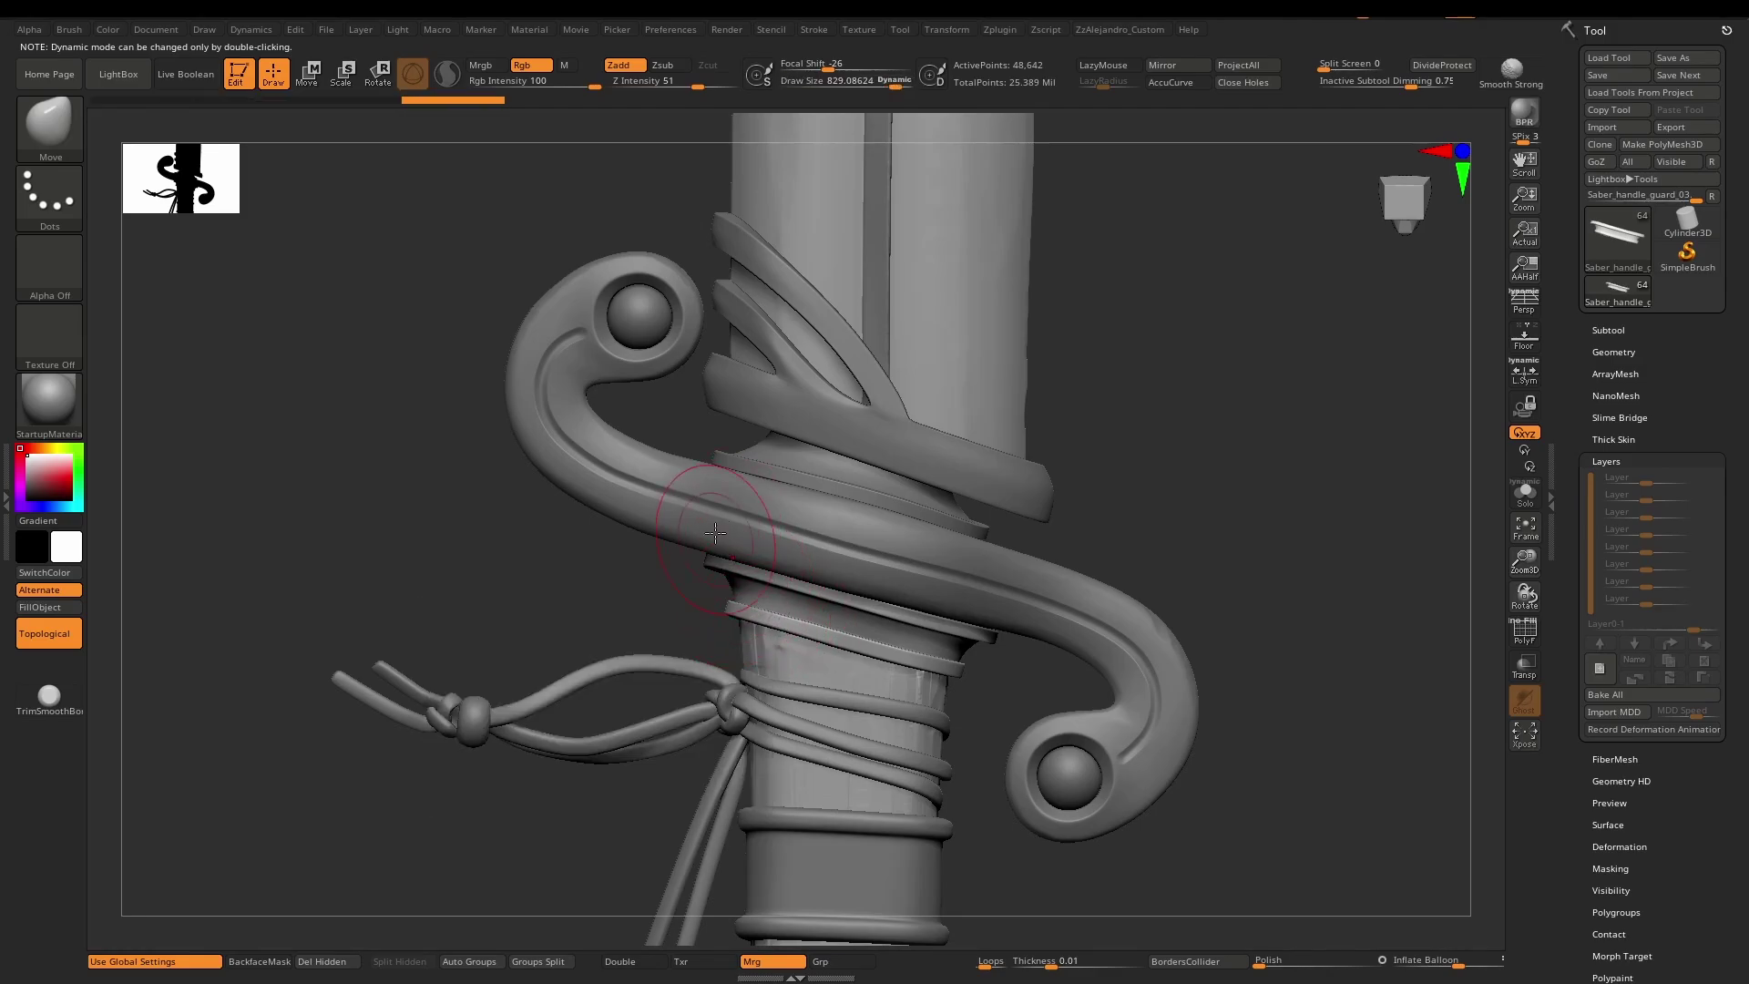
right_click_drag(774, 551, 688, 520, "alt")
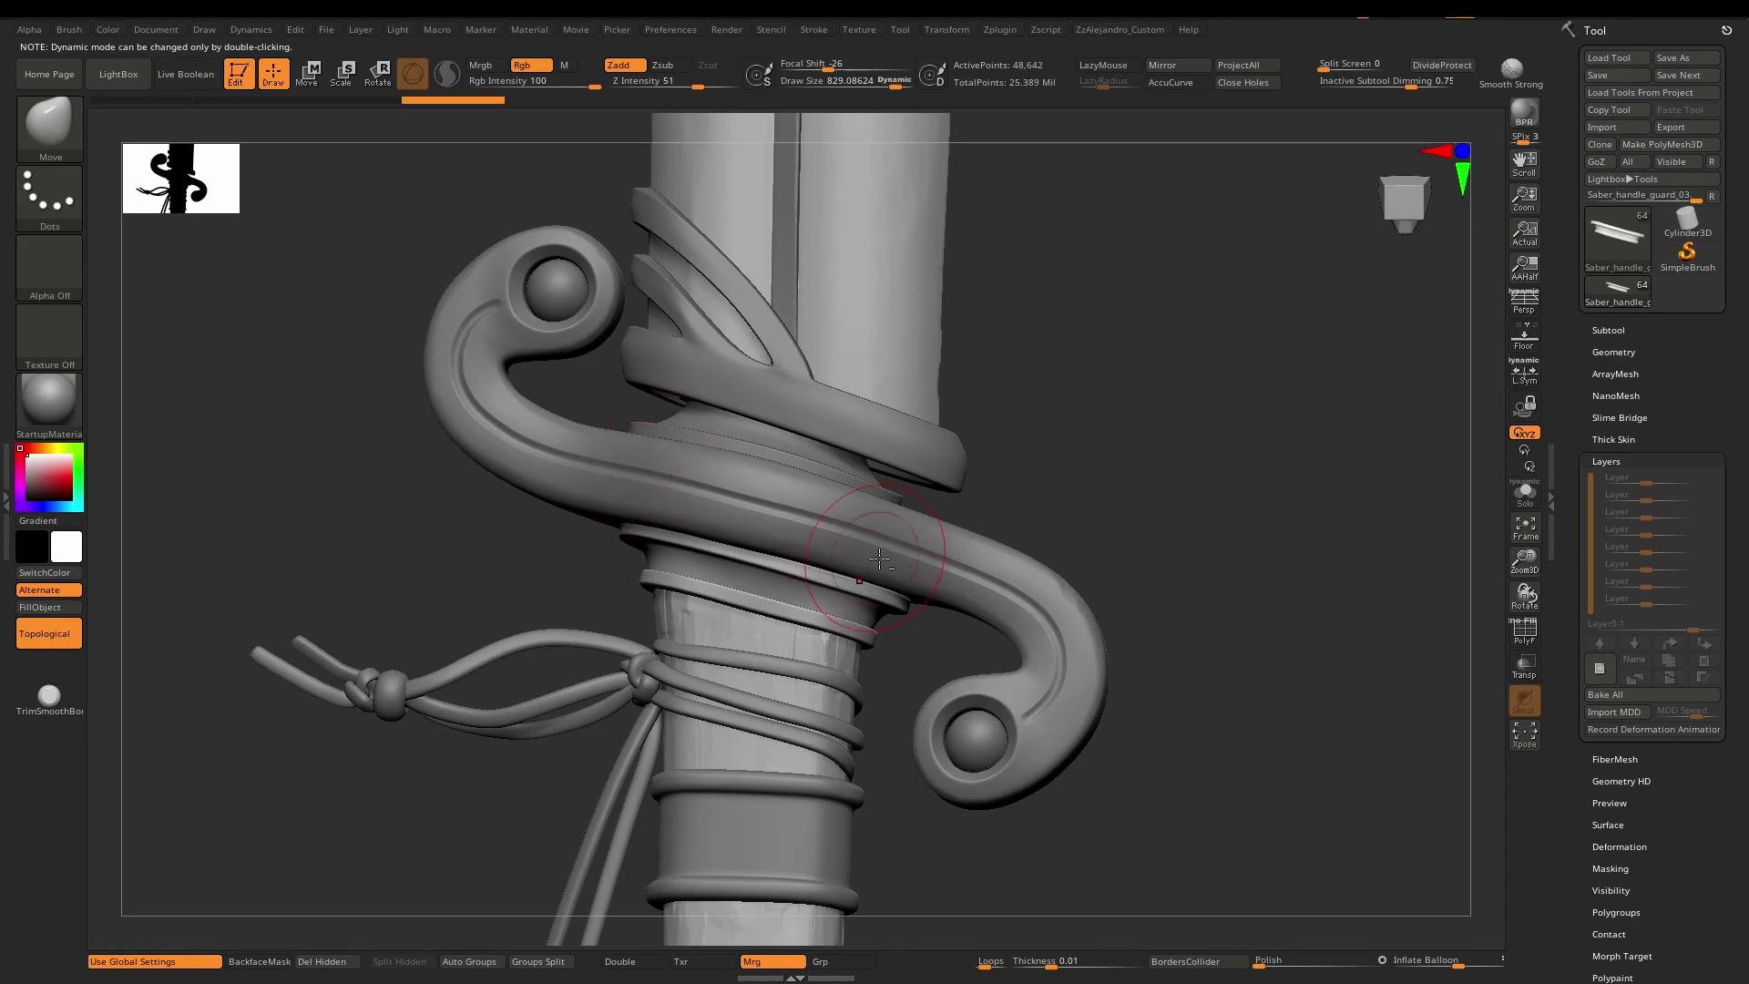
right_click_drag(879, 558, 901, 585, "alt")
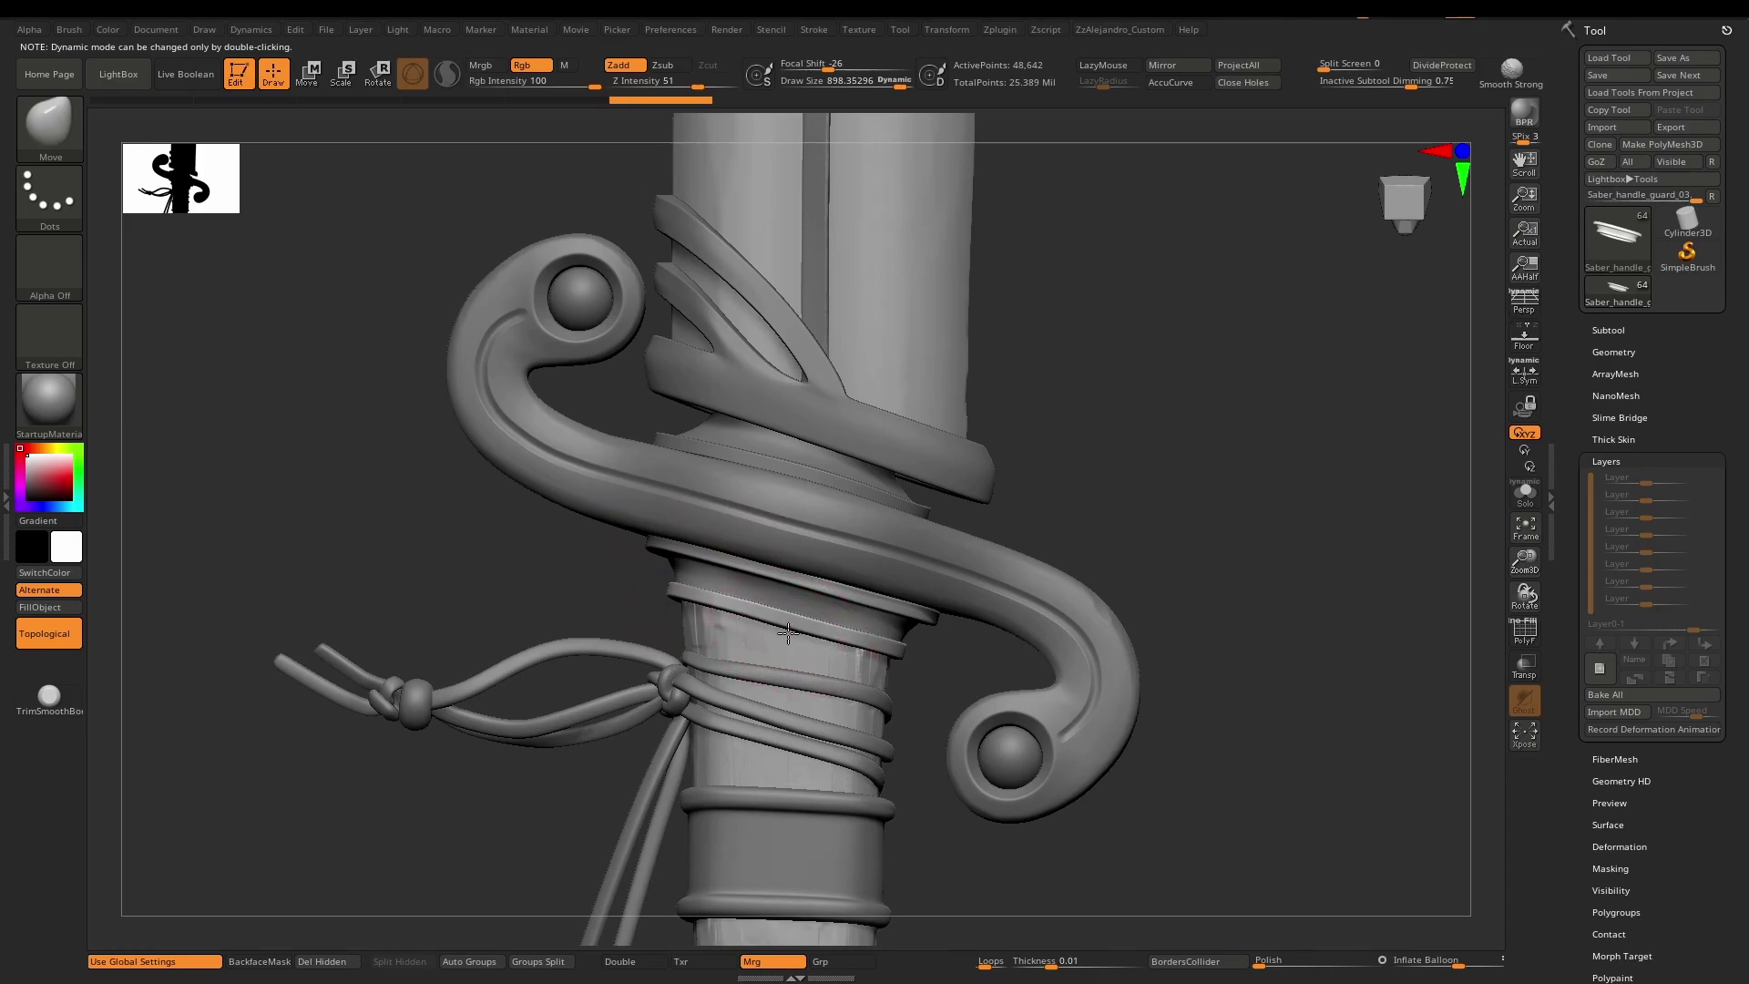
Examine how the guard, its collars and the cord wraps fit together on both sides of the saber.
right_click_drag(839, 637, 846, 641, "ctrl")
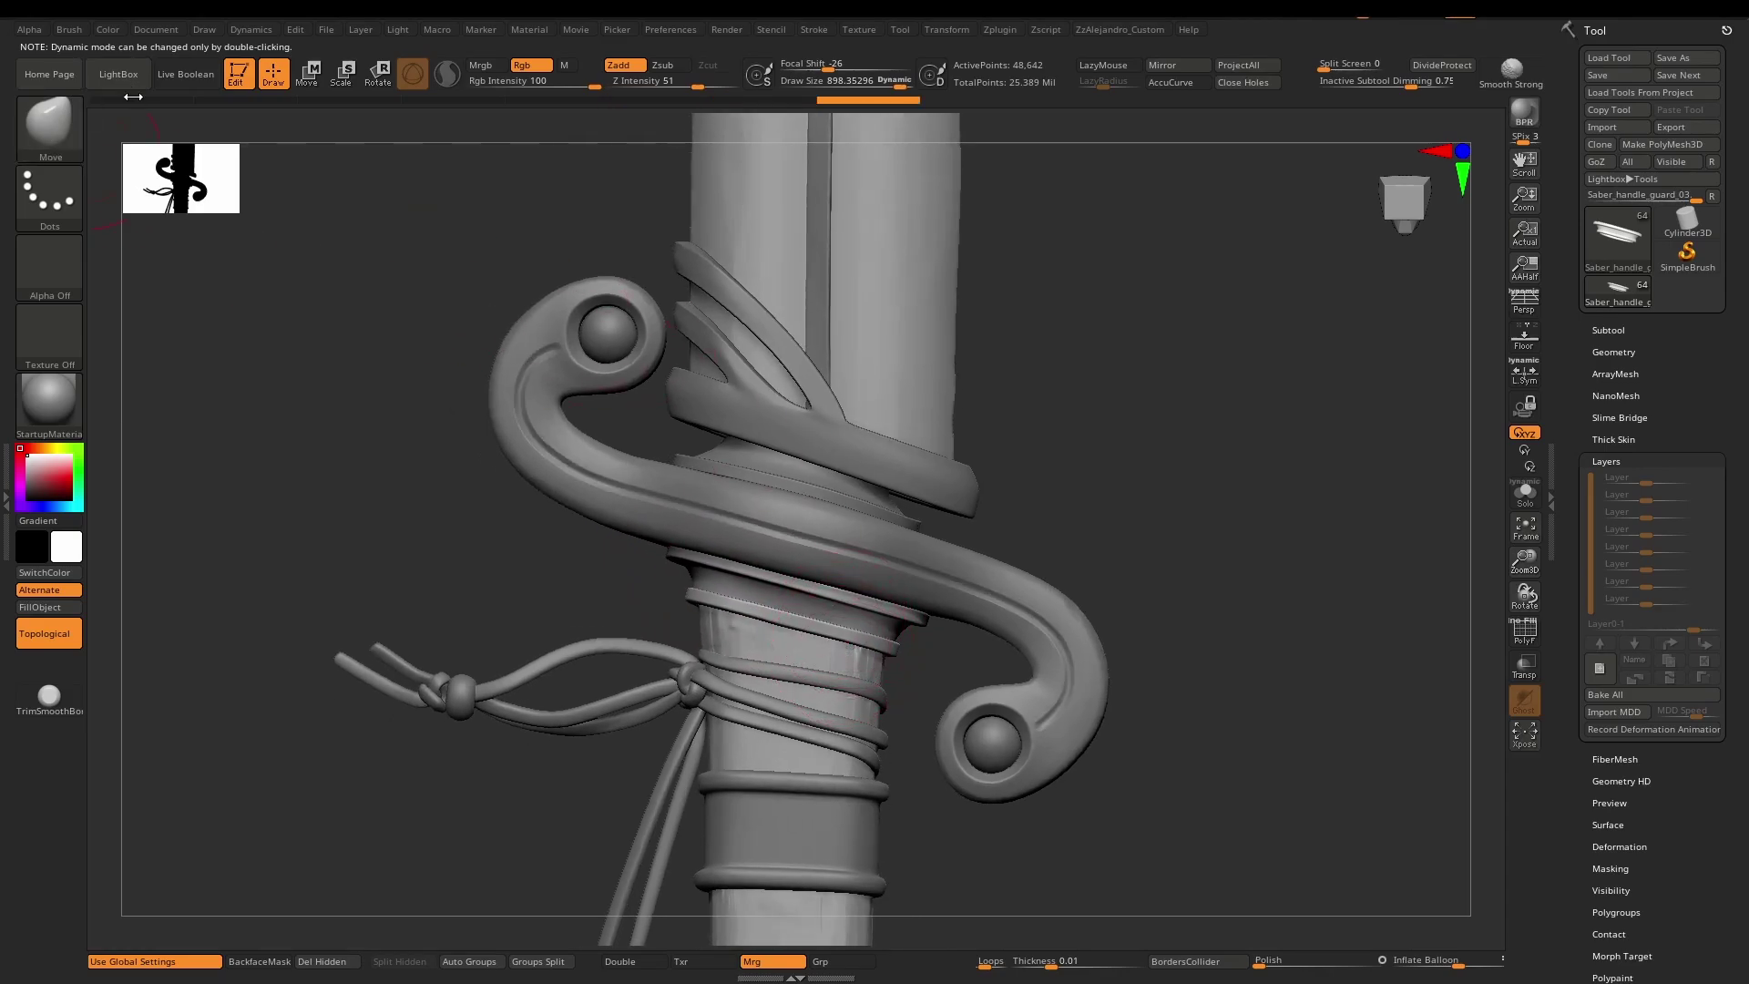
left_click(897, 101)
right_click_drag(861, 643, 730, 588, "ctrl")
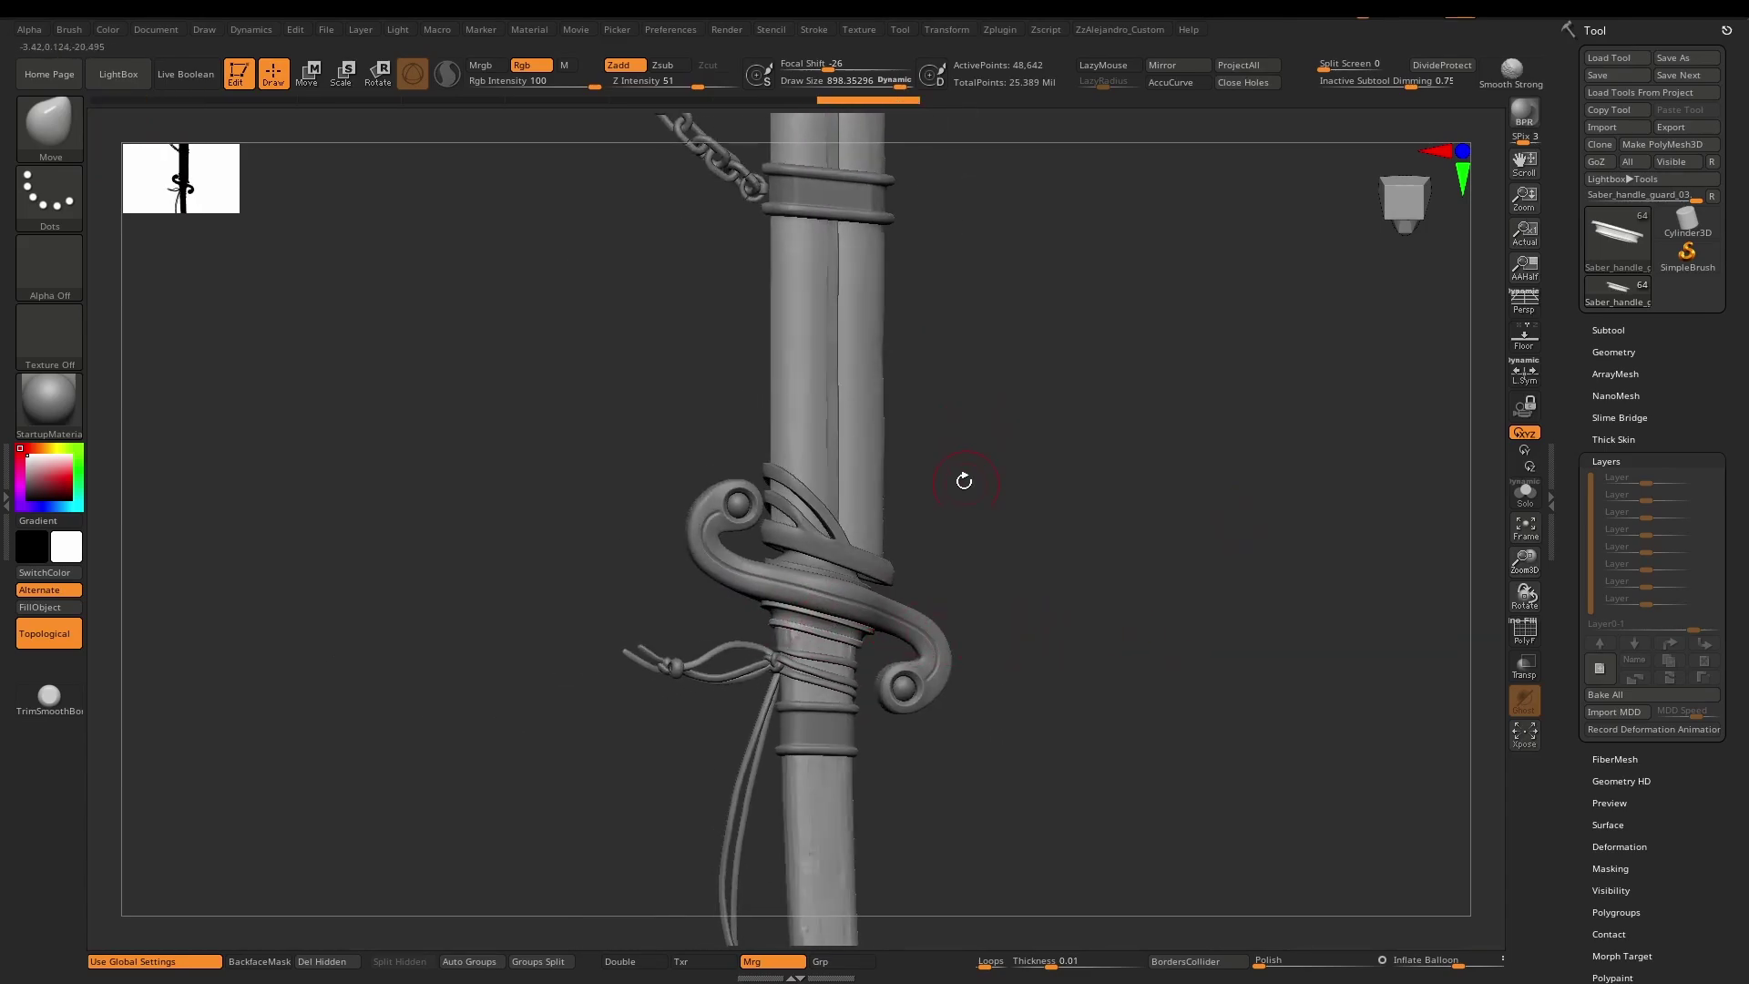
right_click_drag(932, 485, 1002, 637, "alt")
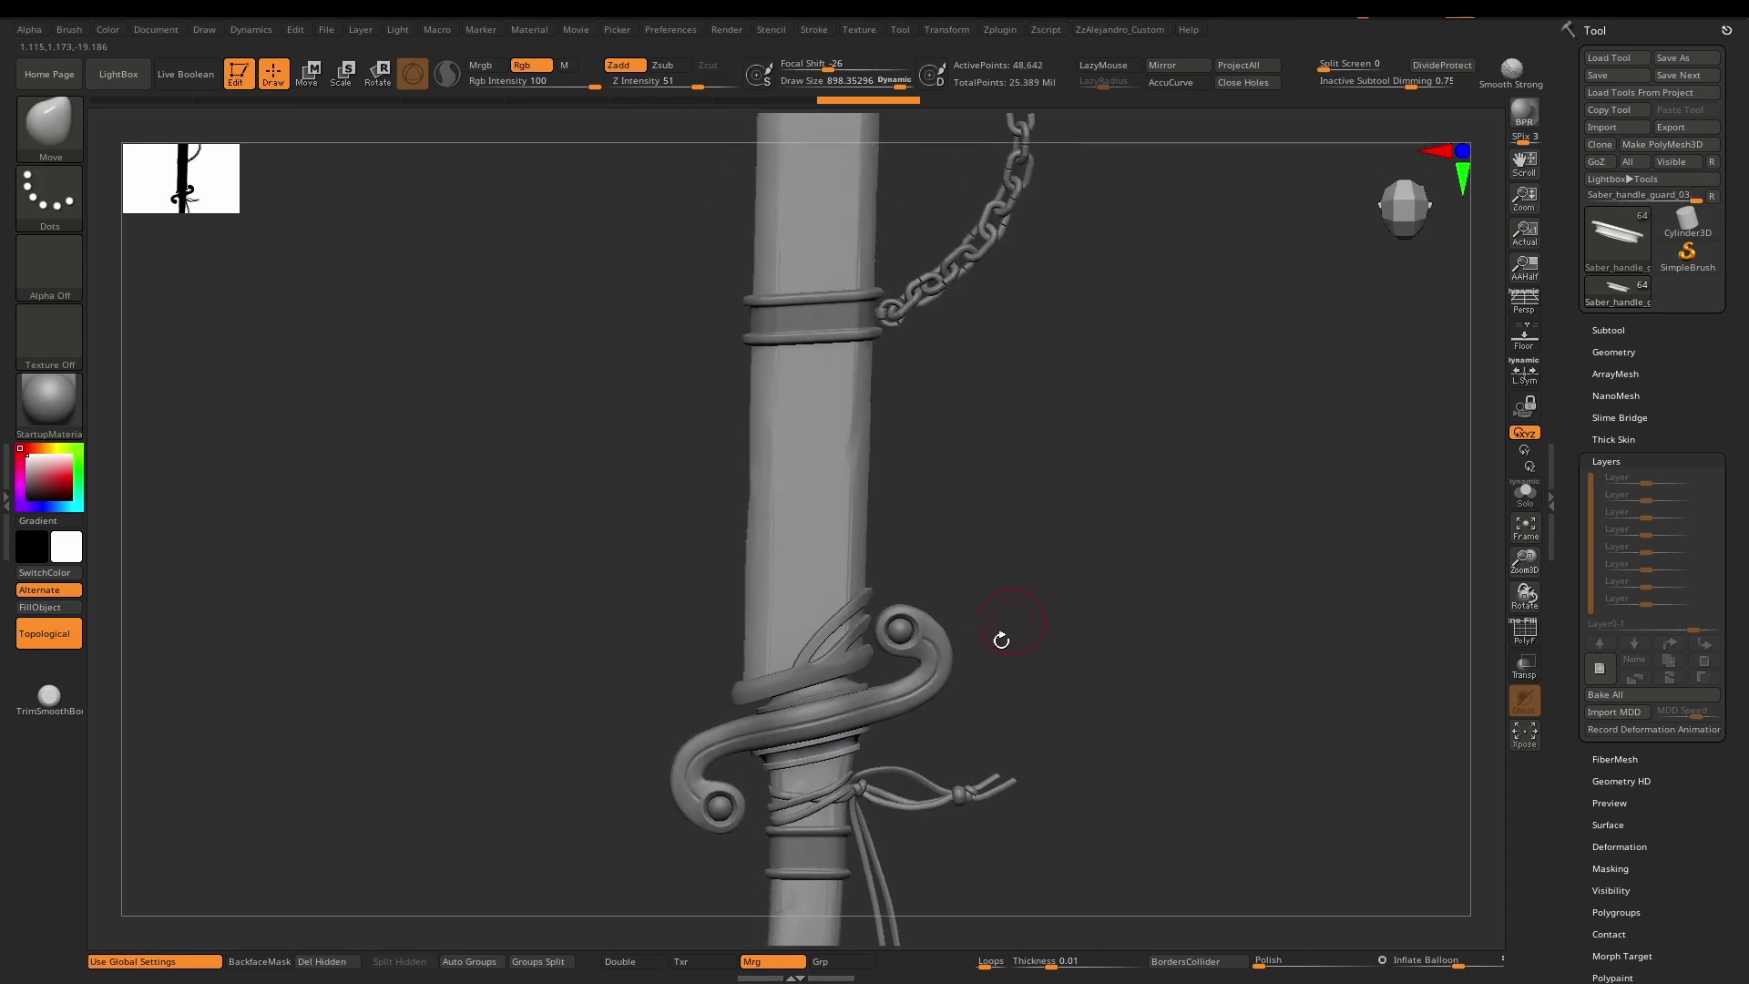
right_click_drag(925, 540, 938, 399, "alt")
right_click_drag(939, 399, 984, 469, "ctrl")
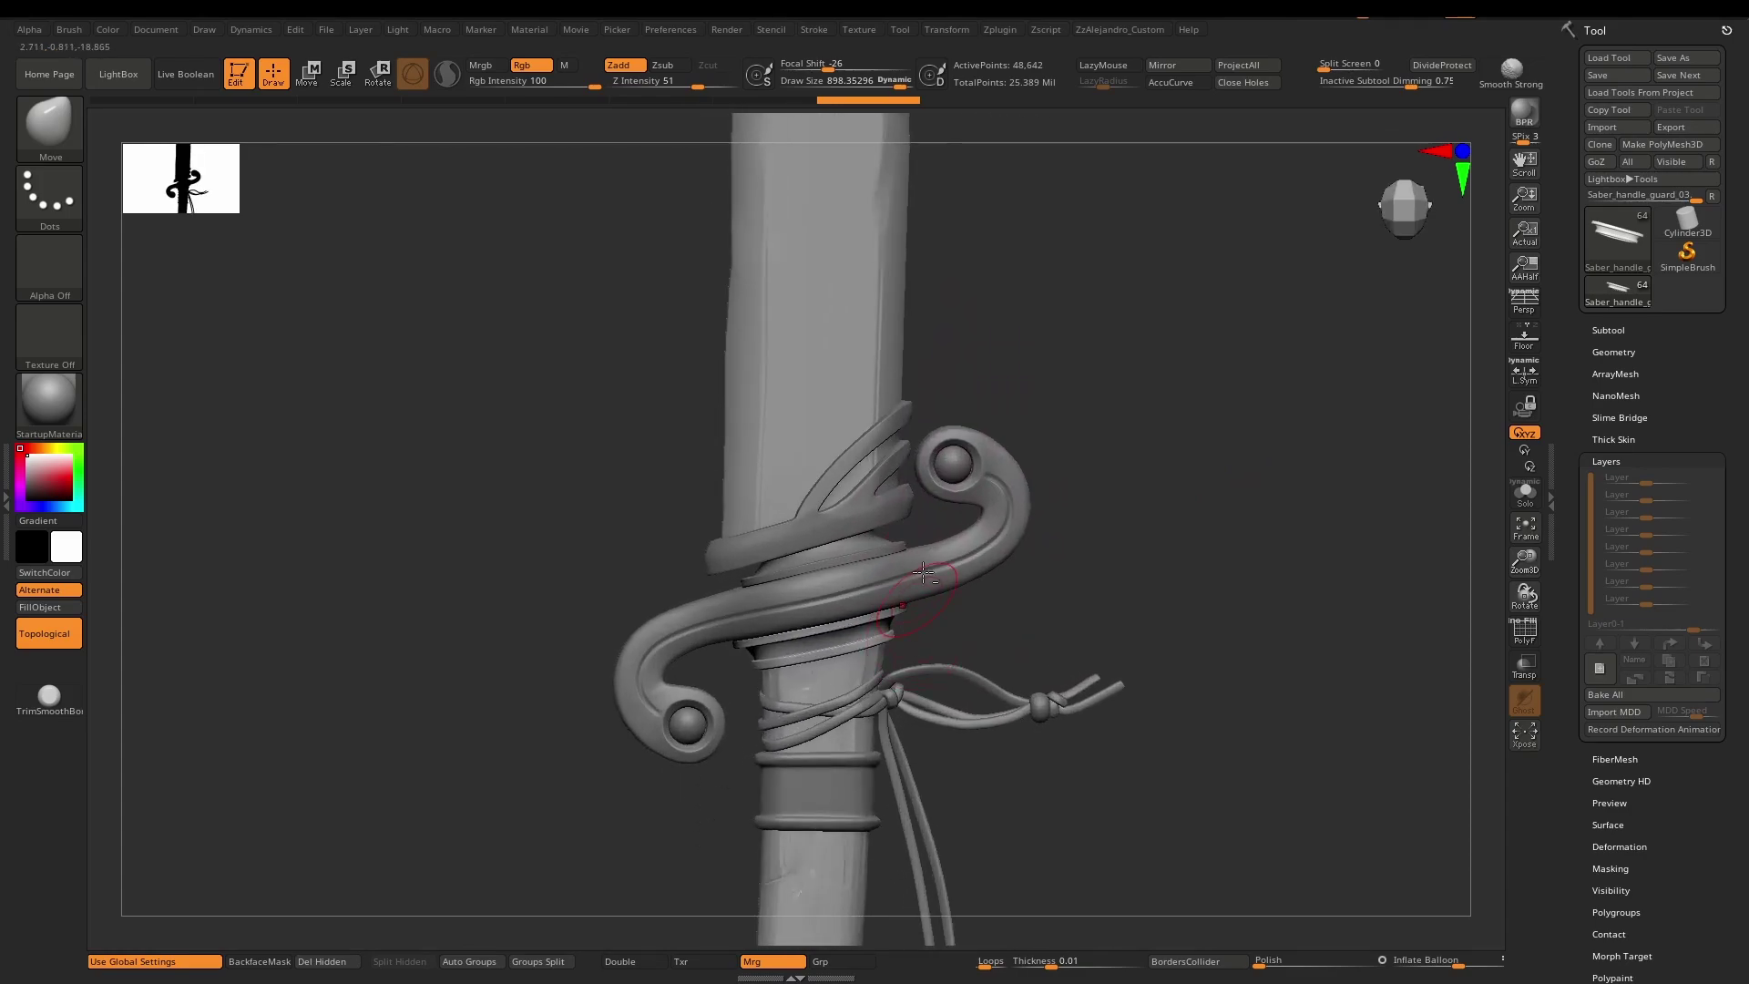
right_click_drag(937, 564, 911, 617, "alt")
Hide the sheath folder and select the saber's blade subtool, Saber_blade1.
left_click(1628, 328)
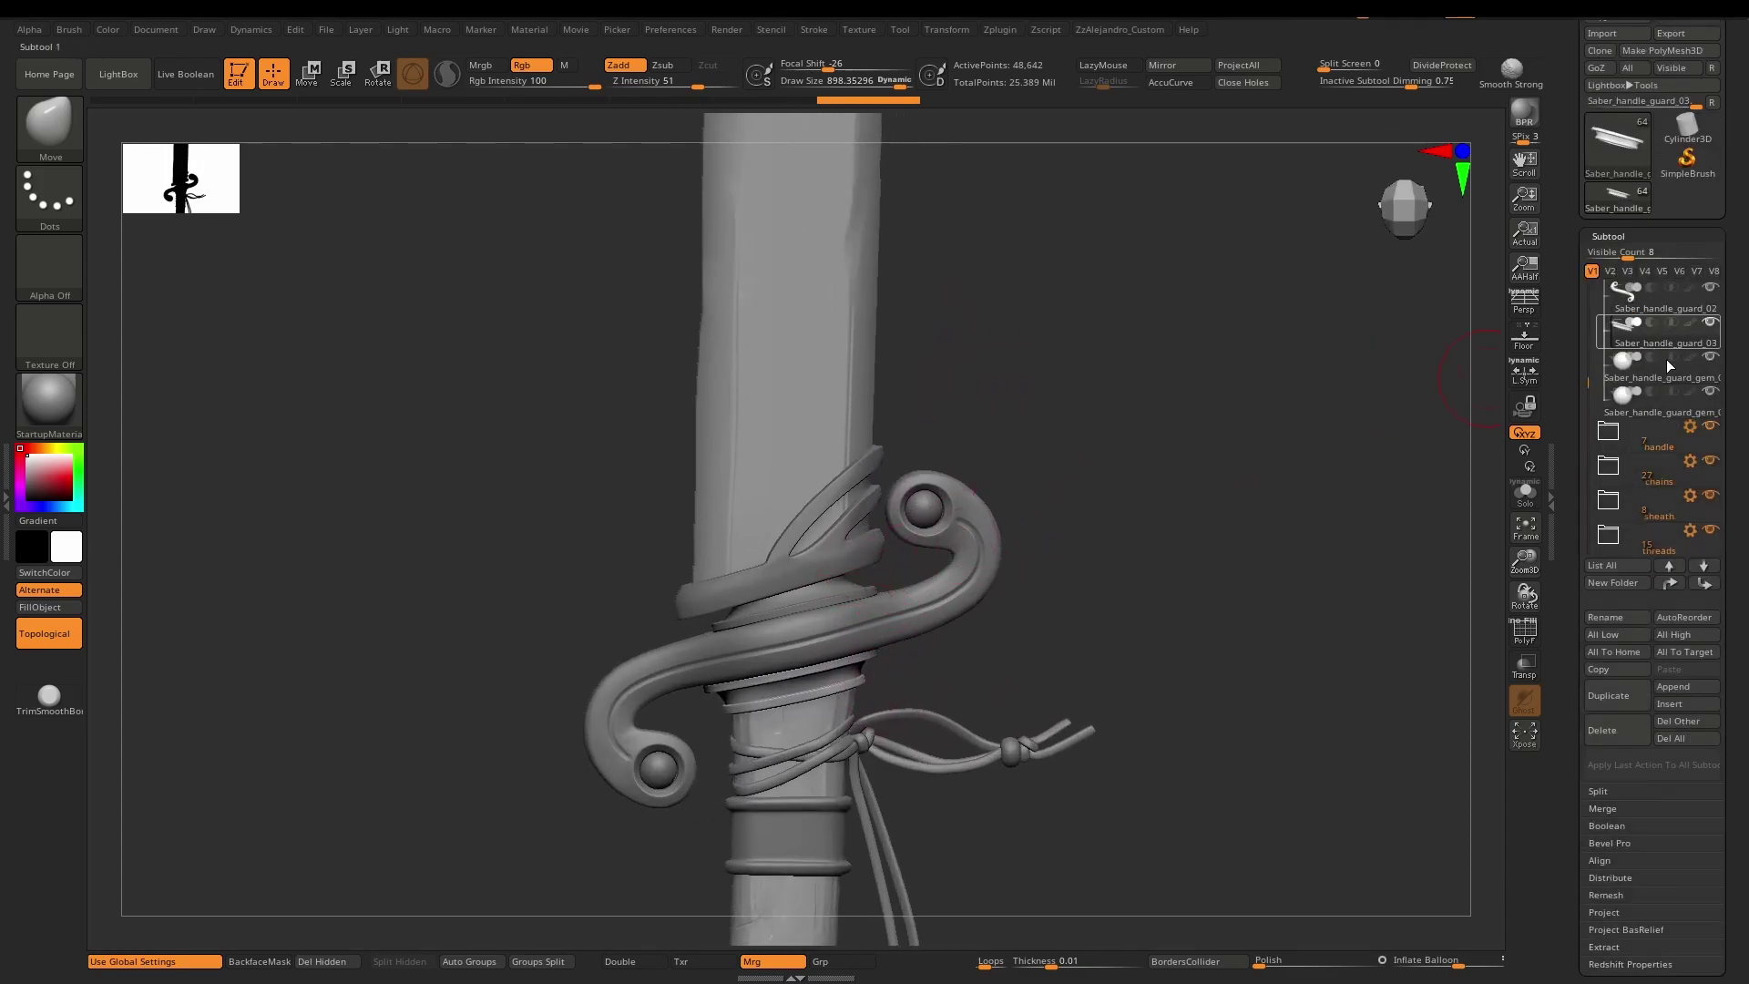
left_click(1712, 501)
right_click_drag(721, 410, 748, 759, "alt")
left_click(847, 560, "alt")
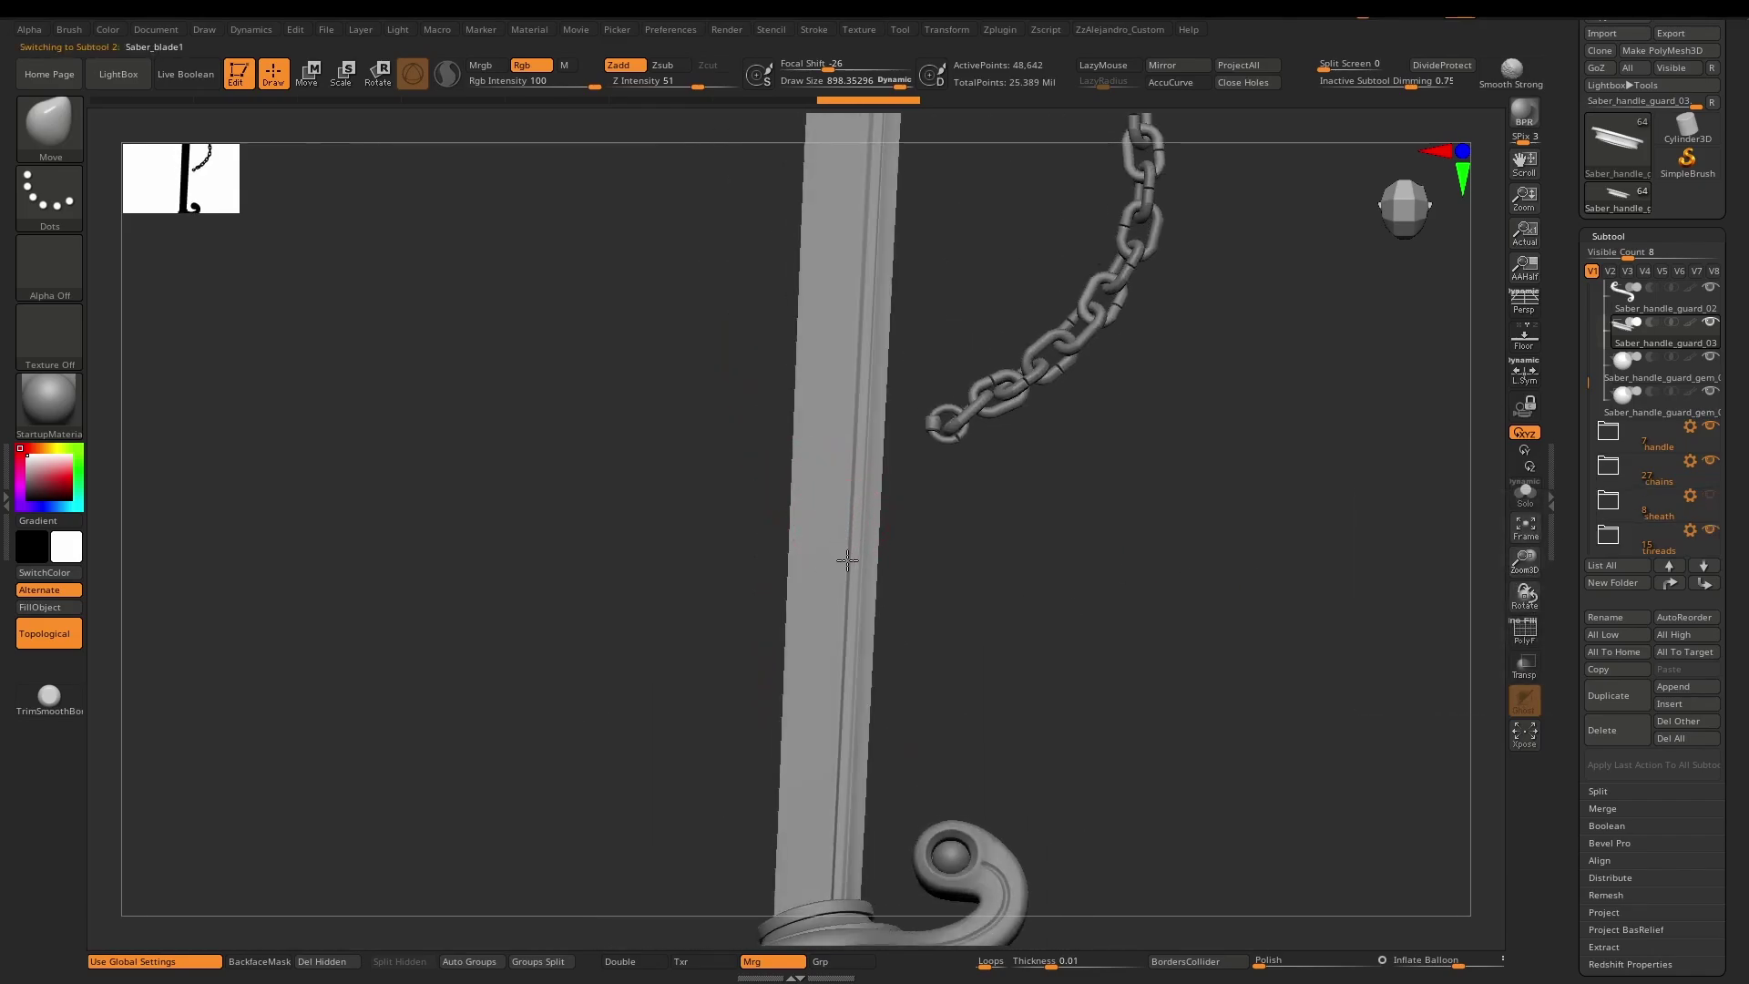
right_click_drag(847, 560, 853, 406, "alt")
right_click_drag(880, 313, 834, 824, "alt")
right_click_drag(852, 421, 839, 455, "alt")
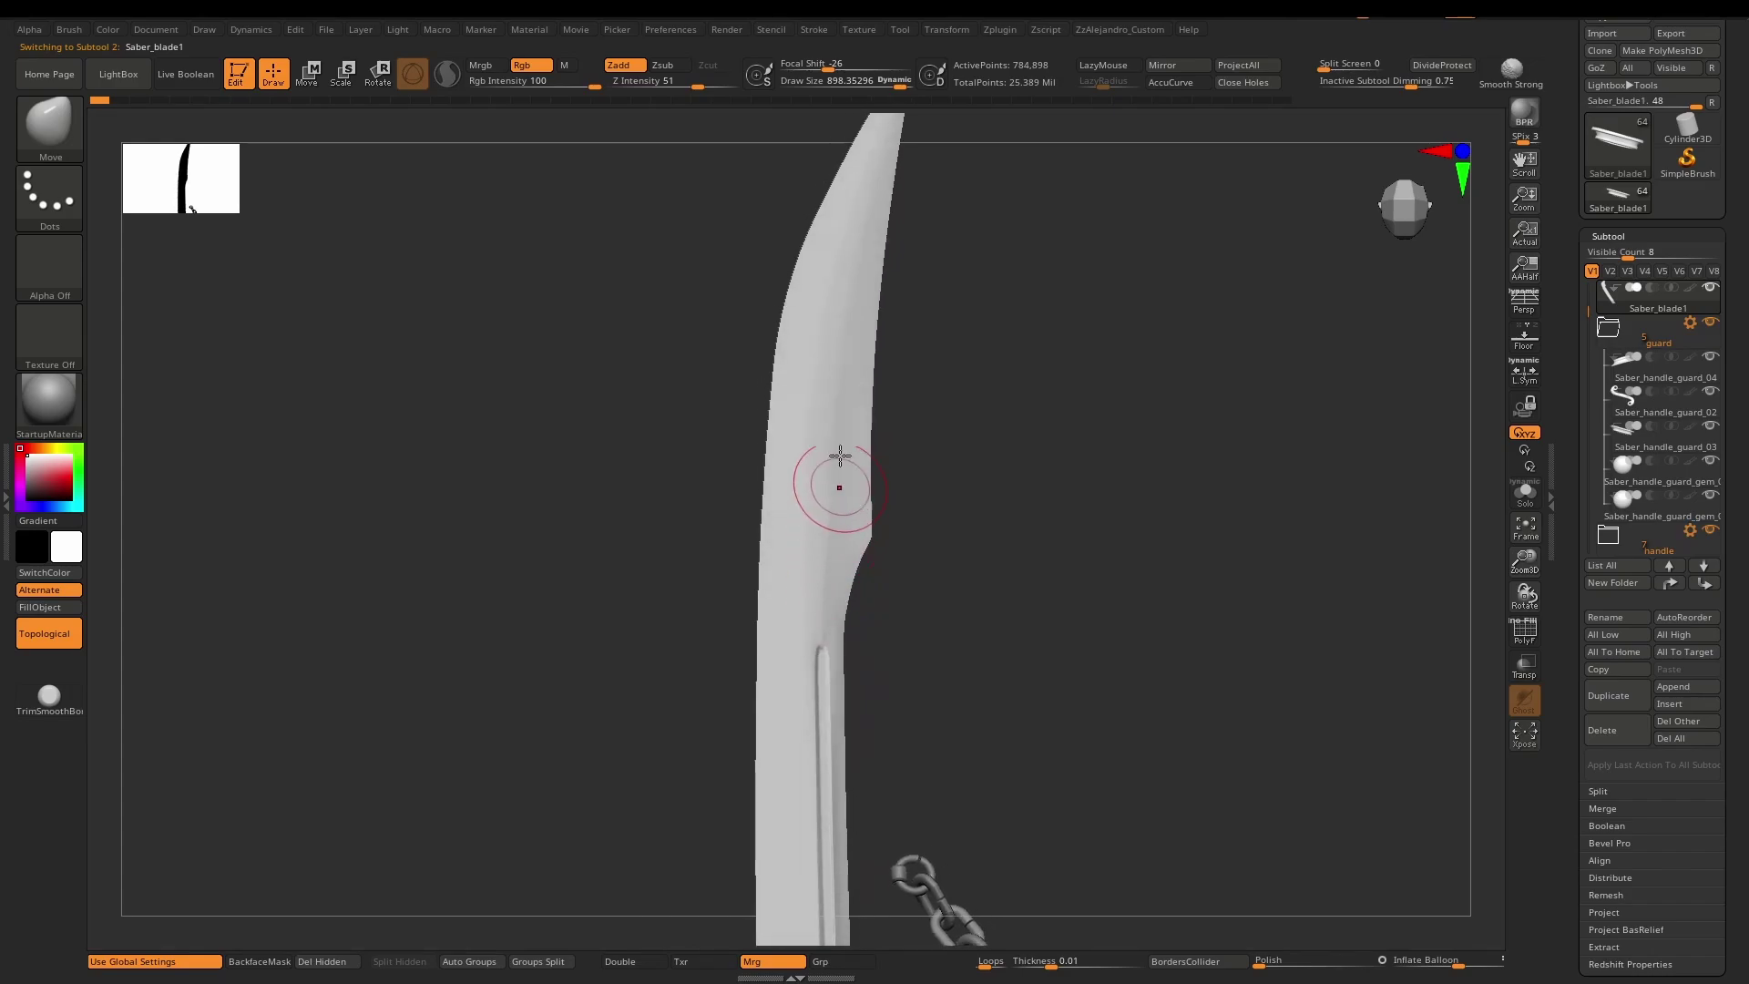
right_click_drag(855, 344, 931, 182)
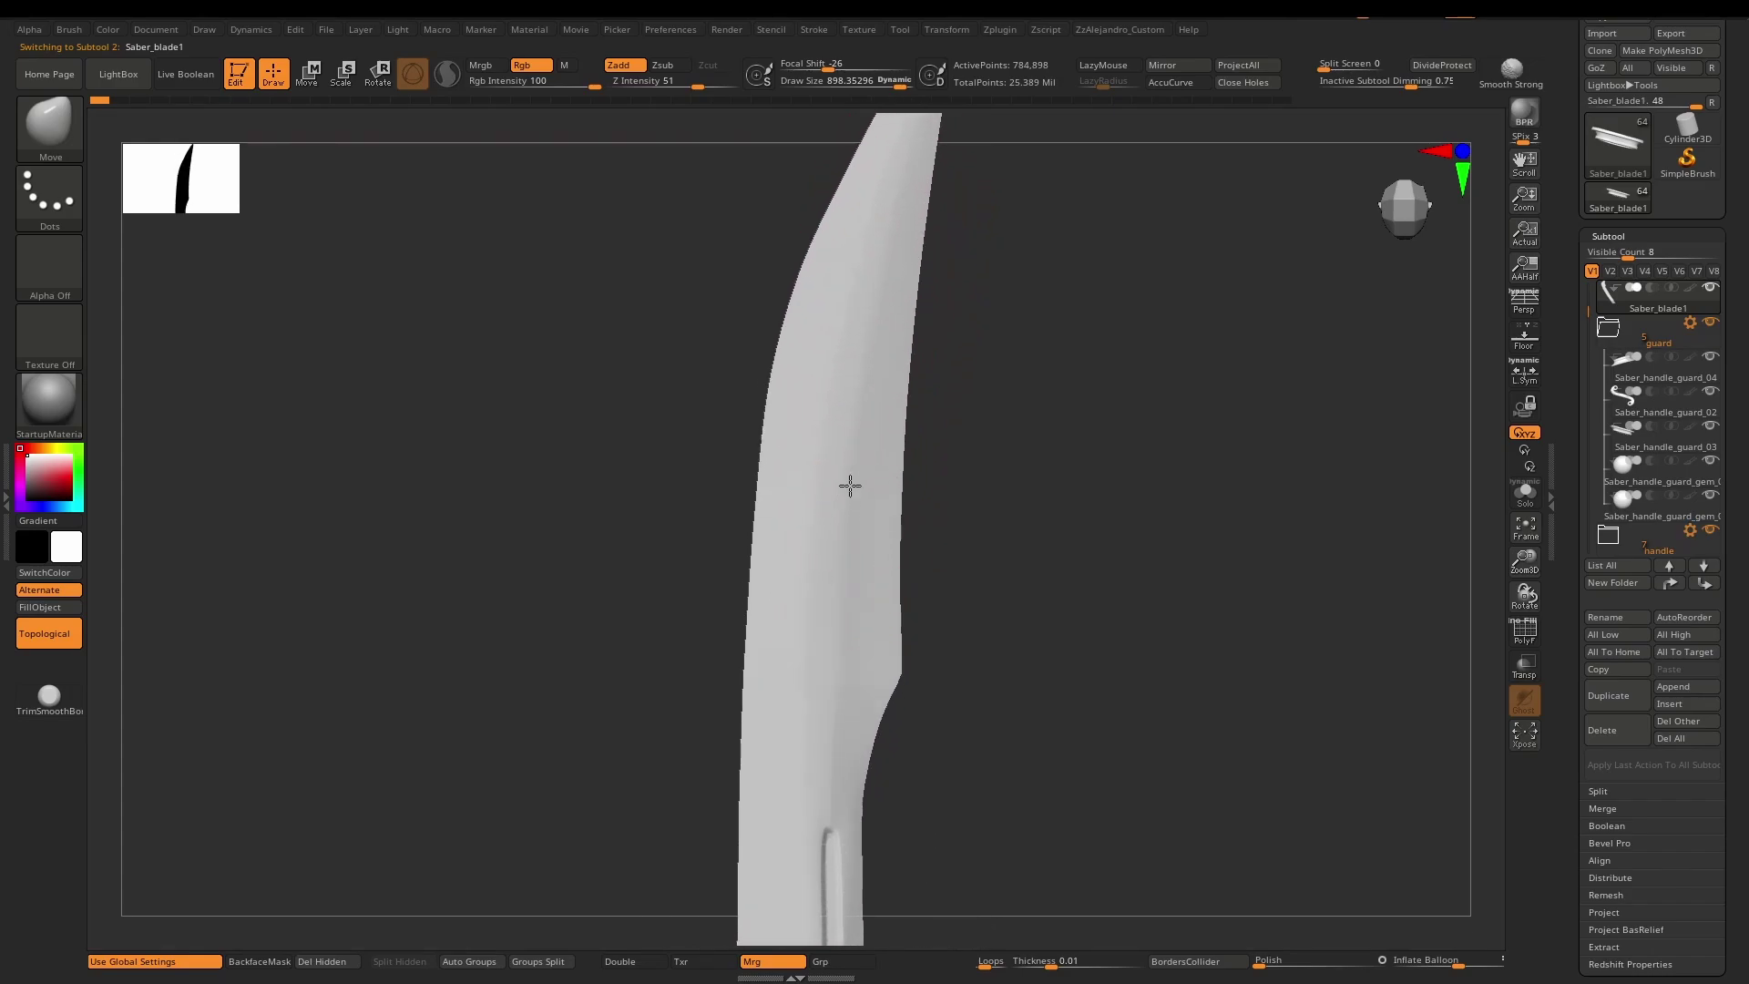
right_click_drag(838, 665, 847, 484)
Smooth the blade's wide upper section at a subdivision level two below the highest, and return the blade to the highest level.
key("shift")
key("shift+f")
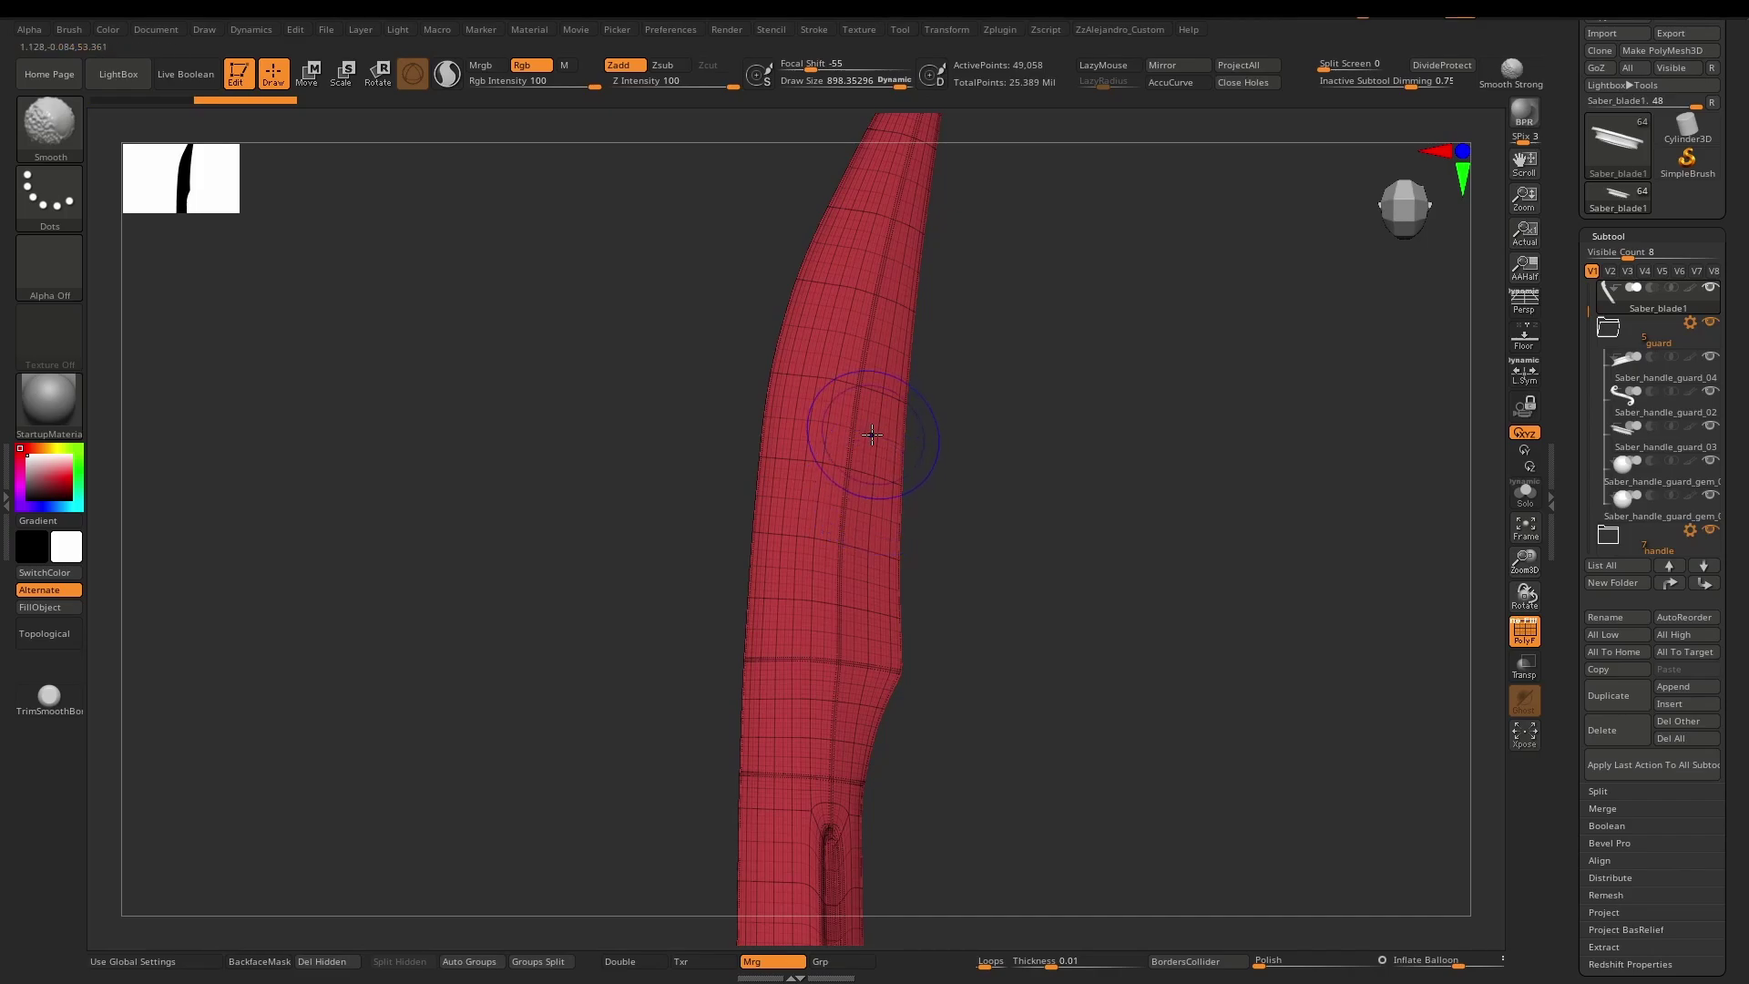
left_click_drag(872, 434, 875, 344, "shift")
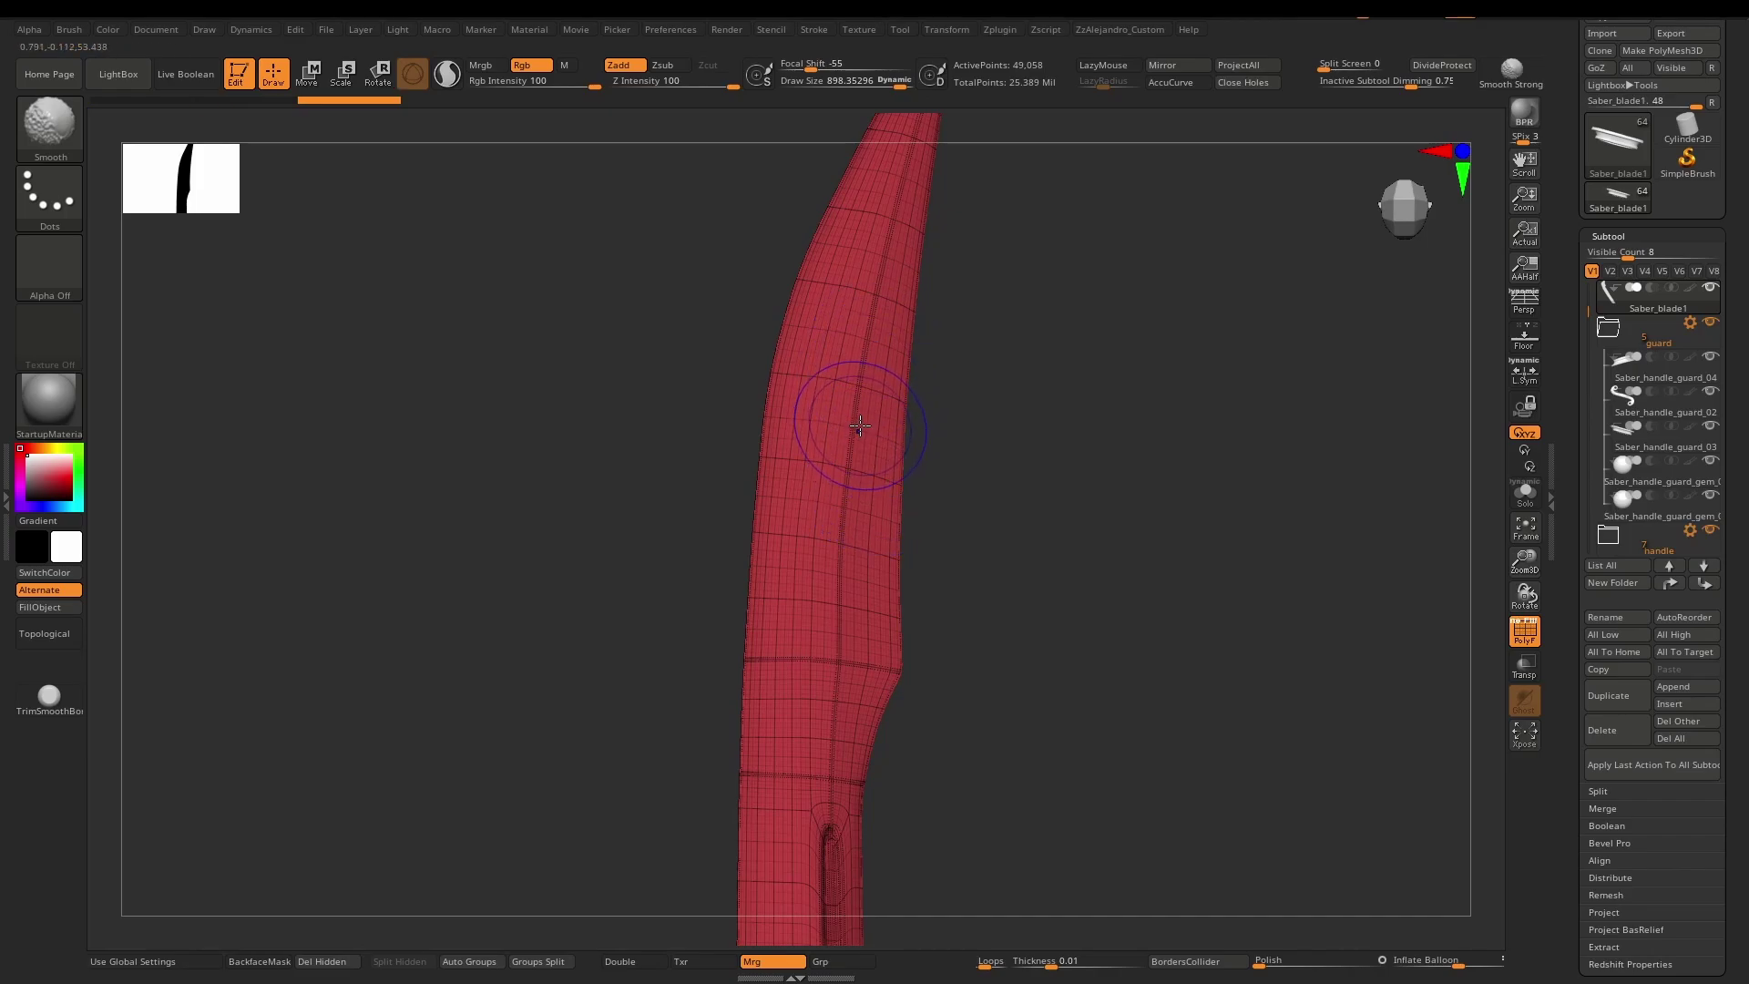
right_click_drag(857, 424, 851, 458)
key("shift")
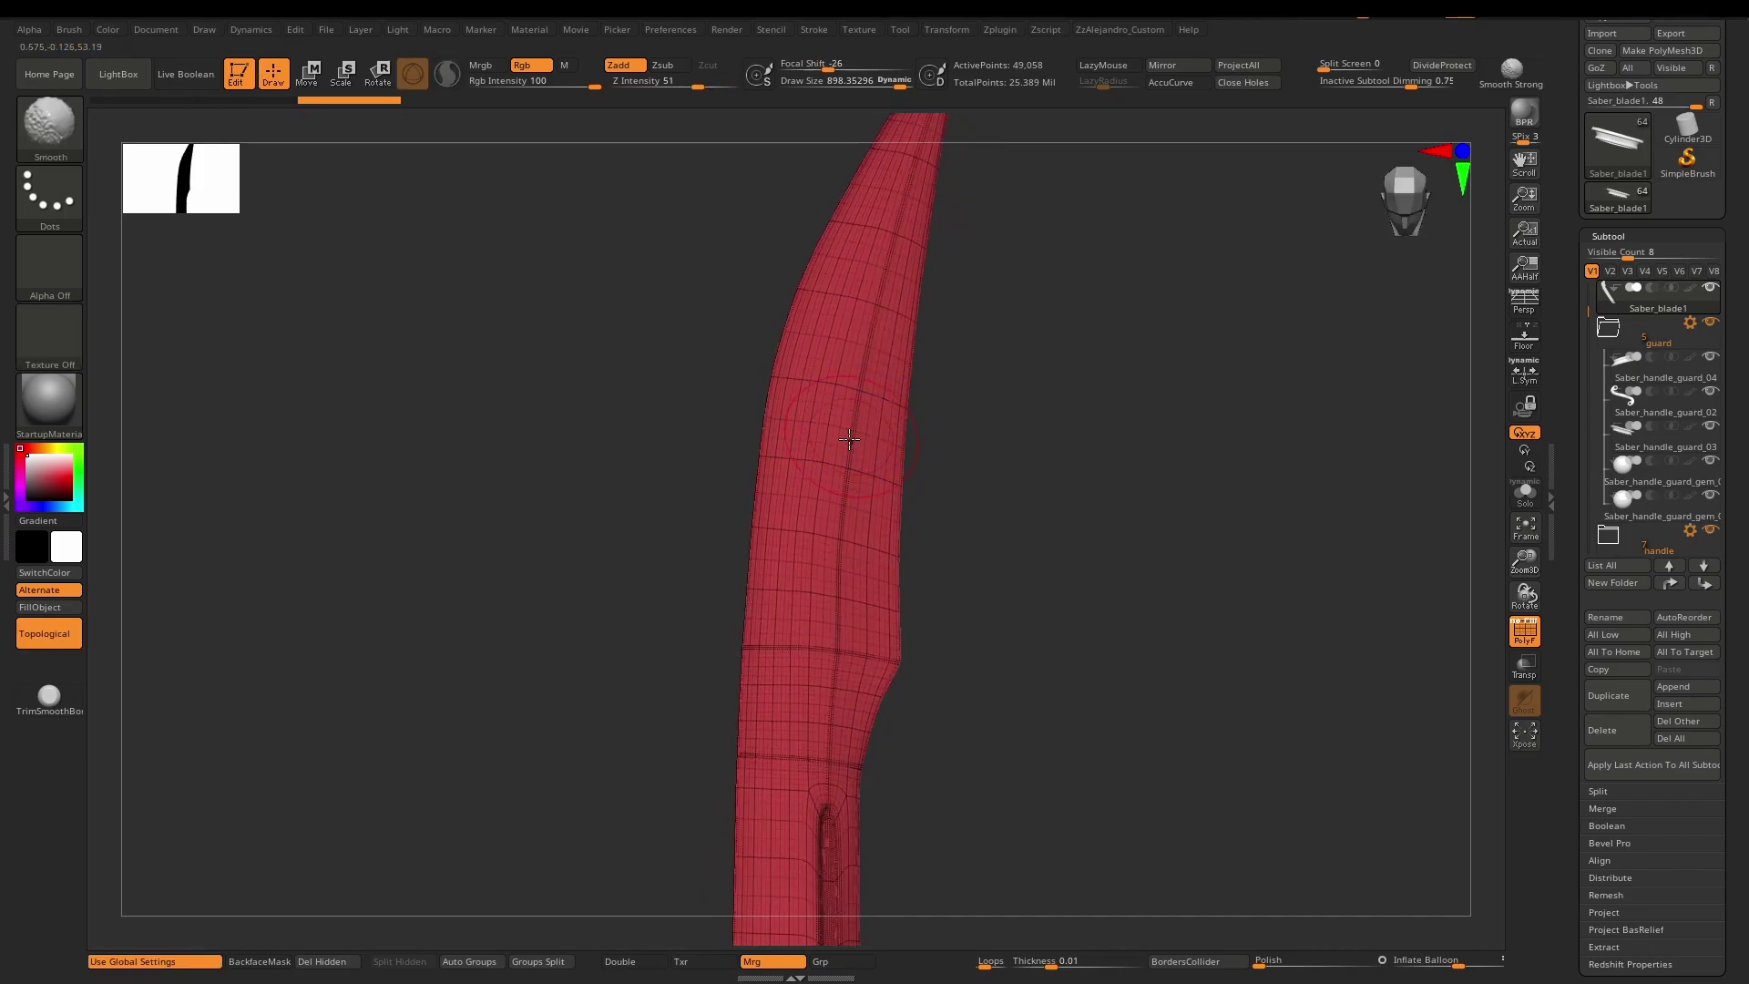
key("d")
key("d")
key("shift+f")
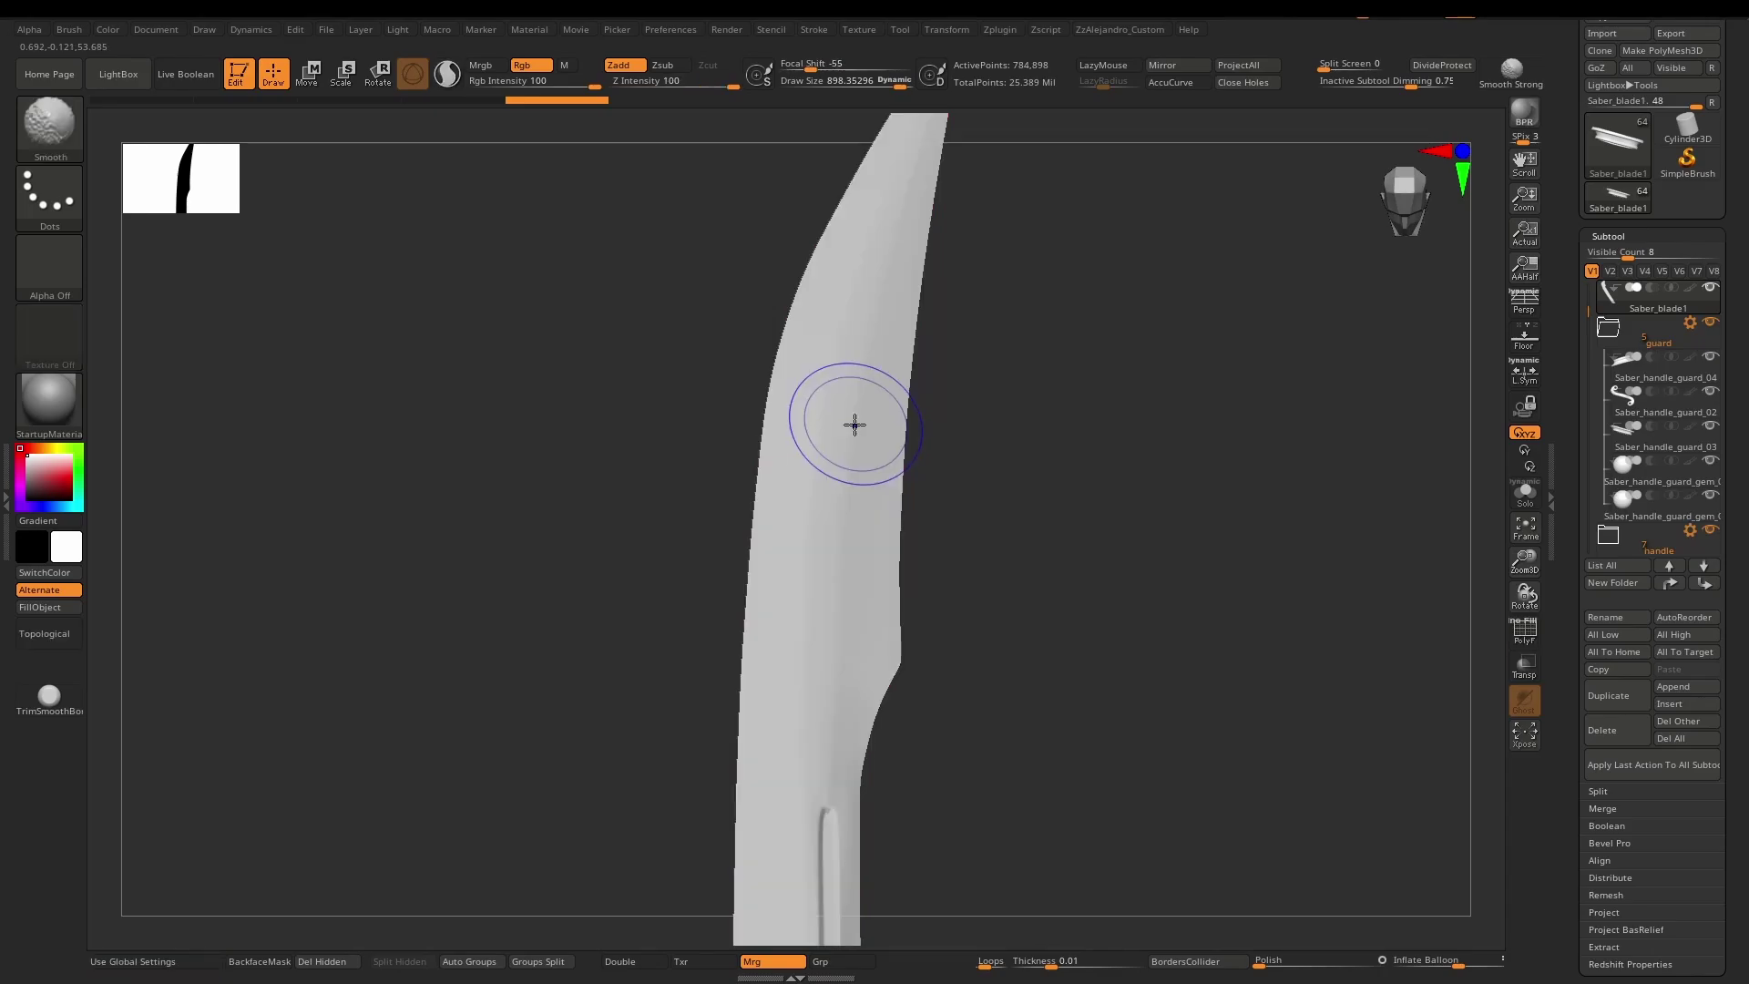
mouse_move(866, 395)
right_mouse_down()
mouse_move(880, 406)
mouse_move(841, 422)
right_mouse_up()
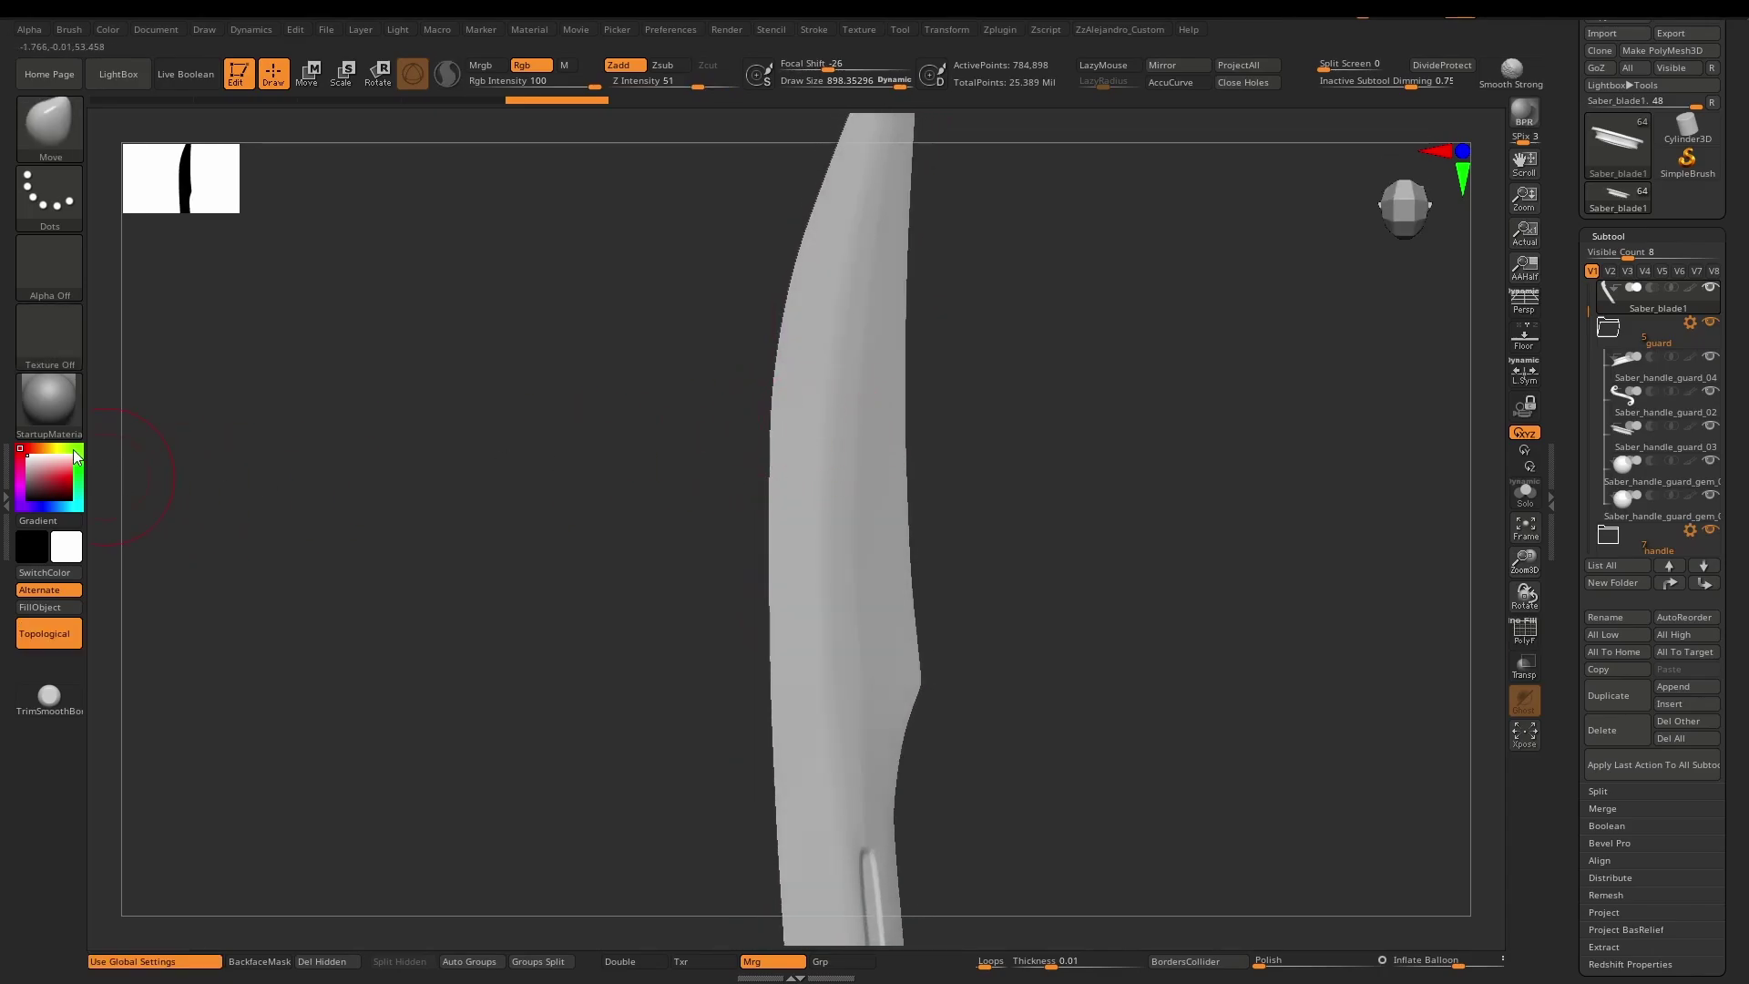
Switch the material to BasicMaterial2 and examine the shading along the upper blade and around the notch.
left_click(46, 397)
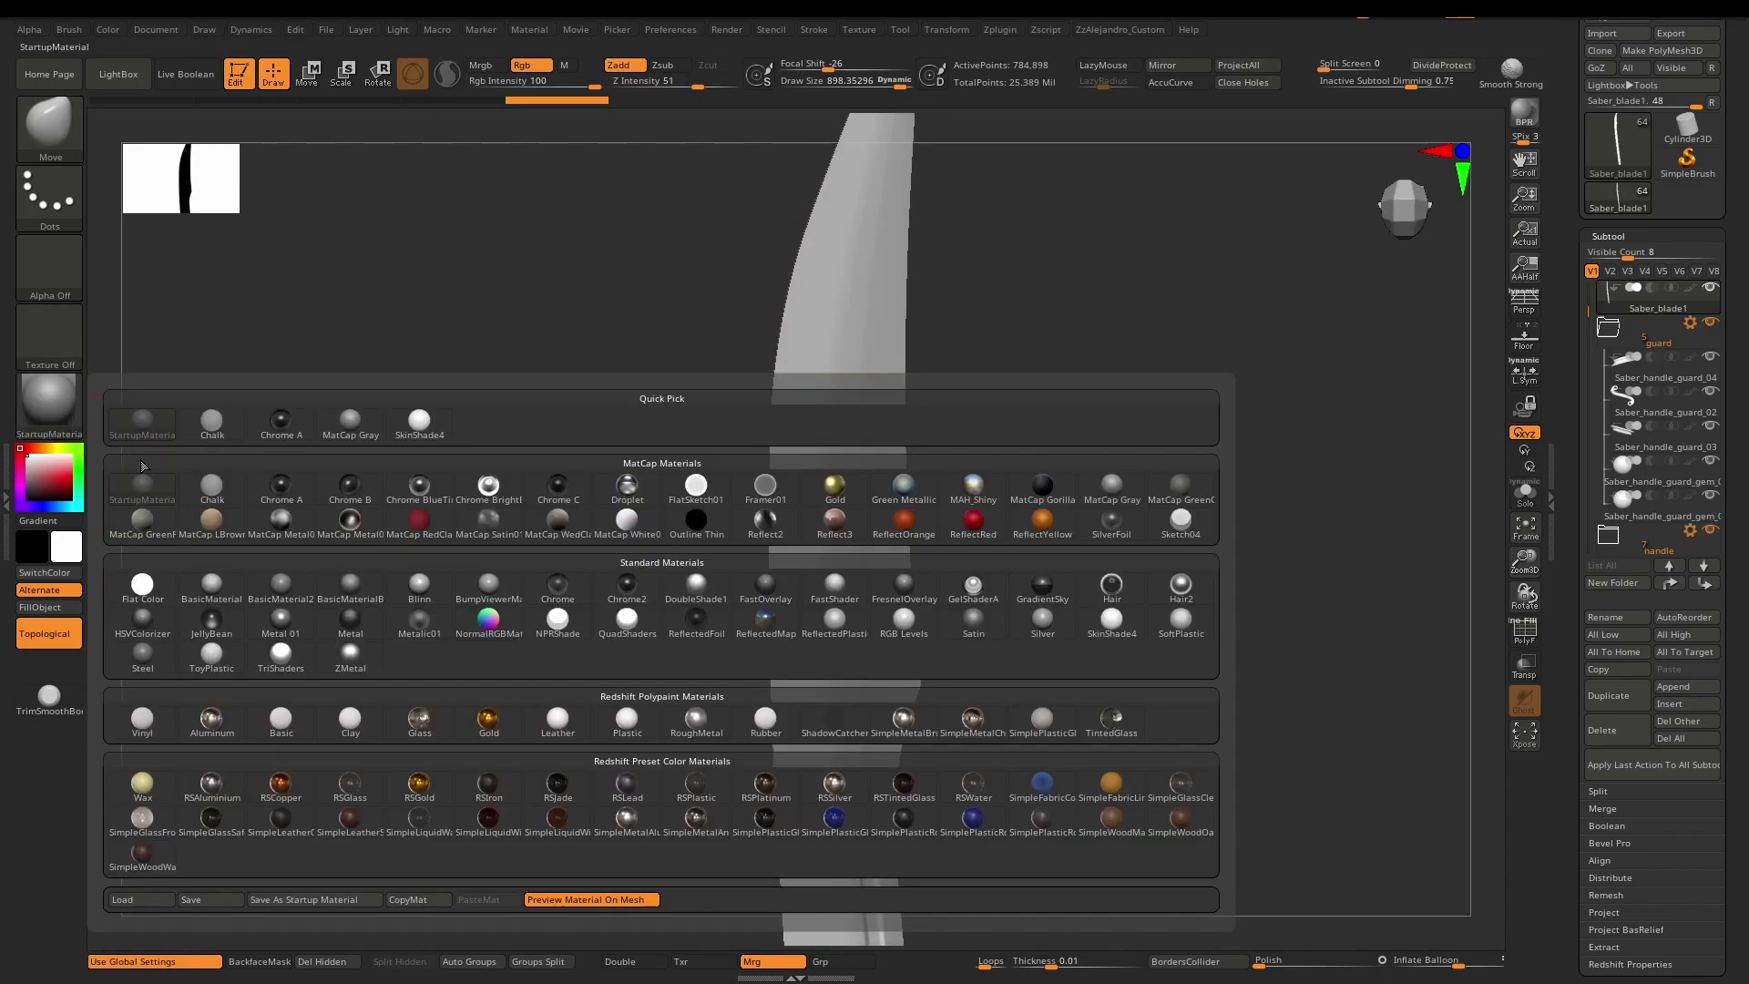
left_click(293, 592)
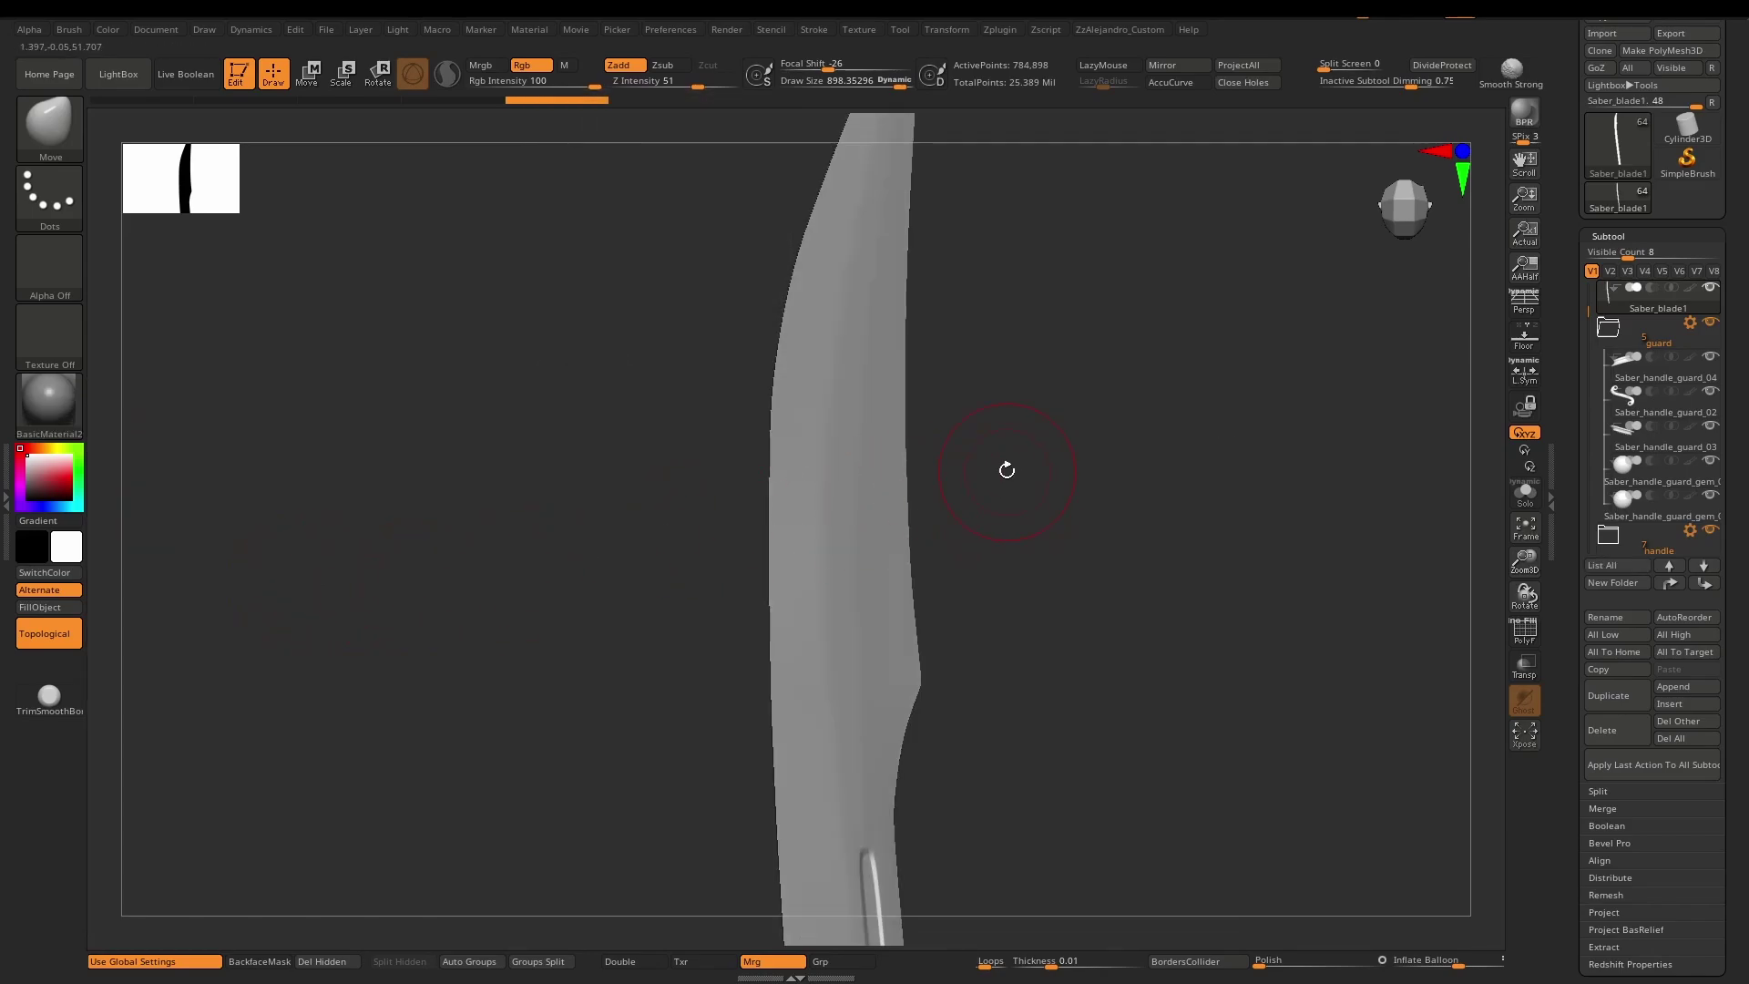
right_click_drag(1006, 469, 987, 464)
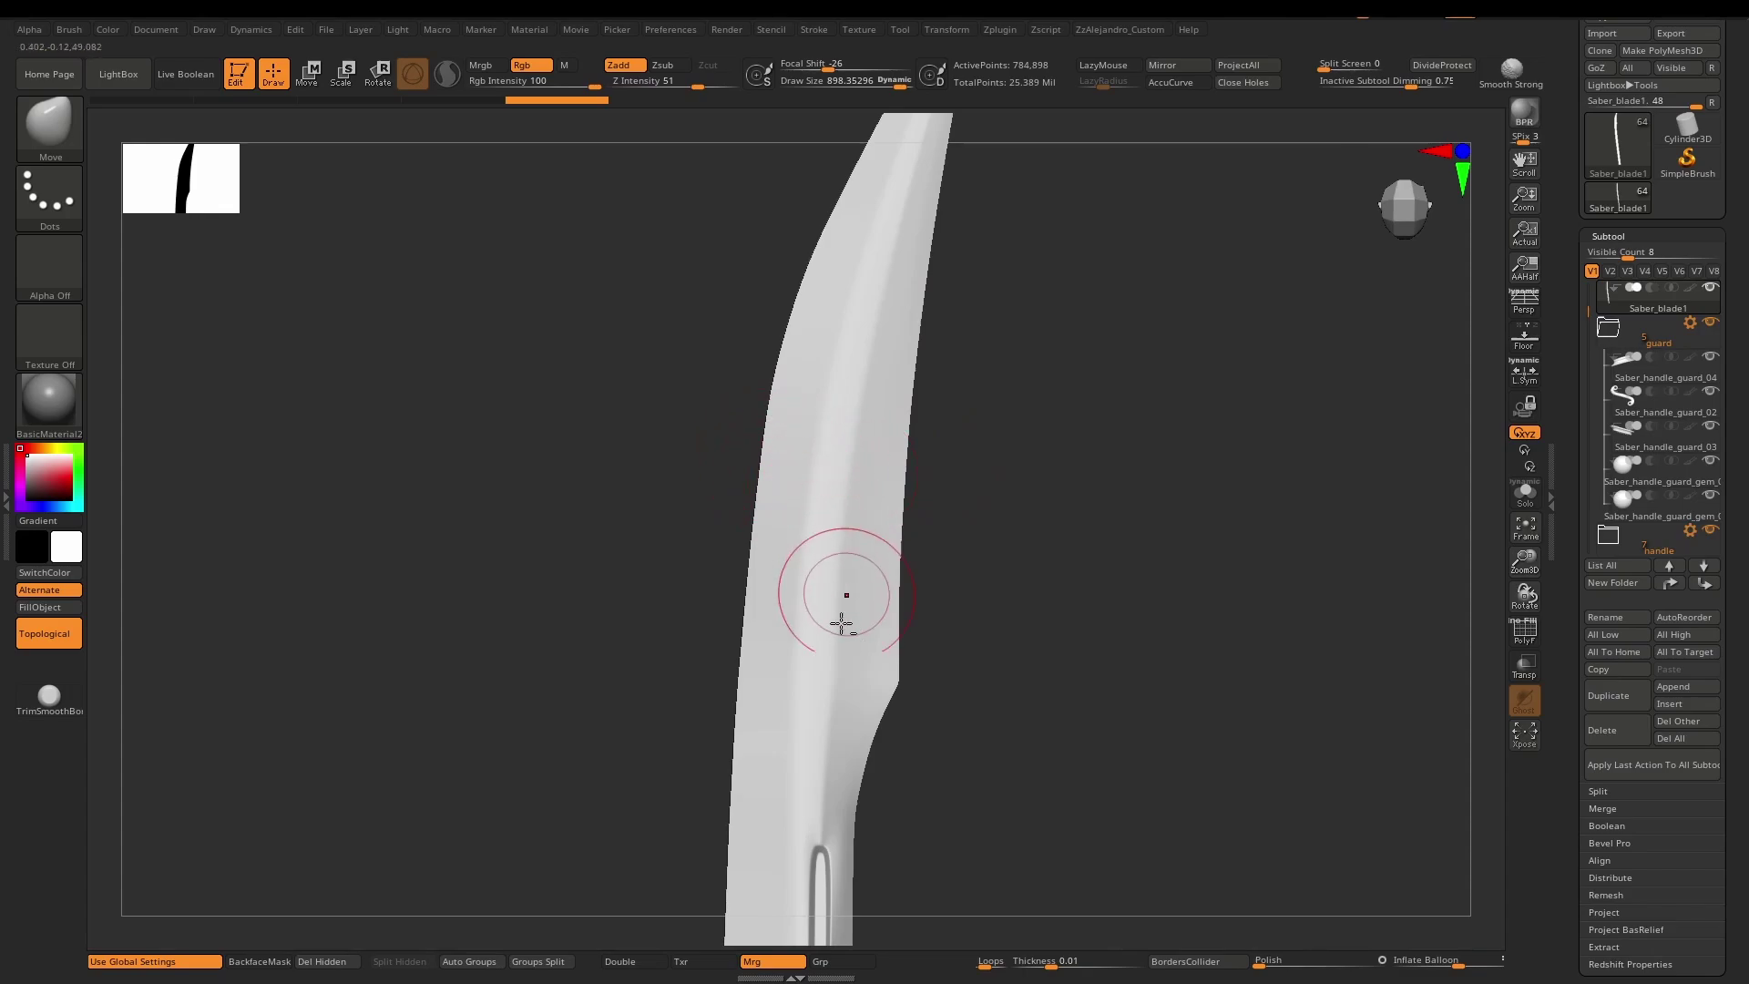
right_click_drag(841, 624, 819, 553)
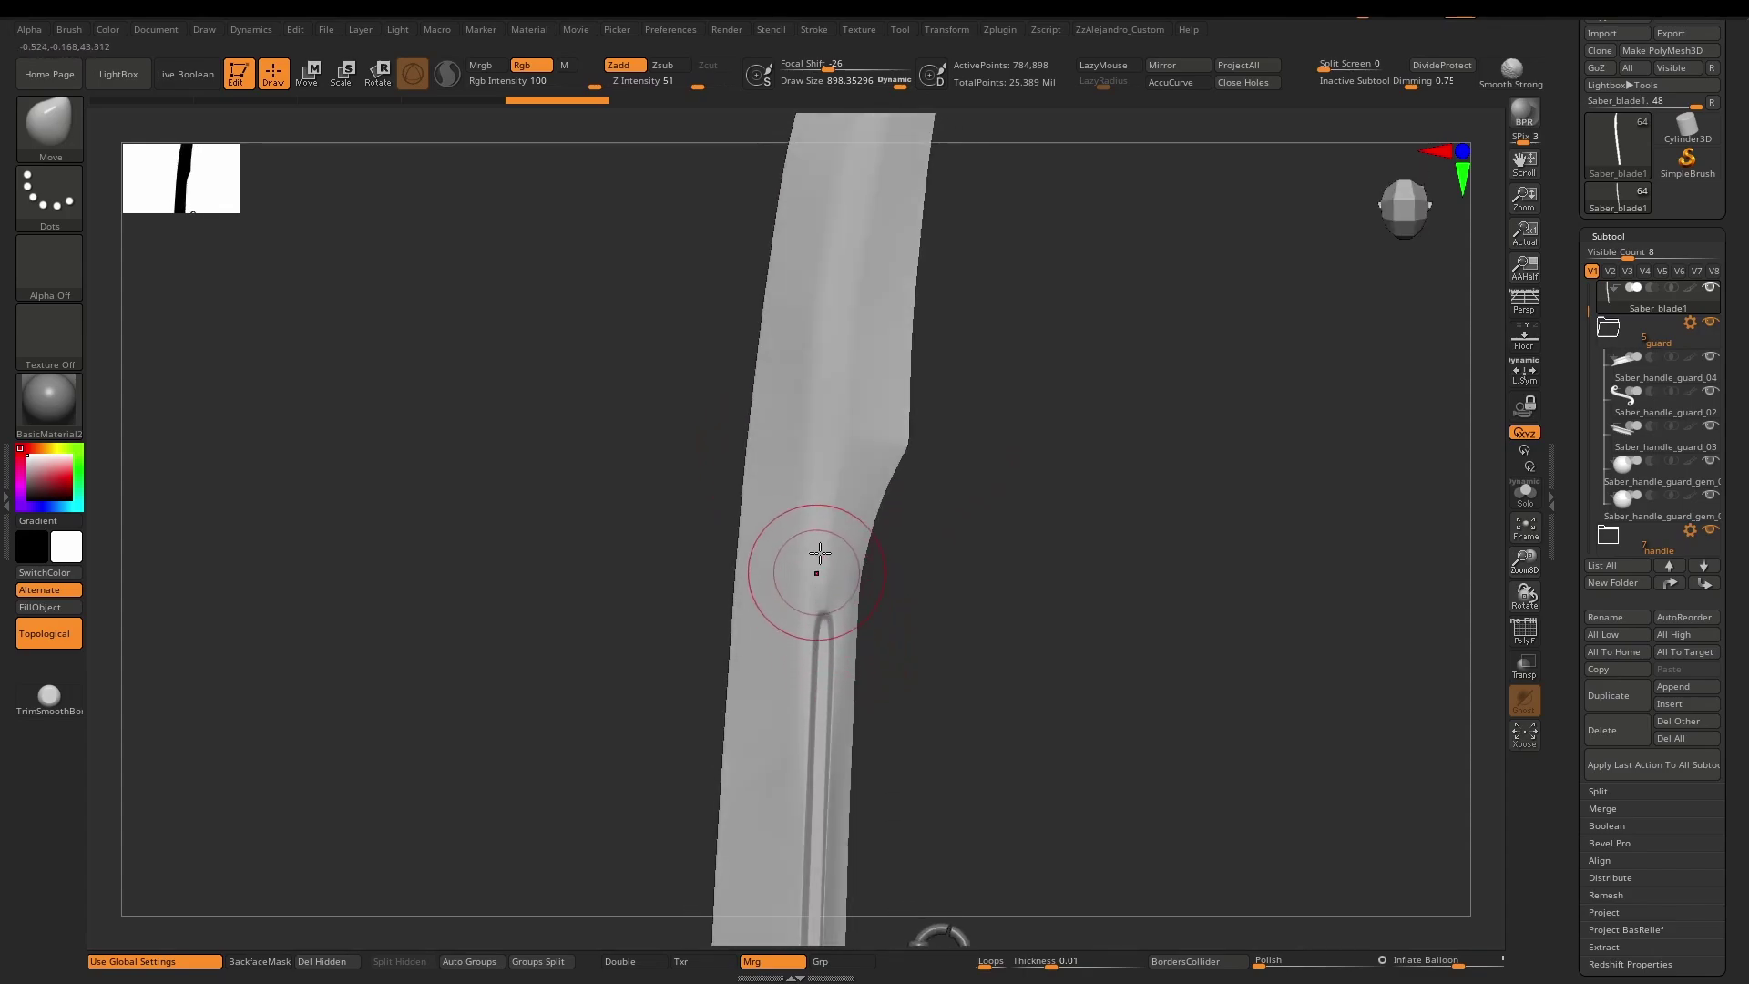
mouse_move(819, 492)
right_mouse_down()
mouse_move(823, 452)
mouse_move(833, 589)
mouse_move(815, 526)
mouse_move(836, 589)
right_mouse_up()
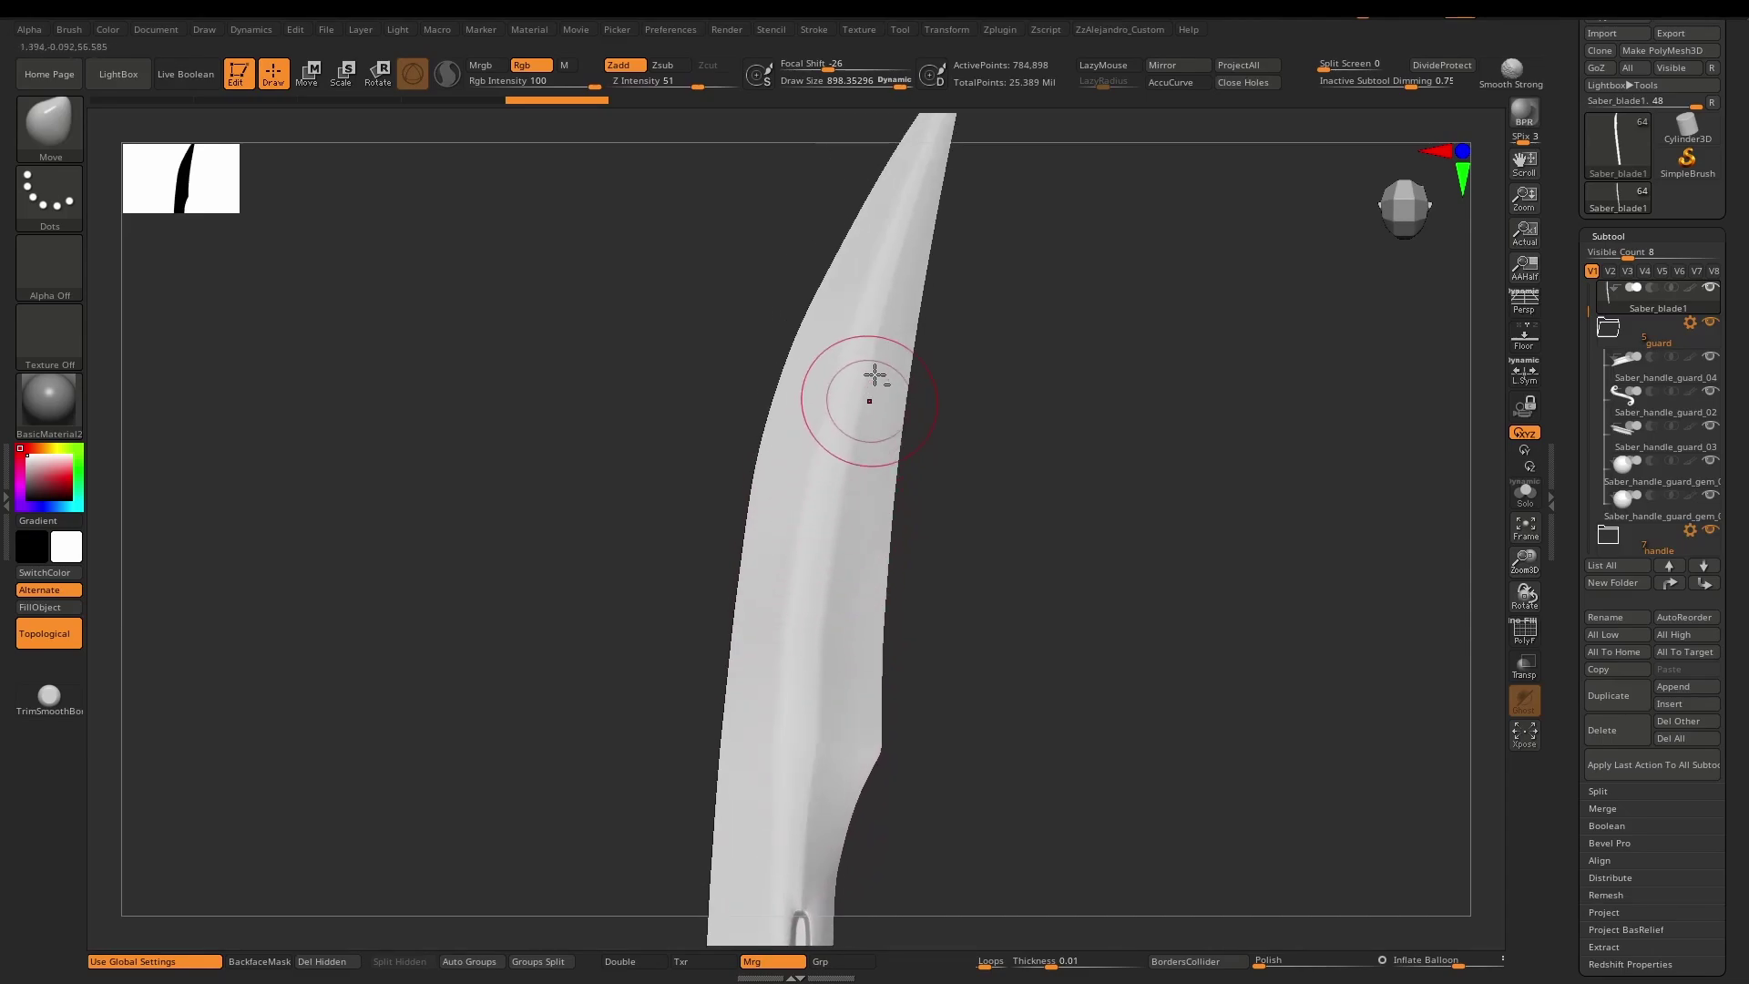
Drop the blade to its lowest subdivision level and display its polyframe.
mouse_move(875, 375)
right_mouse_down("alt")
mouse_move(859, 578)
mouse_move(828, 406)
mouse_move(808, 677)
right_mouse_up("alt")
key("shift+d")
key("shift+d")
key("shift+d")
key("shift+f")
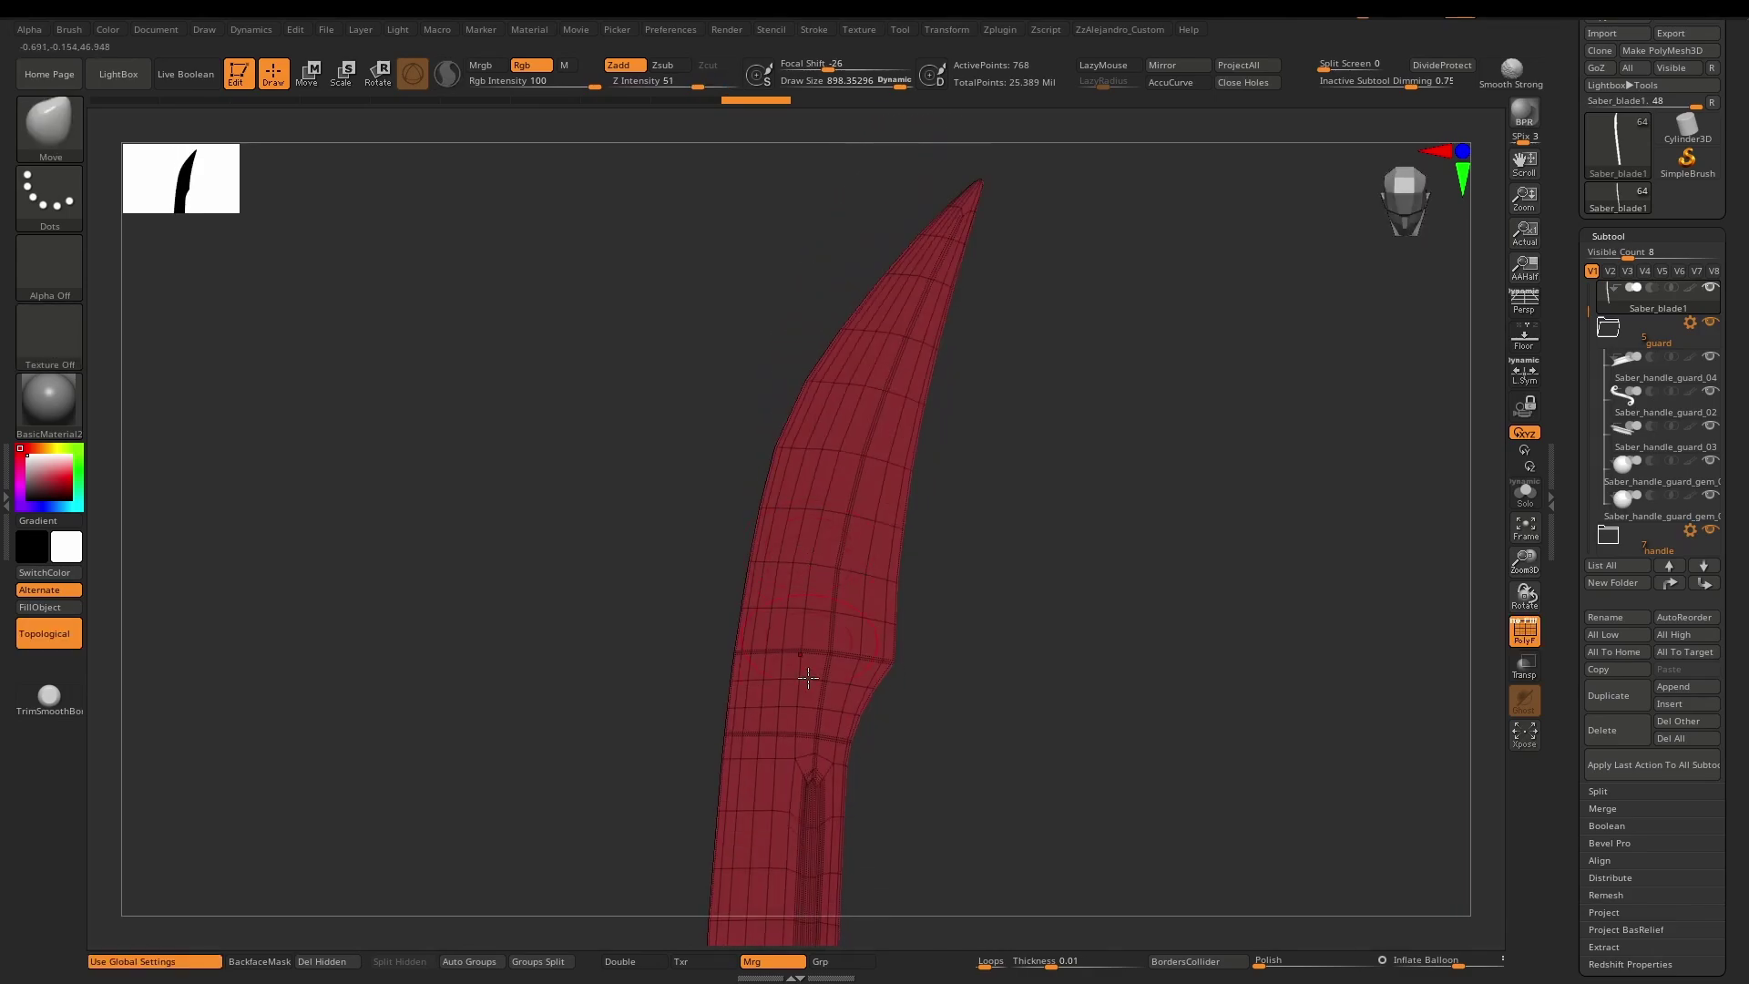
Set the display material to StartupMaterial.
right_click_drag(823, 538, 789, 659)
left_click(49, 400)
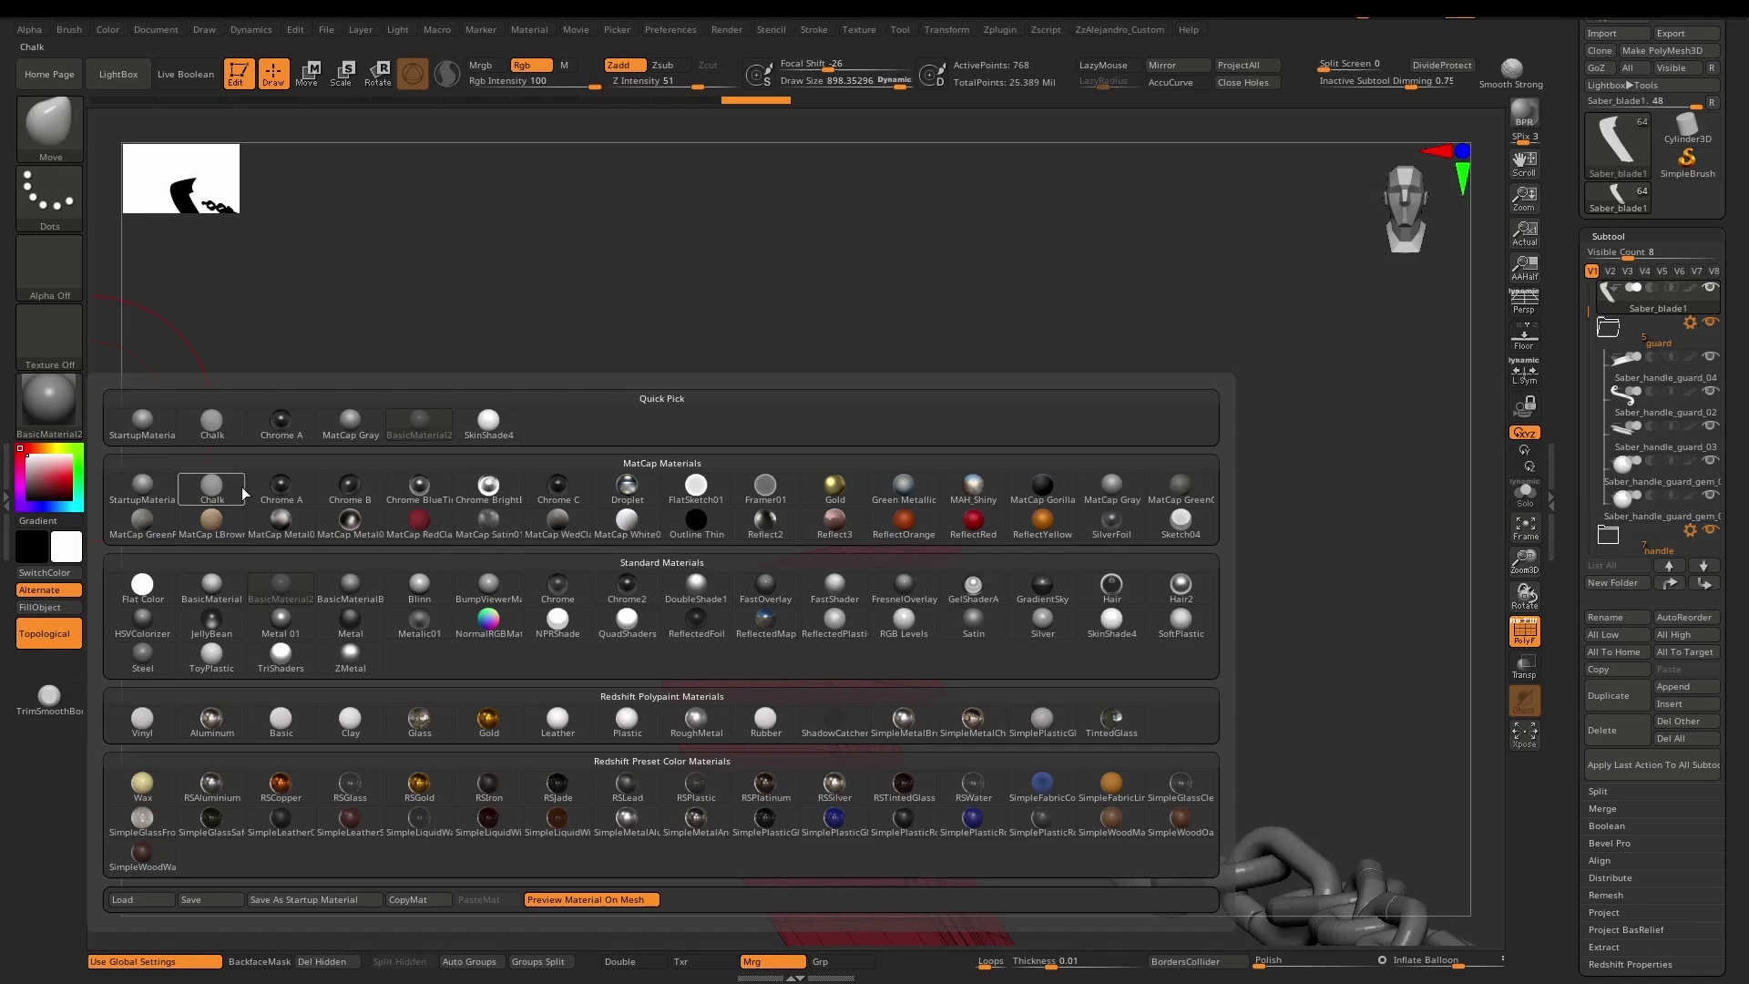
left_click(143, 489)
Try to reshape the blade tip with the Smooth and Move brushes at a draw size of about 686.
mouse_move(802, 547)
right_mouse_down()
mouse_move(825, 670)
mouse_move(865, 594)
mouse_move(852, 605)
mouse_move(871, 525)
mouse_move(947, 519)
mouse_move(879, 546)
right_mouse_up()
right_click(867, 582)
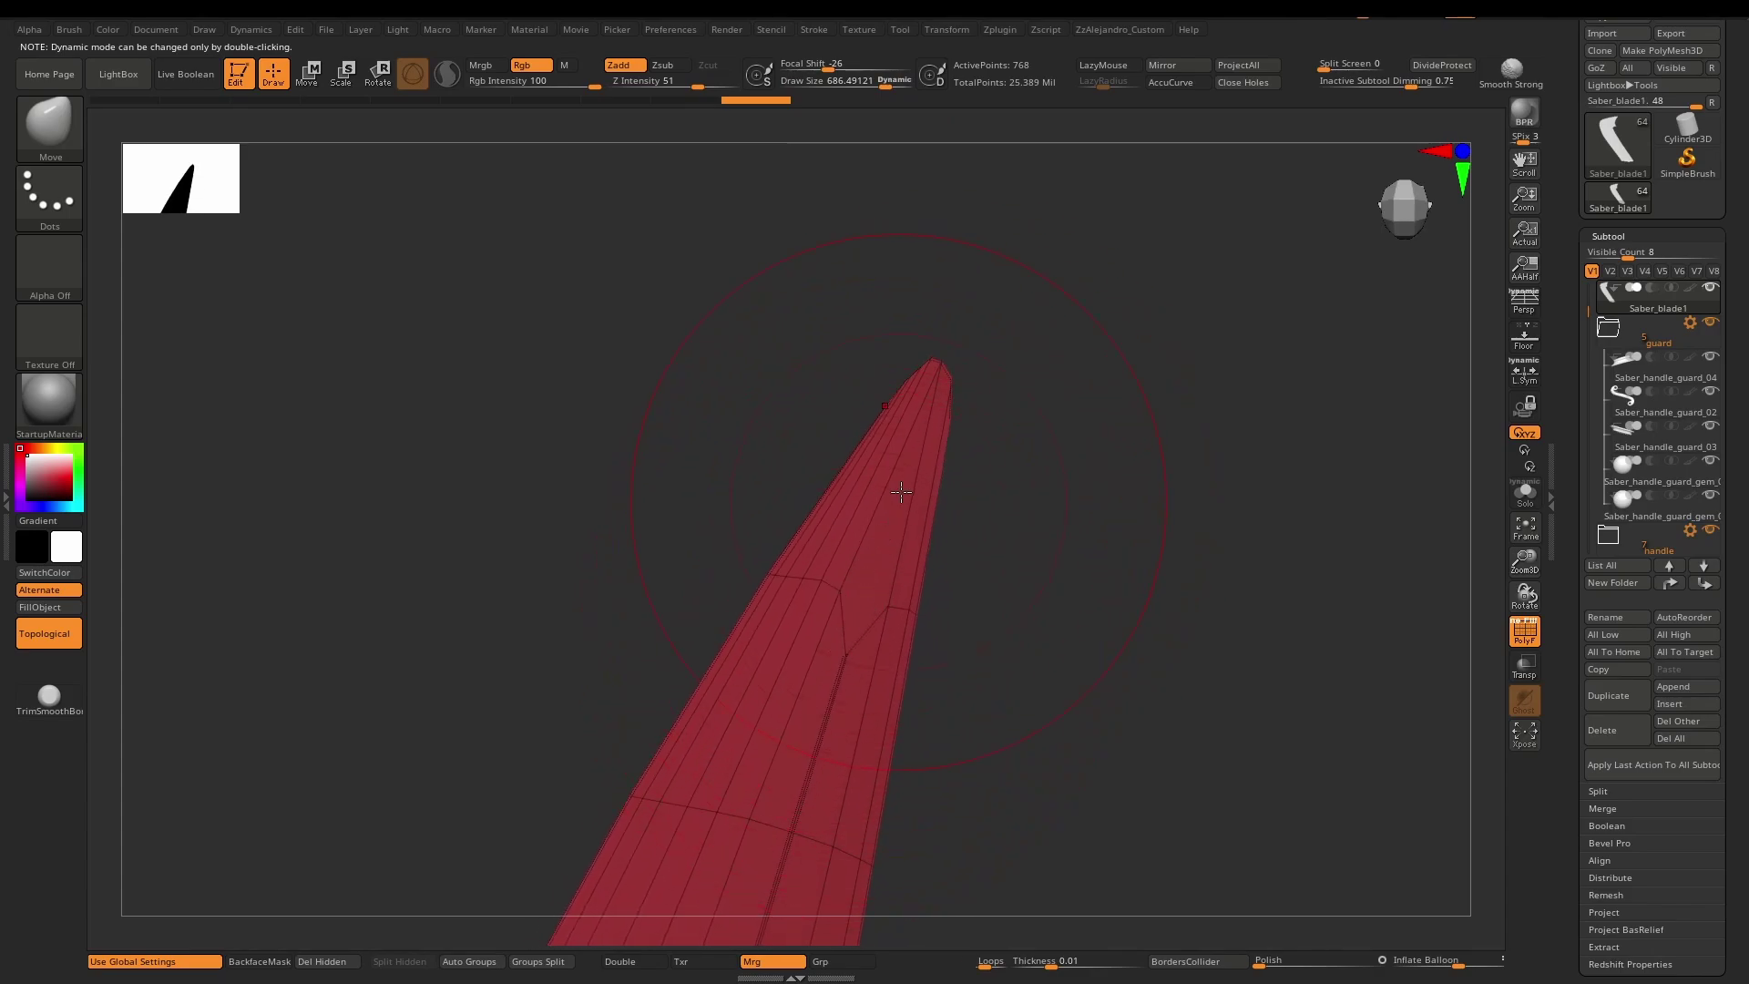
right_click_drag(842, 635, 852, 654)
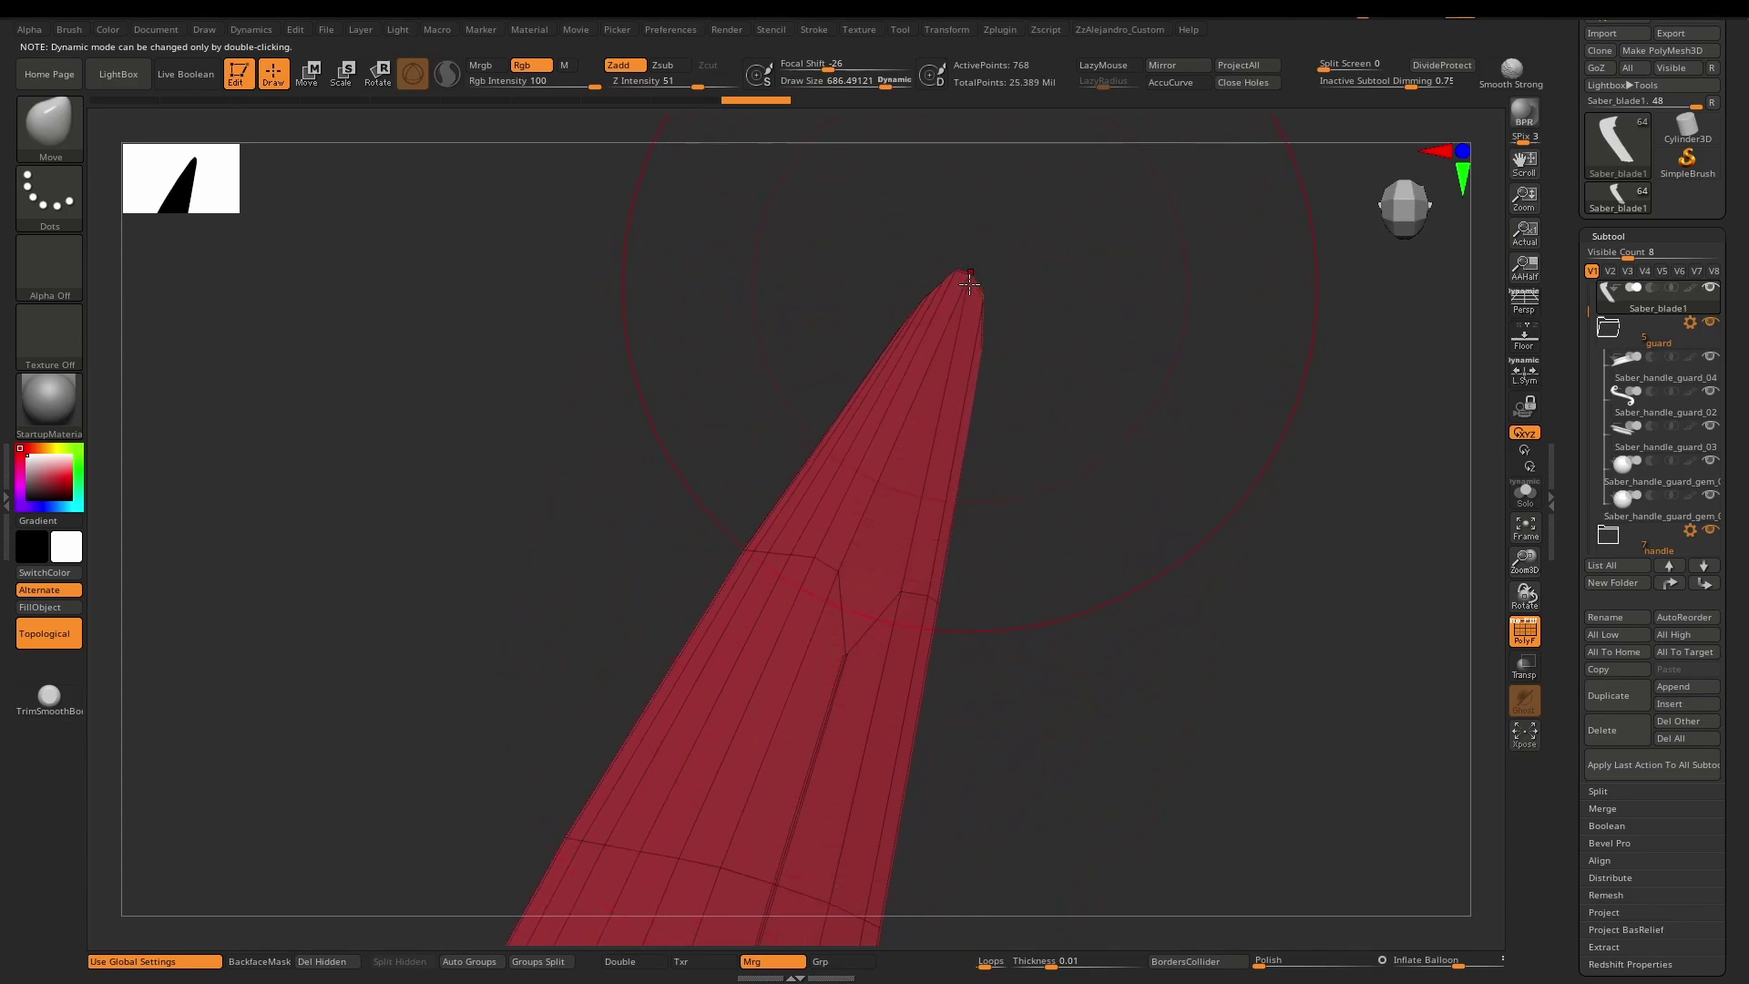
right_click_drag(830, 710, 916, 448)
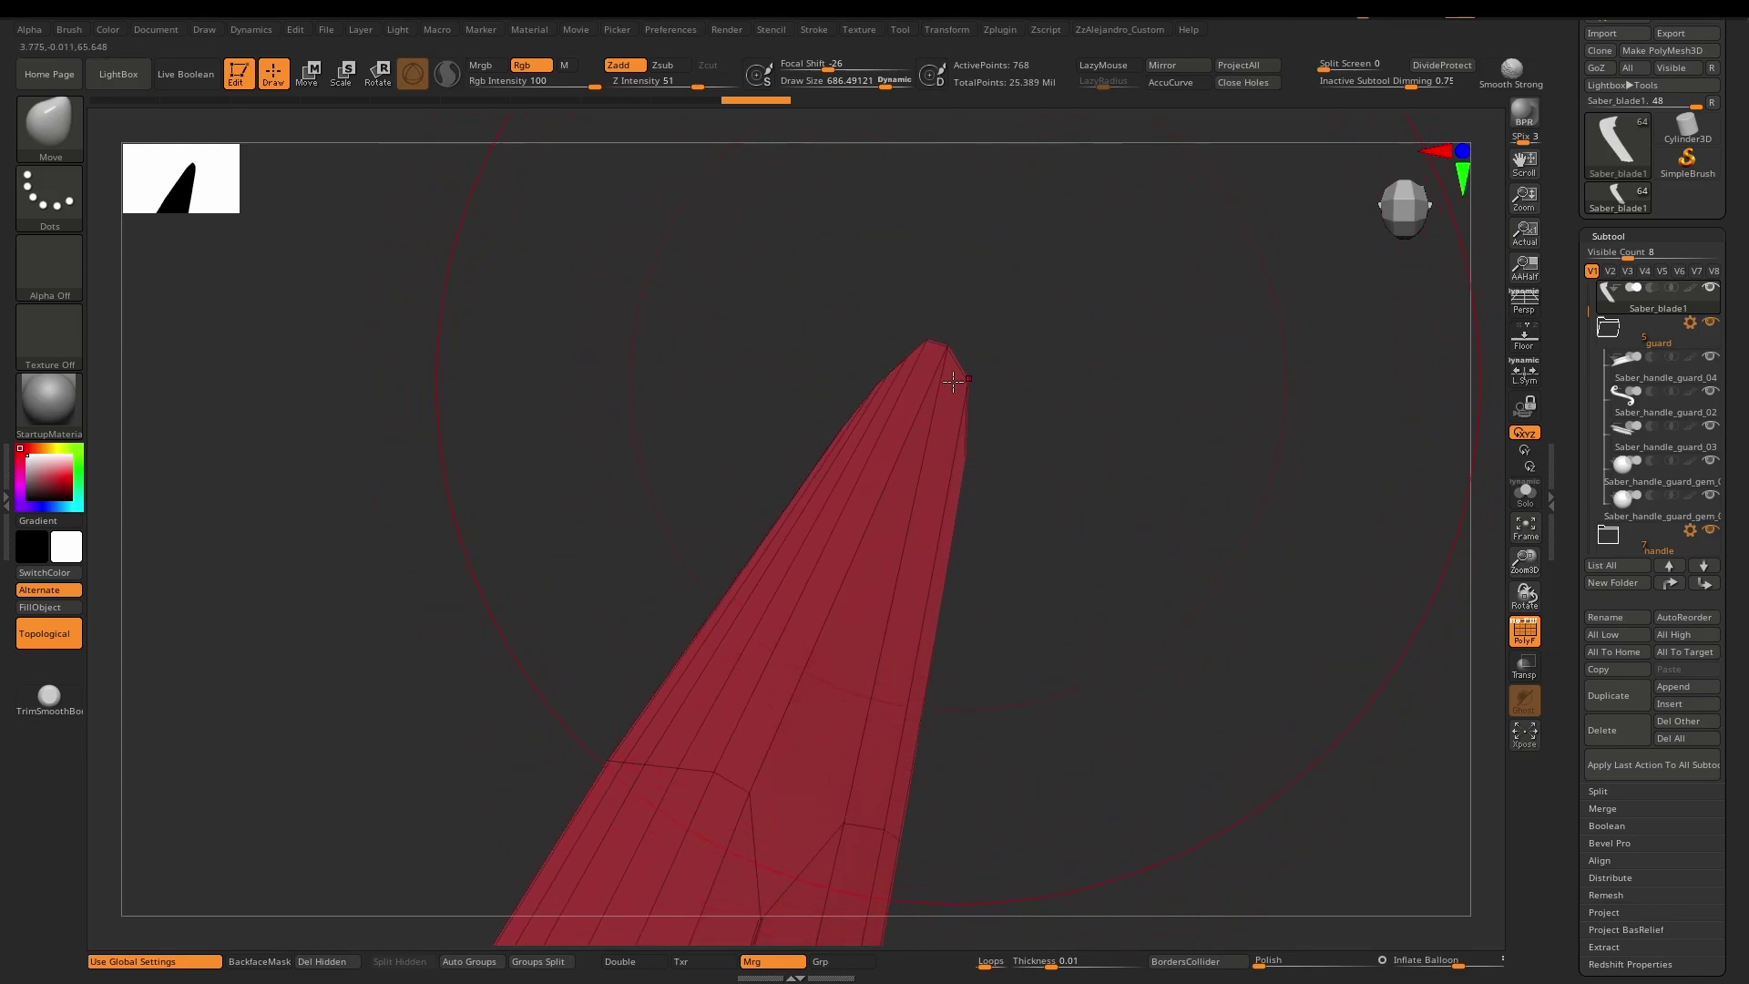
mouse_move(862, 430)
left_mouse_down("shift")
mouse_move(843, 472)
mouse_move(890, 472)
mouse_move(916, 437)
mouse_move(866, 582)
left_mouse_up("shift")
key("ctrl+z")
mouse_move(868, 663)
left_mouse_down()
mouse_move(878, 584)
mouse_move(925, 602)
mouse_move(899, 625)
mouse_move(918, 583)
left_mouse_up()
key("ctrl+z")
key("ctrl+z")
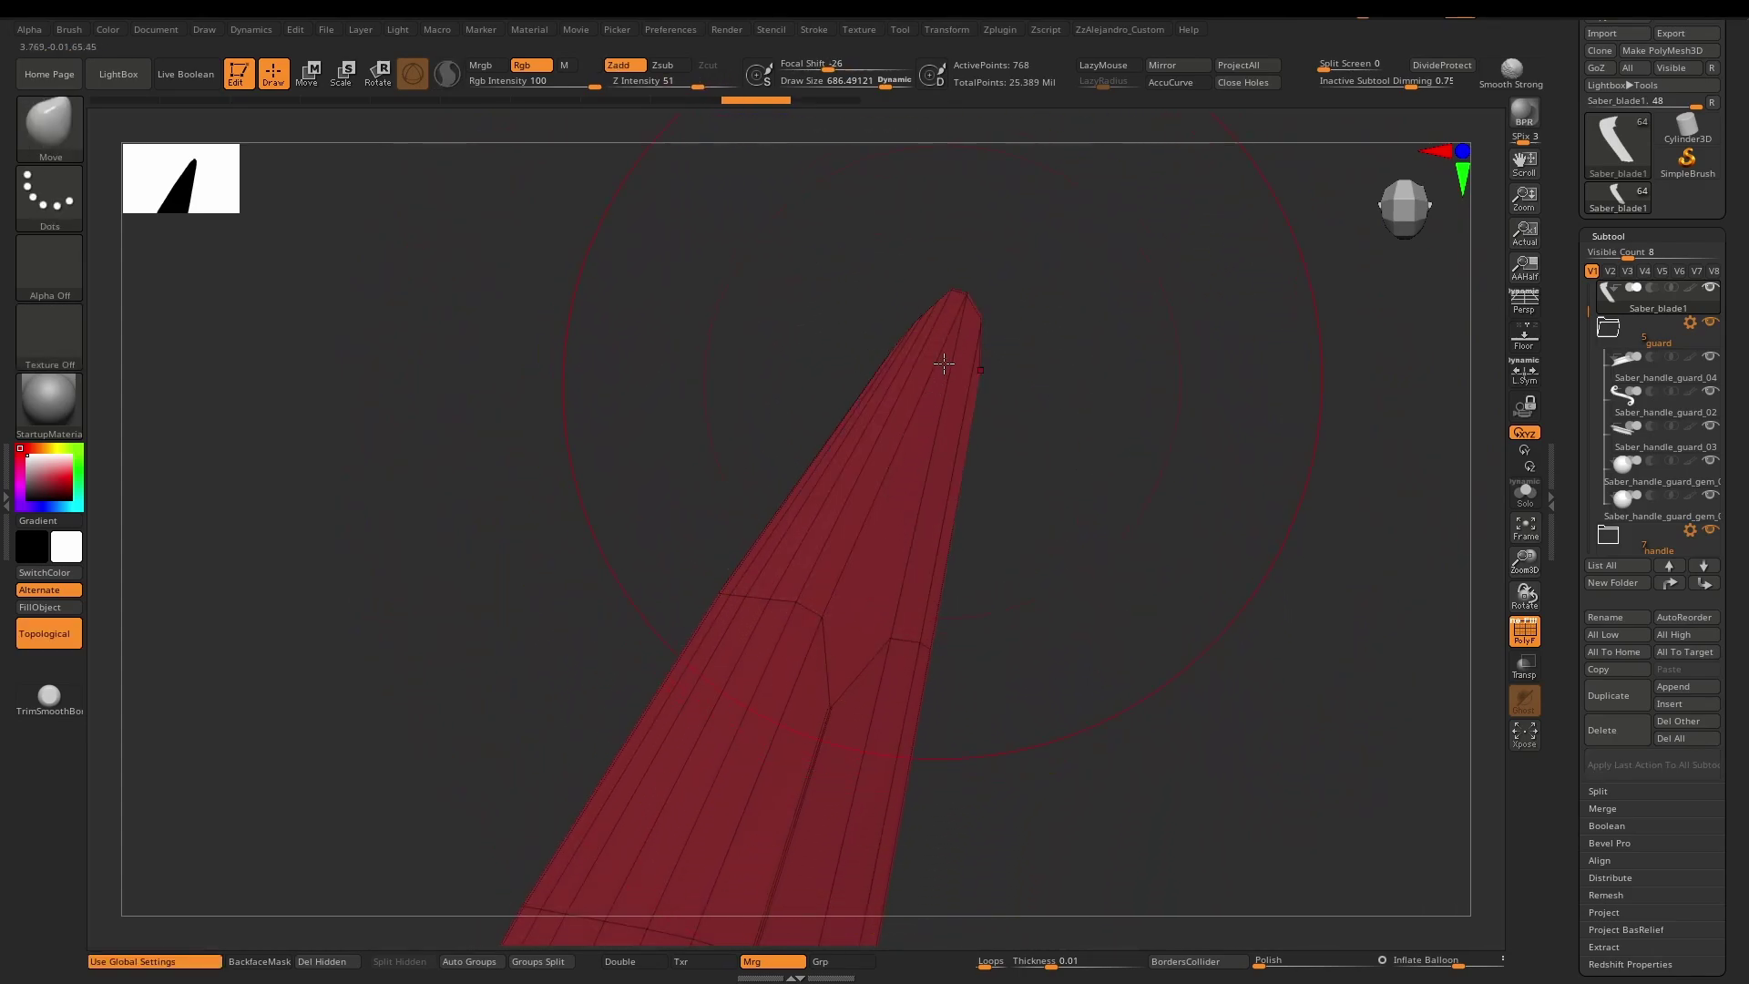
Reduce the draw size to about 51 and try to smooth the edge beside the blade tip.
key("space")
left_click_drag(952, 354, 932, 357)
right_click_drag(913, 321, 944, 439, "ctrl")
left_click_drag(880, 387, 924, 313, "shift")
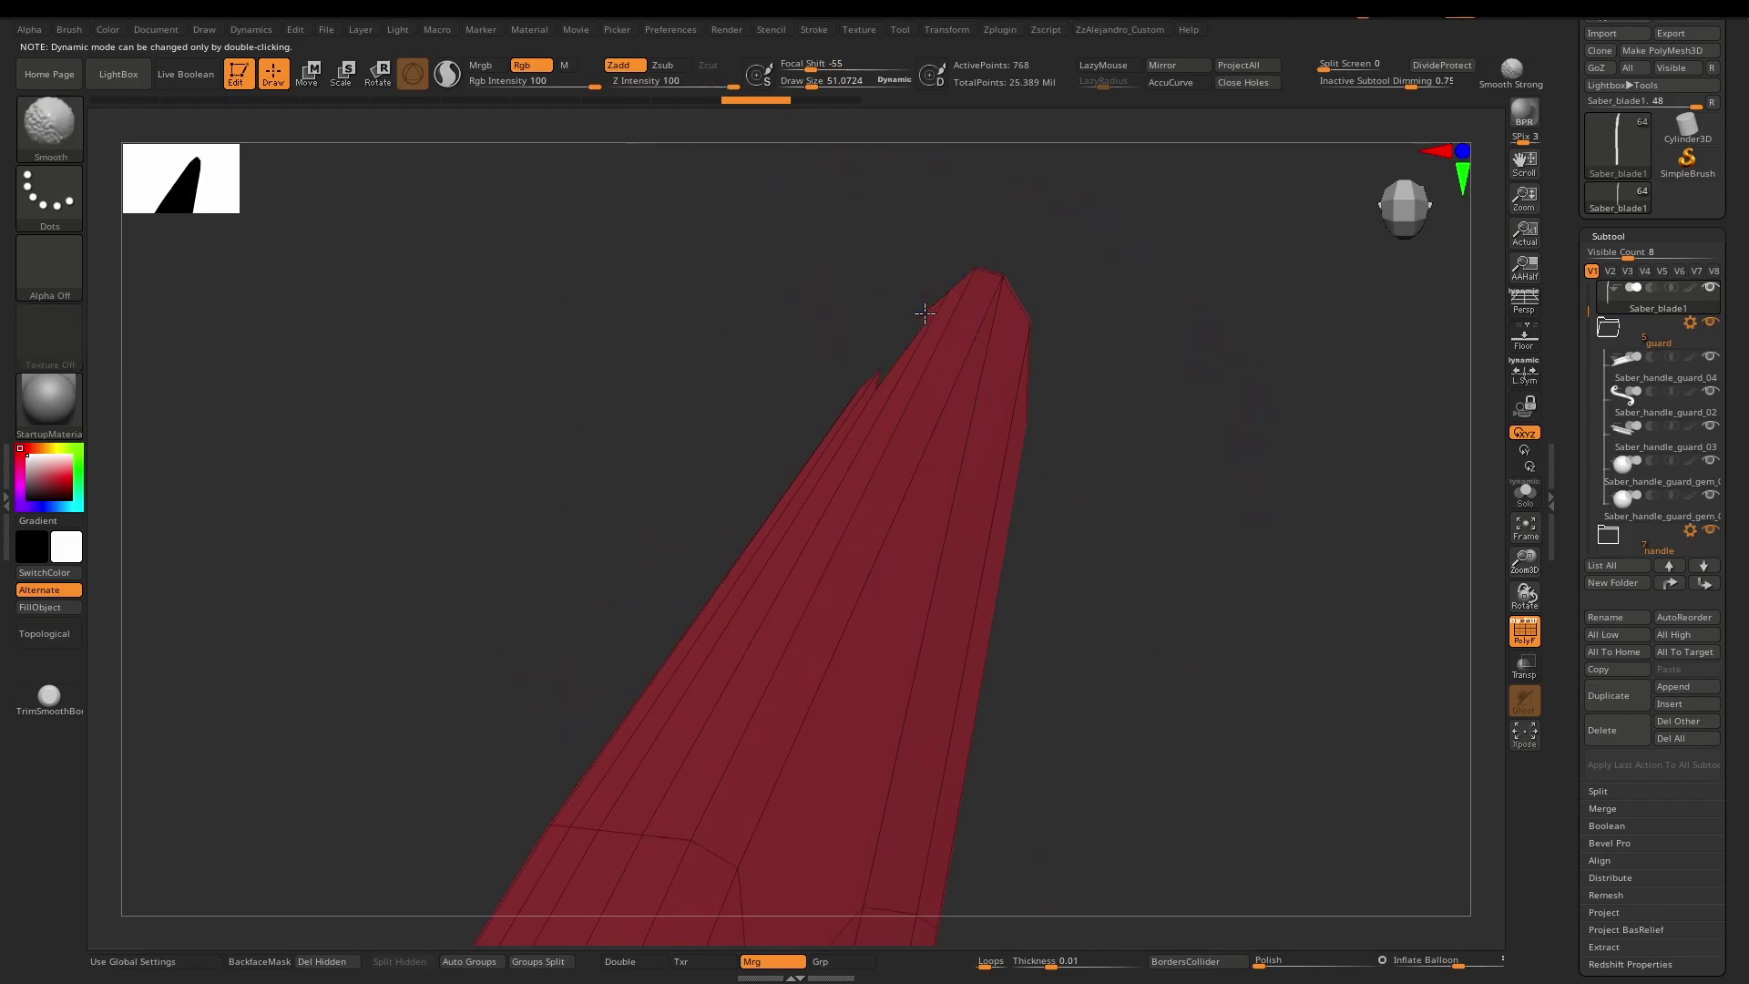
key("ctrl+z")
key("ctrl+z")
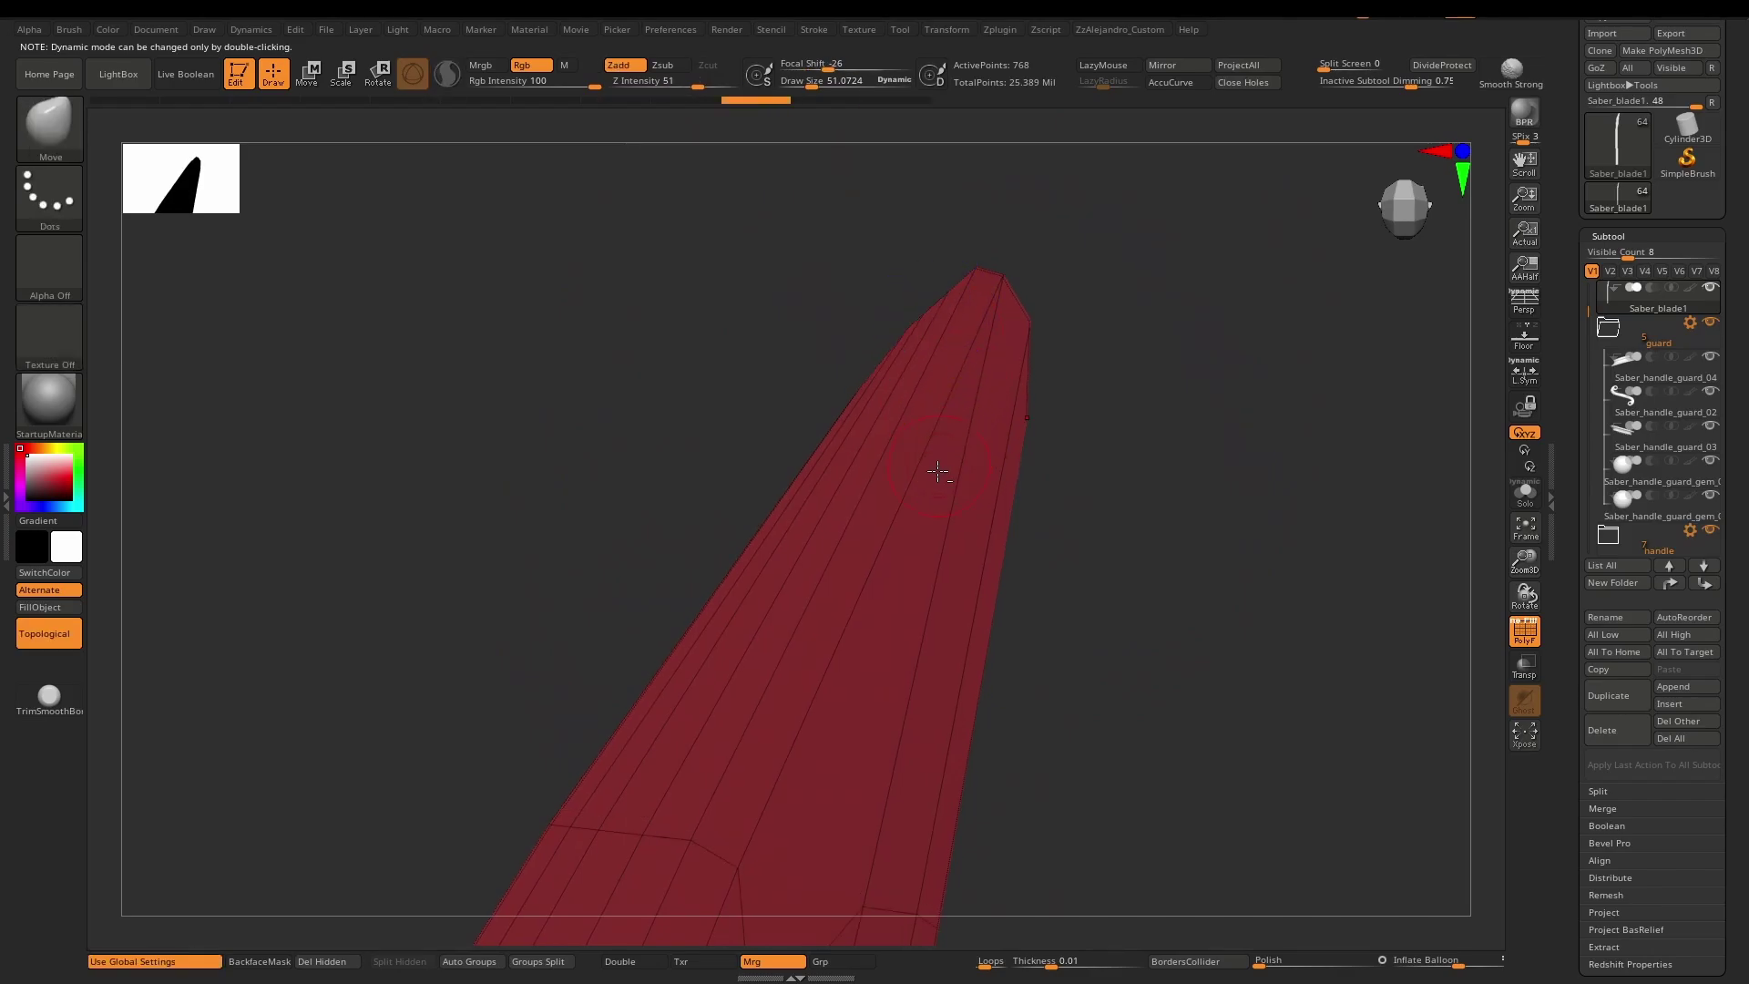
right_click_drag(937, 473, 896, 476, "ctrl")
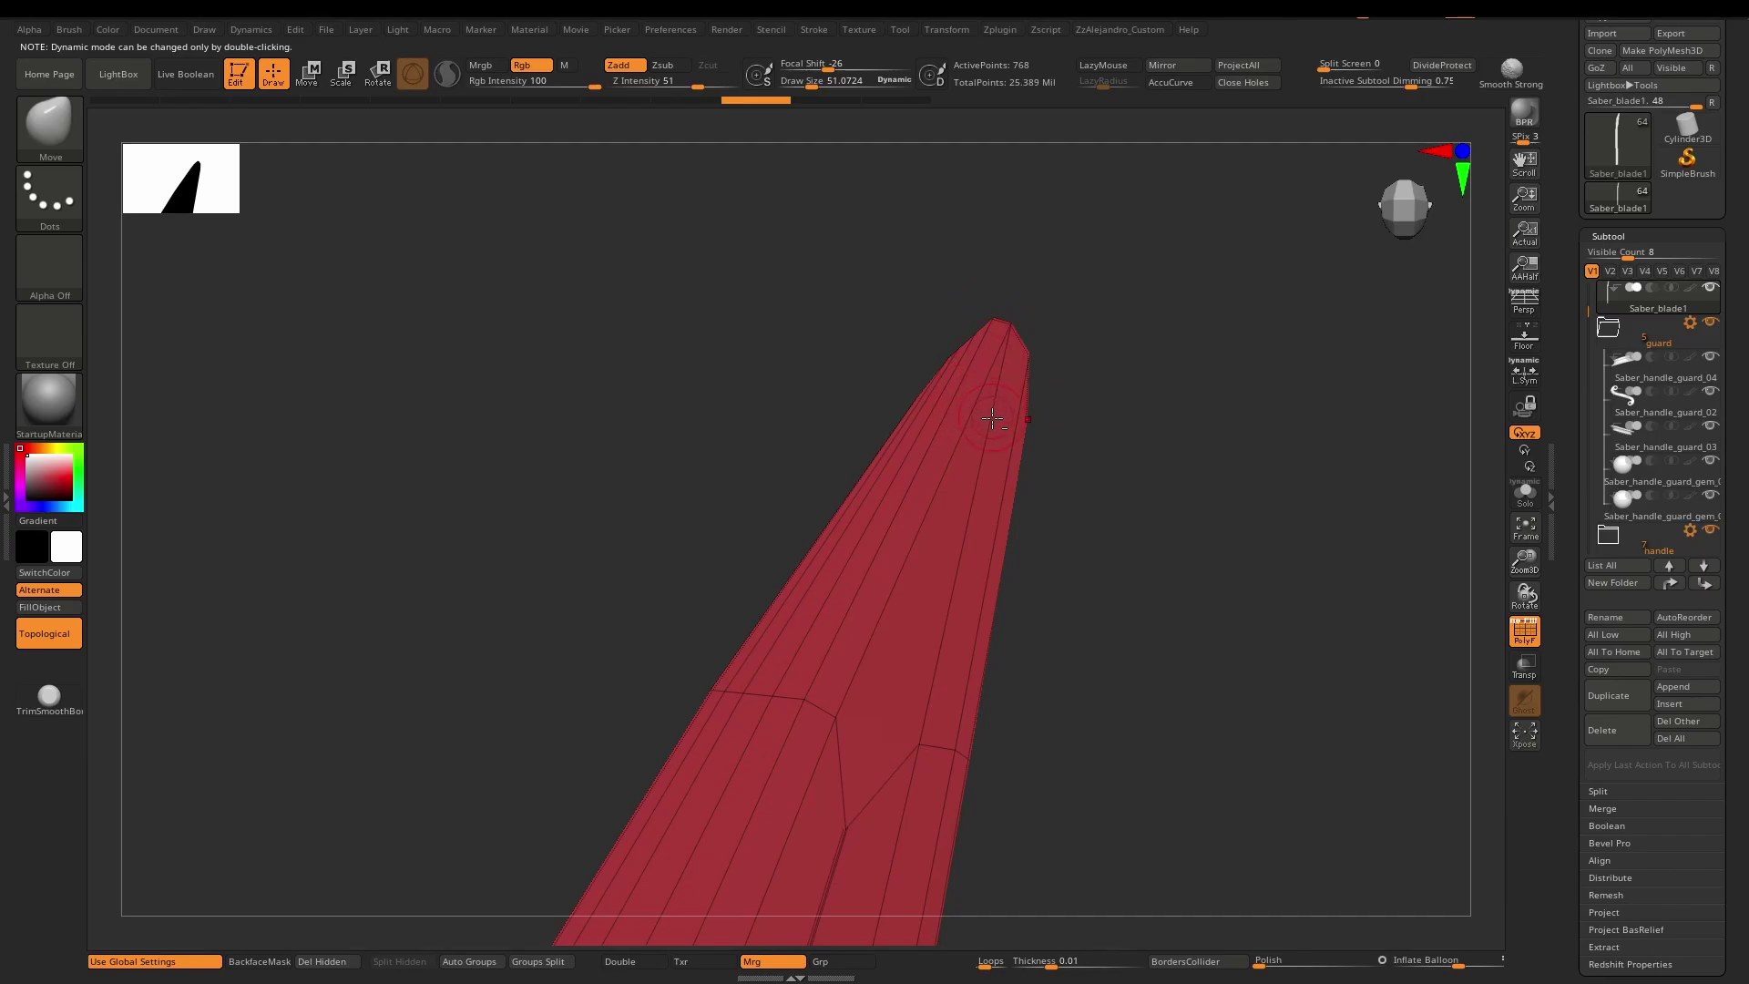
right_click_drag(992, 418, 1035, 376, "ctrl")
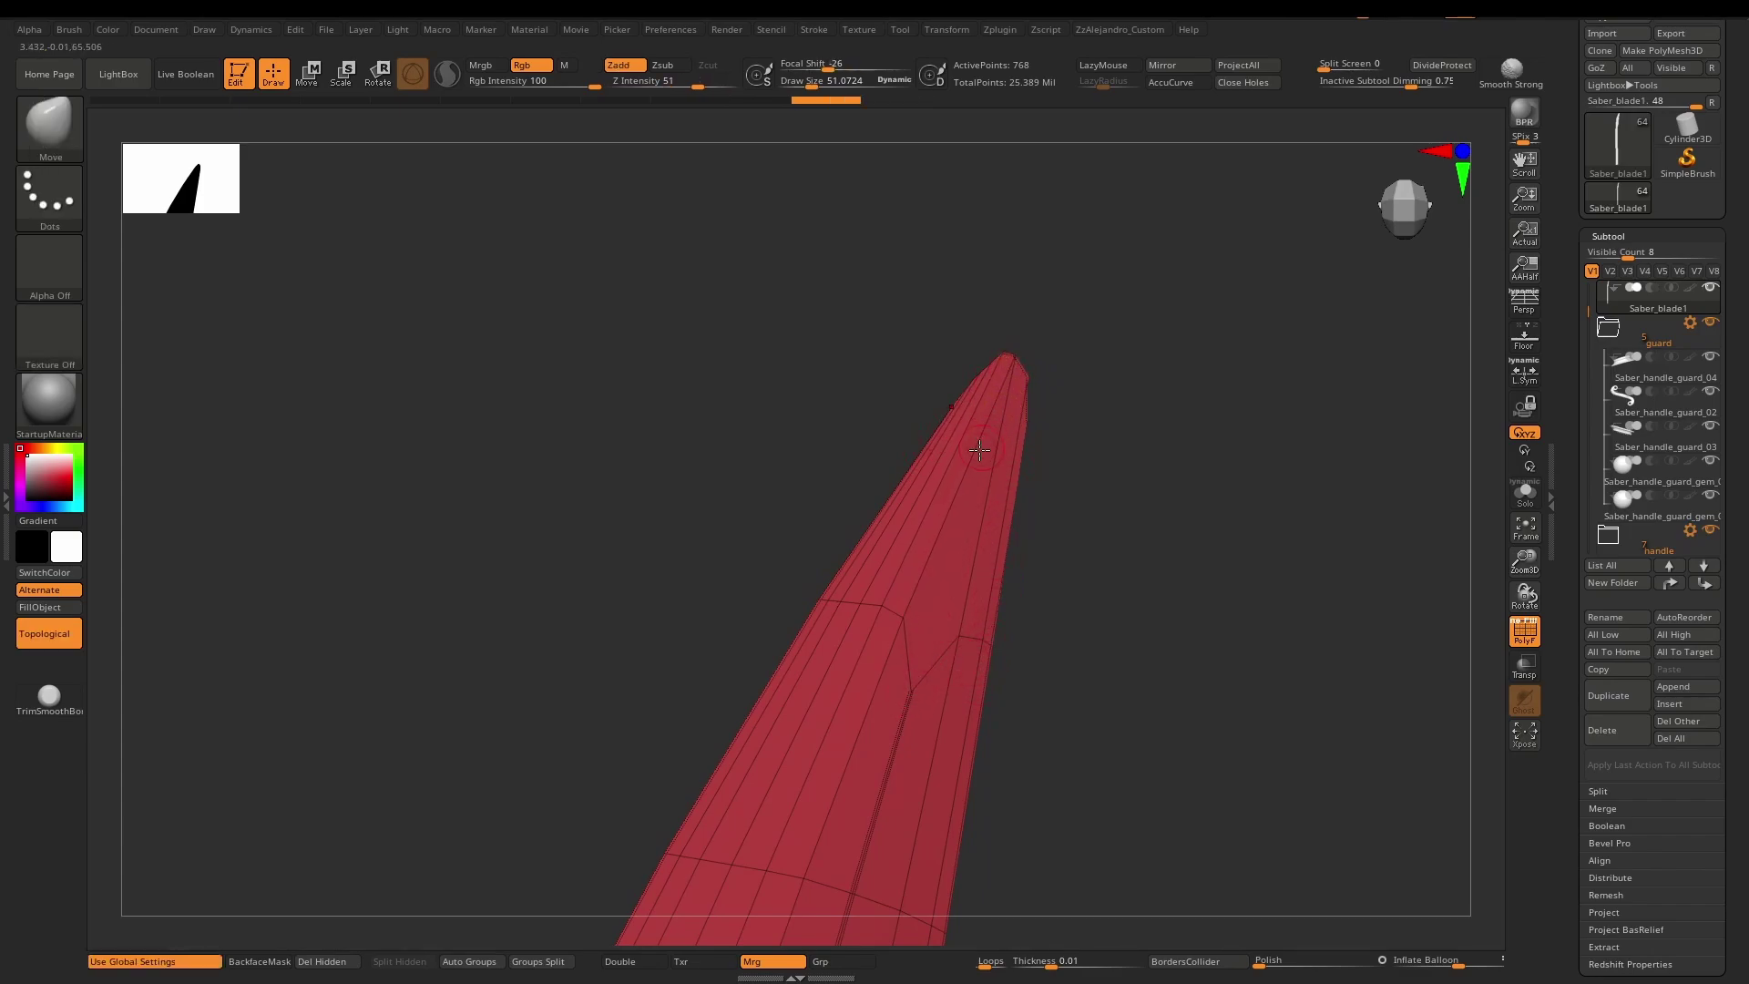
mouse_move(1011, 383)
right_mouse_down("ctrl")
mouse_move(902, 638)
mouse_move(920, 469)
mouse_move(962, 443)
mouse_move(963, 397)
right_mouse_up("ctrl")
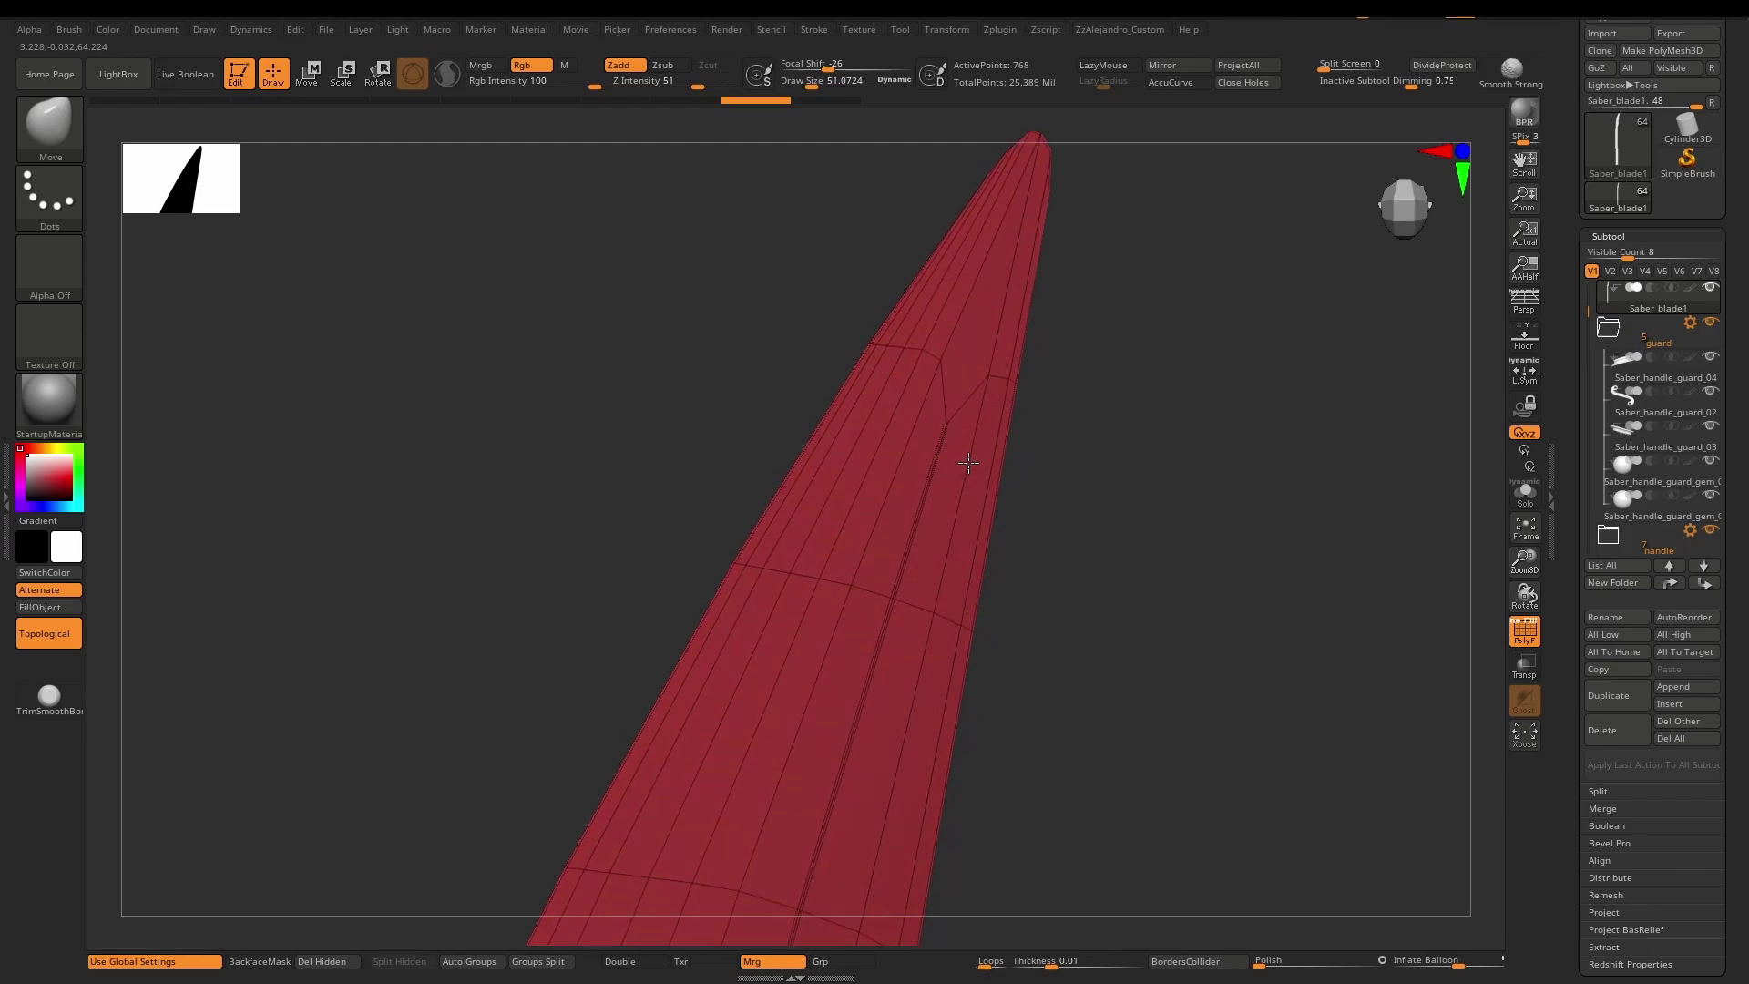
Mask the strip of faces along the blade's central ridge with MaskLasso, from near the tip down to above the notch.
key("ctrl")
left_click_drag(936, 434, 952, 439, "ctrl")
left_click_drag(911, 580, 906, 621, "ctrl")
mouse_move(918, 588)
right_mouse_down("ctrl")
mouse_move(857, 764)
mouse_move(878, 510)
right_mouse_up("ctrl")
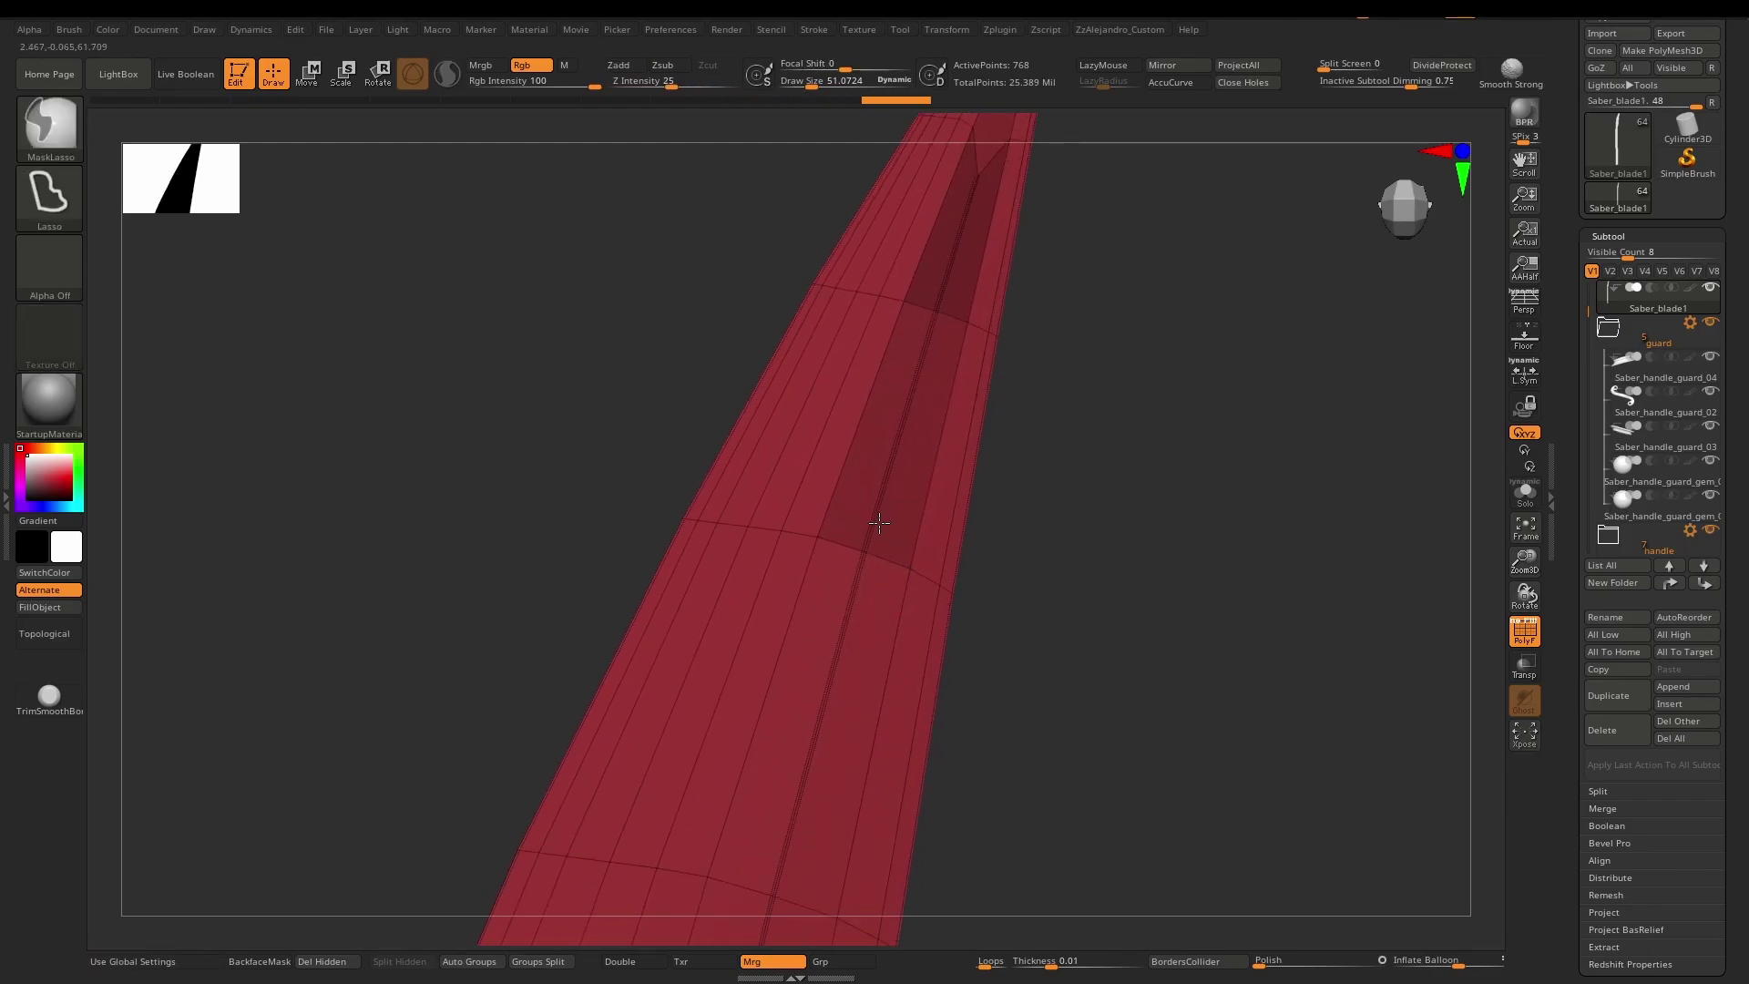
left_click_drag(878, 527, 874, 552, "ctrl")
right_click_drag(820, 753, 825, 606, "alt")
left_click_drag(817, 576, 846, 602, "ctrl")
right_click_drag(785, 774, 845, 402, "alt")
left_click_drag(826, 552, 840, 550, "ctrl")
right_click_drag(756, 874, 796, 647, "alt")
mouse_move(794, 672)
left_mouse_down("ctrl")
mouse_move(752, 678)
mouse_move(767, 691)
left_mouse_up("ctrl")
right_click_drag(763, 760, 818, 314, "alt")
left_click_drag(793, 598, 810, 589, "ctrl")
mouse_move(763, 774)
right_mouse_down("alt")
mouse_move(741, 644)
mouse_move(757, 597)
mouse_move(795, 654)
right_mouse_up("alt")
left_click_drag(795, 655, 790, 666, "ctrl")
right_click_drag(762, 772, 802, 474, "alt")
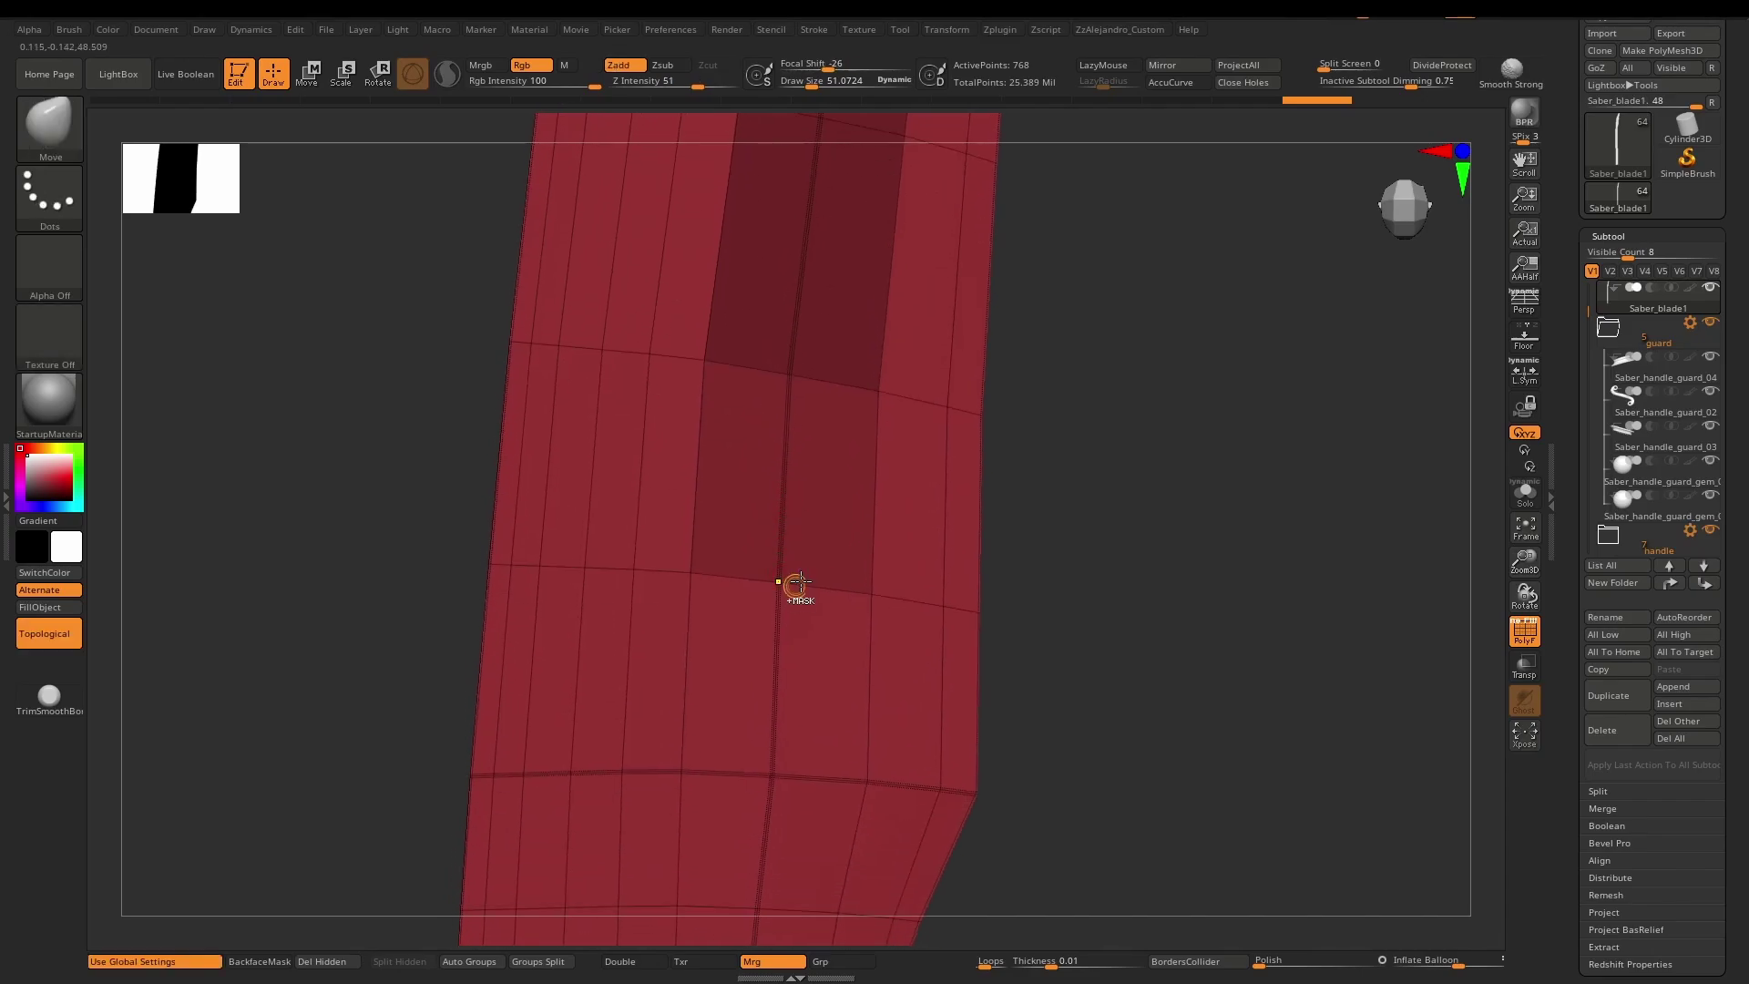
Extend the ridge mask with MaskLasso past the notch toward the start of the blade's groove.
right_click_drag(789, 588, 792, 625, "ctrl")
right_click_drag(772, 698, 831, 411, "alt")
left_click_drag(835, 550, 866, 629, "ctrl")
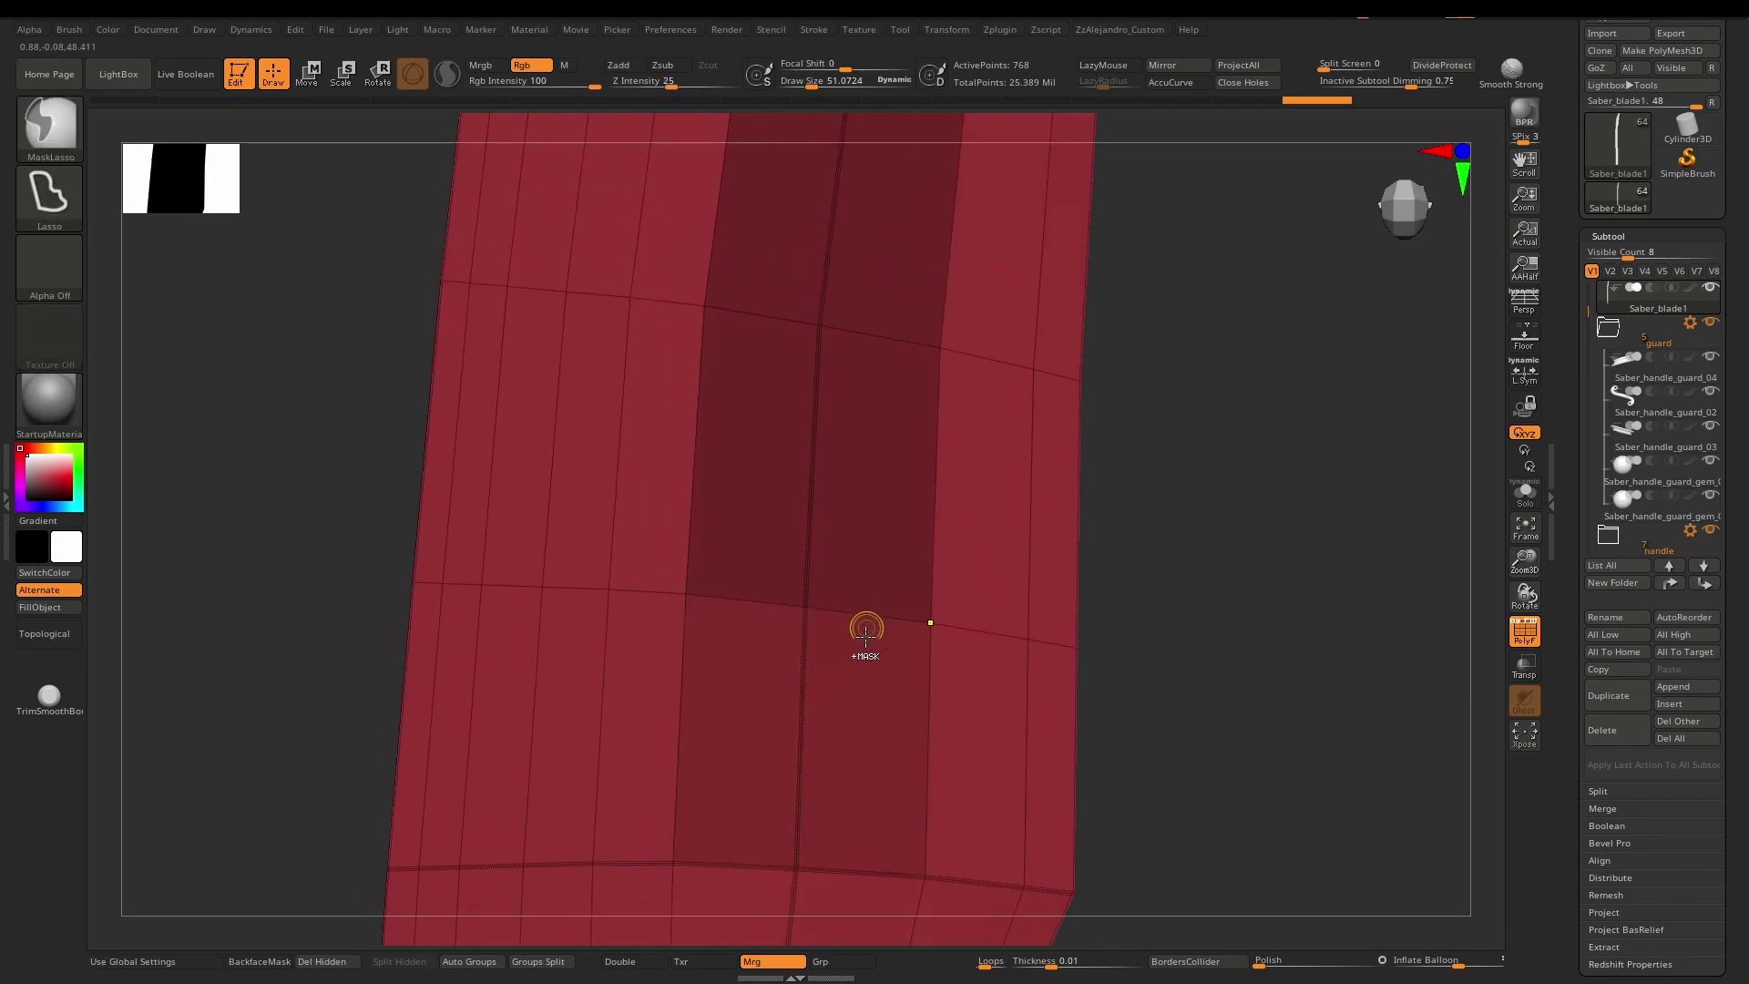
mouse_move(789, 802)
right_mouse_down("alt")
mouse_move(843, 610)
mouse_move(845, 628)
right_mouse_up("alt")
mouse_move(845, 612)
left_mouse_down("ctrl")
mouse_move(827, 583)
mouse_move(843, 629)
left_mouse_up("ctrl")
mouse_move(847, 674)
right_mouse_down("alt")
mouse_move(855, 409)
mouse_move(865, 489)
right_mouse_up("alt")
right_click_drag(848, 665, 855, 584)
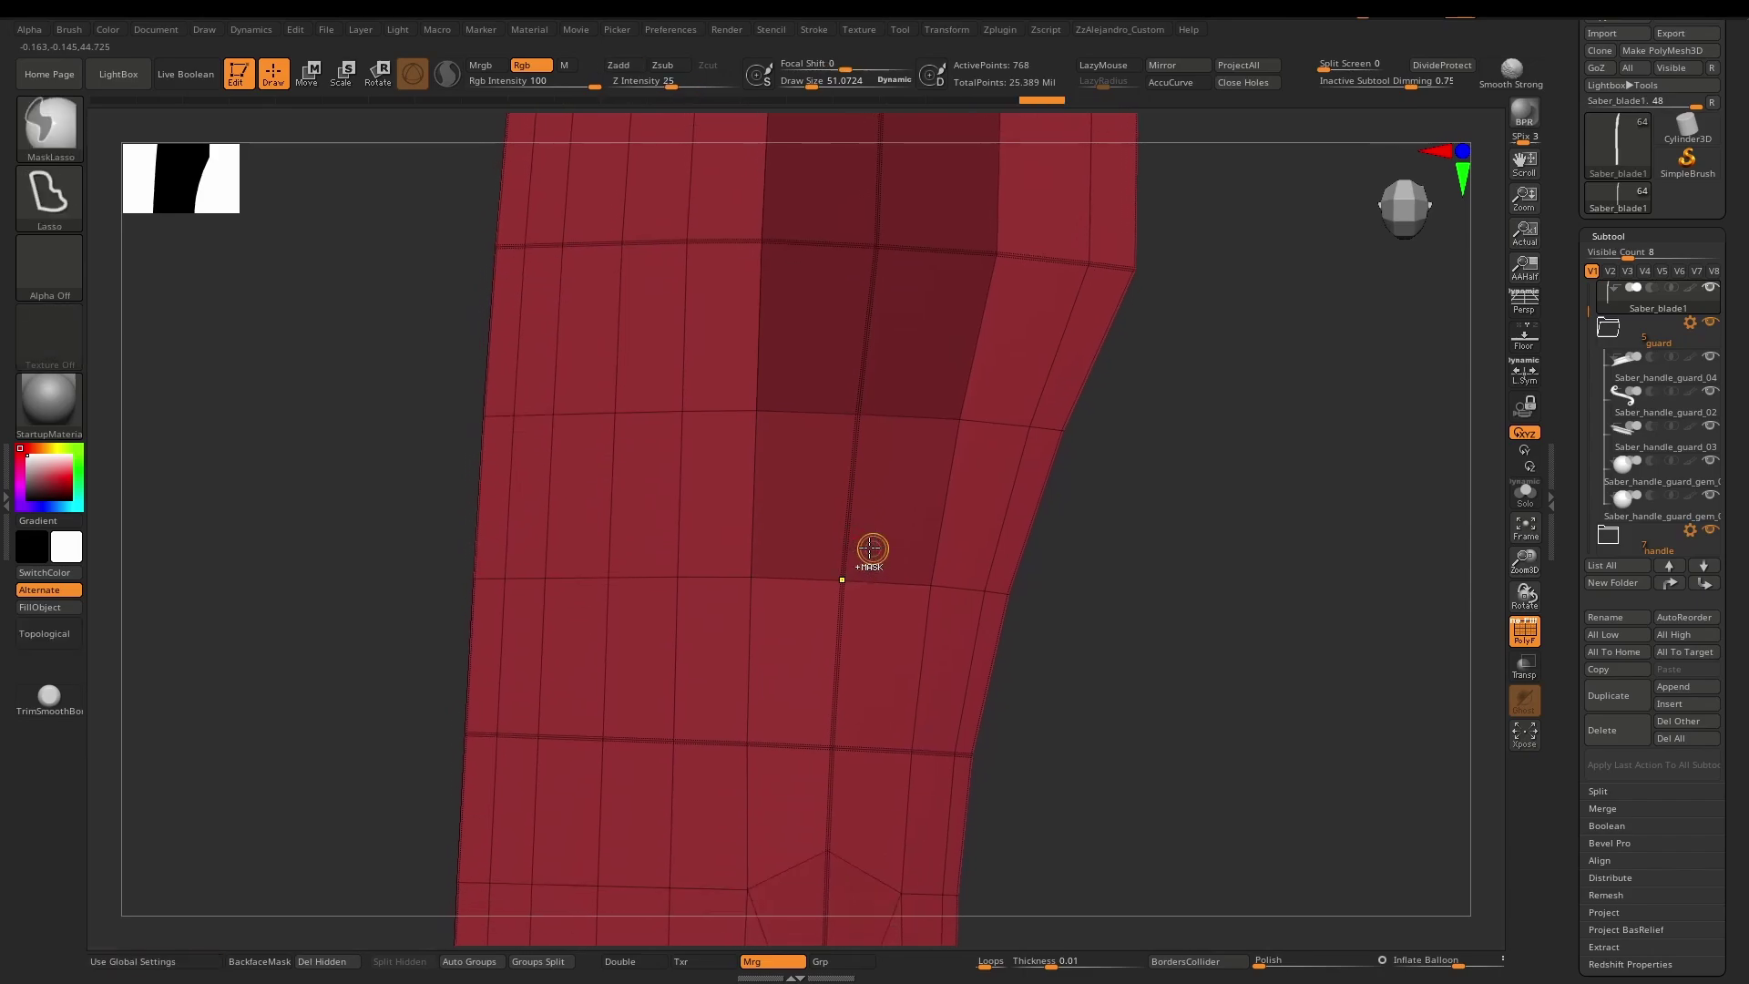
right_click_drag(855, 656, 868, 586)
right_click_drag(855, 658, 869, 544)
Invert the blade's mask so only the central ridge strip can be edited.
mouse_move(881, 637)
right_mouse_down()
mouse_move(839, 710)
mouse_move(902, 472)
mouse_move(1052, 520)
right_mouse_up()
left_click(1052, 520, "ctrl")
mouse_move(812, 597)
right_mouse_down()
mouse_move(987, 583)
mouse_move(806, 594)
mouse_move(820, 589)
mouse_move(797, 497)
mouse_move(813, 624)
mouse_move(806, 573)
mouse_move(780, 609)
mouse_move(783, 586)
mouse_move(813, 665)
mouse_move(837, 628)
mouse_move(801, 597)
mouse_move(862, 641)
right_mouse_up()
left_click(820, 590)
Try to scale the unmasked ridge strip with the transform gizmo.
key("w")
left_click_drag(889, 641, 958, 596)
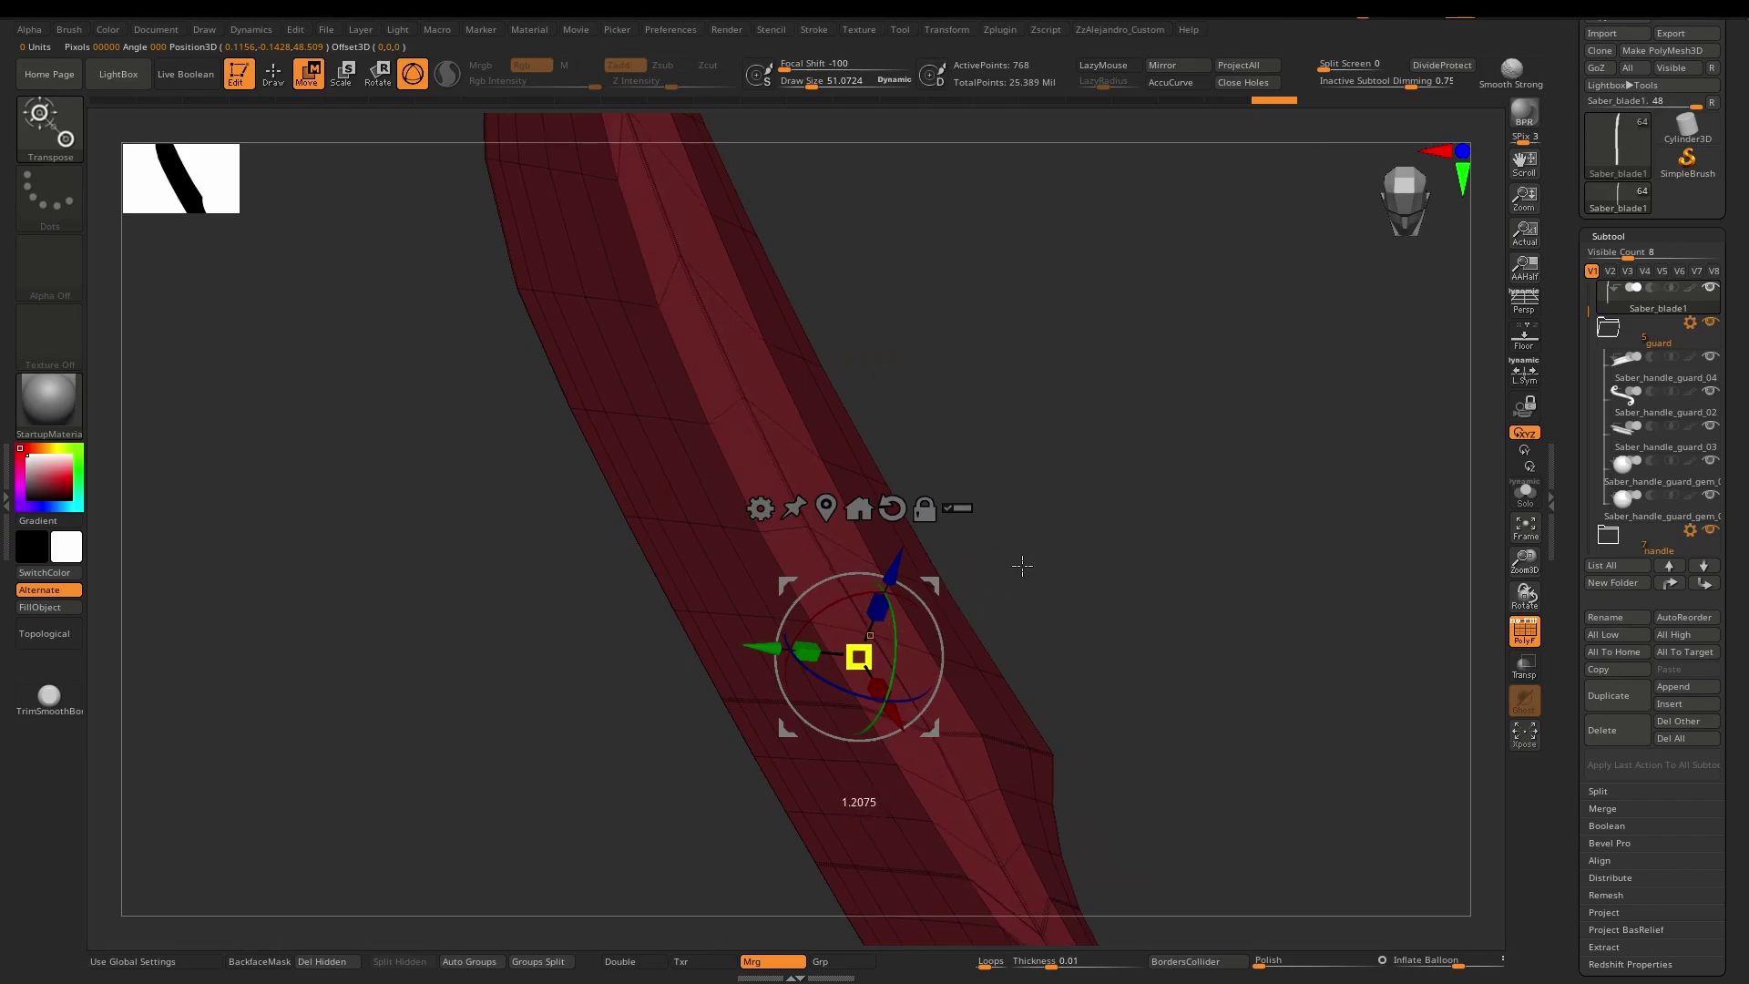
key("ctrl+z")
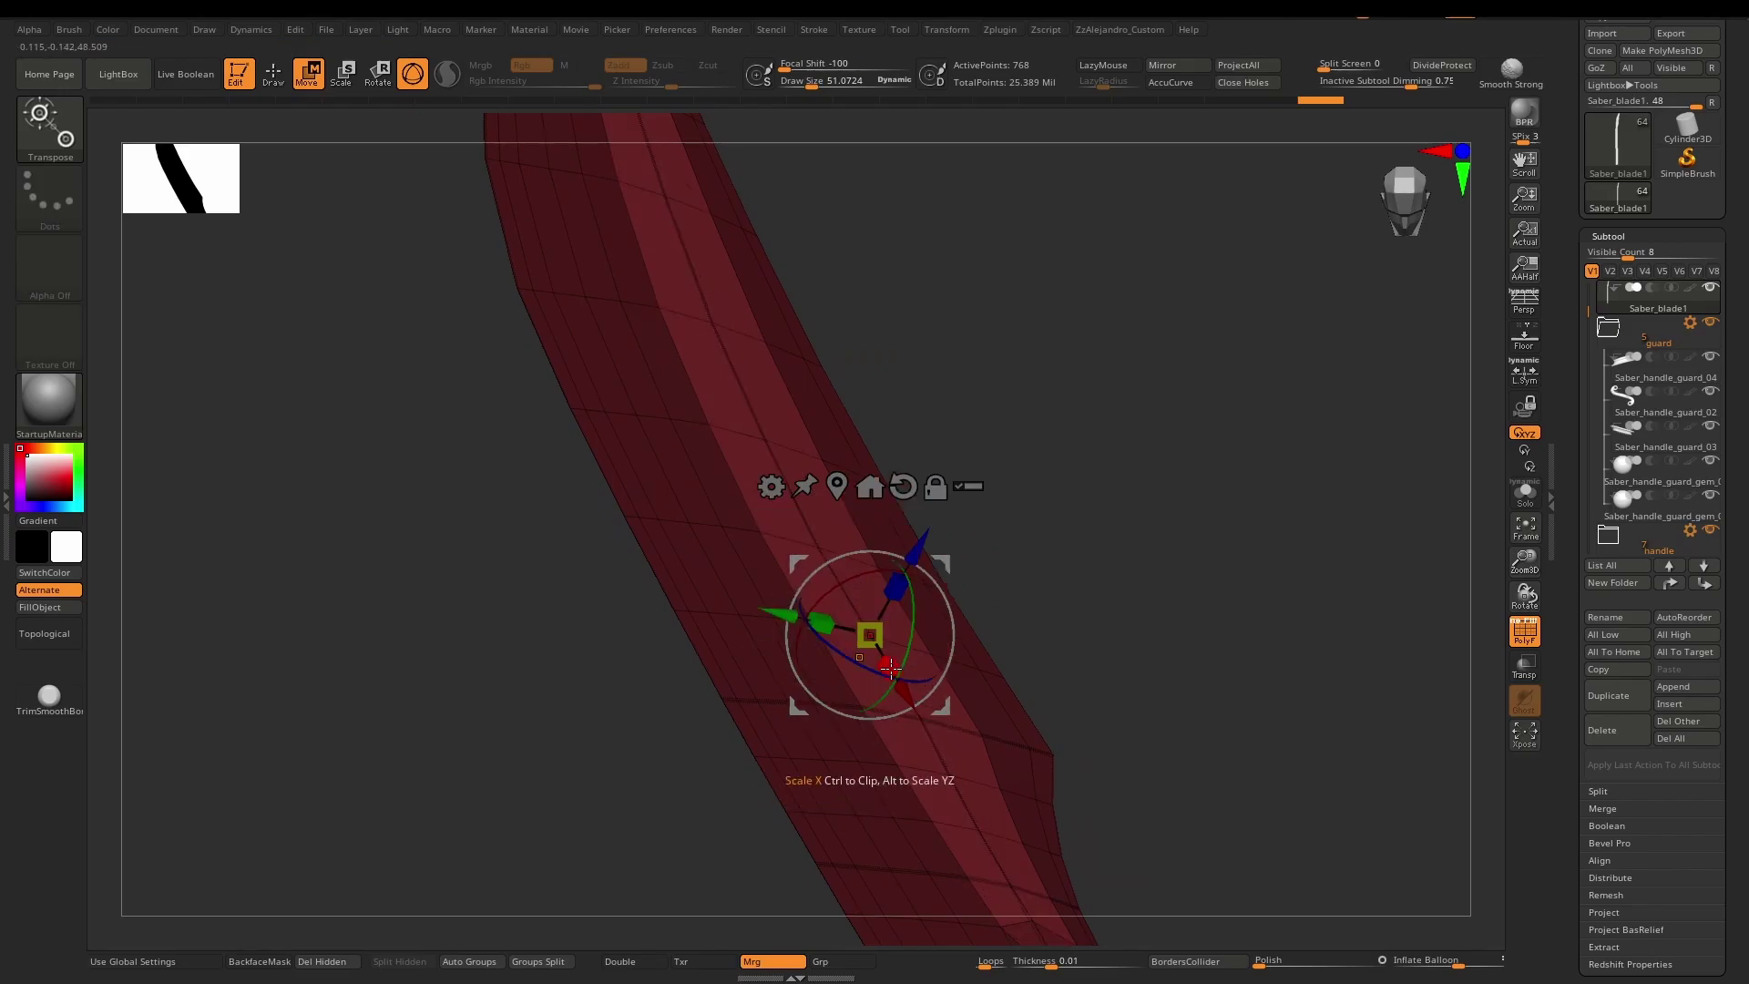
Clear the mask and polyframe display from the blade and return to sculpting with the Move brush.
right_click_drag(897, 659, 891, 655, "ctrl")
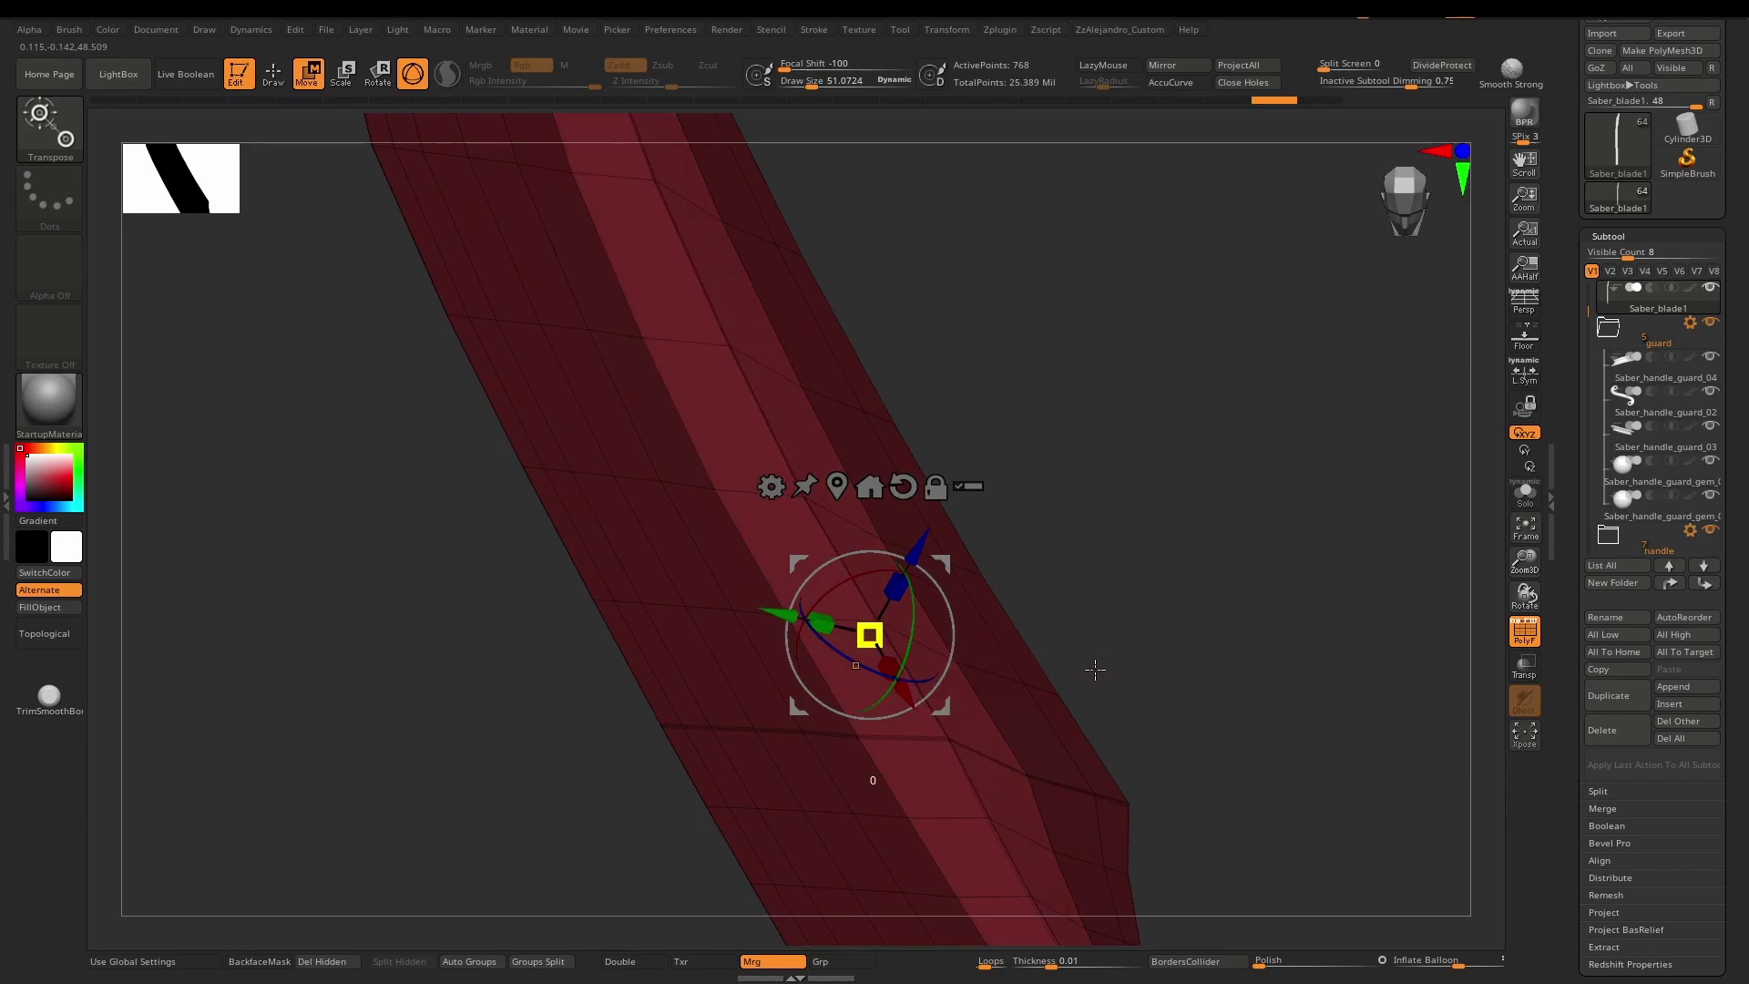
right_click_drag(955, 675, 933, 604)
left_click_drag(935, 603, 956, 587)
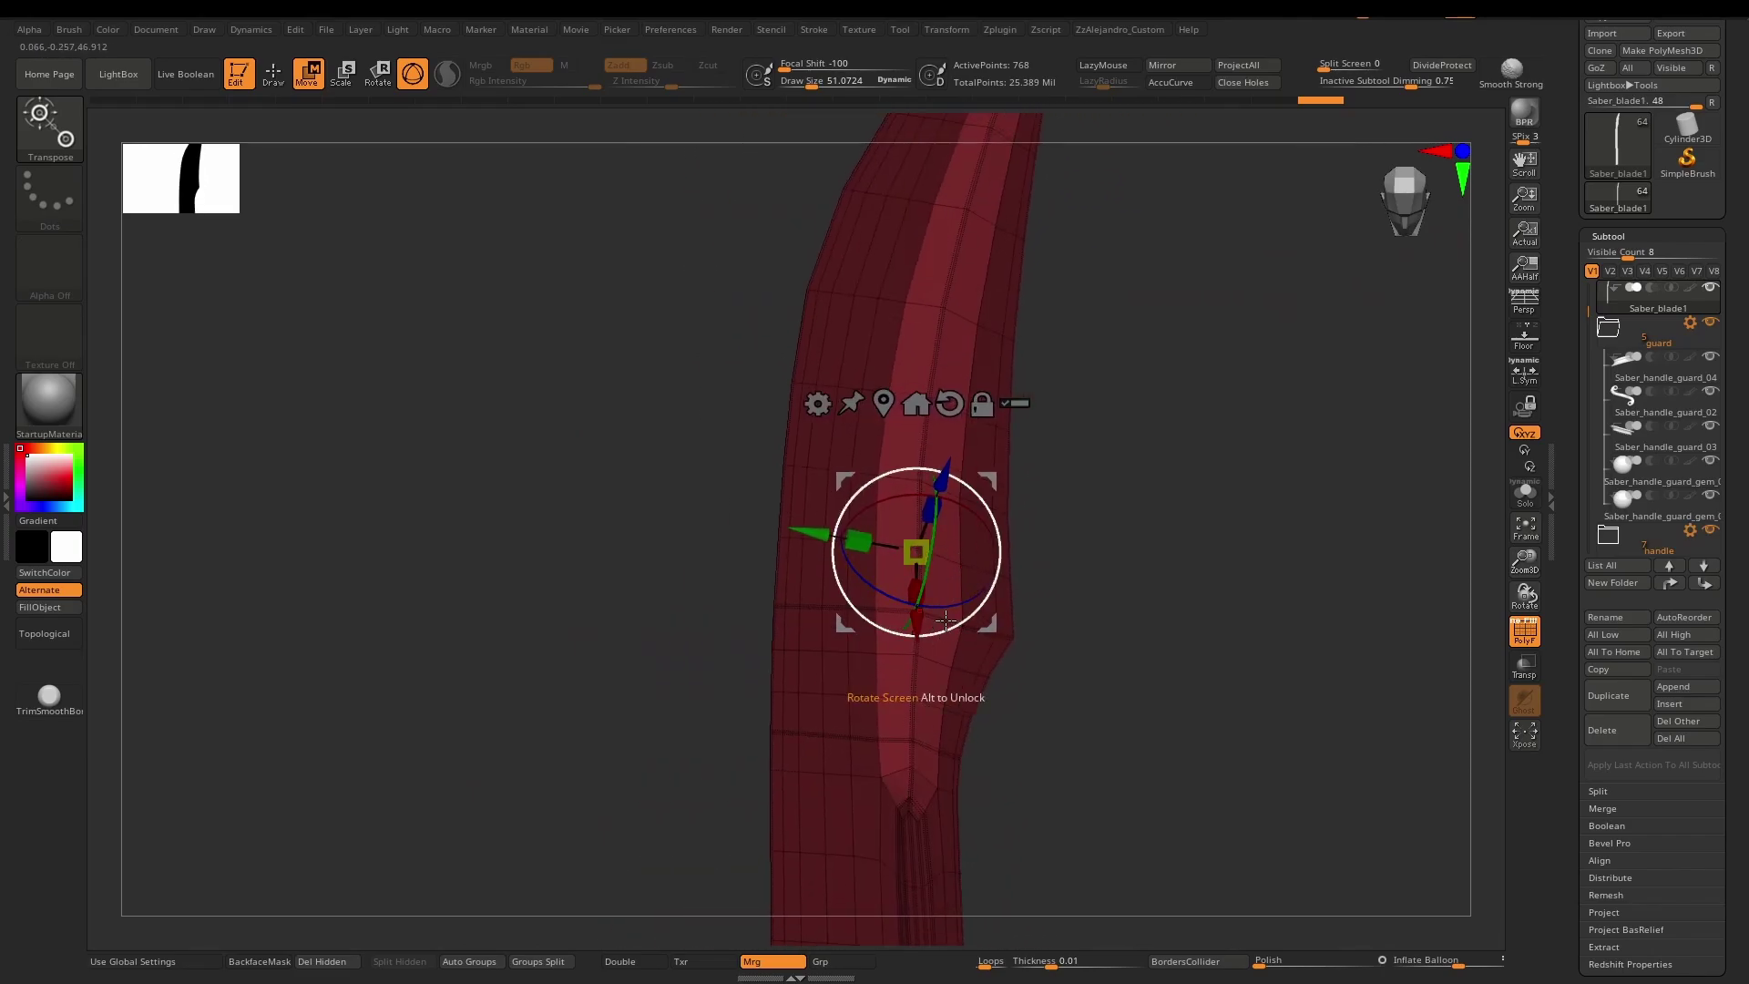
key("shift+f")
left_click_drag(1123, 506, 1075, 591, "ctrl")
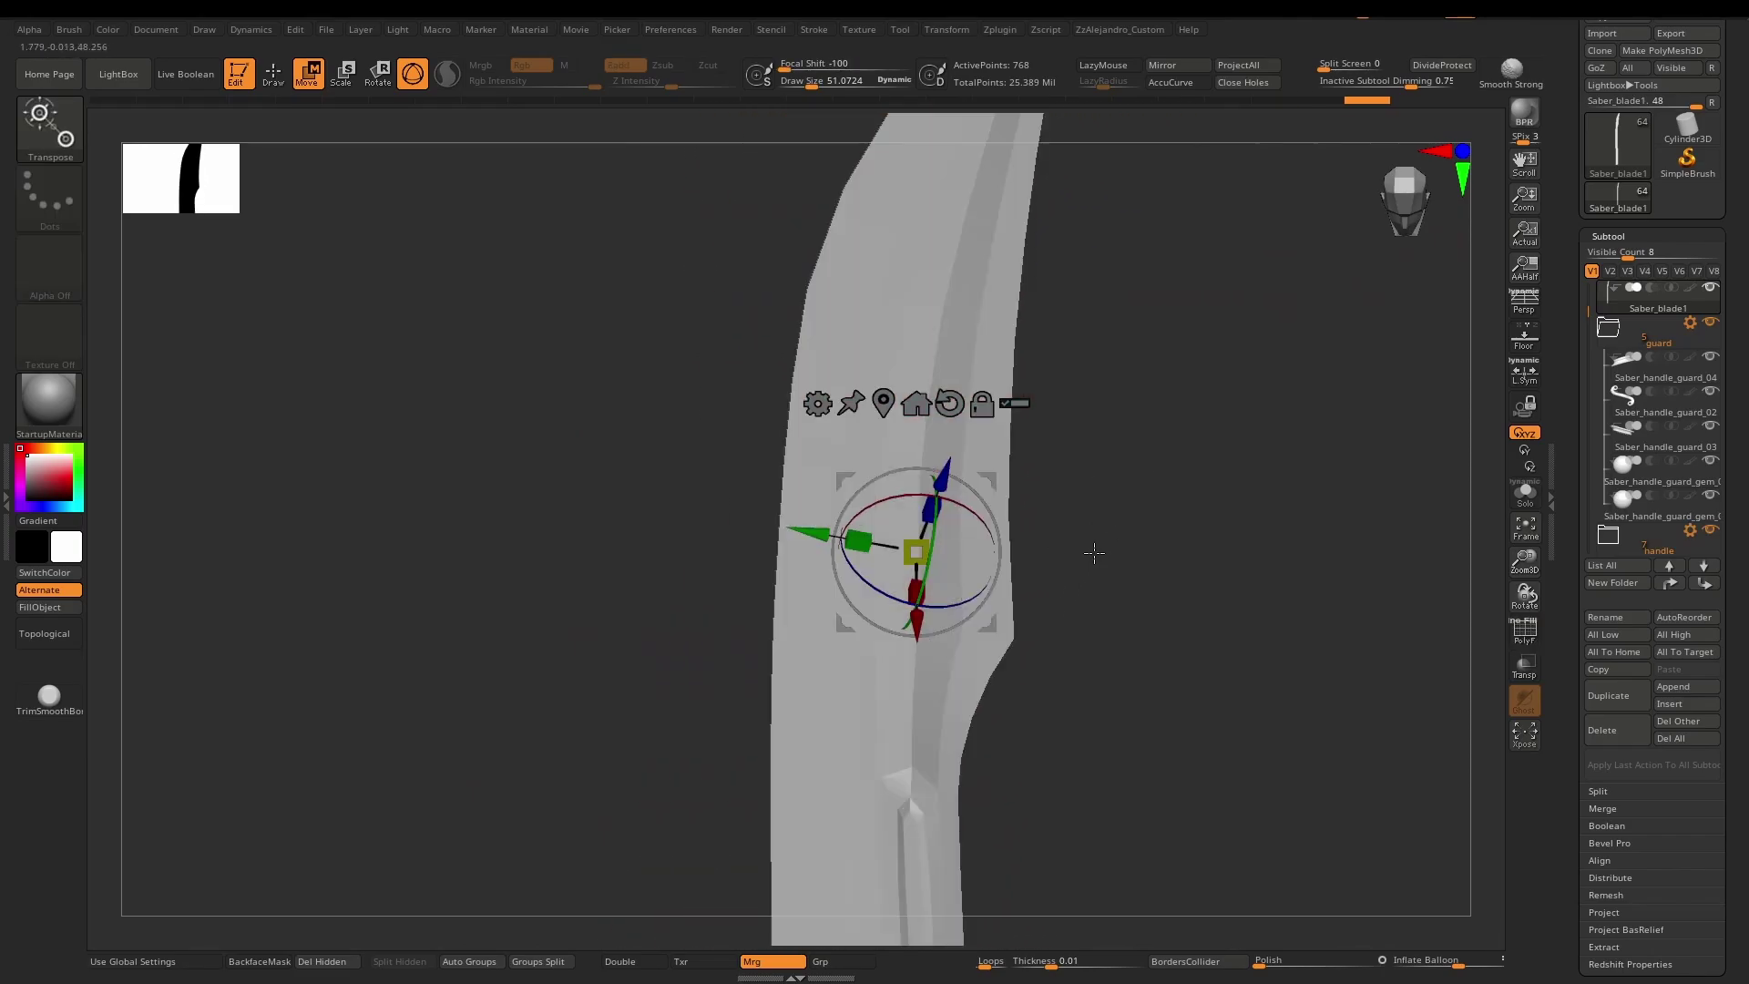
mouse_move(1088, 528)
left_mouse_down()
mouse_move(1081, 559)
mouse_move(1092, 527)
mouse_move(1053, 538)
mouse_move(1030, 625)
mouse_move(864, 483)
mouse_move(943, 536)
left_mouse_up()
key("q")
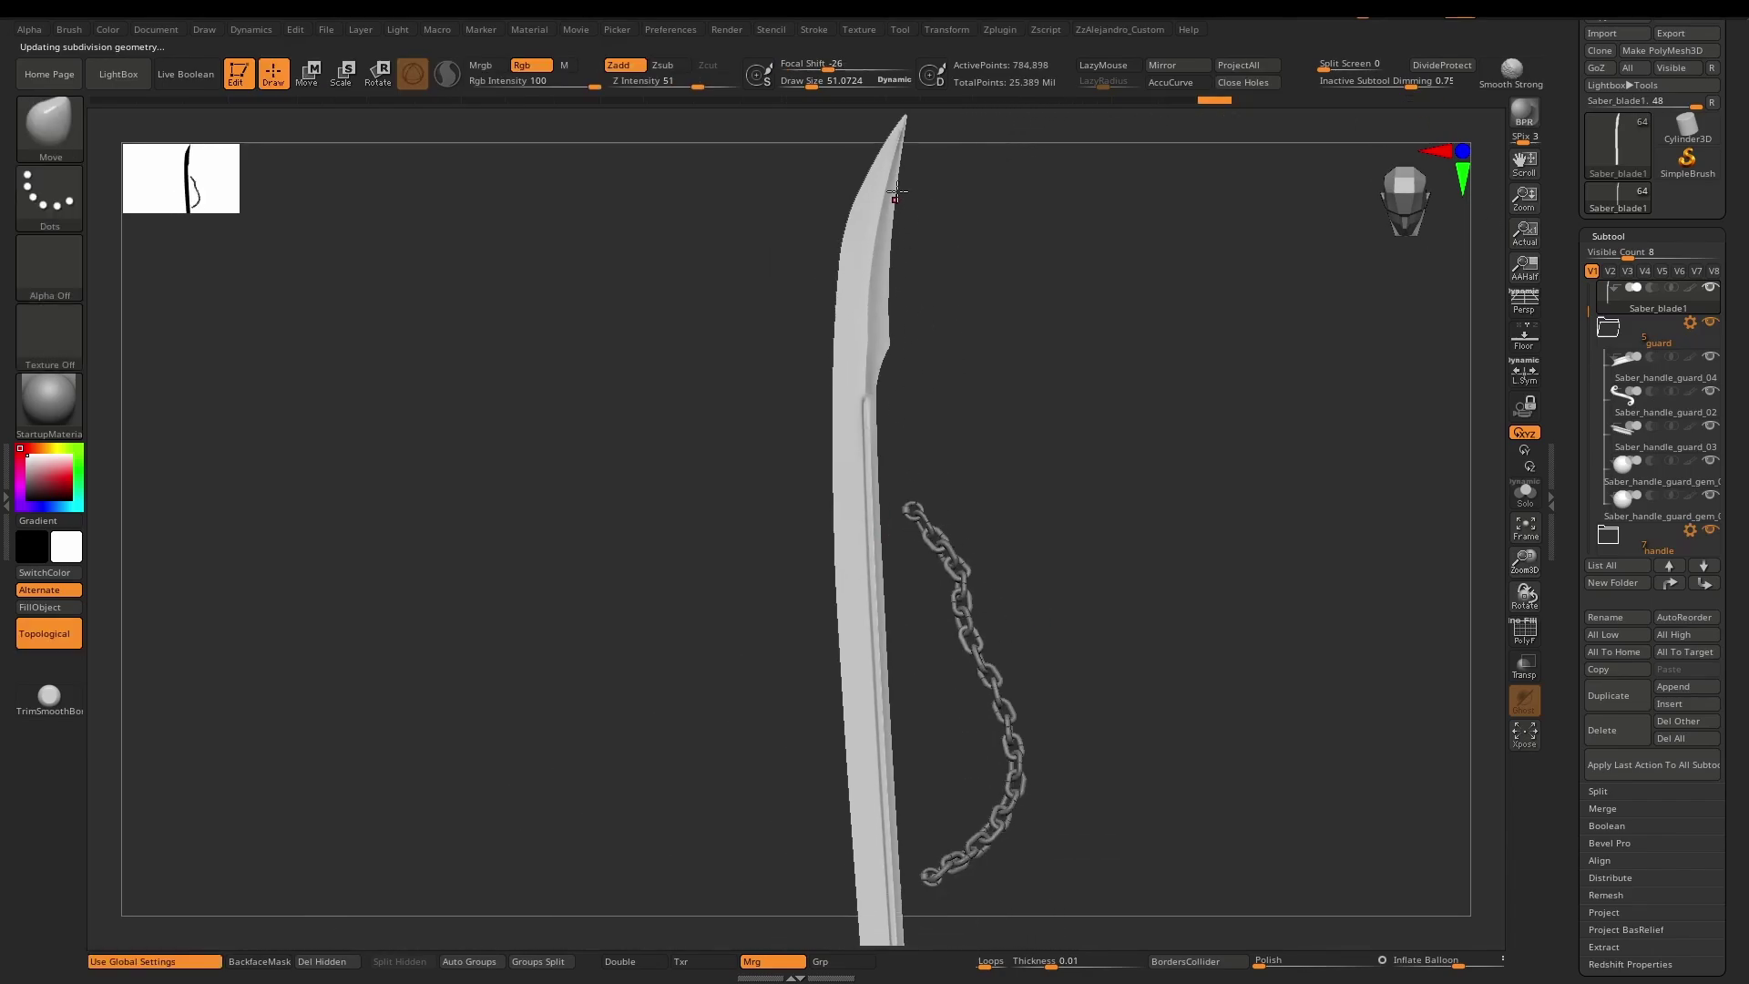
Enlarge the Move brush to a draw size of about 956 for adjusting the blade's ridge beside the notch.
right_click_drag(877, 341, 879, 452, "ctrl")
key("space")
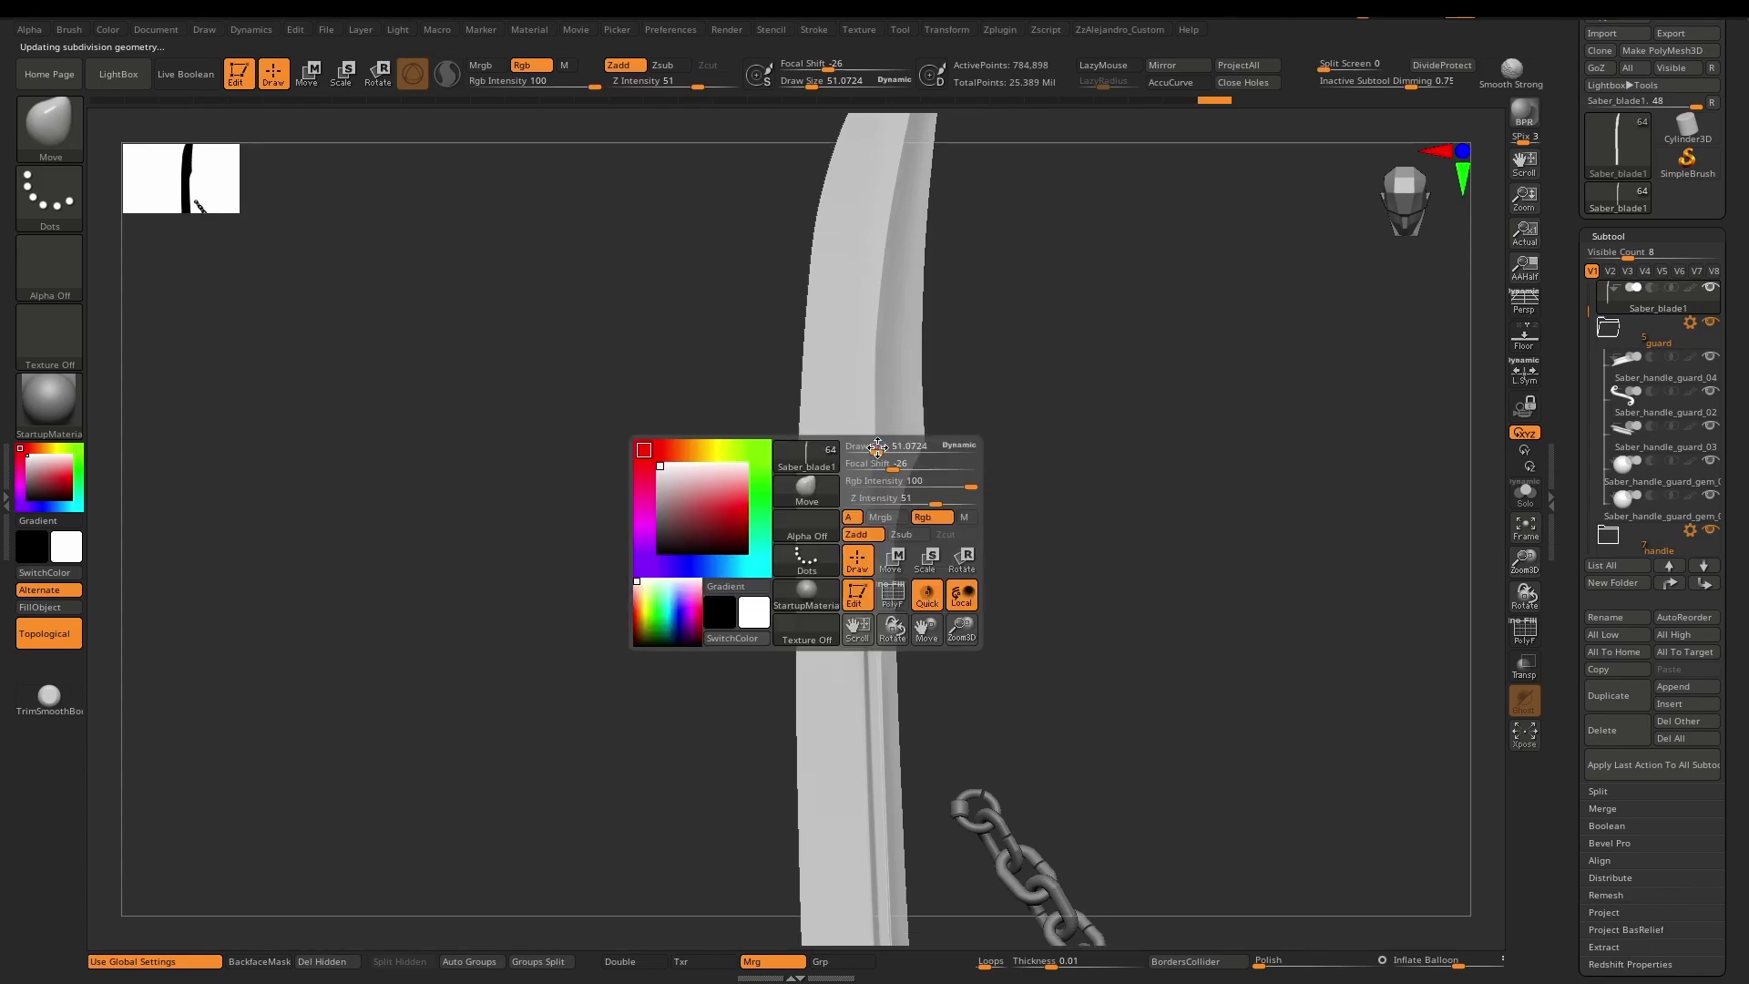
left_click_drag(879, 452, 904, 451)
right_click_drag(885, 410, 889, 435, "ctrl")
mouse_move(890, 435)
left_mouse_down("alt")
mouse_move(889, 458)
mouse_move(921, 460)
left_mouse_up("alt")
key("s")
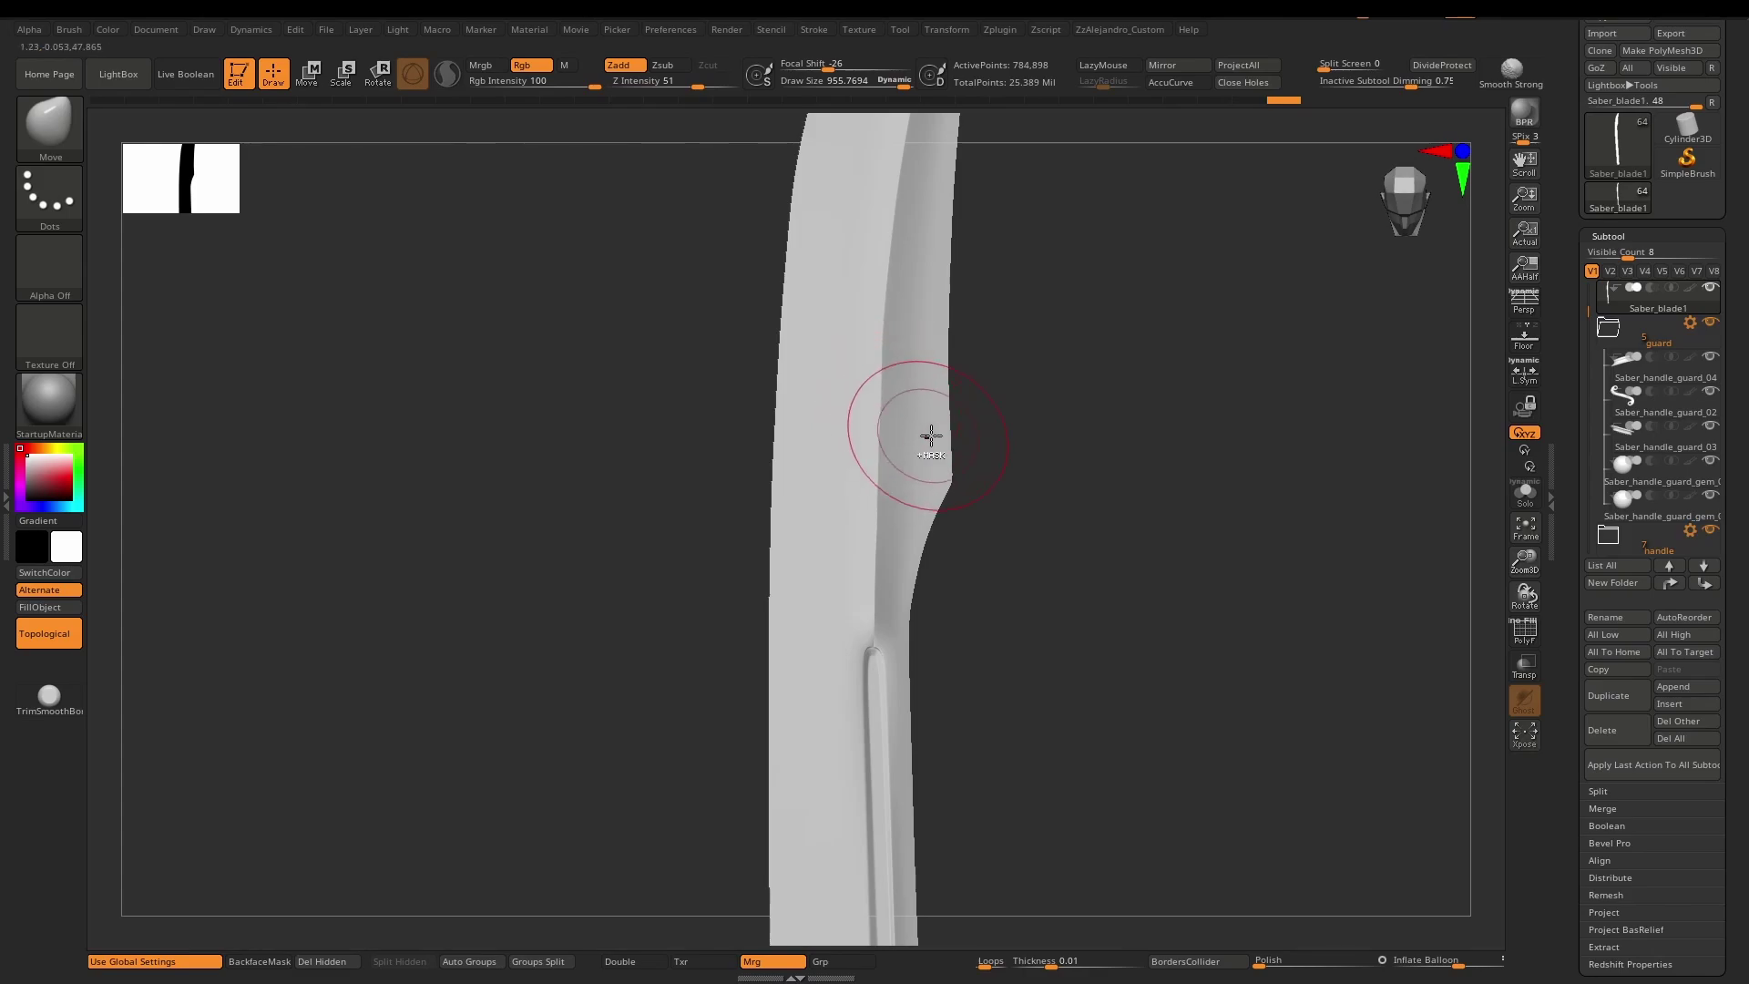
right_click_drag(925, 462, 894, 469, "shift")
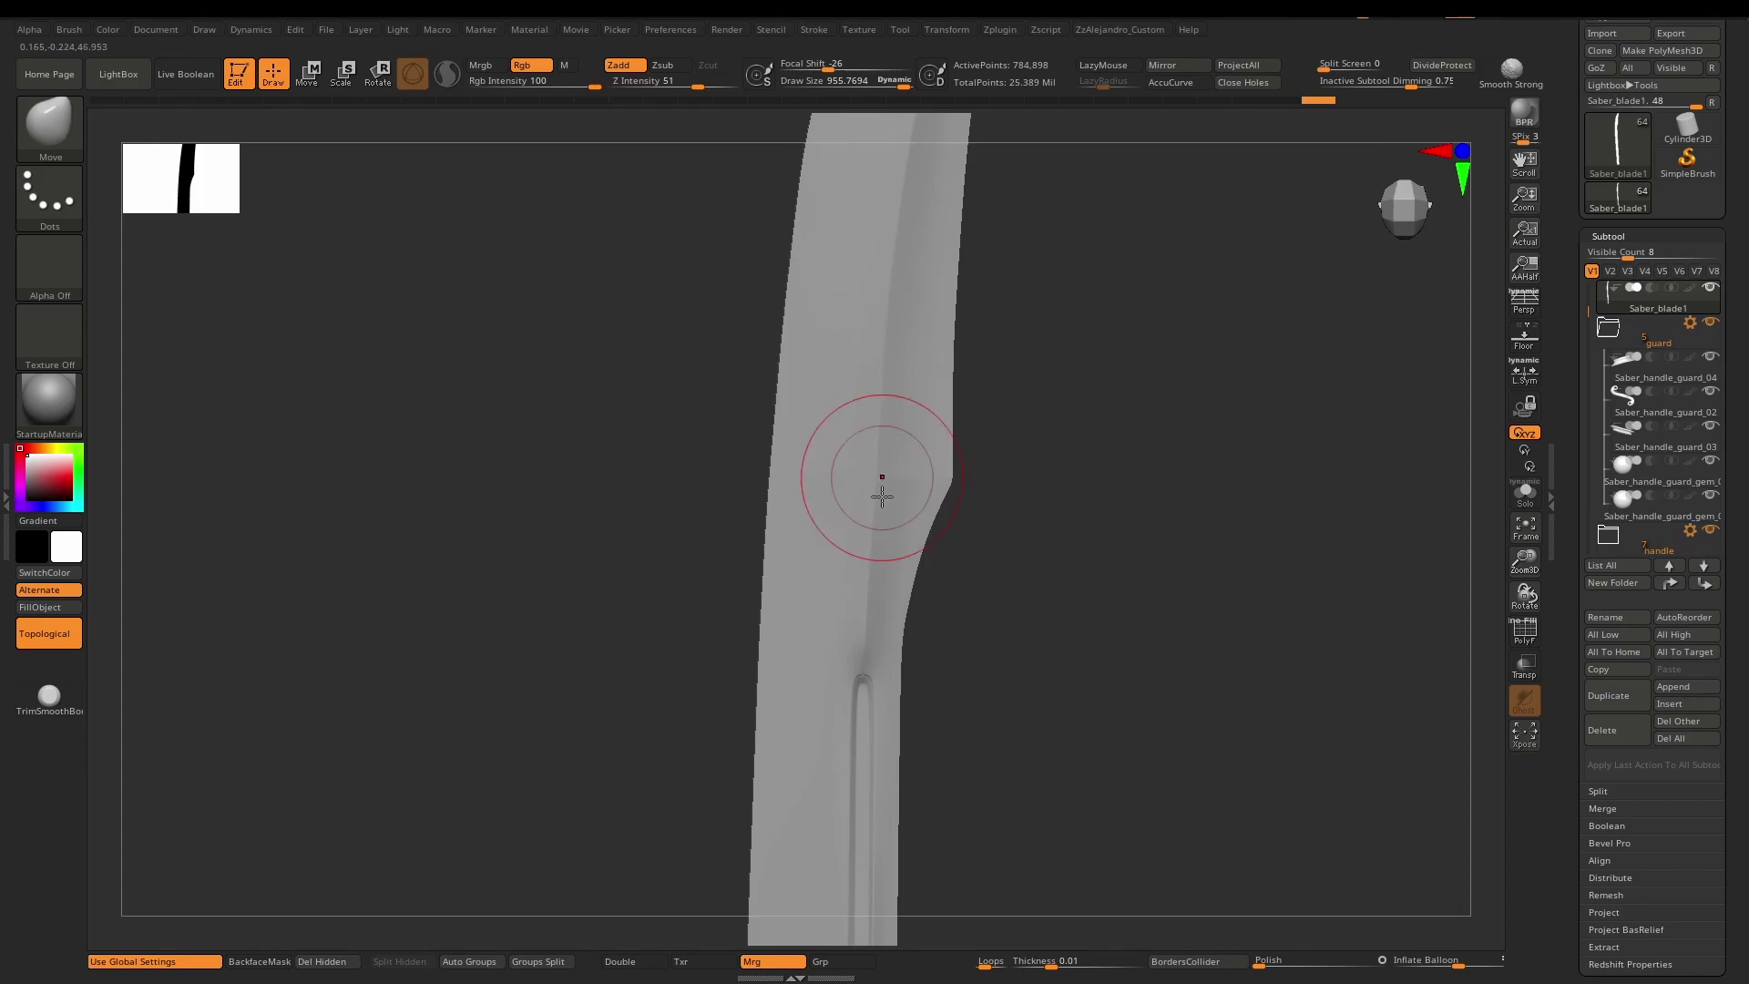
Smooth the blade's ridge just below the tip at a draw size of about 366.
mouse_move(878, 492)
right_mouse_down()
mouse_move(866, 515)
mouse_move(882, 453)
mouse_move(895, 547)
mouse_move(925, 414)
mouse_move(898, 477)
right_mouse_up()
key("space")
left_click_drag(890, 512, 839, 525)
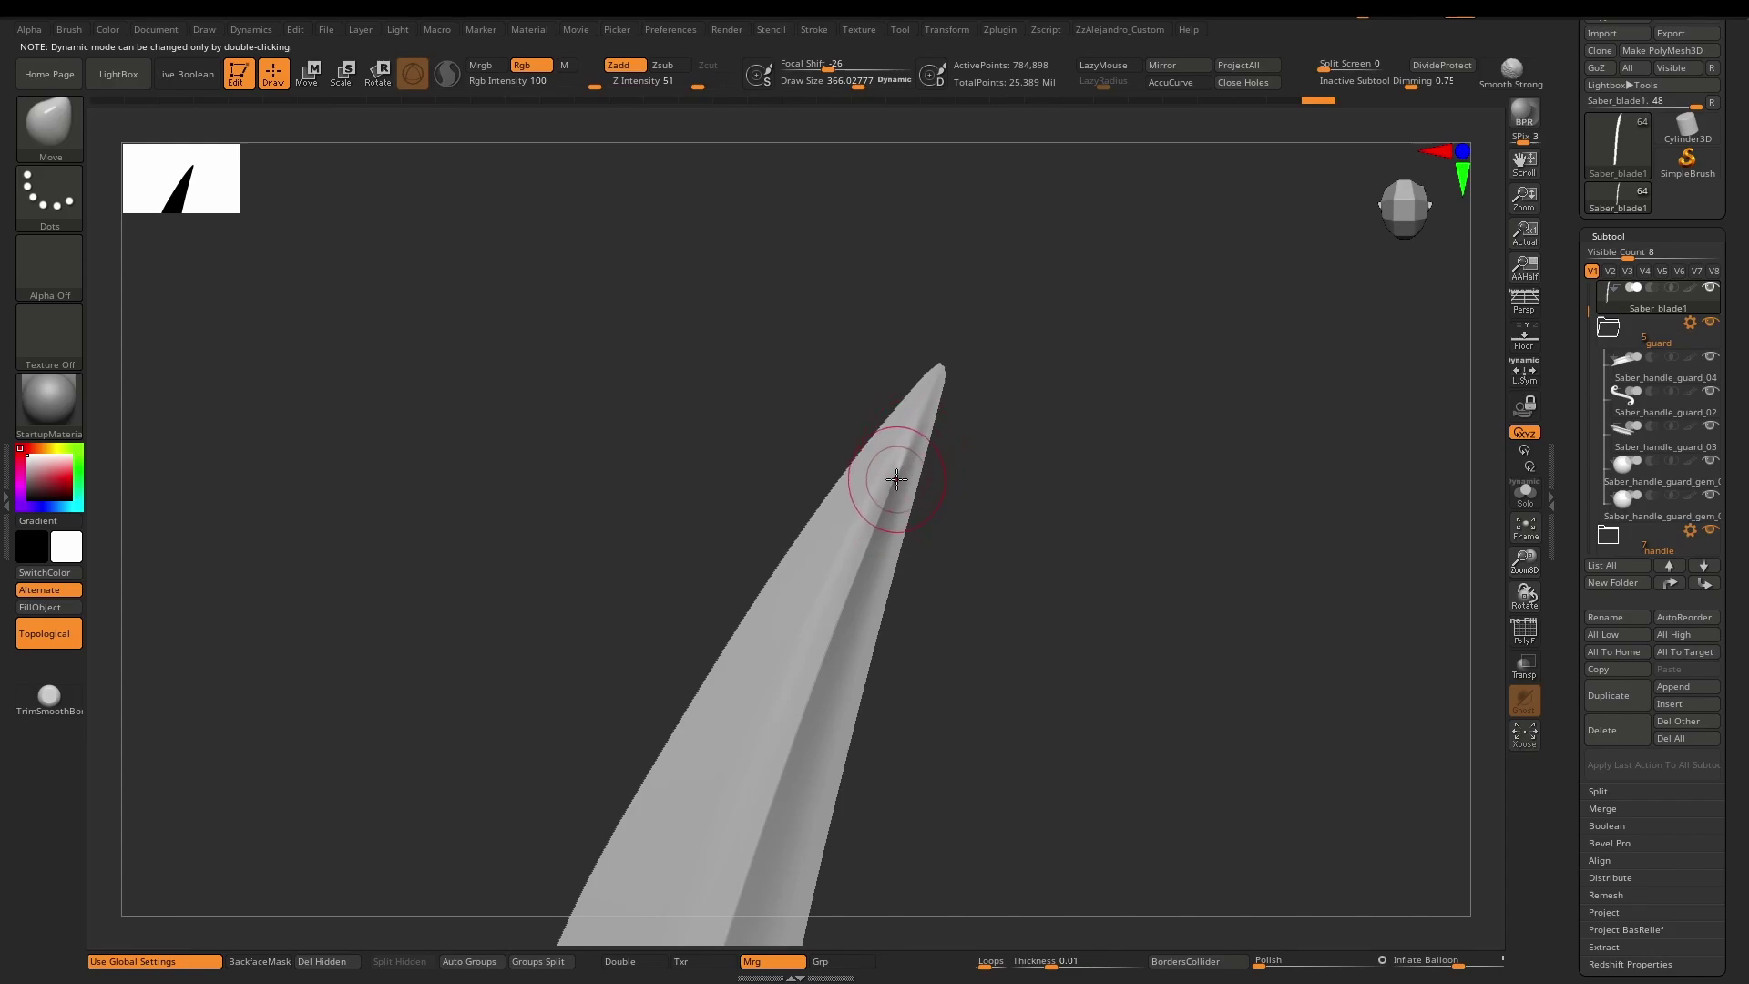
key("shift")
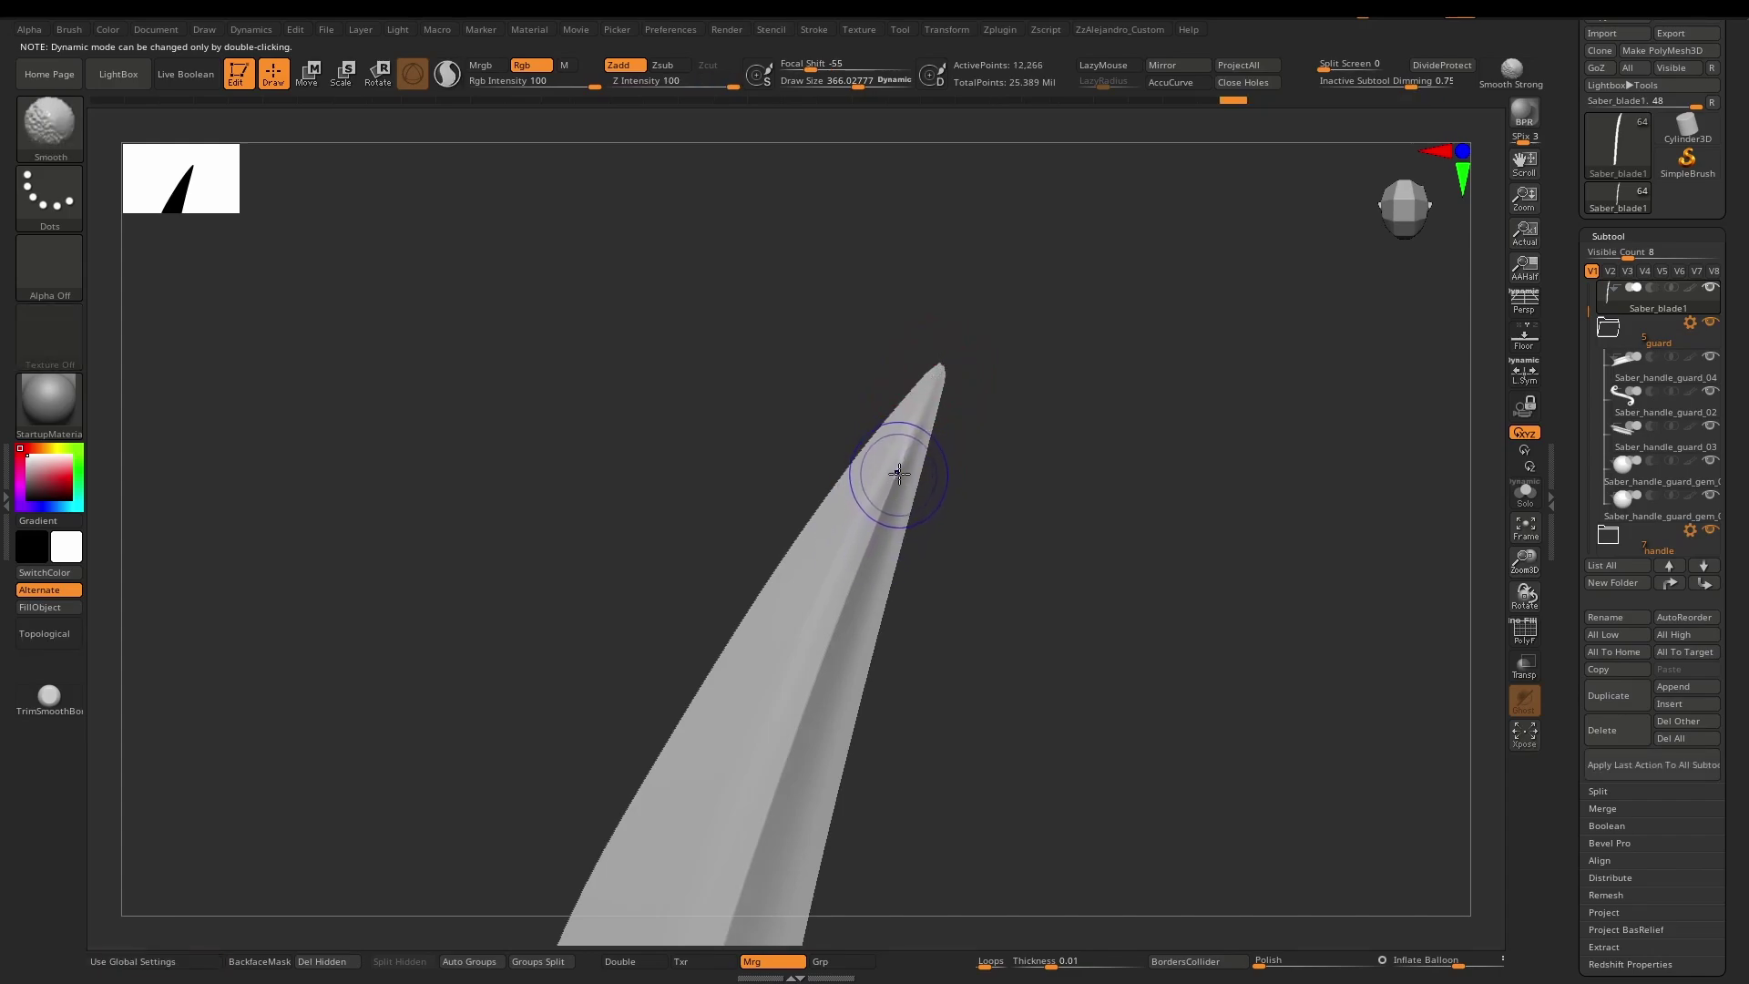
left_click_drag(900, 465, 889, 462, "shift")
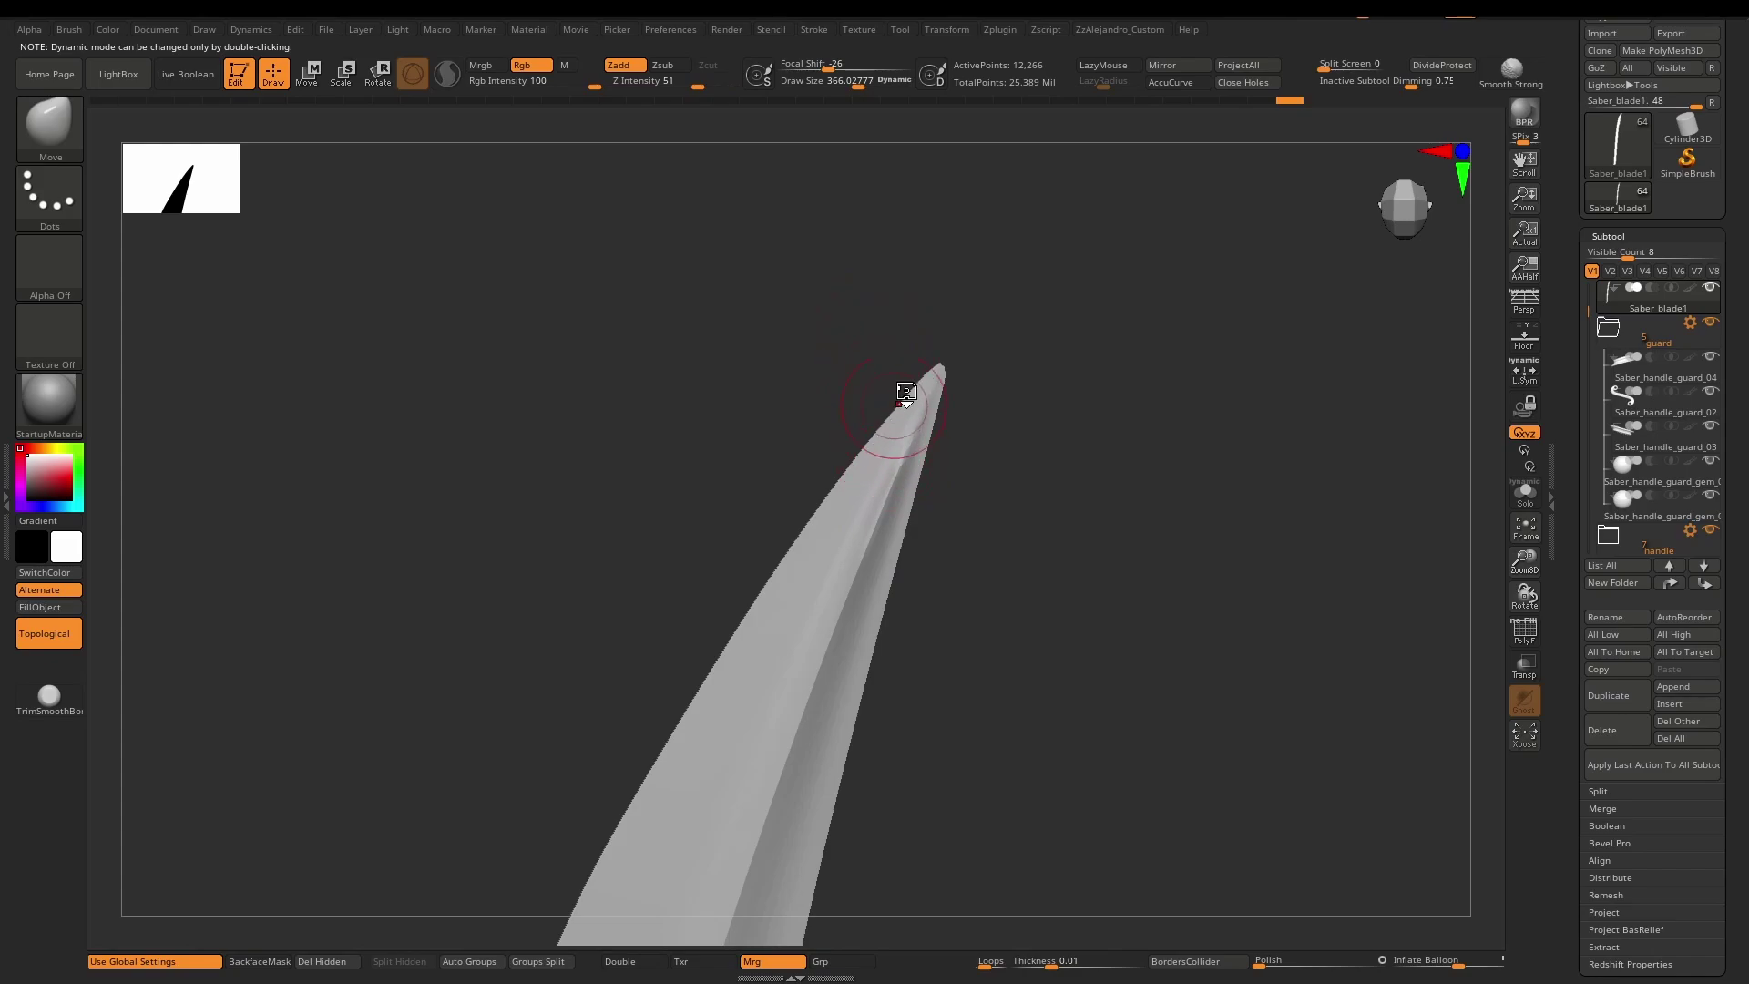
Sharpen the blade's tip with the sharp Knife brush at a draw size of about 208.
key("k")
key("space")
left_click_drag(920, 406, 902, 406)
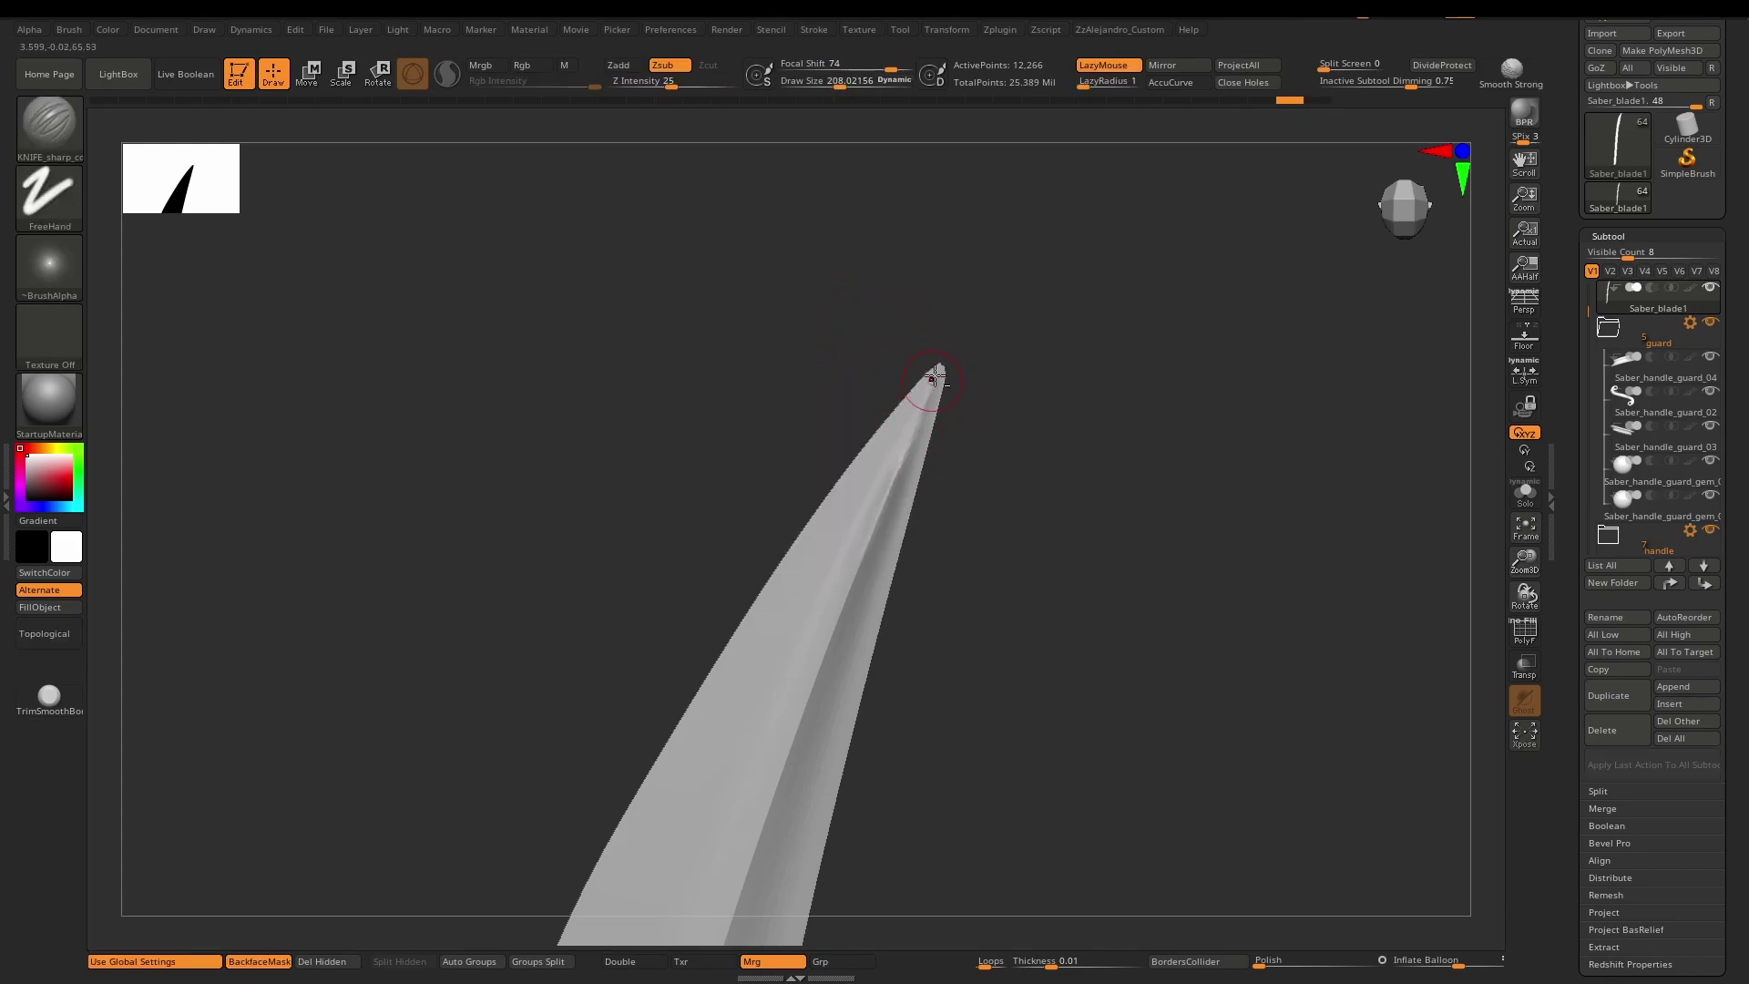
mouse_move(910, 501)
right_mouse_down("ctrl")
mouse_move(882, 548)
mouse_move(888, 410)
right_mouse_up("ctrl")
left_click_drag(913, 456, 948, 363)
Set the Knife brush's draw size to about 314 for work around the blade's notch.
mouse_move(874, 597)
right_mouse_down("alt")
mouse_move(914, 406)
mouse_move(886, 446)
mouse_move(917, 431)
mouse_move(762, 441)
mouse_move(899, 480)
right_mouse_up("alt")
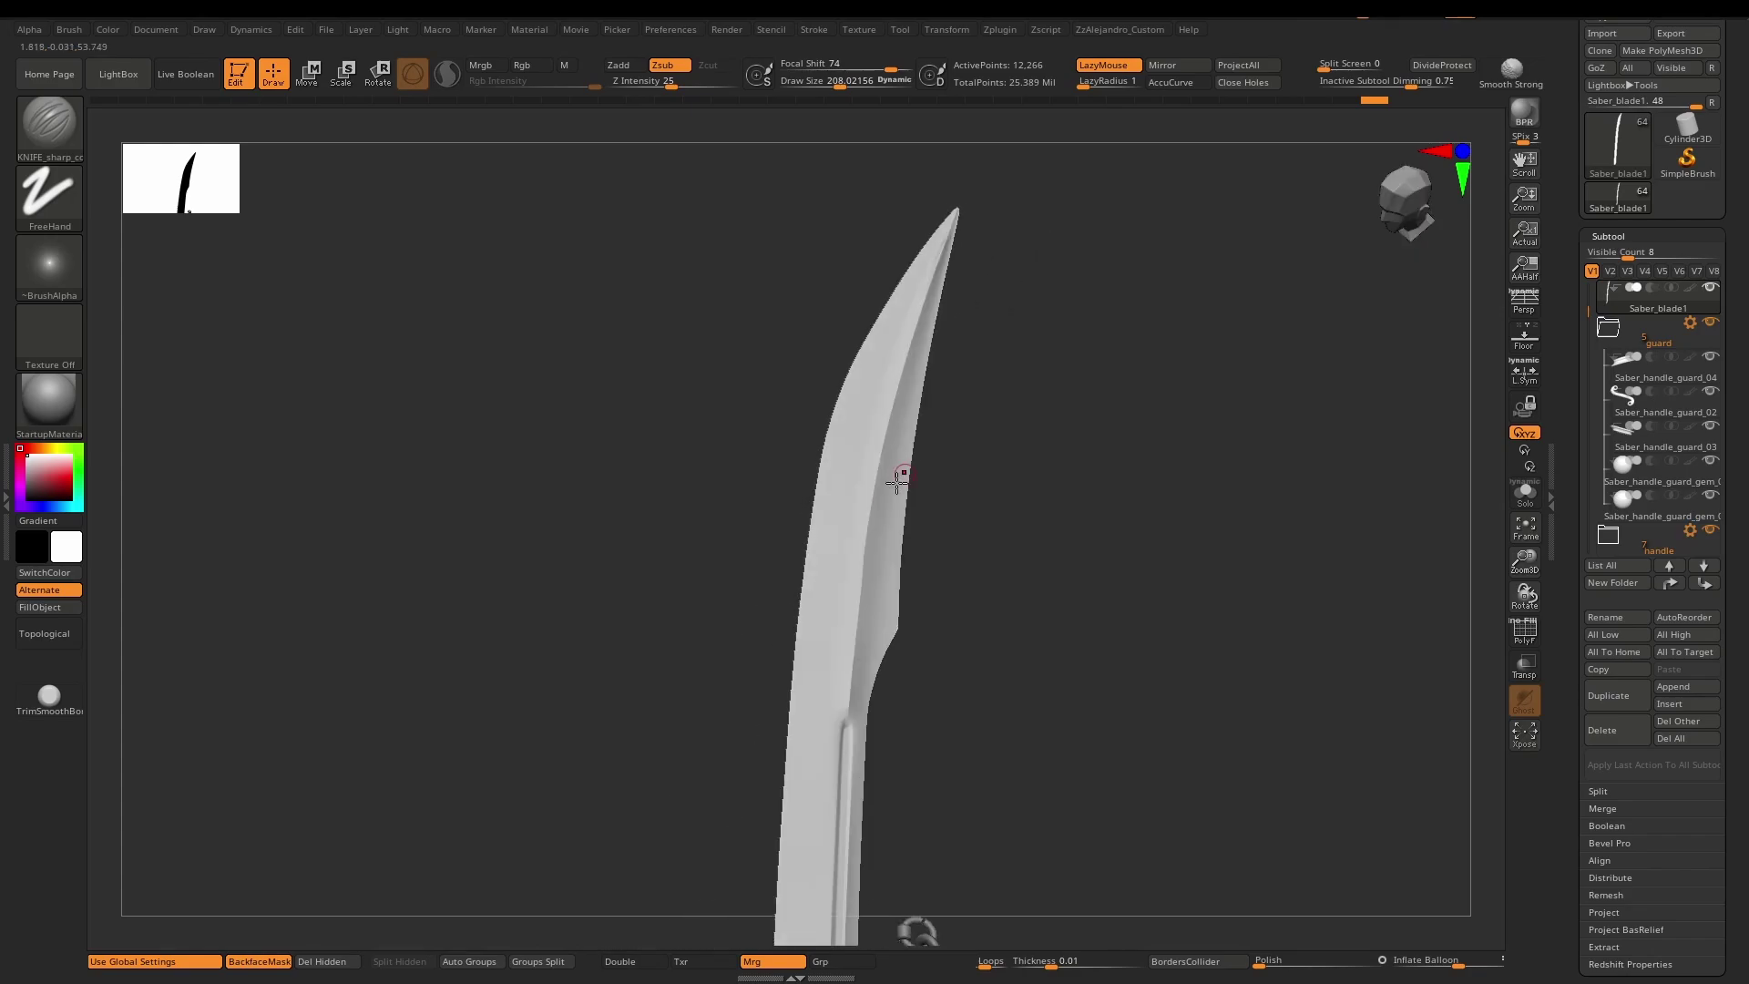
mouse_move(842, 684)
right_mouse_down("alt")
mouse_move(862, 540)
mouse_move(871, 554)
right_mouse_up("alt")
key("space")
left_click_drag(871, 550, 882, 549)
right_click_drag(880, 549, 871, 557)
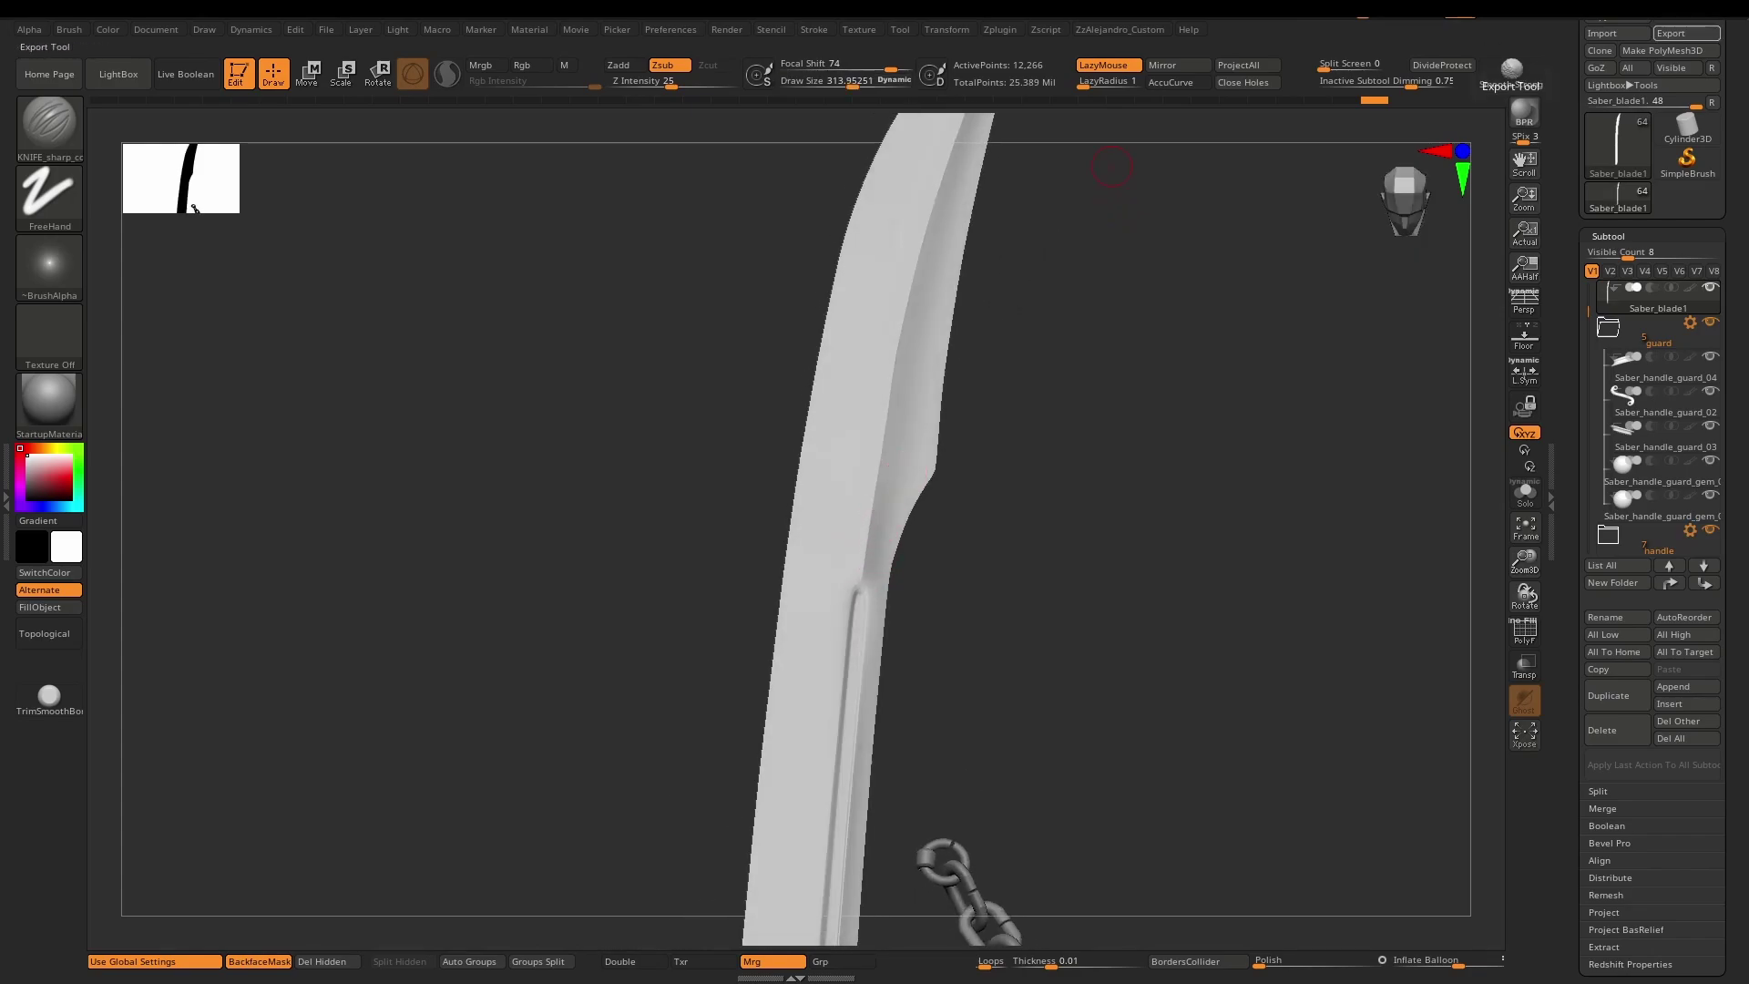
Bring up the saber reference in PureRef and examine the blade's notch and the start of its groove.
right_click_drag(1748, 469, 882, 512)
scroll(880, 474, "up", 5)
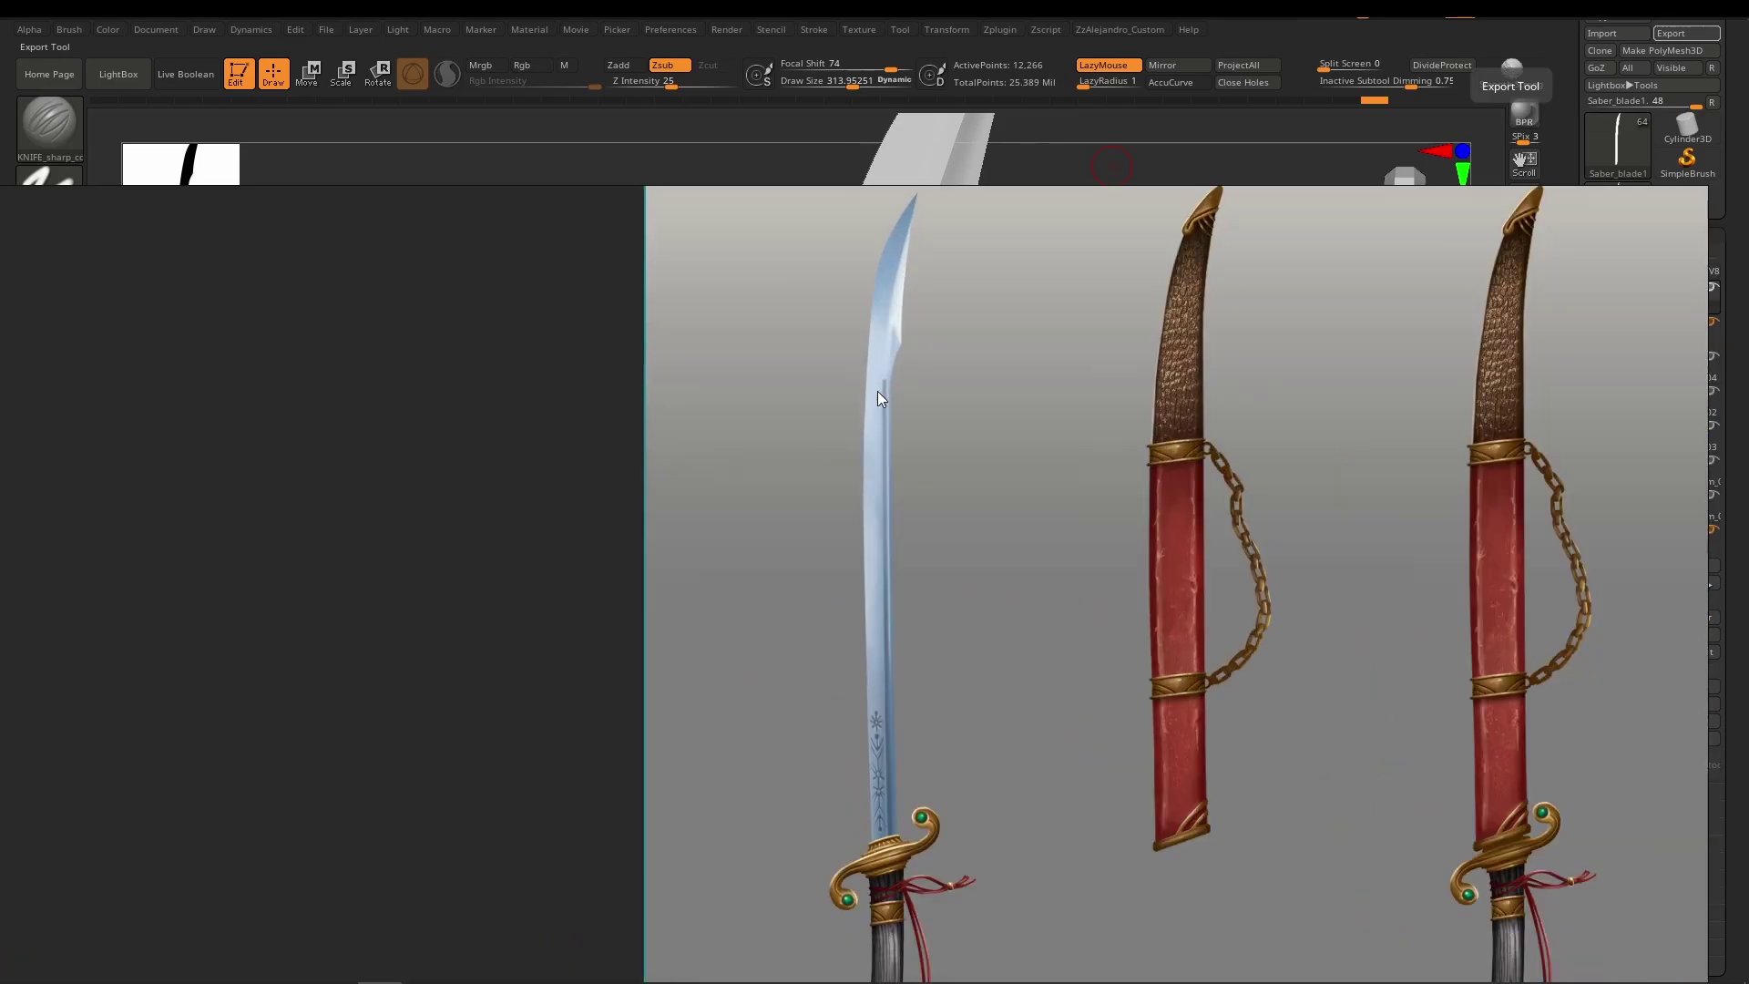
scroll(878, 391, "up", 5)
left_click_drag(894, 411, 902, 555)
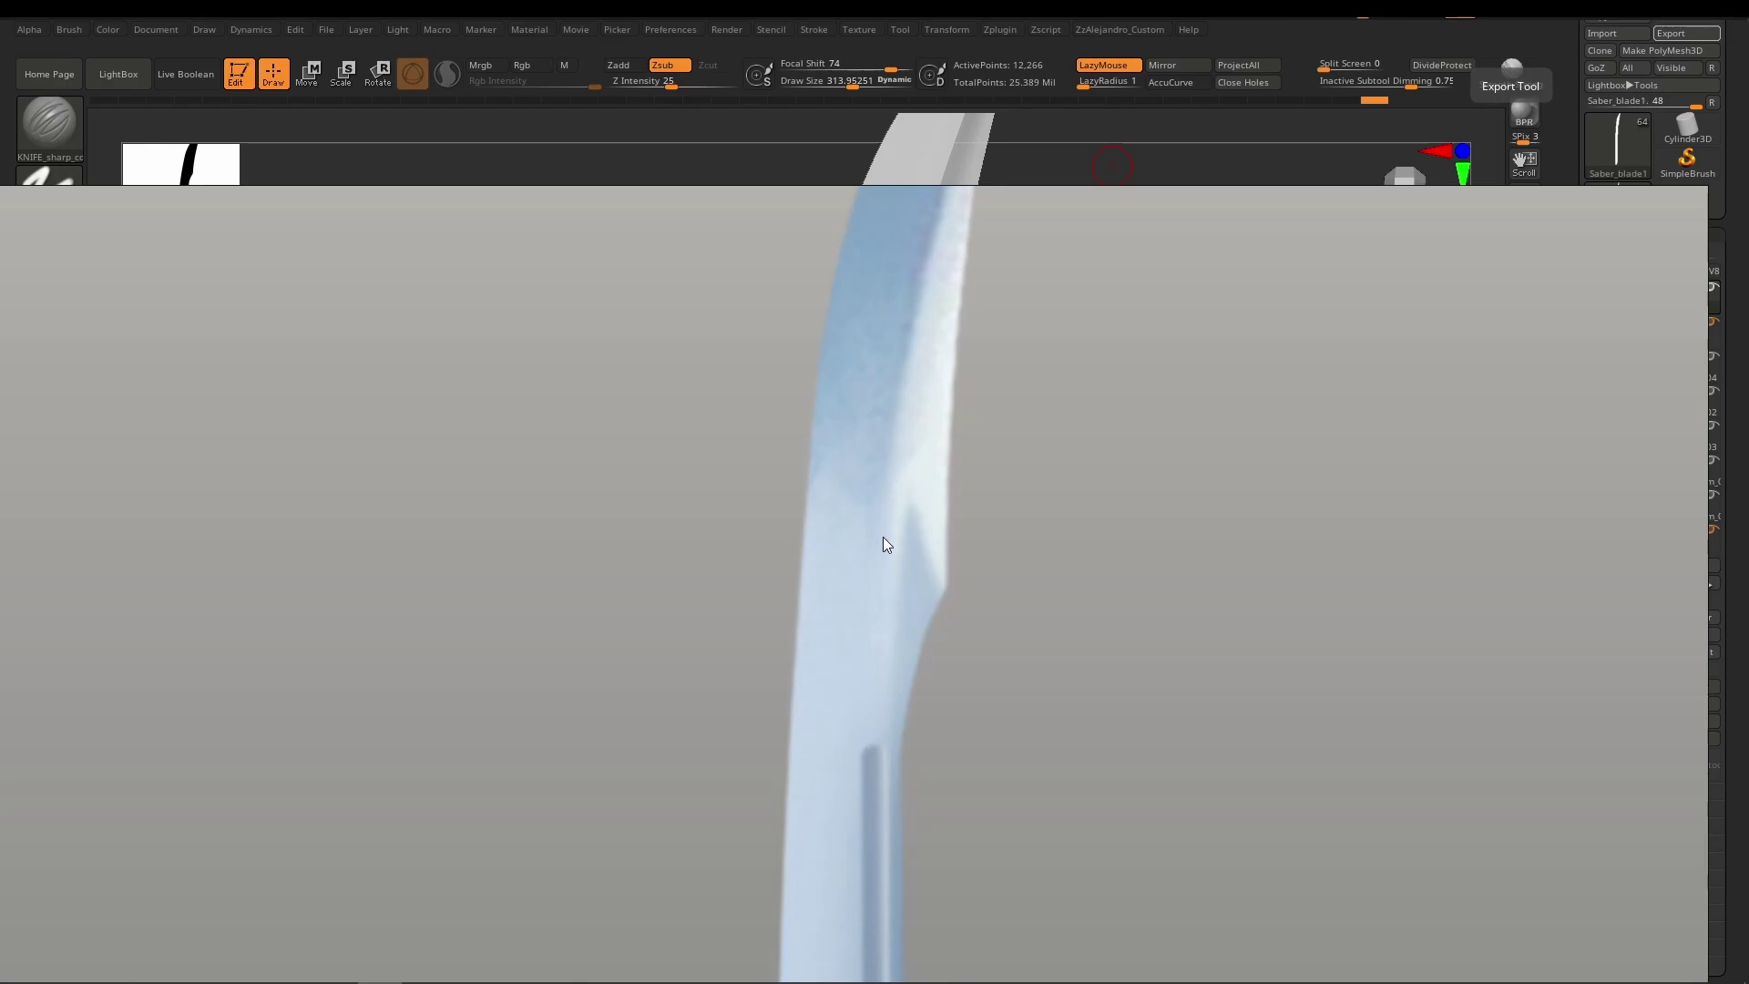
right_click_drag(956, 402, 1748, 439)
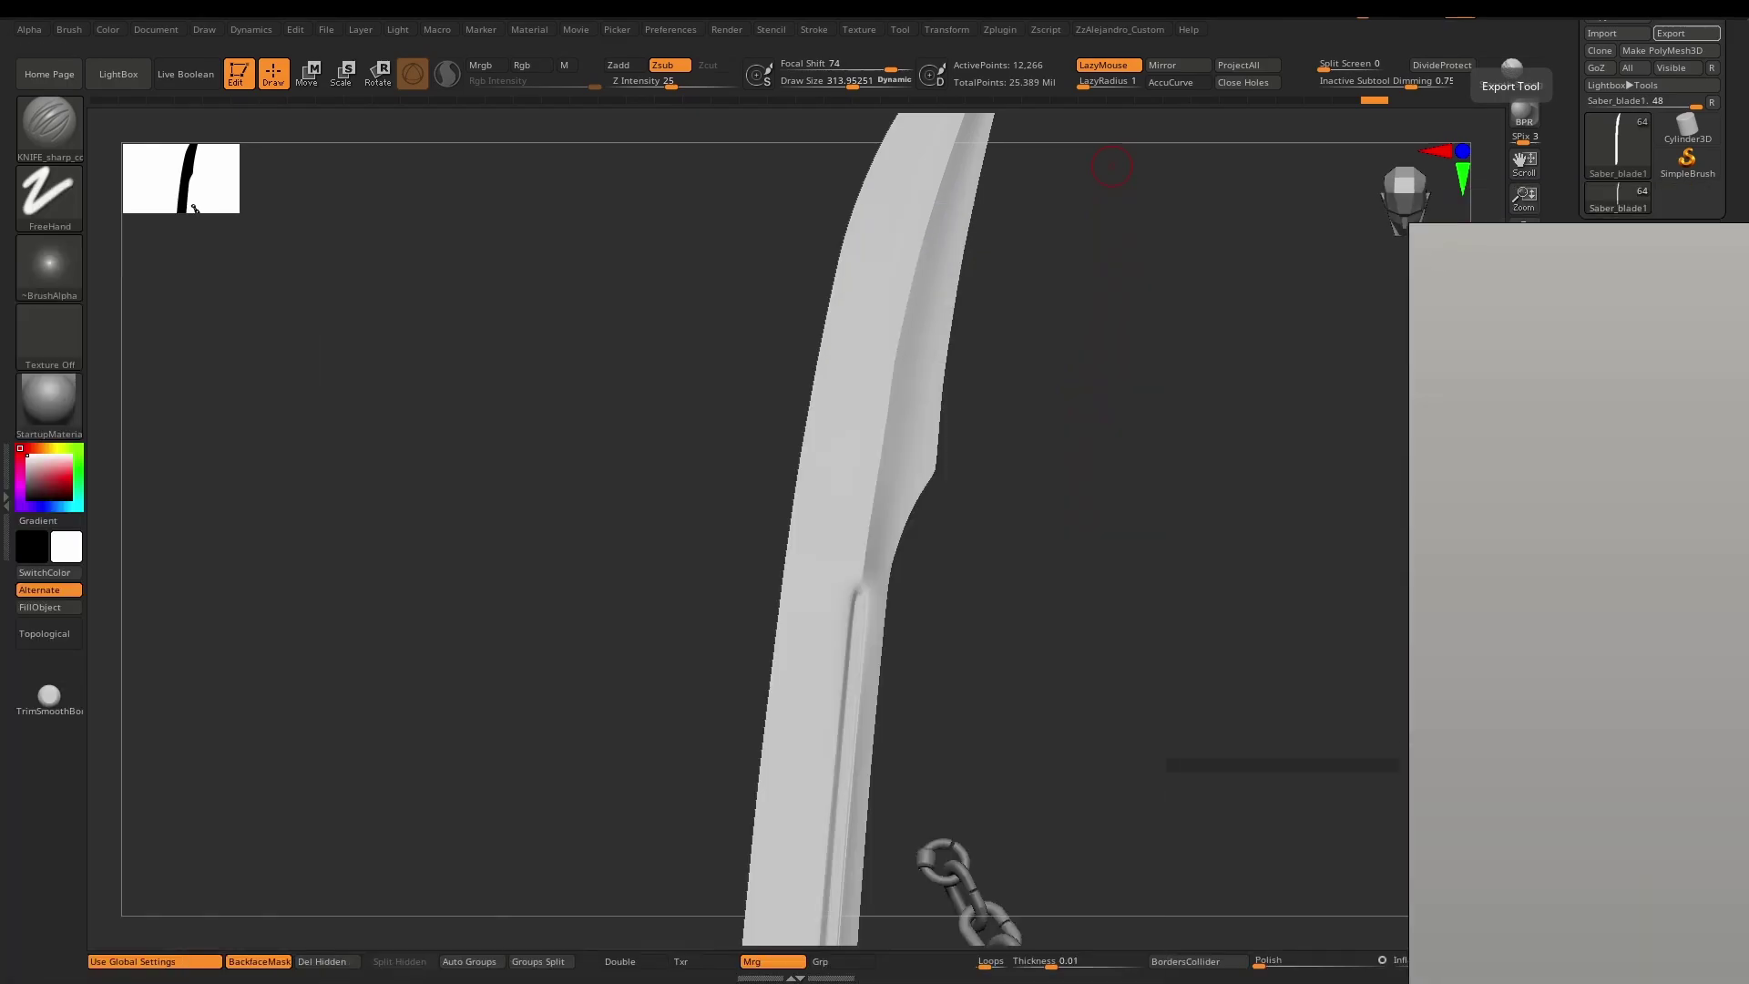
Smooth the end of the blade's central ridge between the notch and the start of the groove.
left_click_drag(1190, 646, 1155, 620)
left_click_drag(920, 637, 966, 820, "alt")
left_click_drag(965, 875, 956, 588, "alt")
left_click_drag(973, 722, 934, 615, "alt")
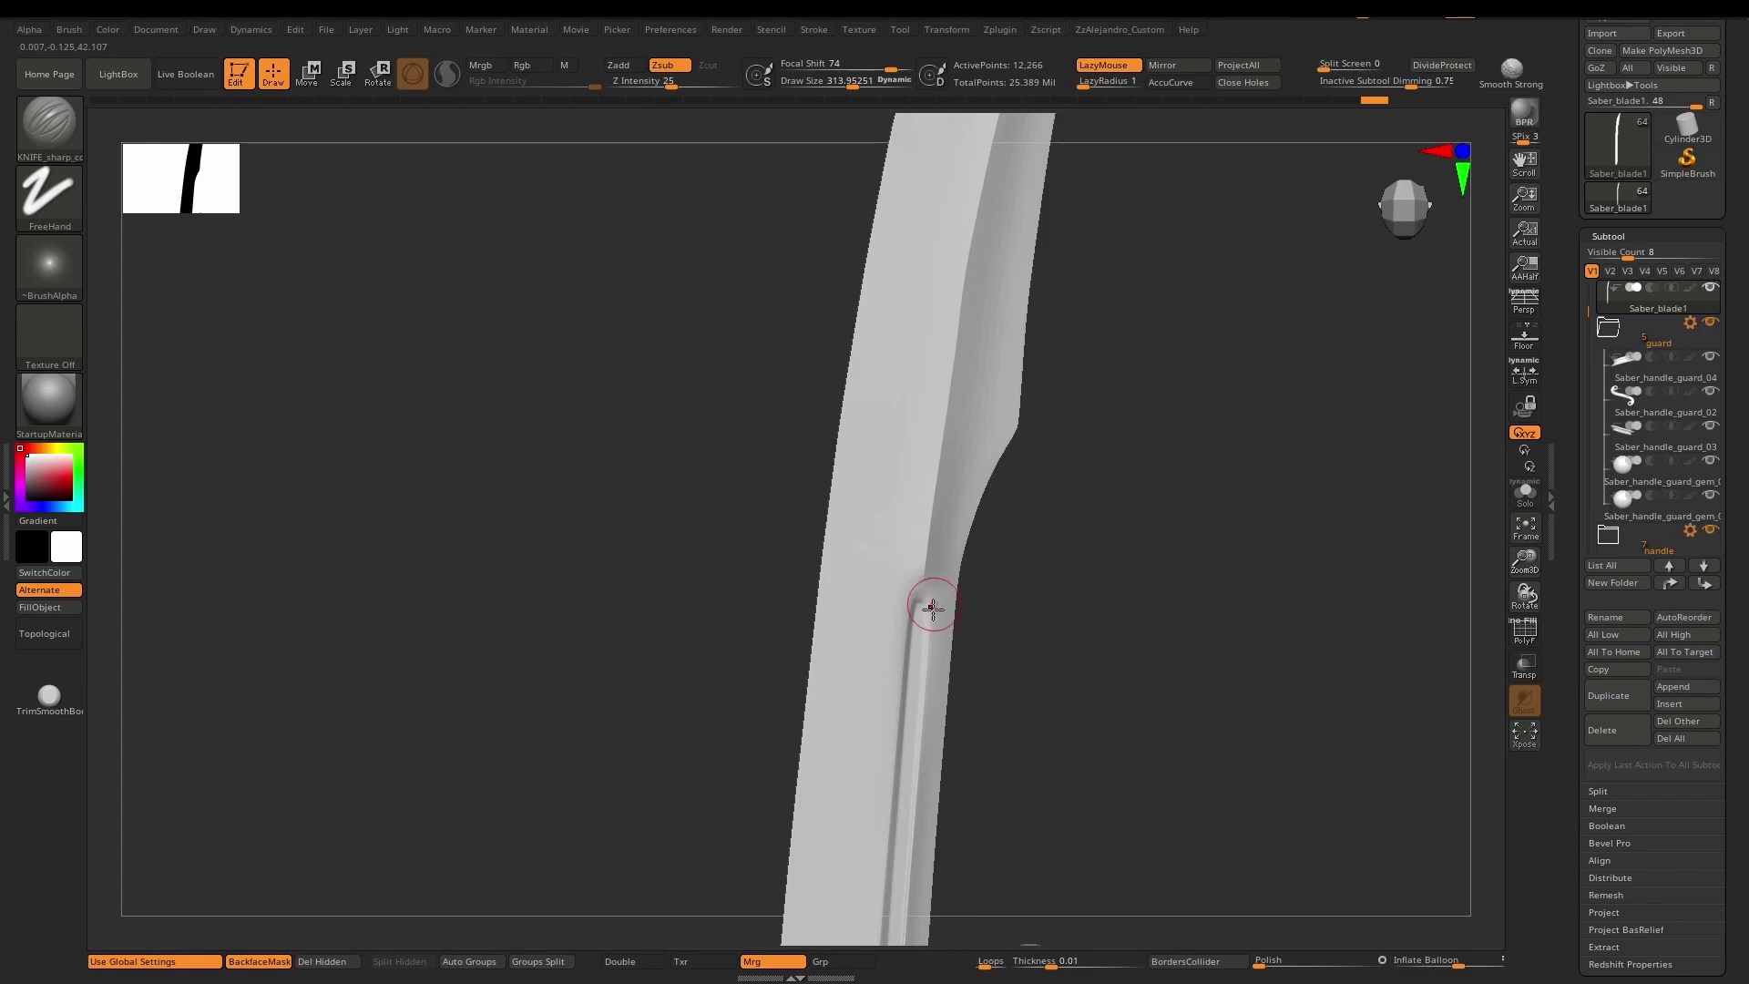
mouse_move(932, 608)
right_mouse_down()
mouse_move(913, 555)
mouse_move(925, 573)
right_mouse_up()
mouse_move(920, 558)
left_mouse_down("shift")
mouse_move(931, 459)
mouse_move(917, 569)
left_mouse_up("shift")
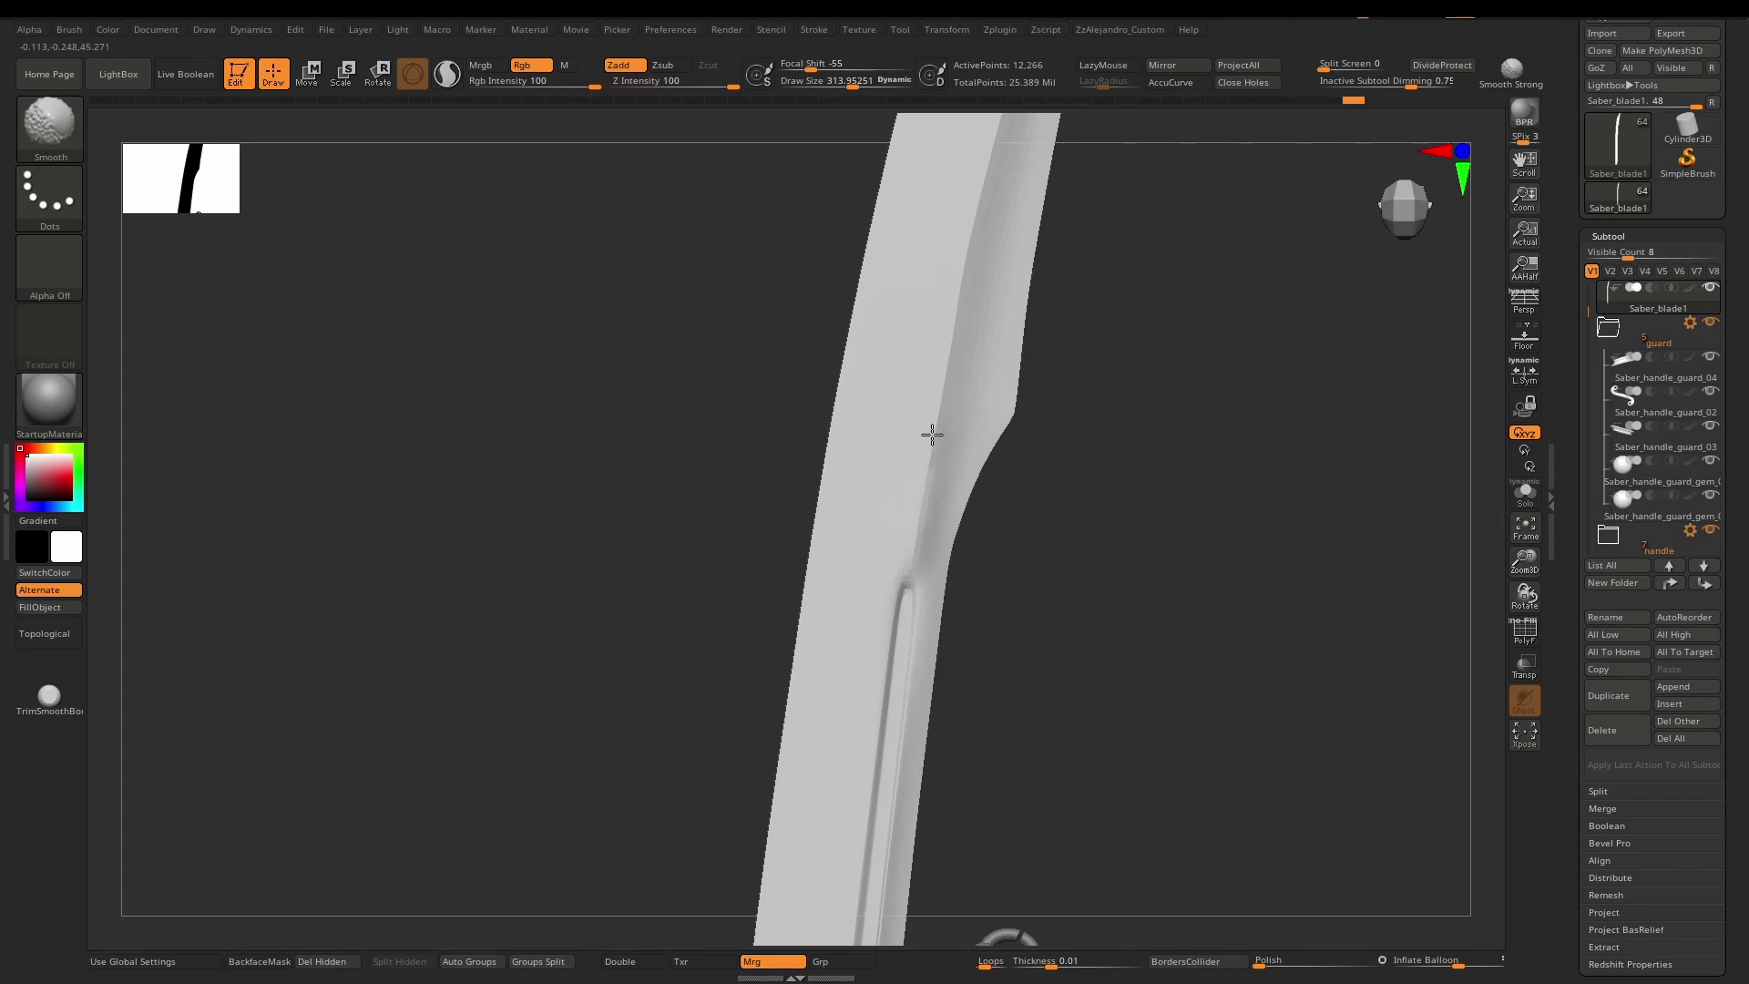
mouse_move(925, 571)
right_mouse_down()
mouse_move(898, 542)
mouse_move(941, 578)
mouse_move(921, 582)
mouse_move(920, 559)
right_mouse_up()
key("shift")
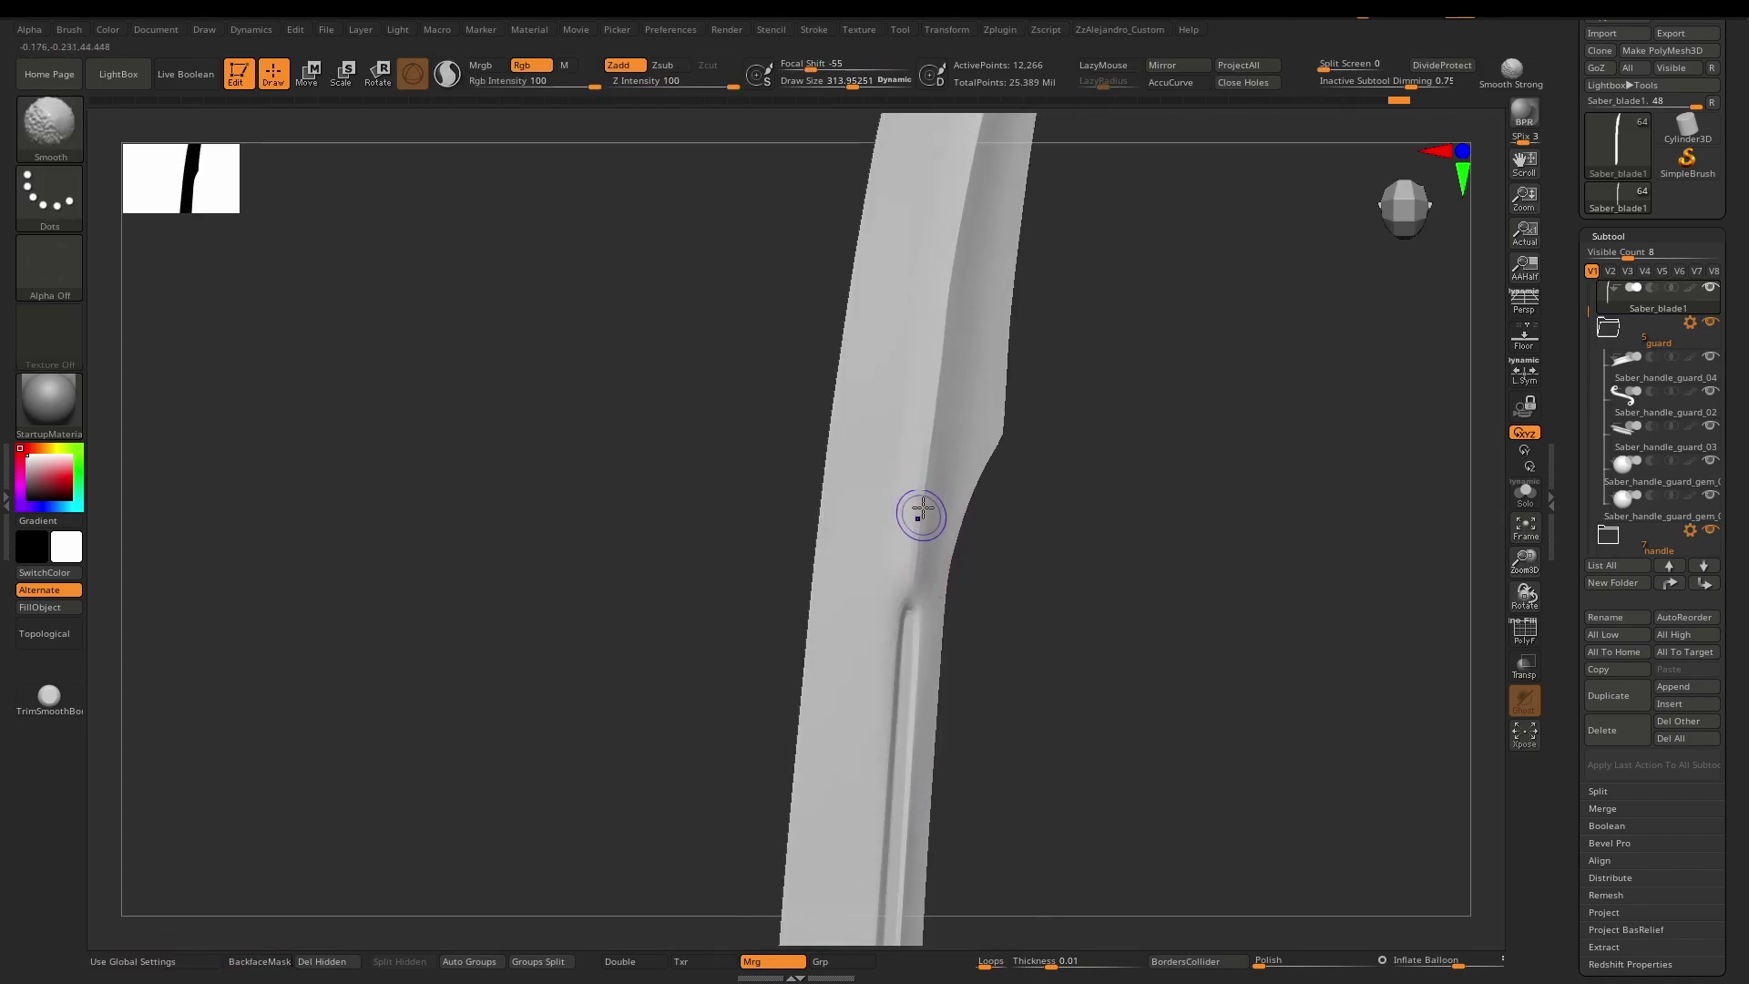
left_click_drag(929, 473, 939, 383, "shift")
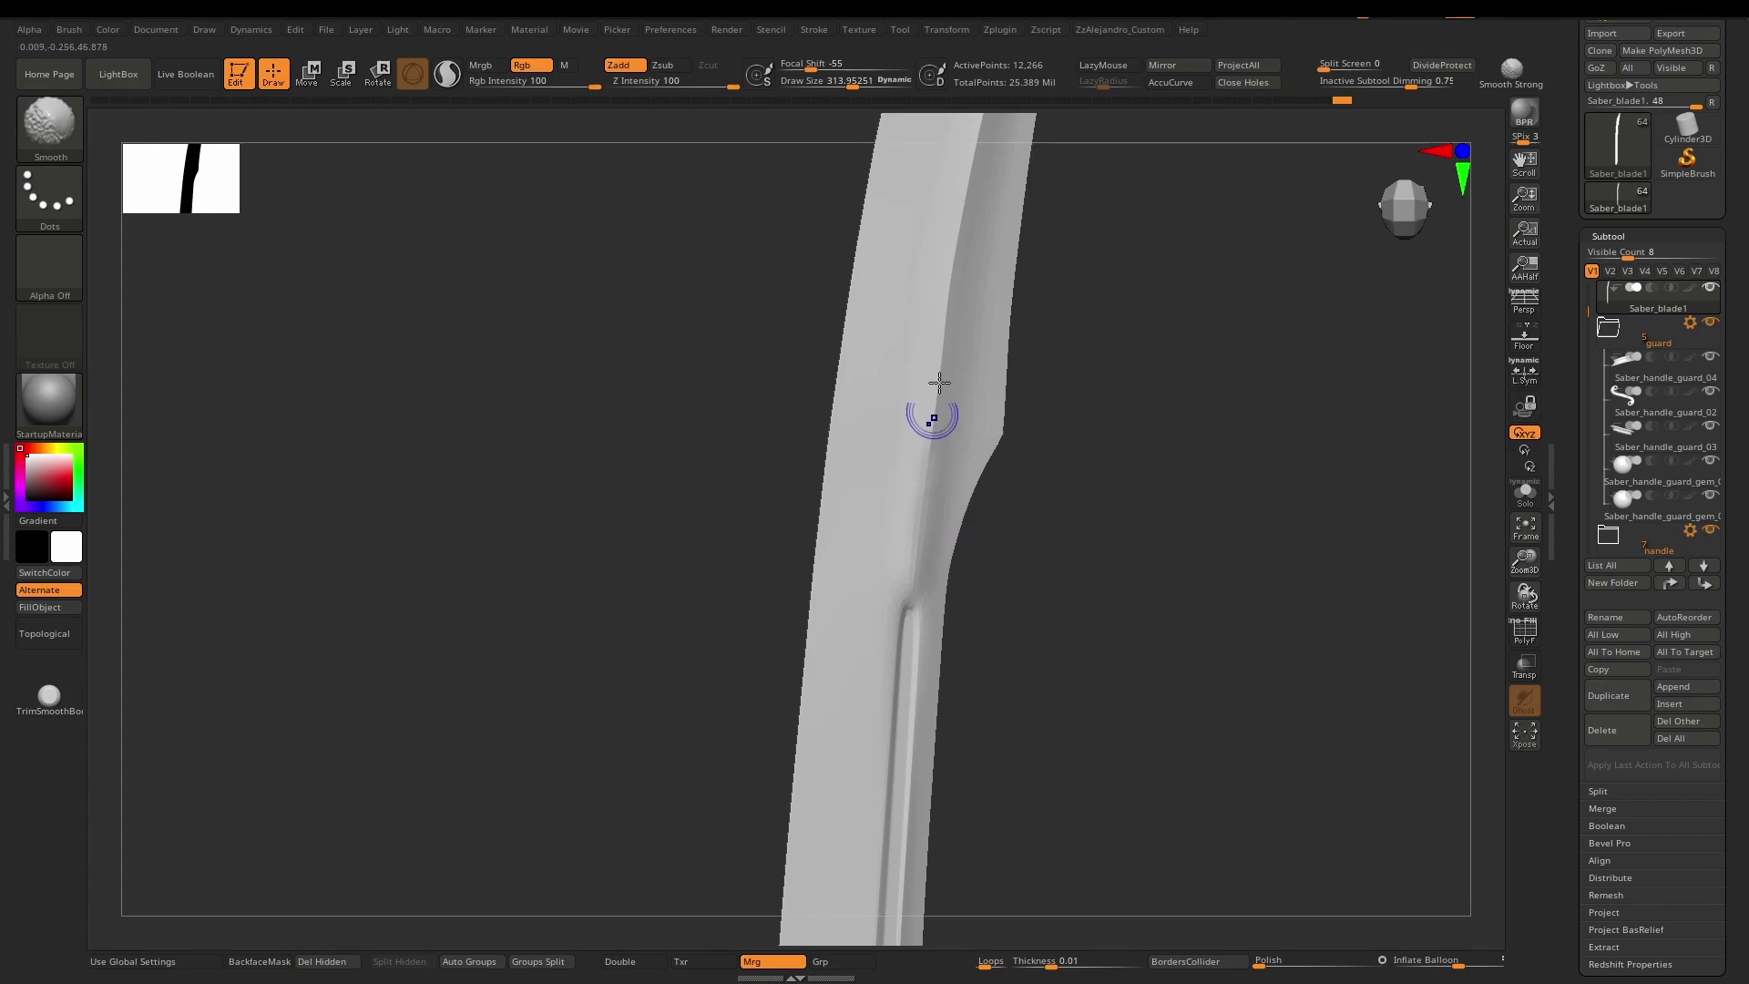
Raise the blade's subdivision level and check the transition from the notch into the groove.
mouse_move(941, 397)
right_mouse_down()
mouse_move(913, 500)
mouse_move(938, 597)
right_mouse_up()
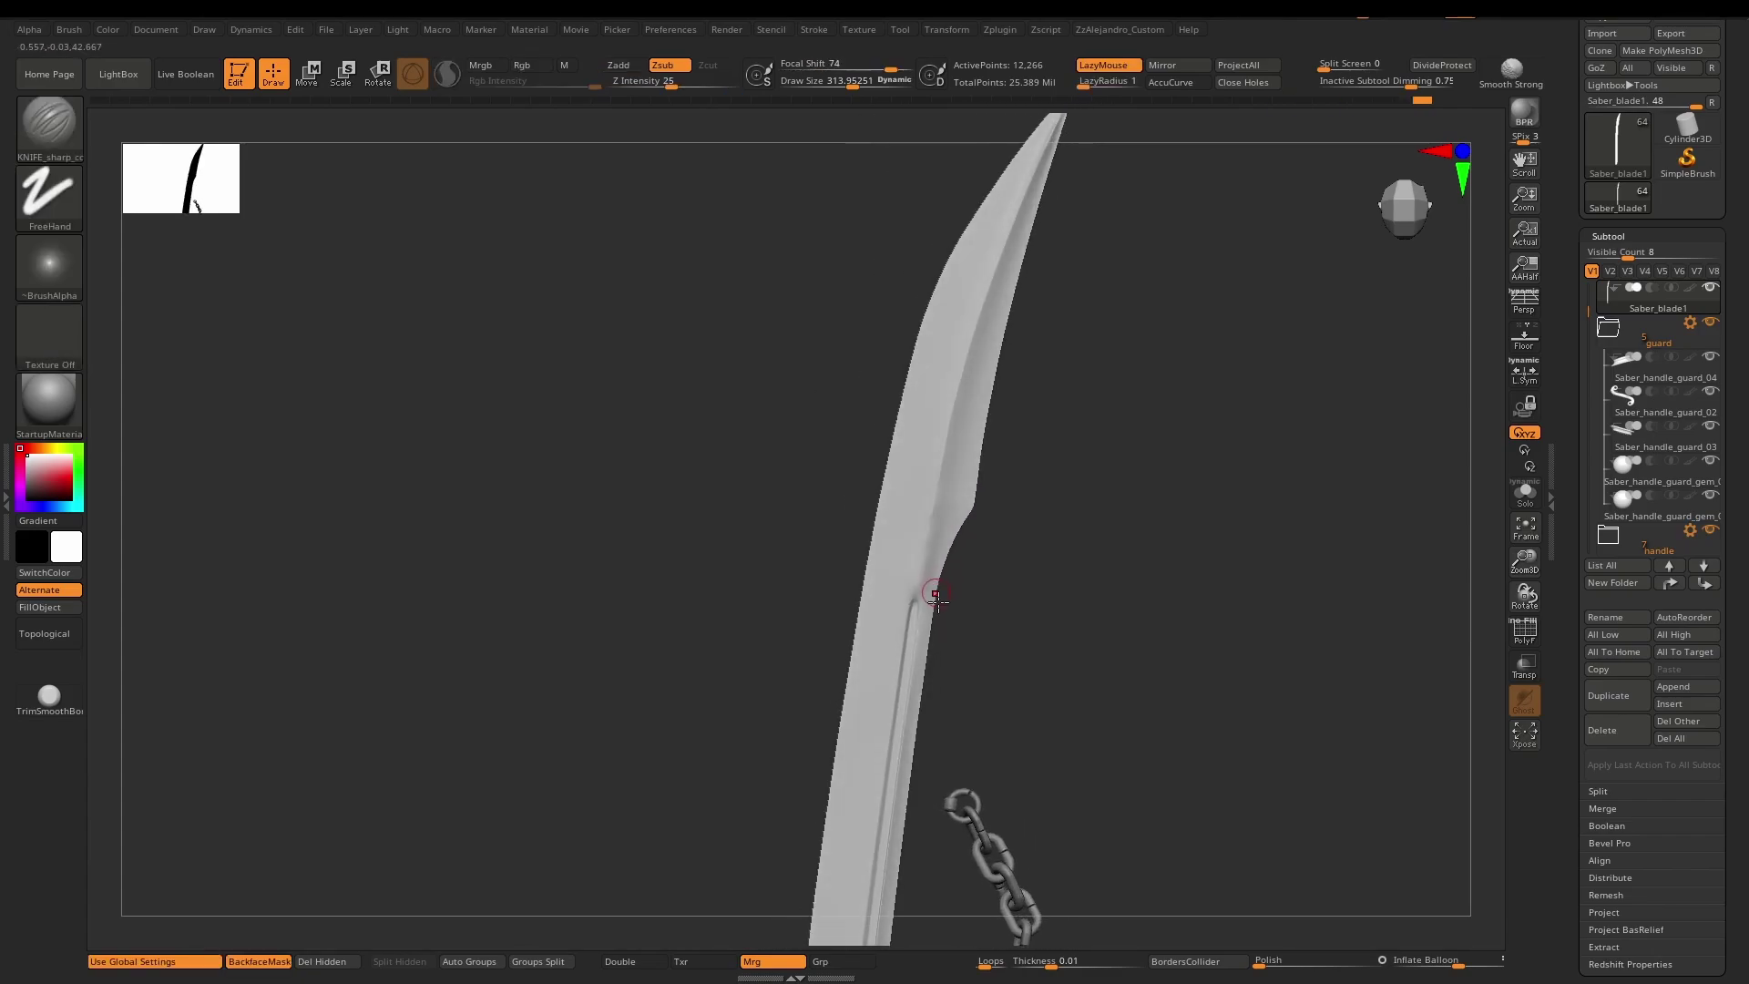
left_click_drag(934, 564, 953, 562)
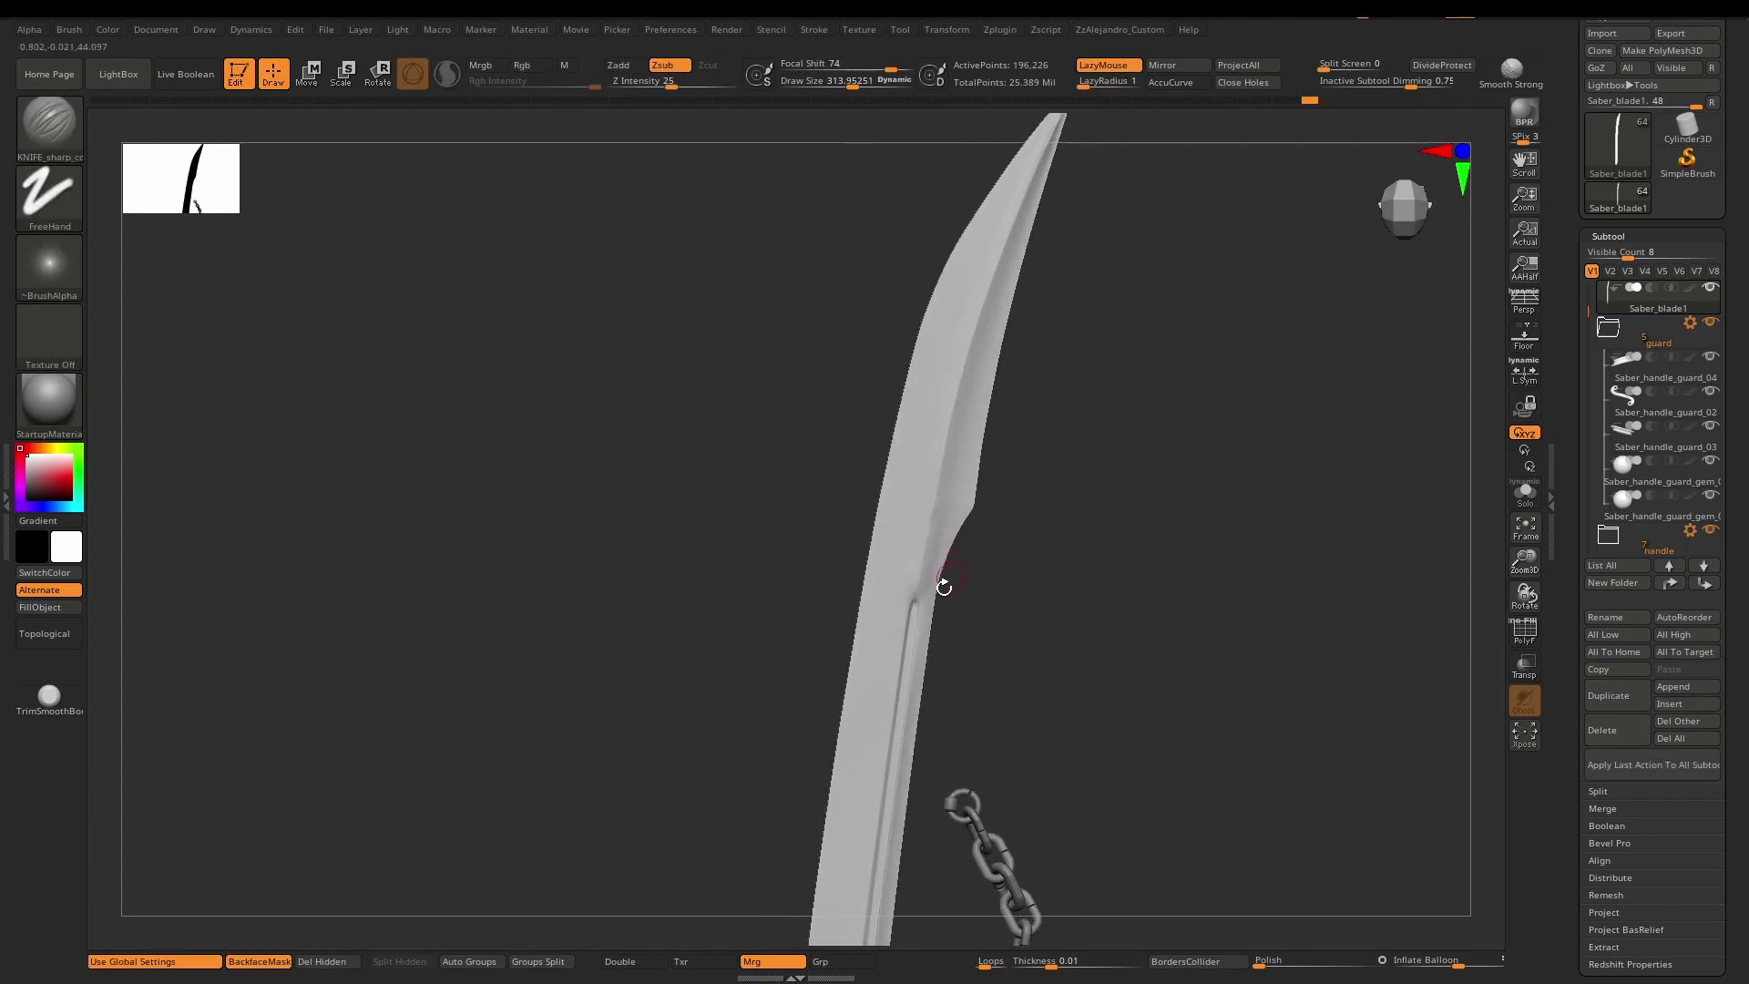
right_click_drag(922, 572, 937, 469)
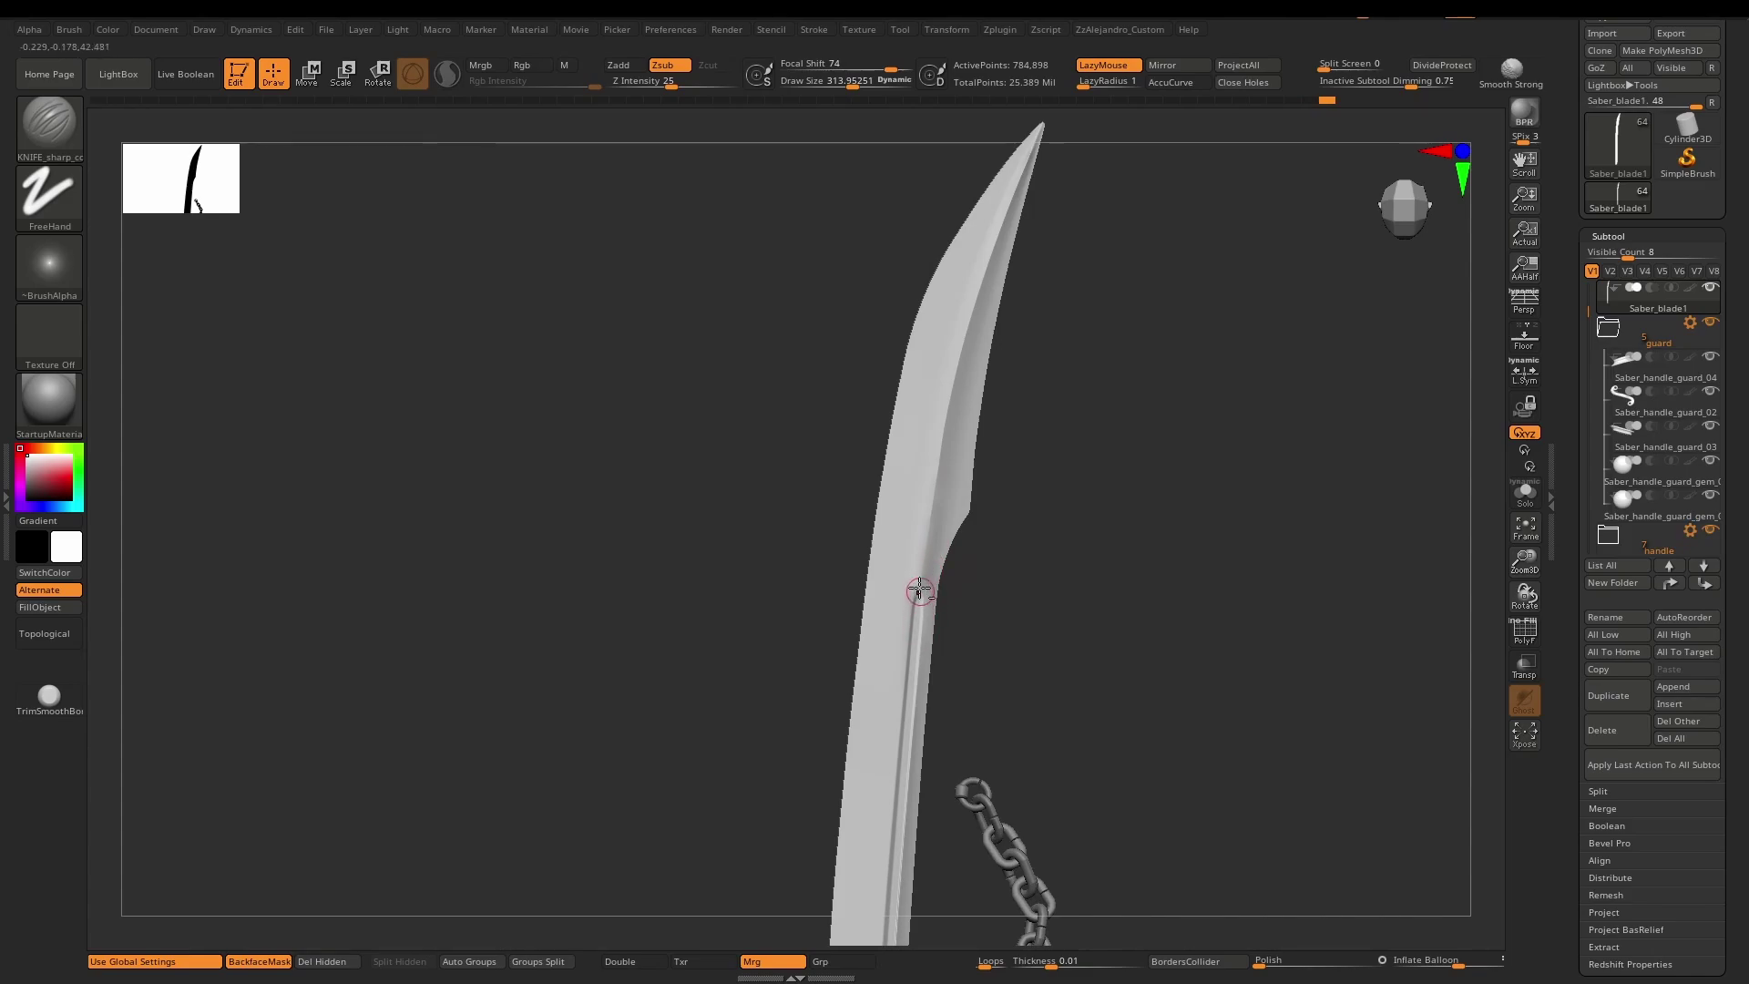
right_click_drag(920, 590, 932, 522)
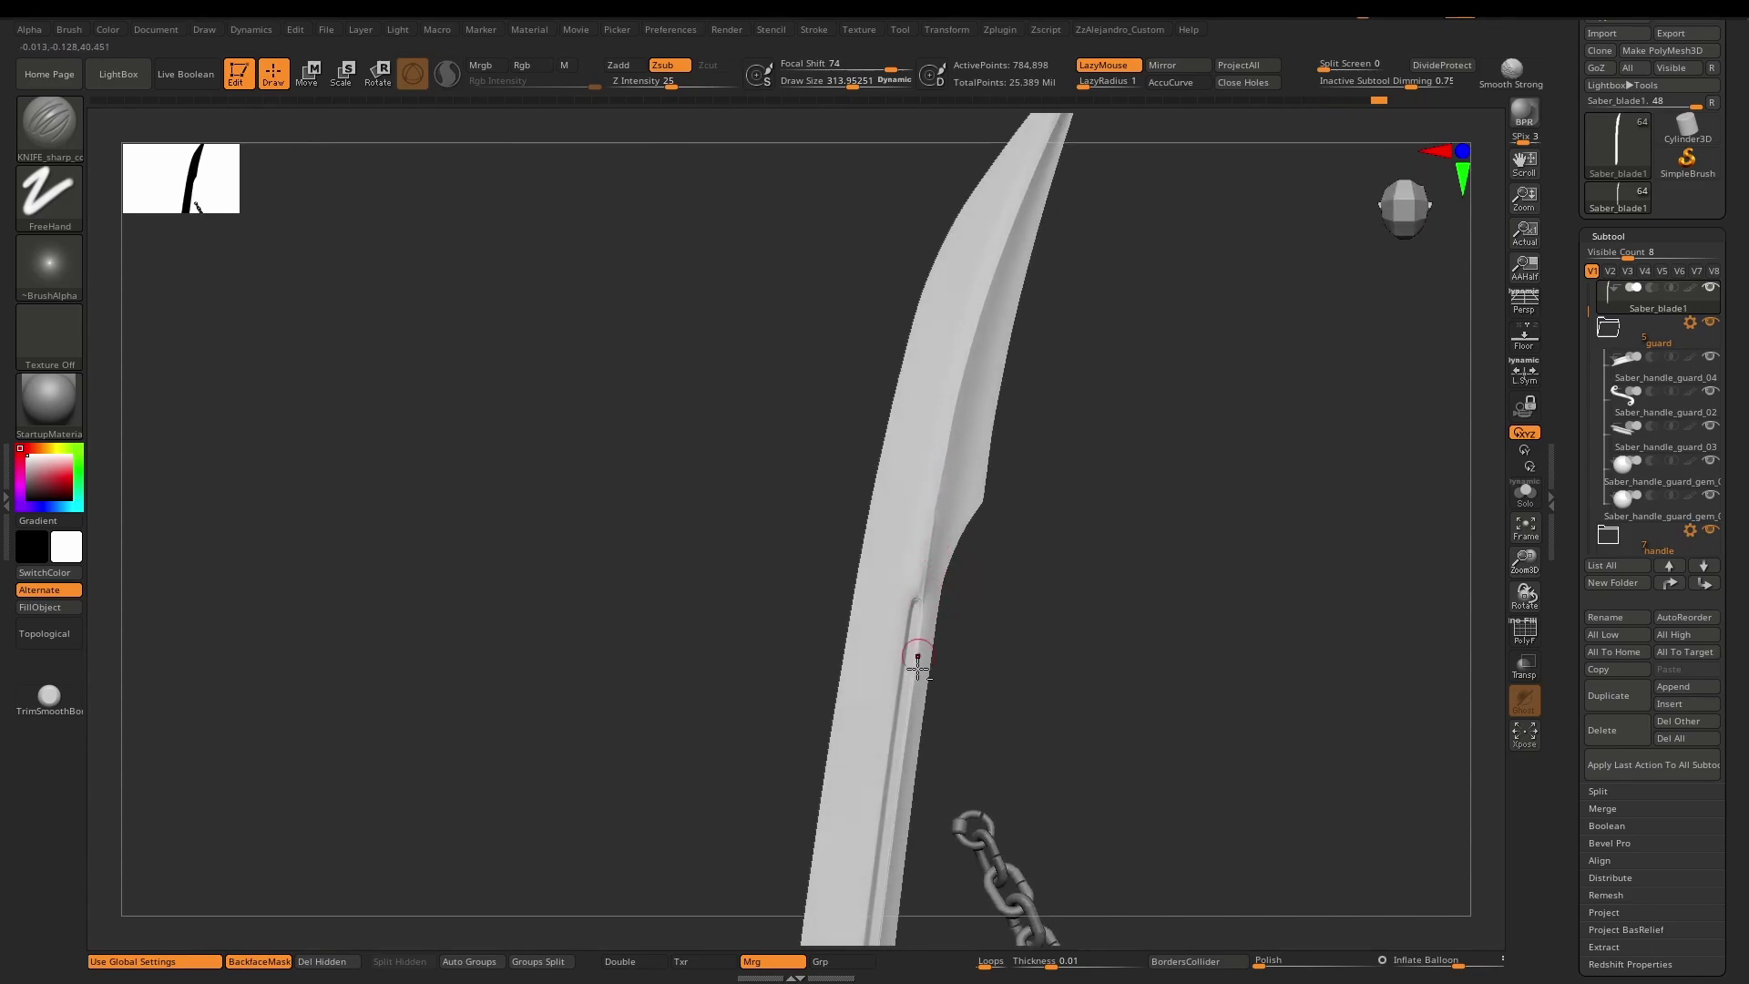
right_click_drag(917, 667, 916, 587)
right_click_drag(968, 648, 936, 626)
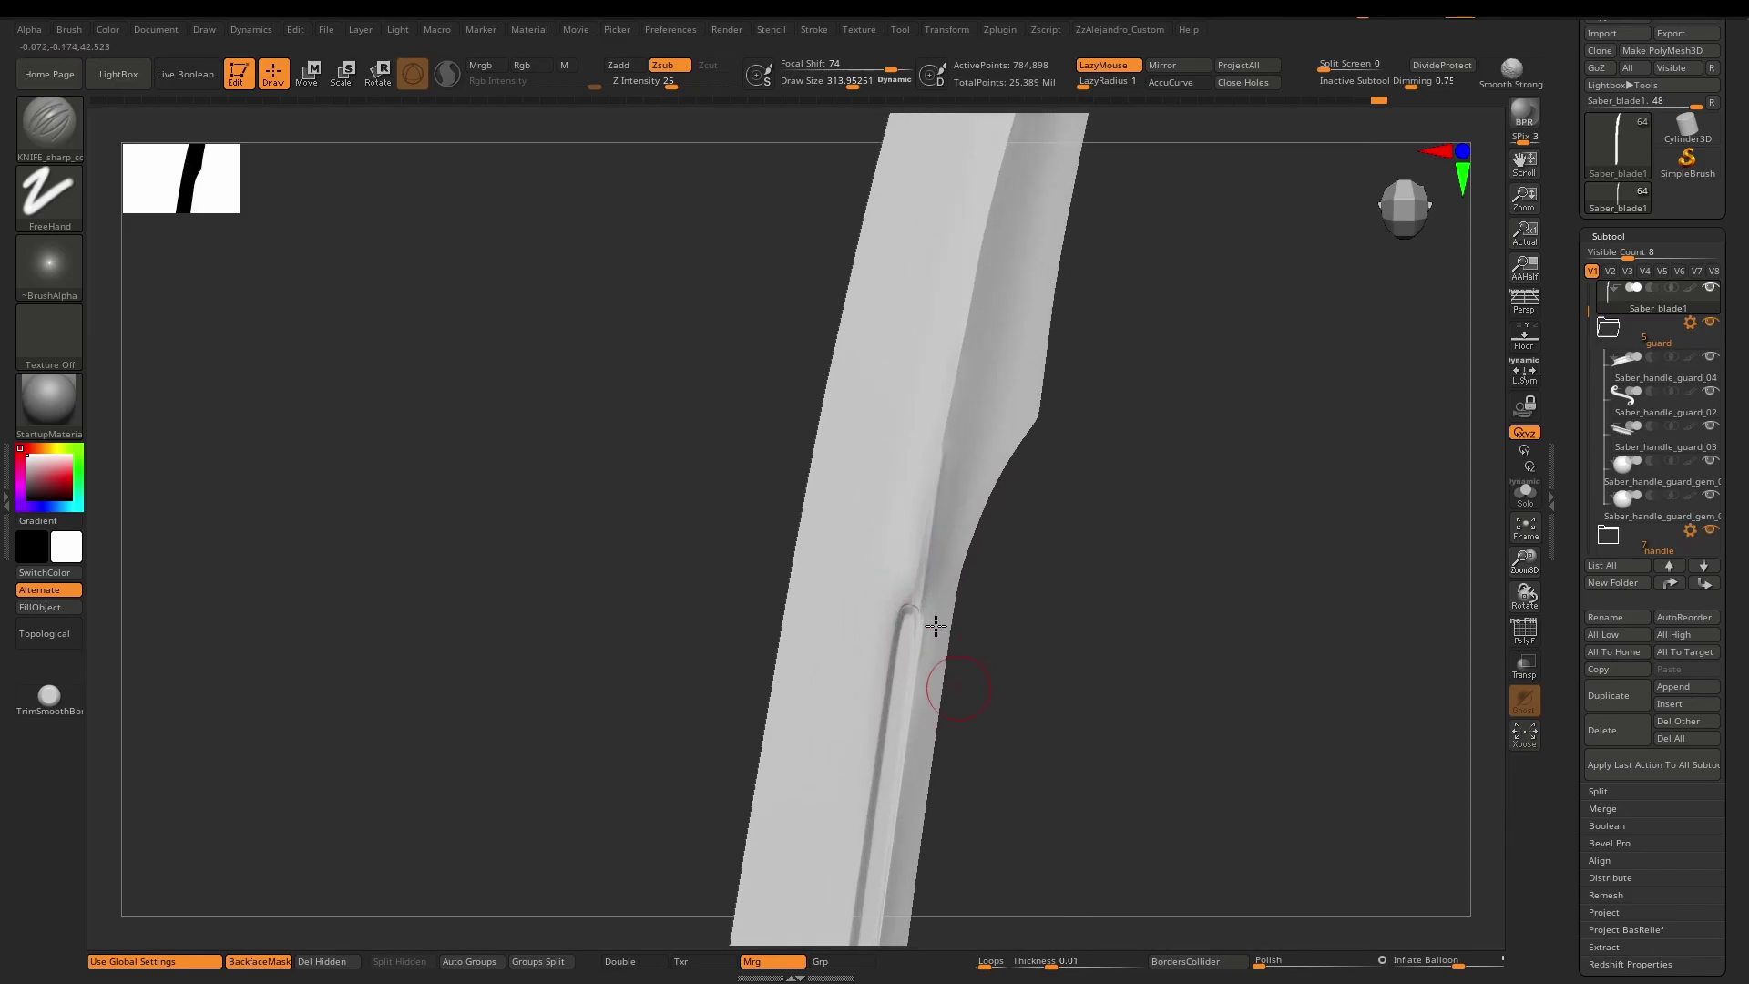
Smooth the surface above the groove's start at a draw size of about 251, then set the Knife brush to about 306.
key("space")
left_click_drag(912, 605, 905, 587, "shift")
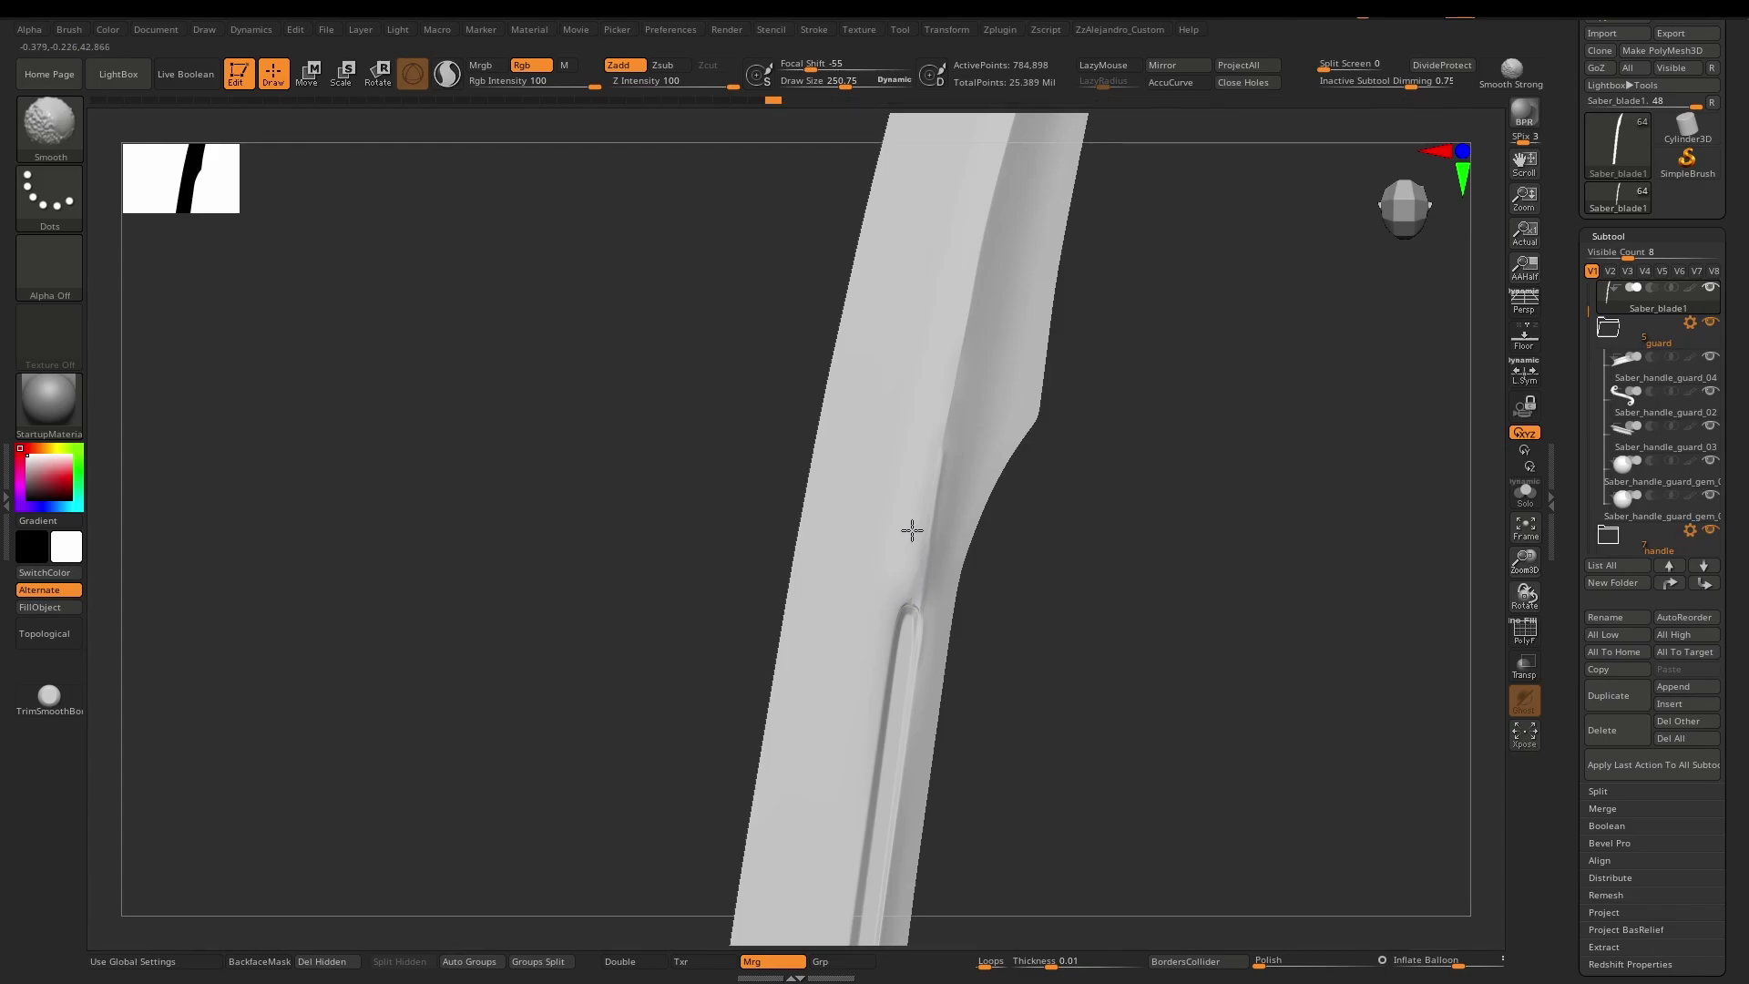
key("space")
left_click_drag(918, 486, 944, 633)
right_click_drag(979, 558, 973, 543, "ctrl")
mouse_move(973, 543)
right_mouse_down()
mouse_move(953, 531)
mouse_move(980, 535)
mouse_move(987, 571)
mouse_move(957, 521)
mouse_move(904, 512)
mouse_move(995, 559)
mouse_move(980, 601)
mouse_move(938, 586)
mouse_move(995, 643)
mouse_move(978, 518)
mouse_move(991, 503)
mouse_move(951, 575)
mouse_move(1032, 583)
right_mouse_up()
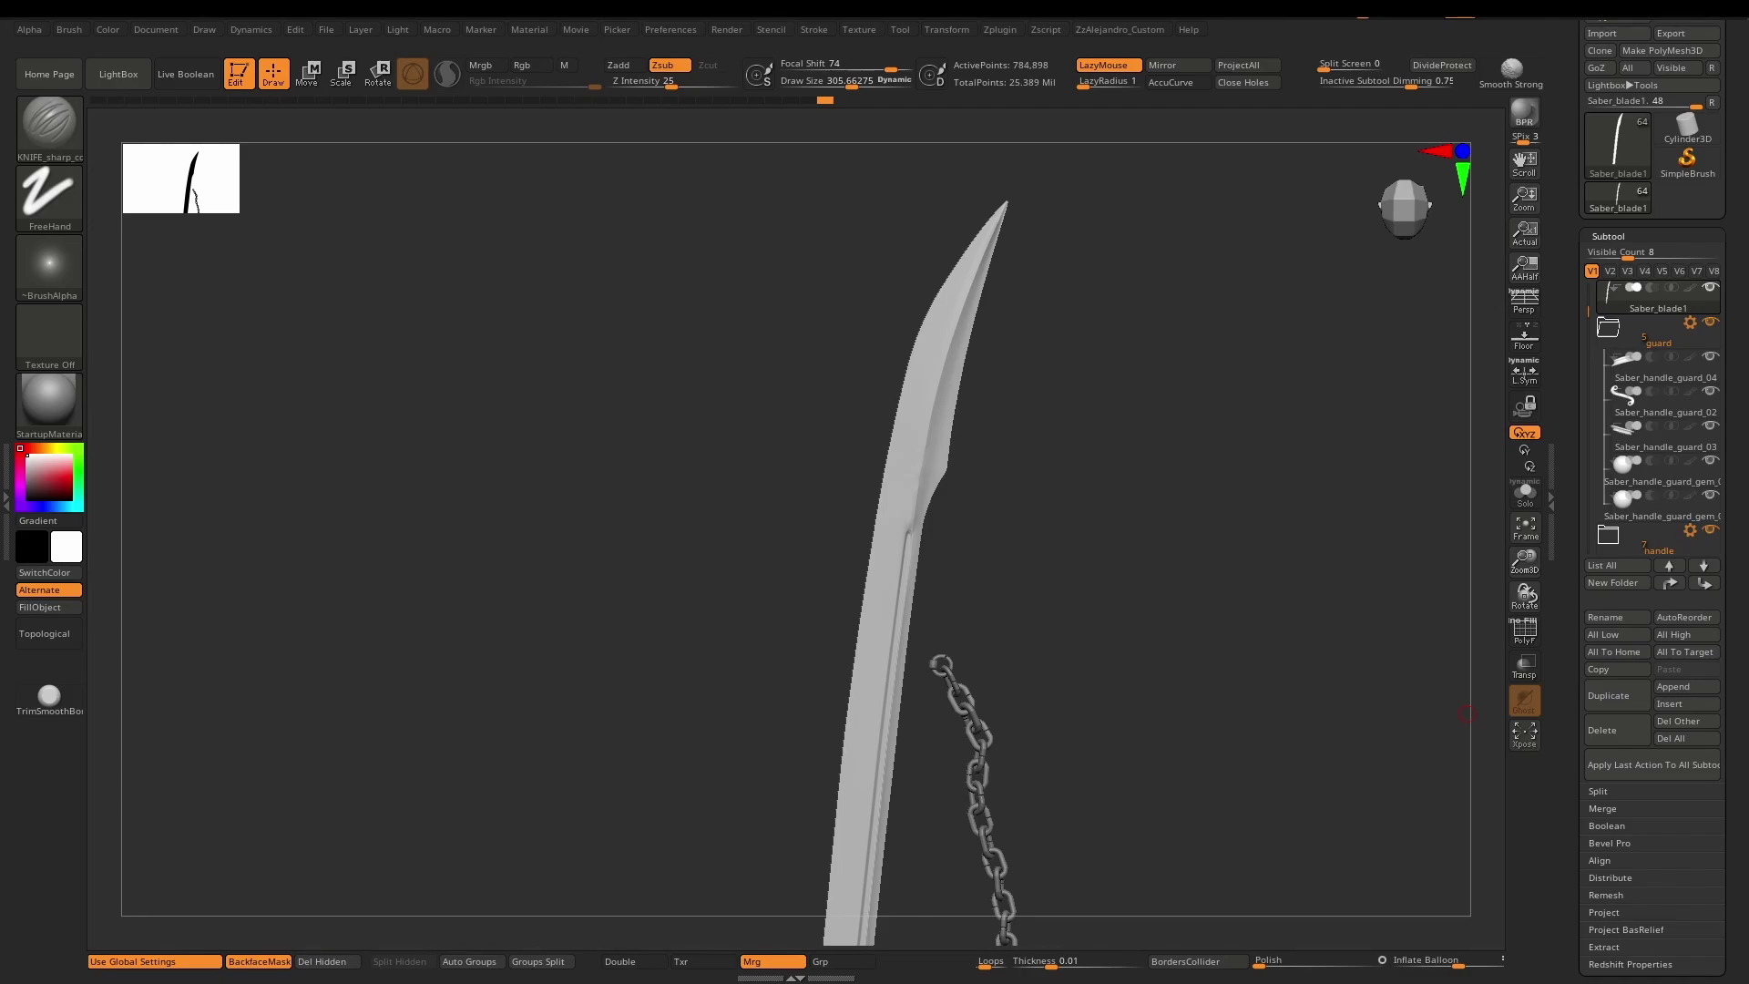
Select the Saber_handle_end_05 subtool and examine the handle's rings, cords and fluted pommel.
right_click_drag(908, 580, 875, 601)
left_click(868, 621, "alt")
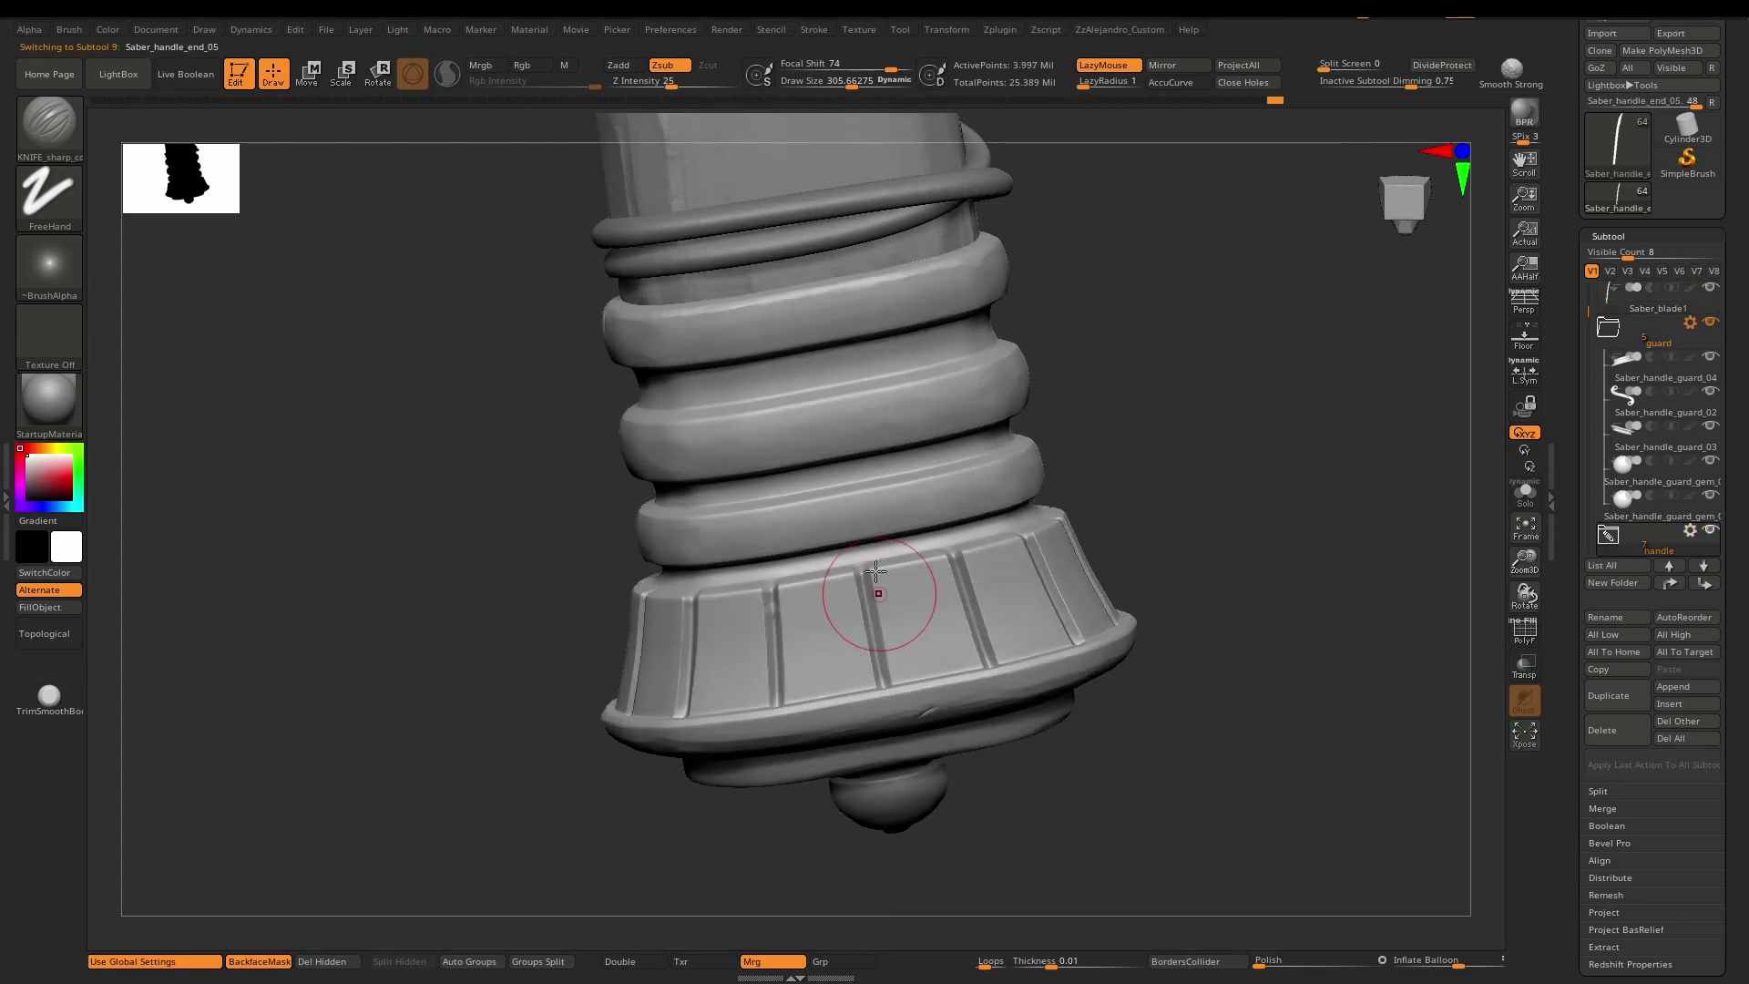
right_click_drag(1013, 610, 829, 236)
right_click_drag(829, 237, 870, 365, "alt")
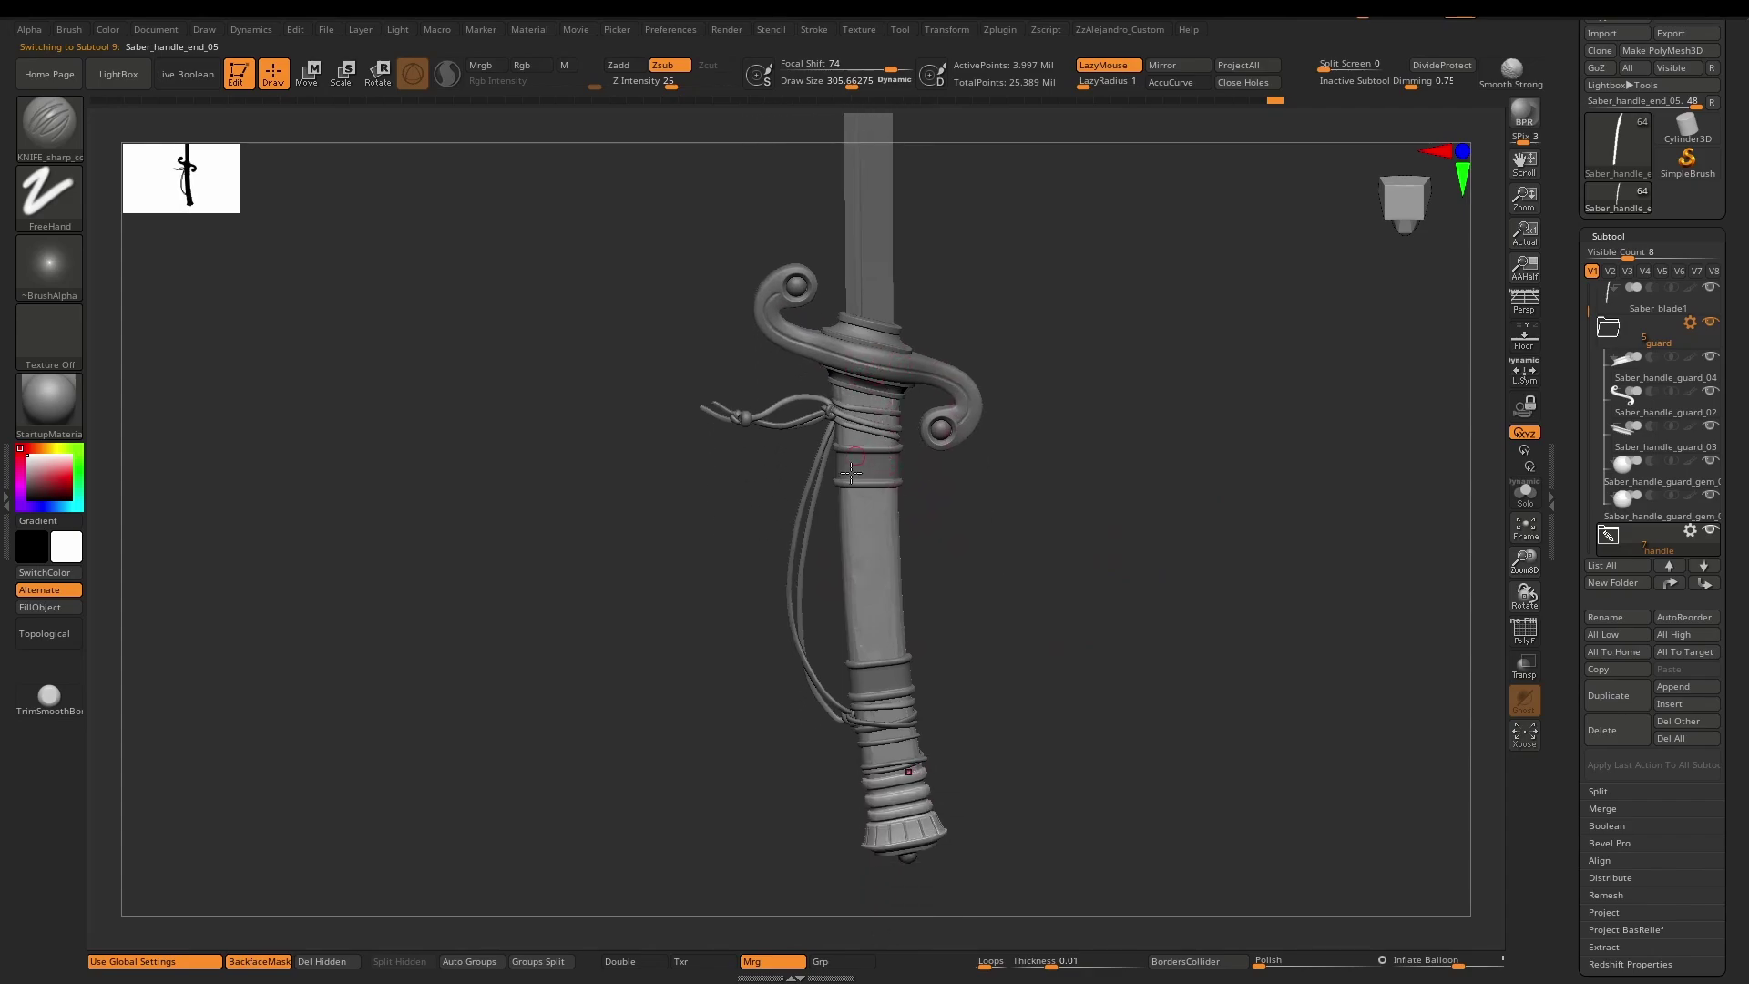
mouse_move(881, 537)
right_mouse_down("alt")
mouse_move(862, 418)
mouse_move(877, 547)
right_mouse_up("alt")
right_click_drag(876, 547, 905, 605, "alt")
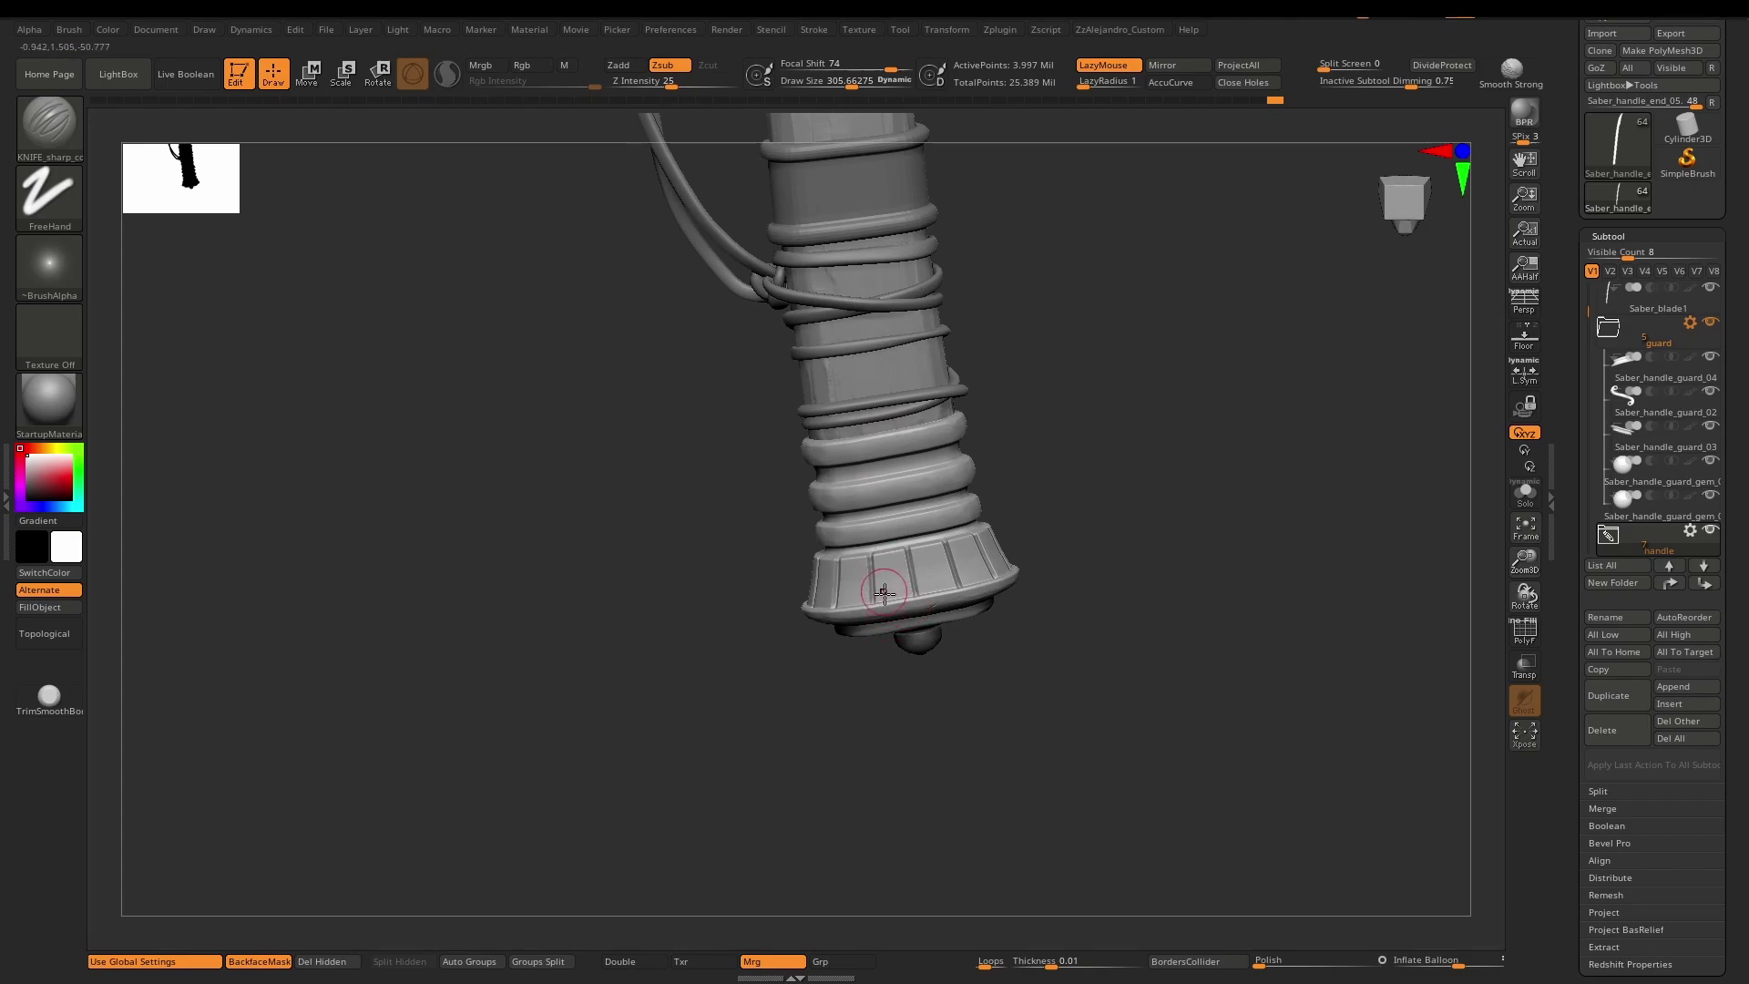
right_click_drag(890, 367, 890, 500, "alt")
right_click_drag(893, 418, 914, 440, "ctrl")
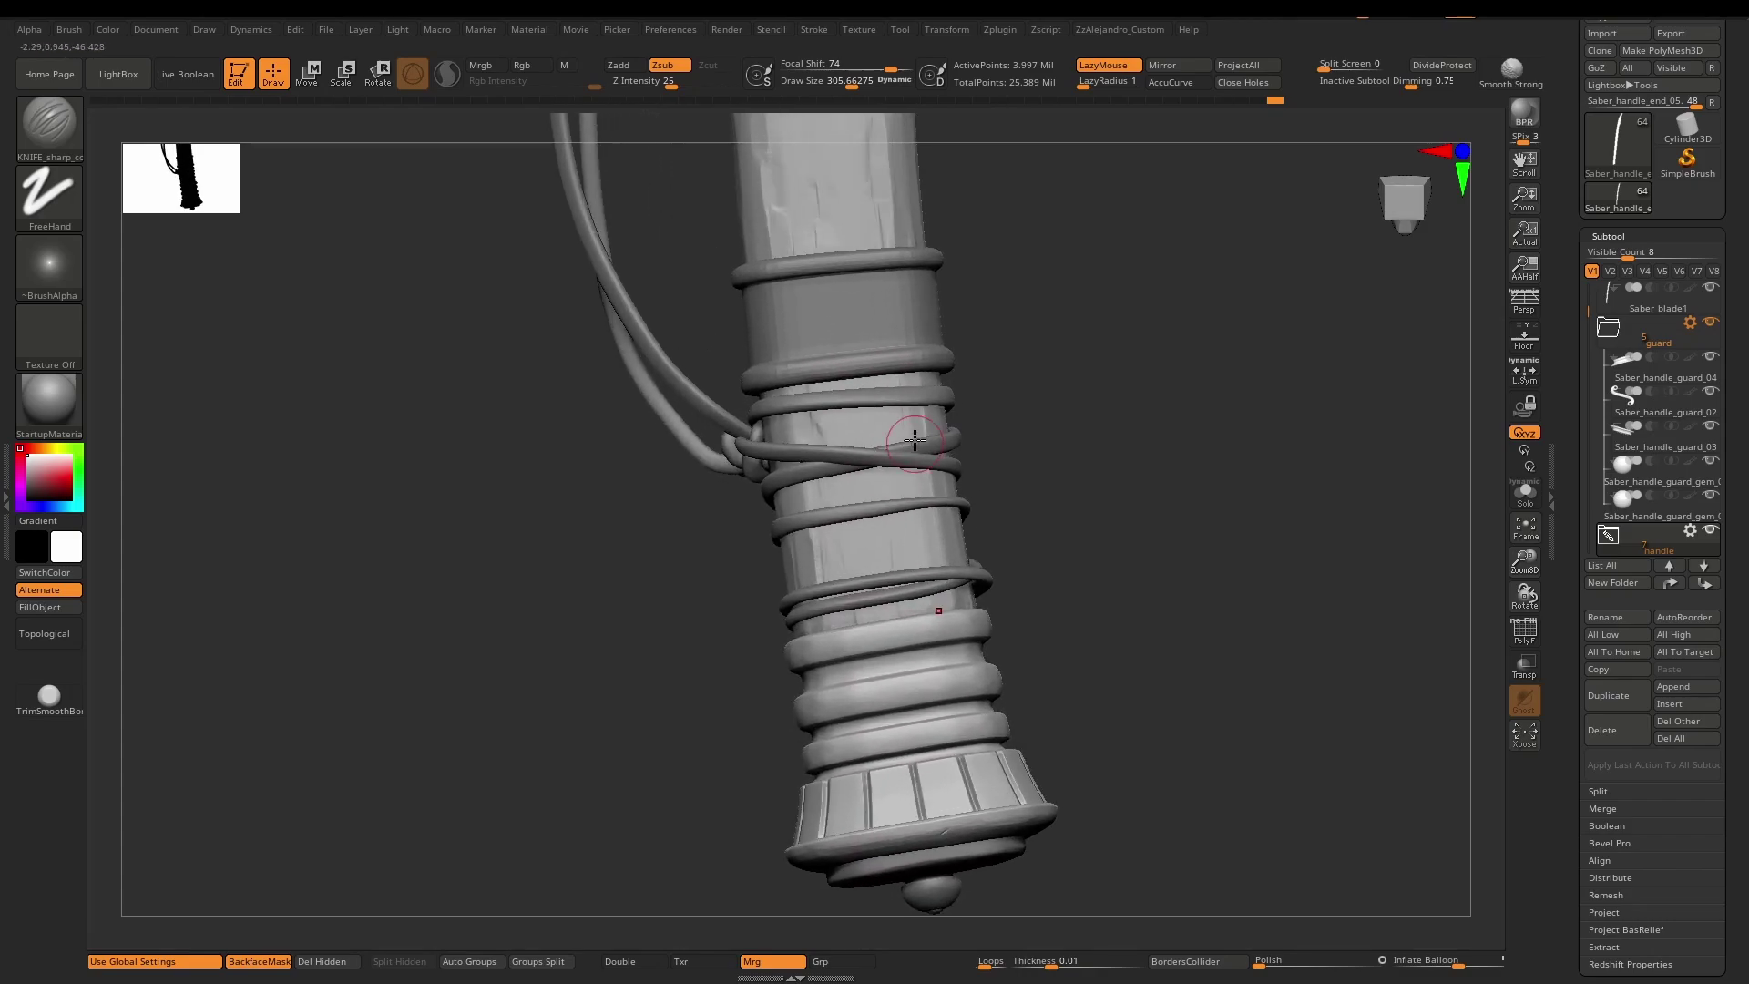
right_click_drag(927, 522, 914, 499)
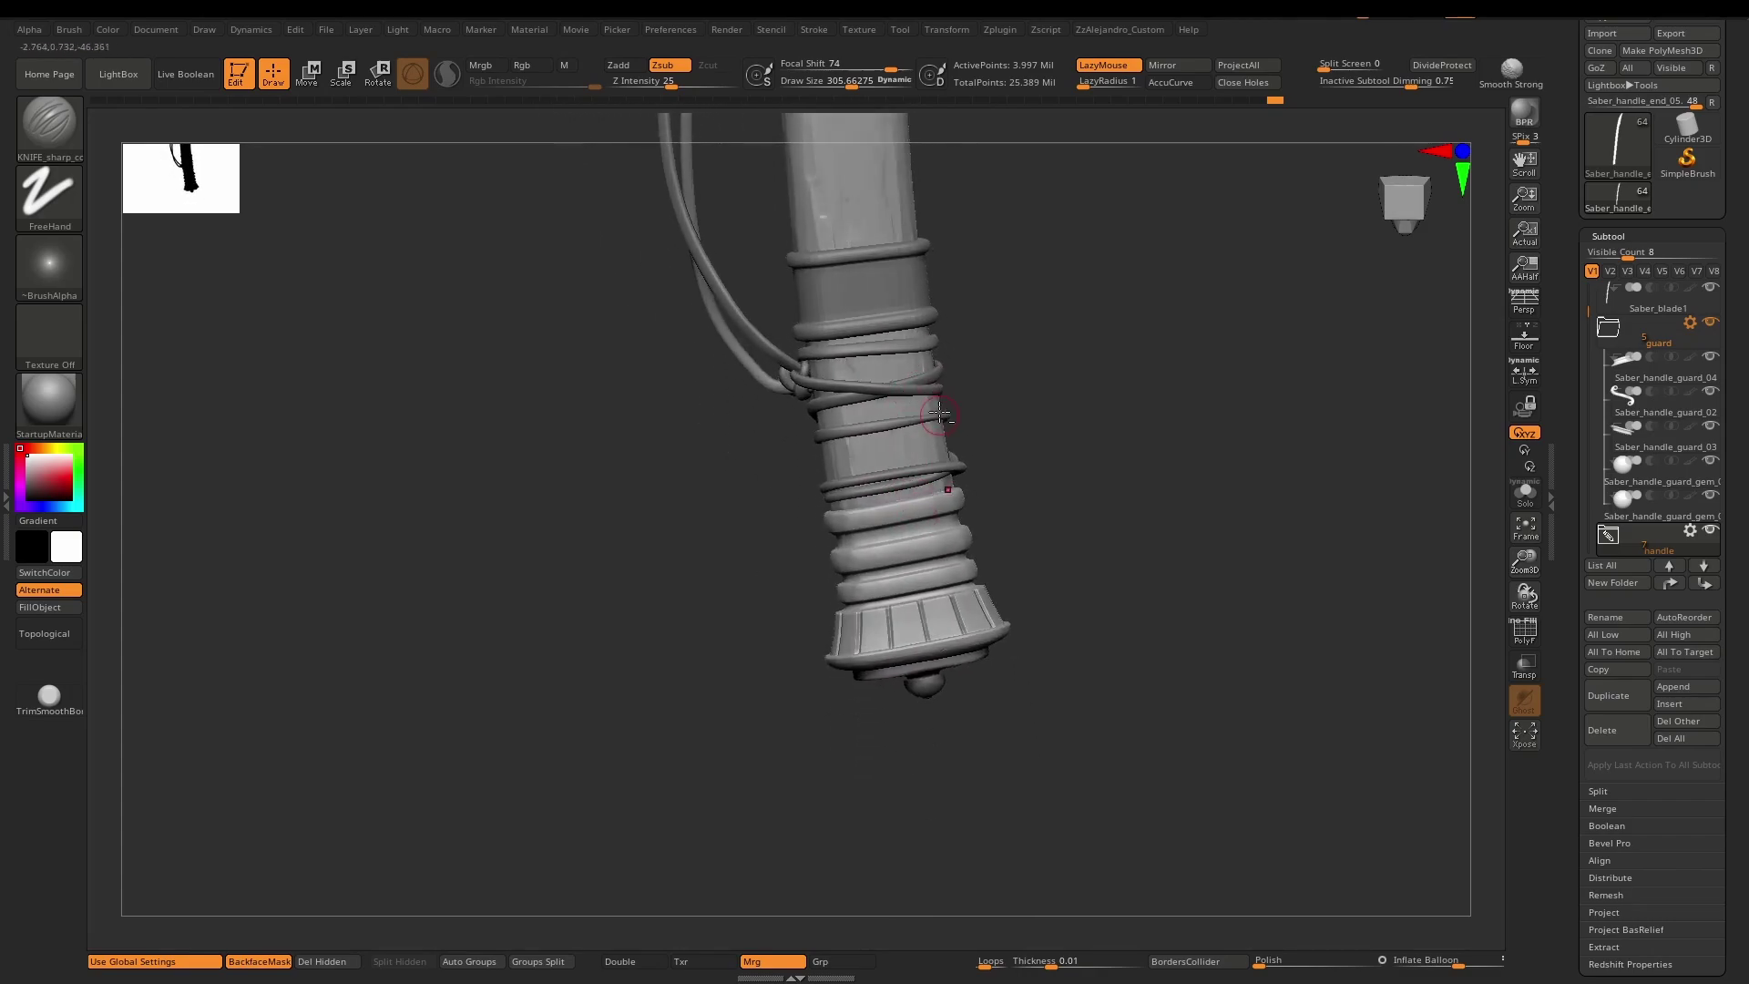
right_click_drag(939, 413, 910, 519)
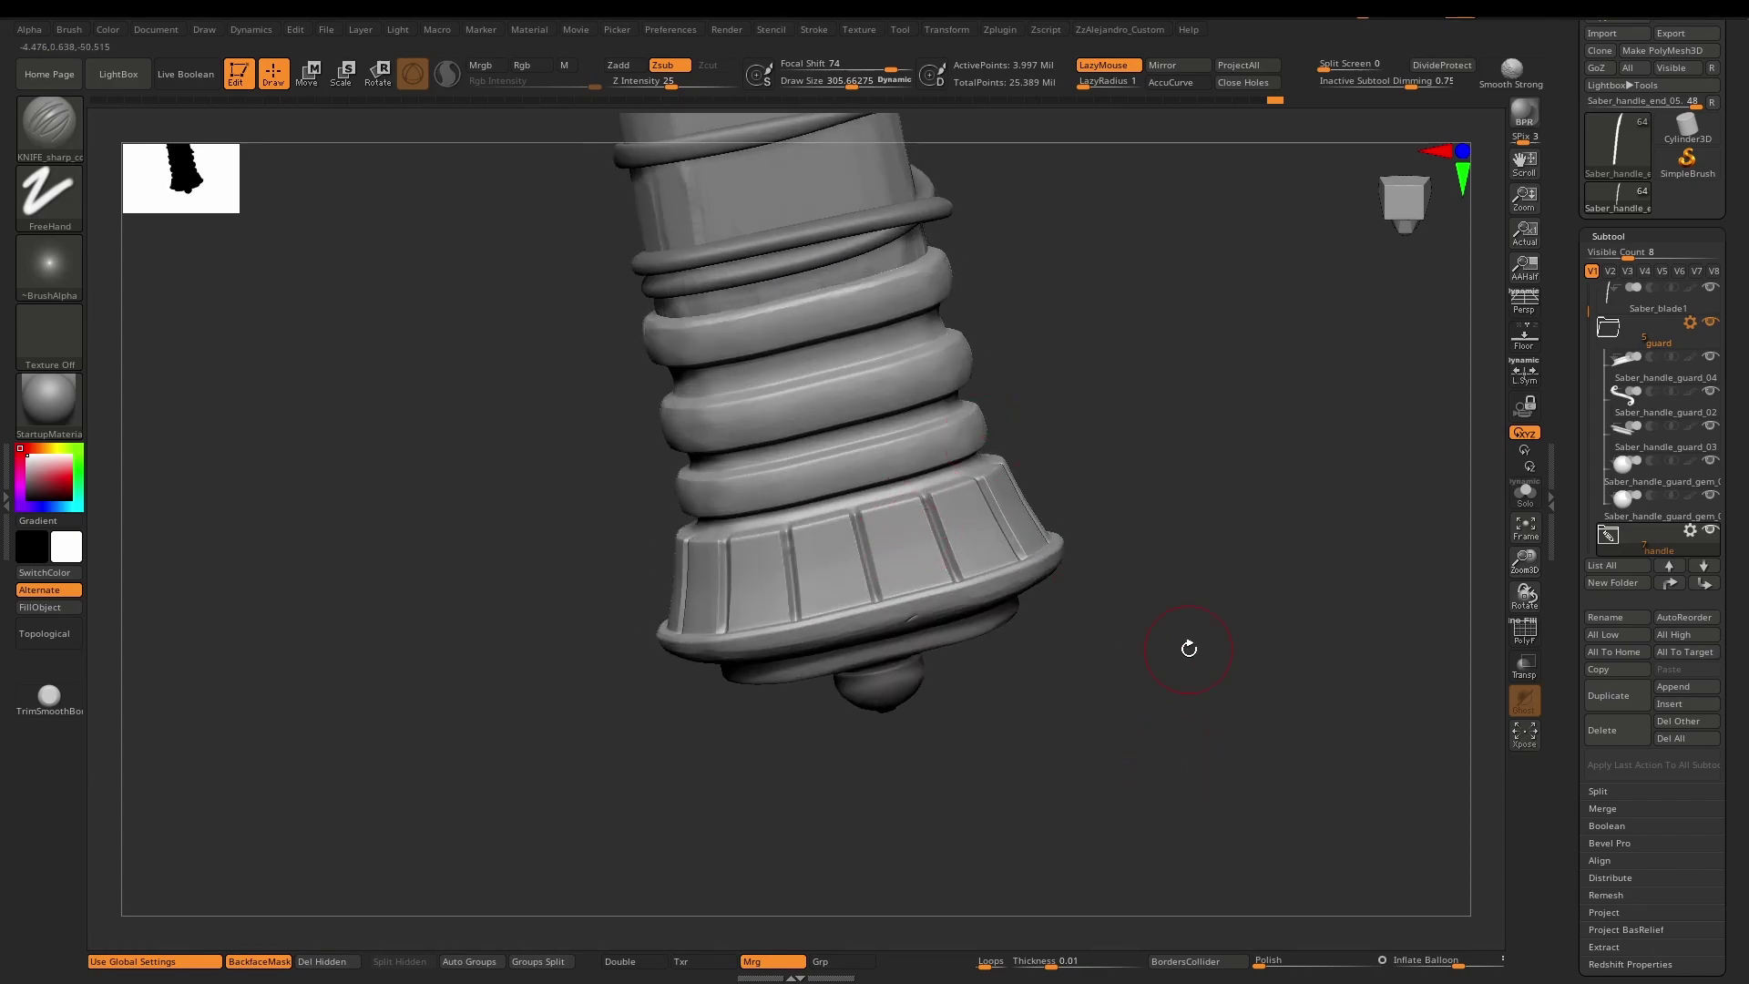
key("alt+Tab")
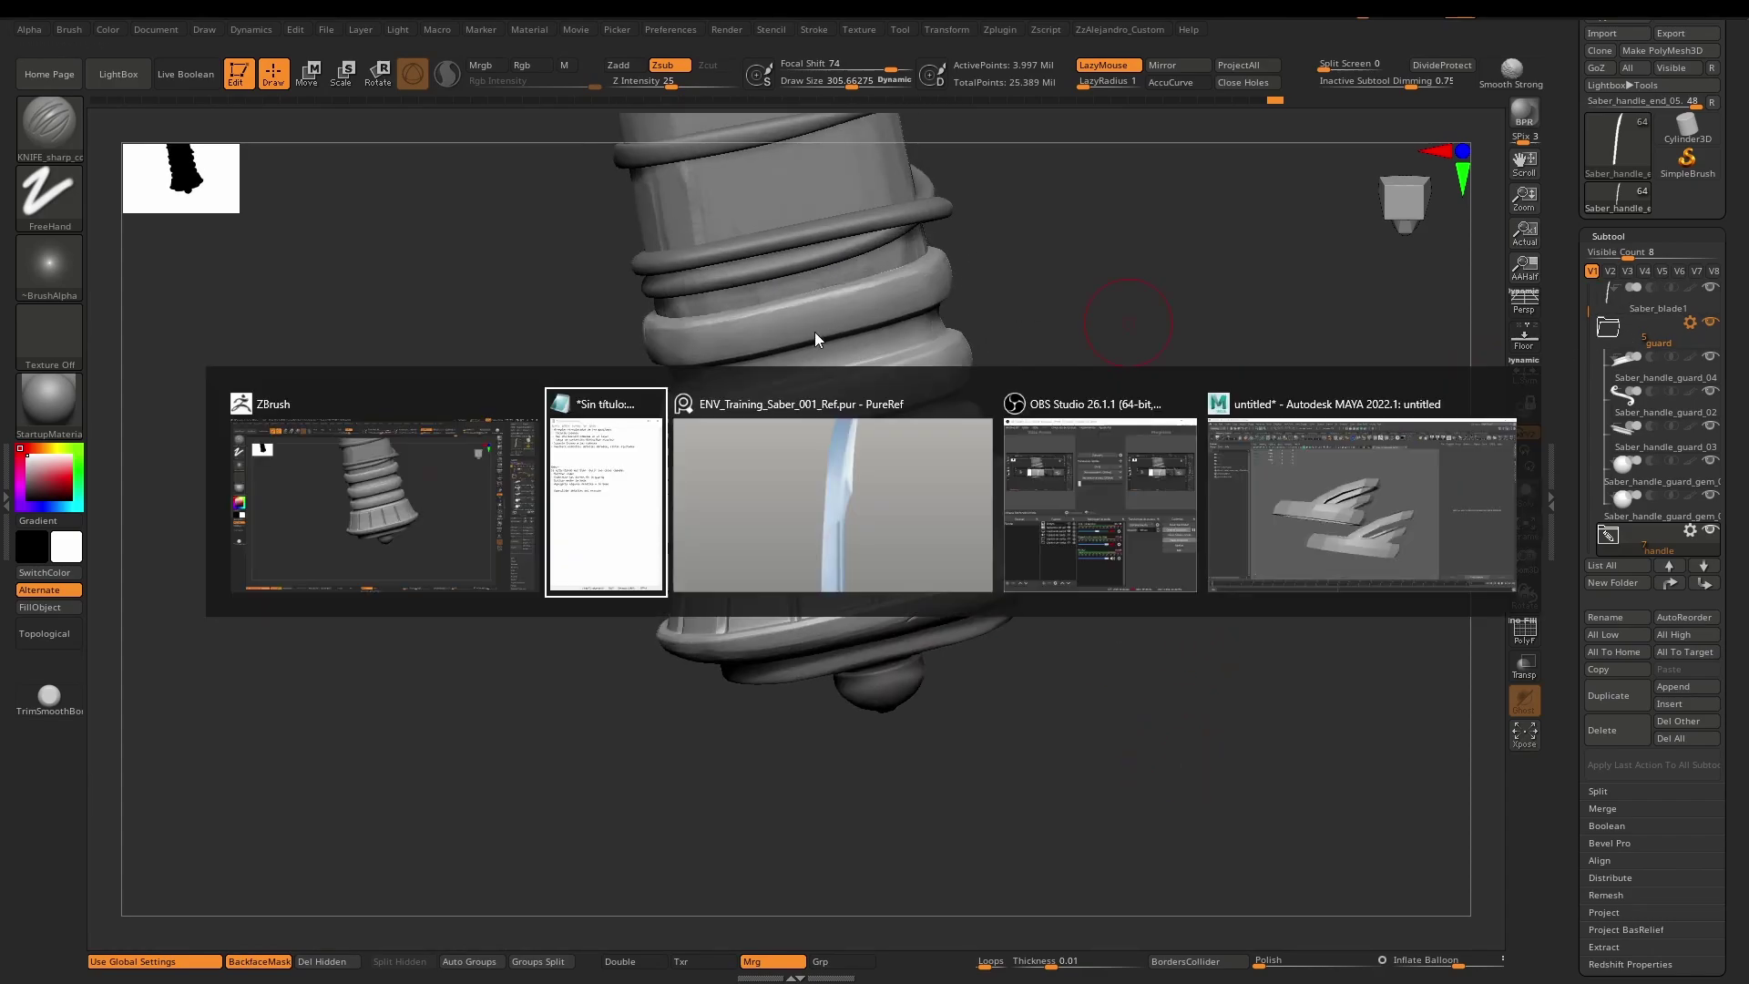
left_click(1070, 471)
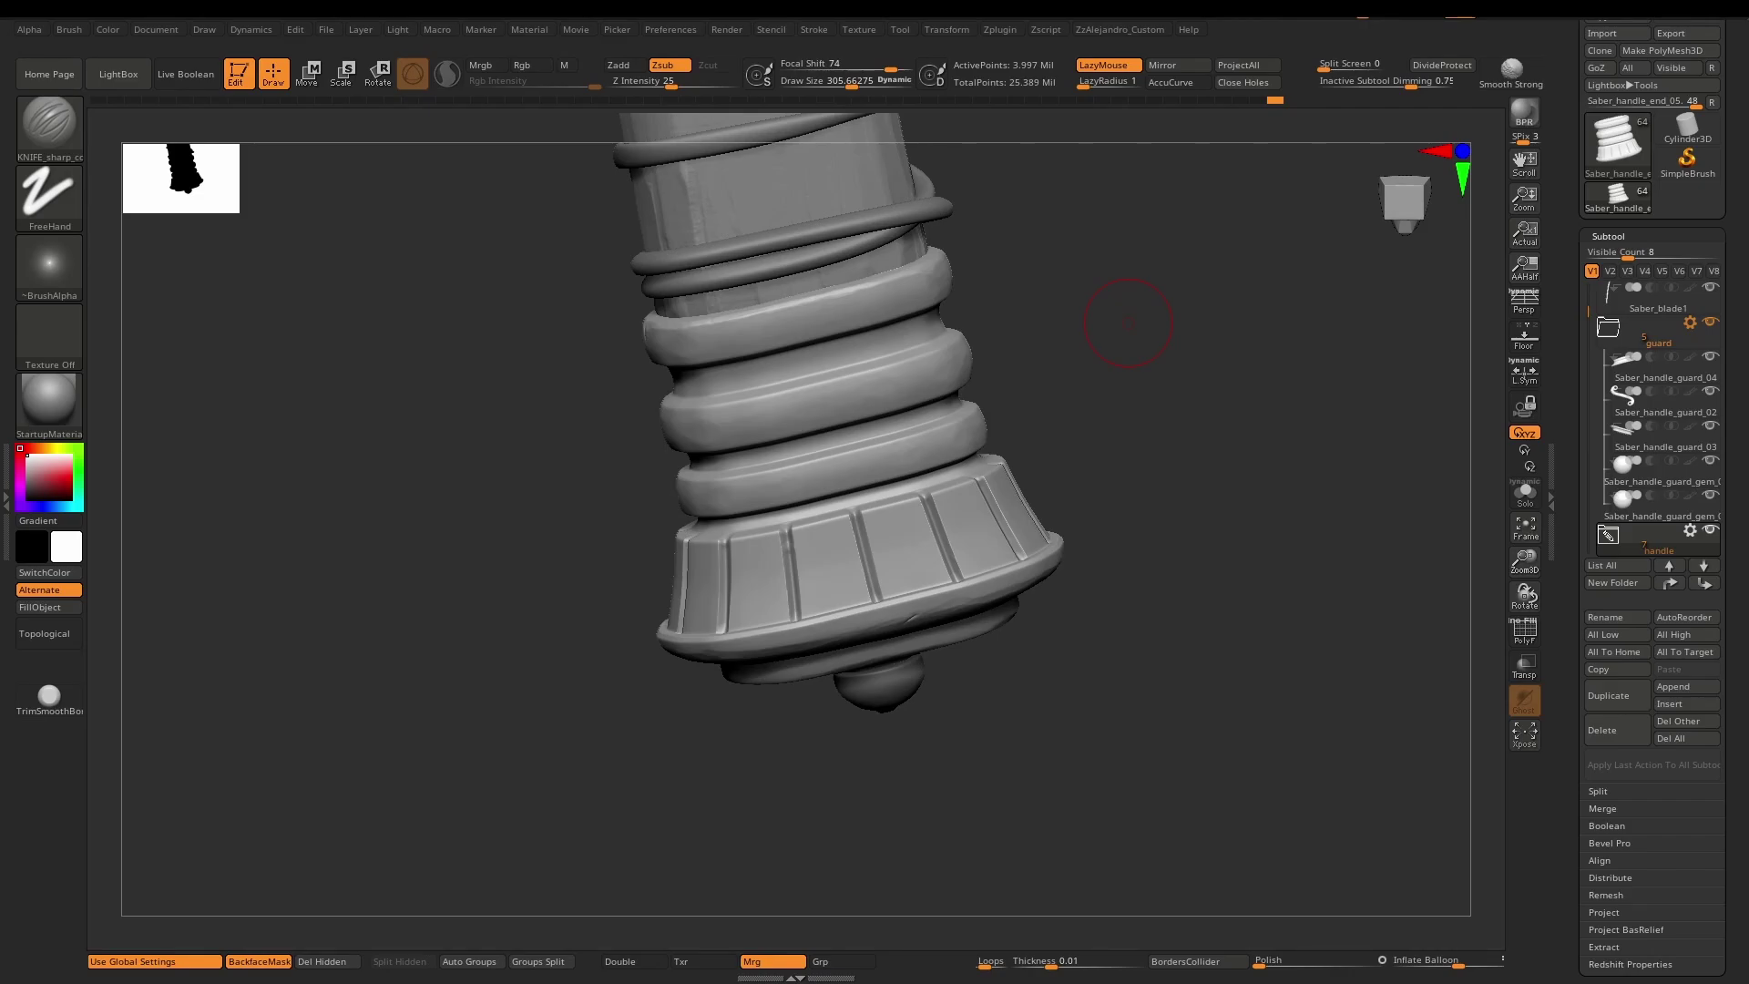
Open the layer list of the handle end and examine the pommel's grooves up close.
right_click_drag(1005, 500, 934, 495)
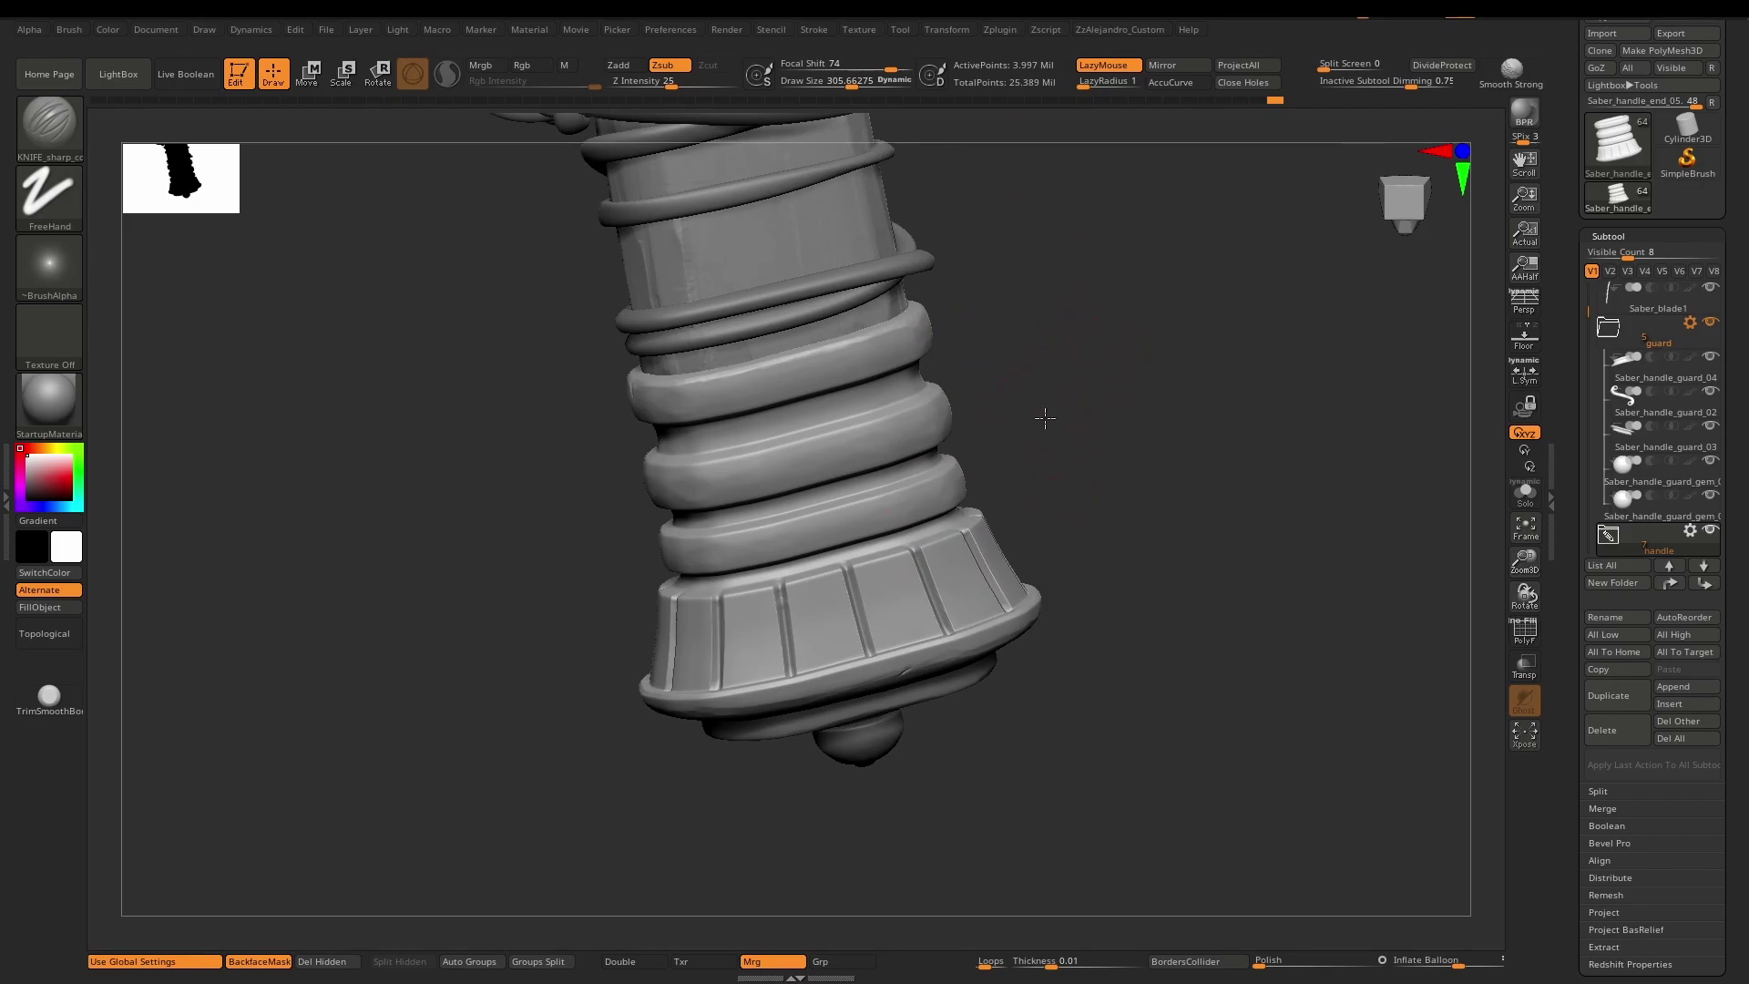
right_click_drag(1045, 418, 1052, 447, "alt")
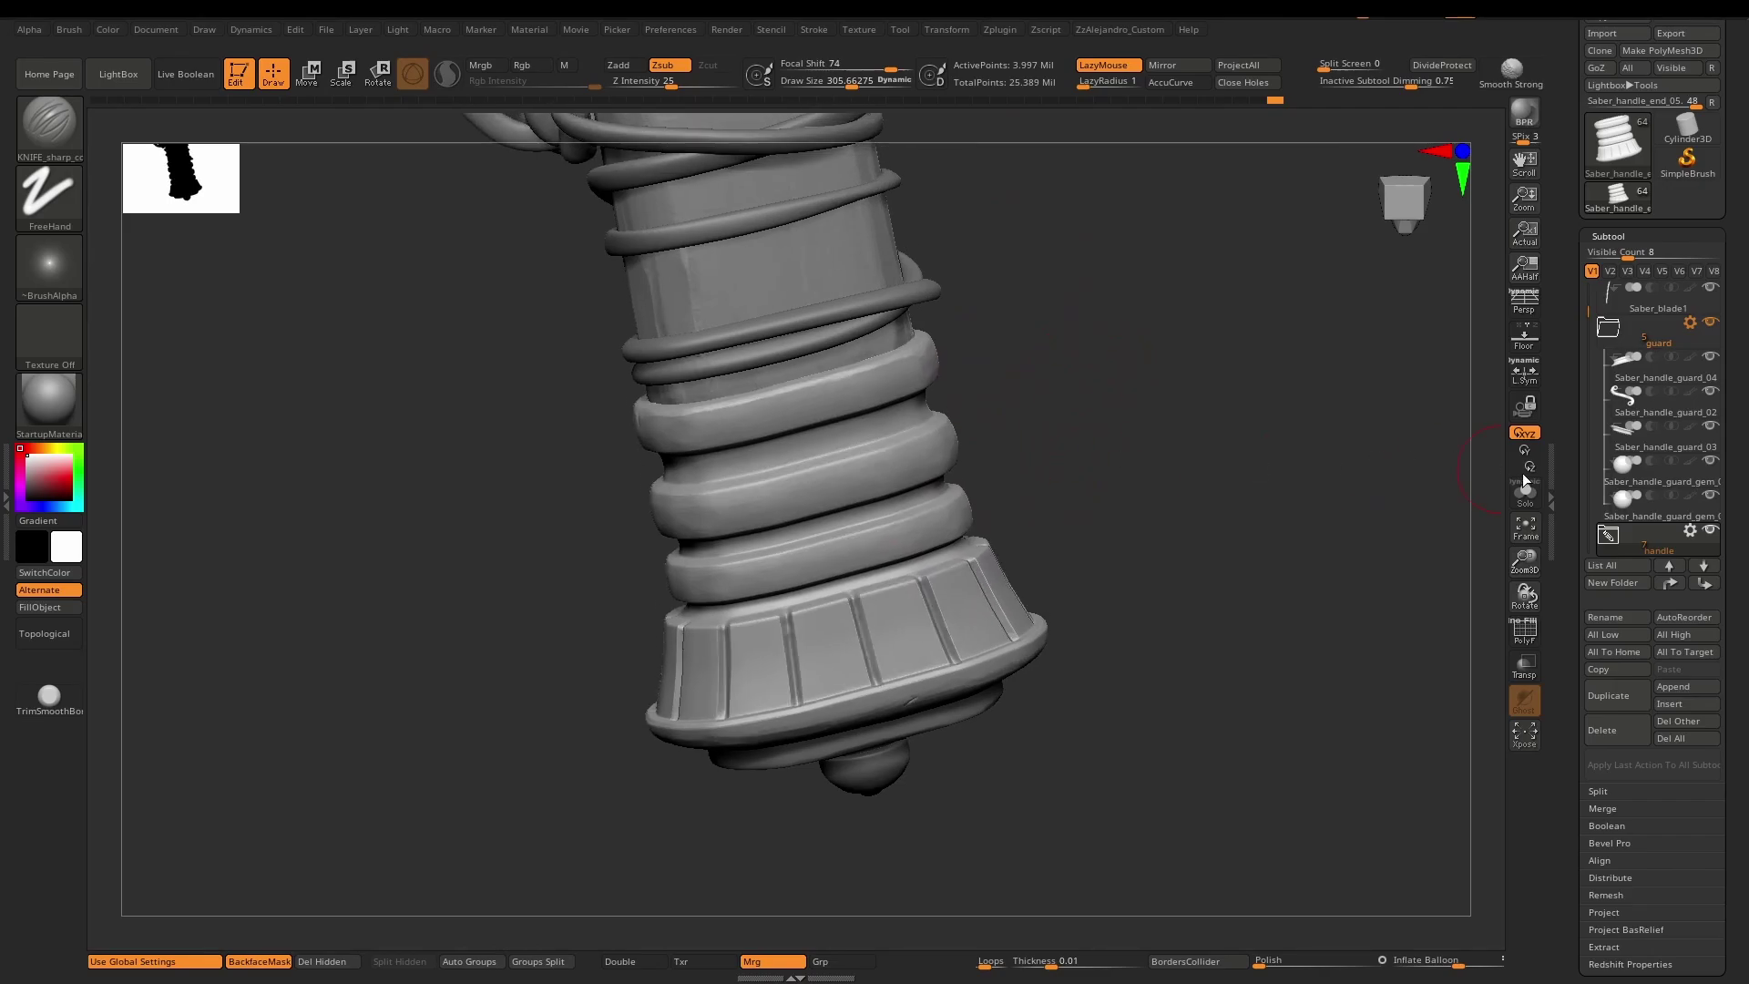
left_click(1625, 234)
left_click(1621, 364)
right_click_drag(976, 625, 1015, 774, "ctrl")
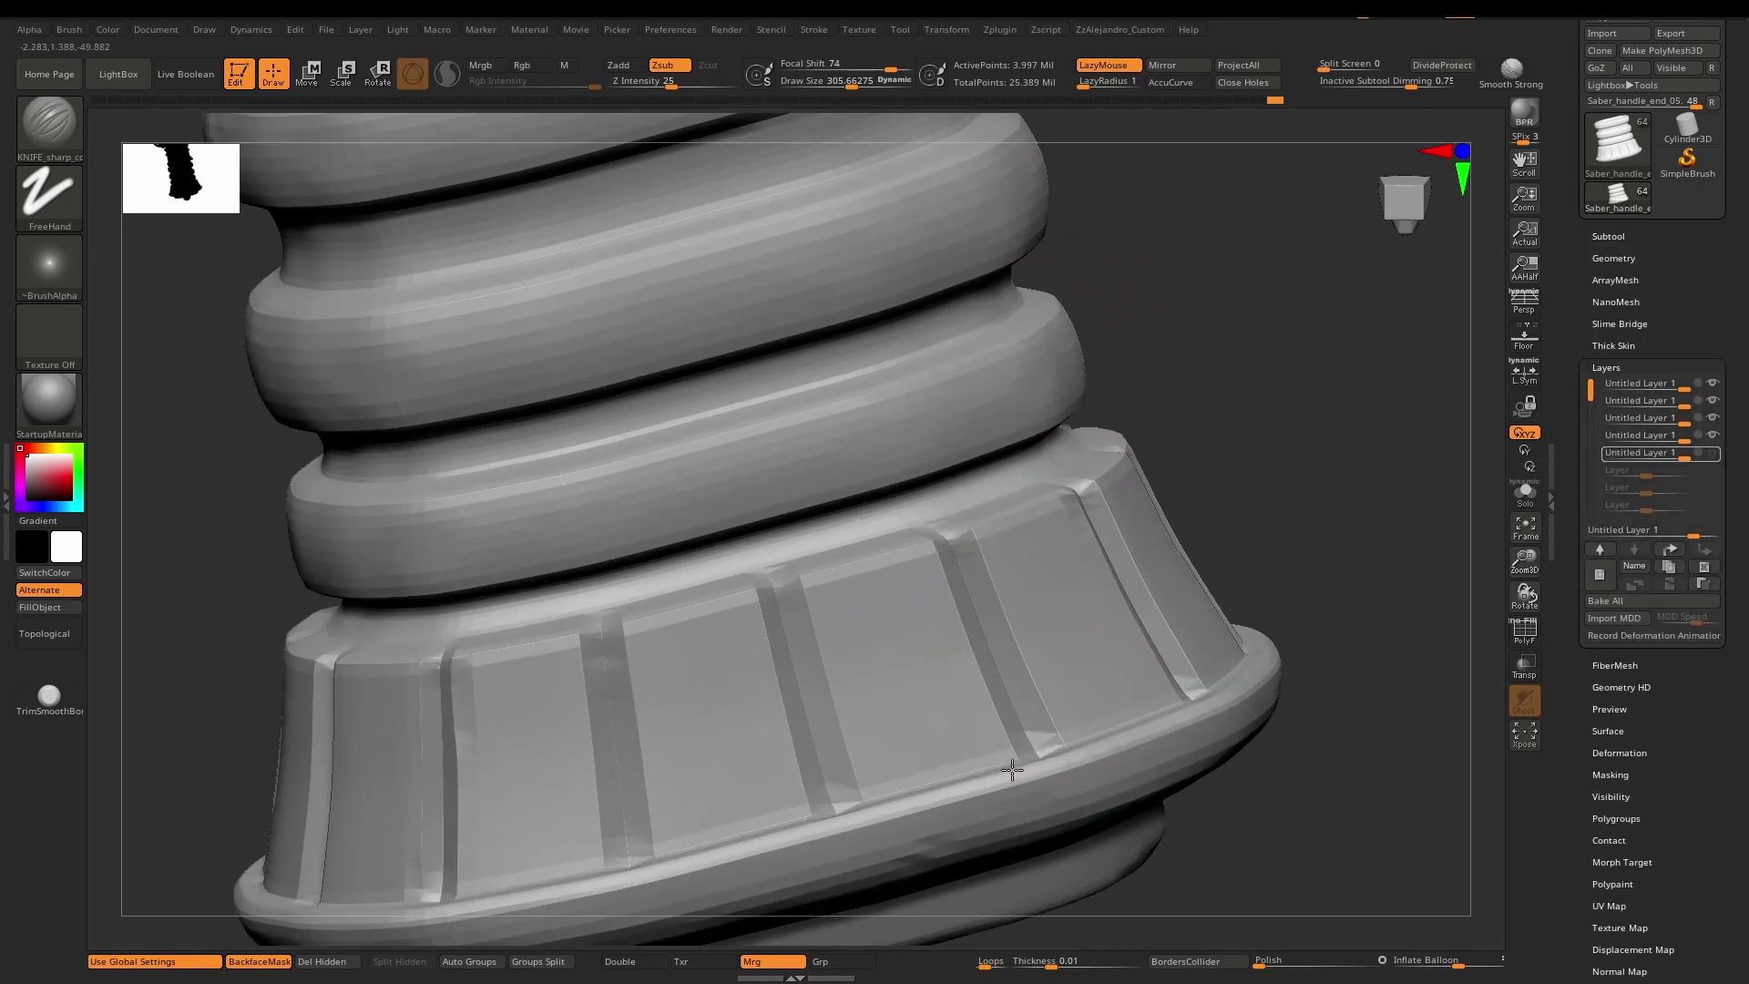
mouse_move(1014, 547)
right_mouse_down("ctrl")
mouse_move(1046, 681)
mouse_move(1001, 397)
right_mouse_up("ctrl")
right_click_drag(996, 516, 972, 480)
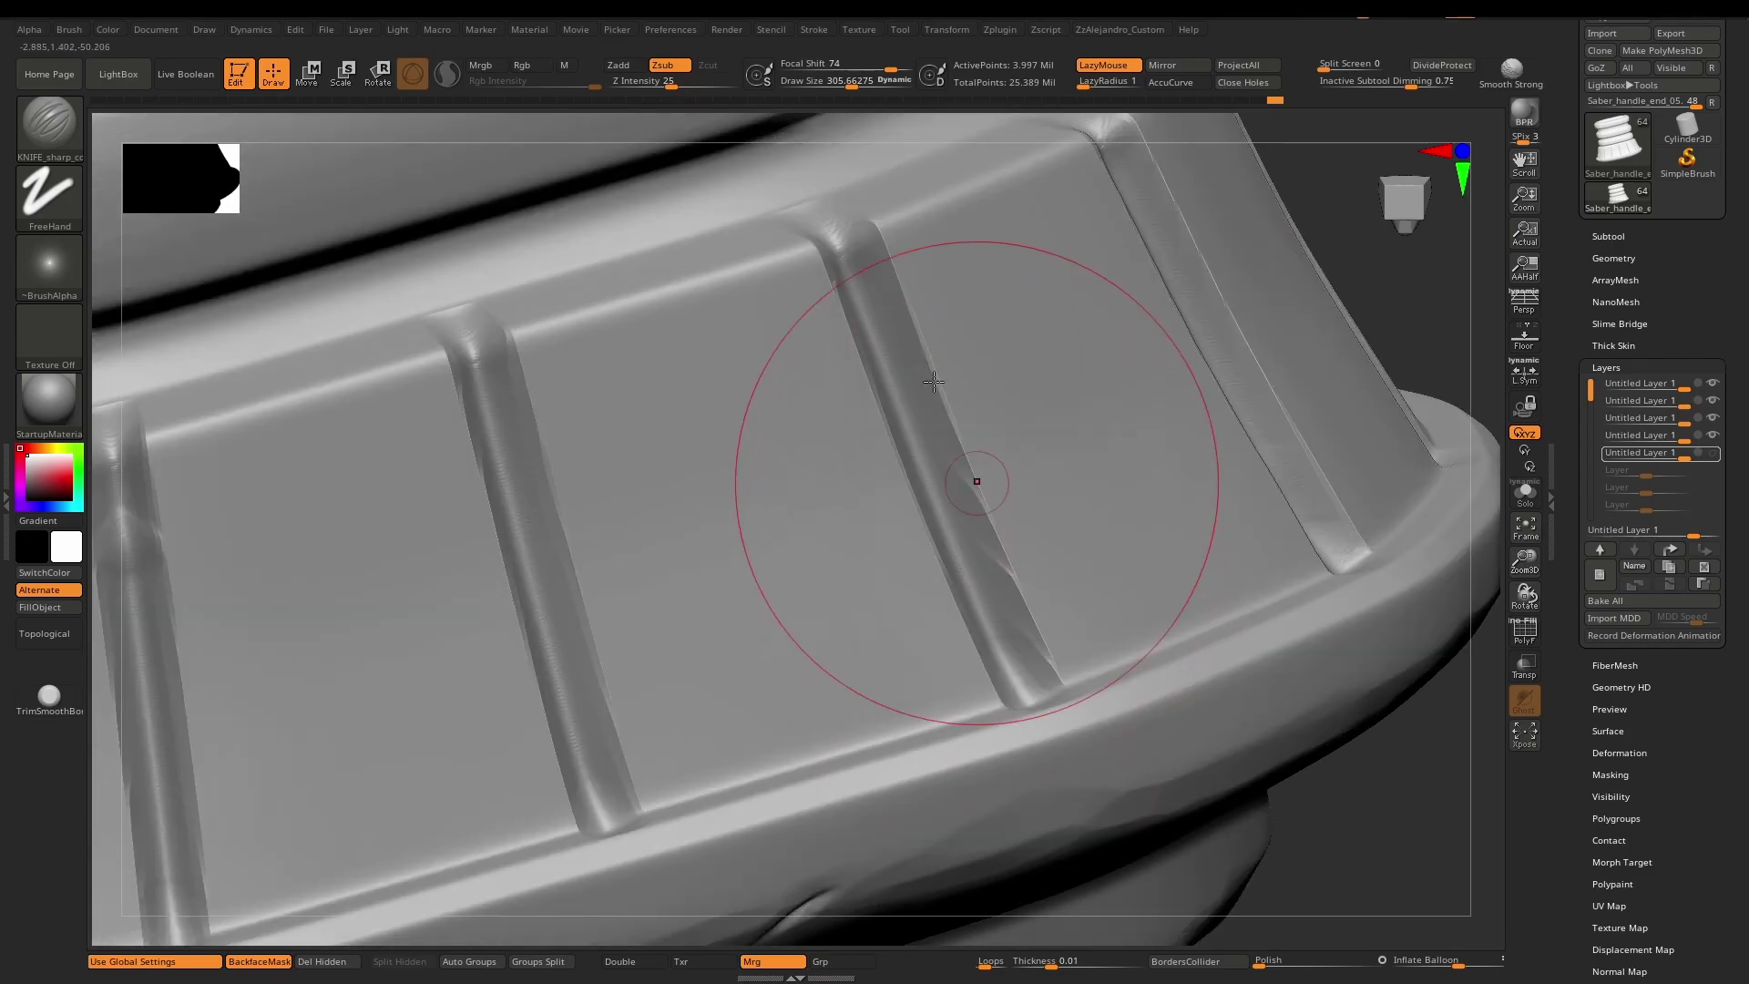
Reduce the Knife brush's draw size to about 119 and smooth a groove edge on the pommel.
right_click_drag(1005, 628, 1000, 601)
key("s")
left_click_drag(900, 446, 874, 447)
right_click_drag(988, 547, 1006, 470)
mouse_move(988, 506)
left_mouse_down("shift")
mouse_move(1001, 534)
mouse_move(998, 497)
left_mouse_up("shift")
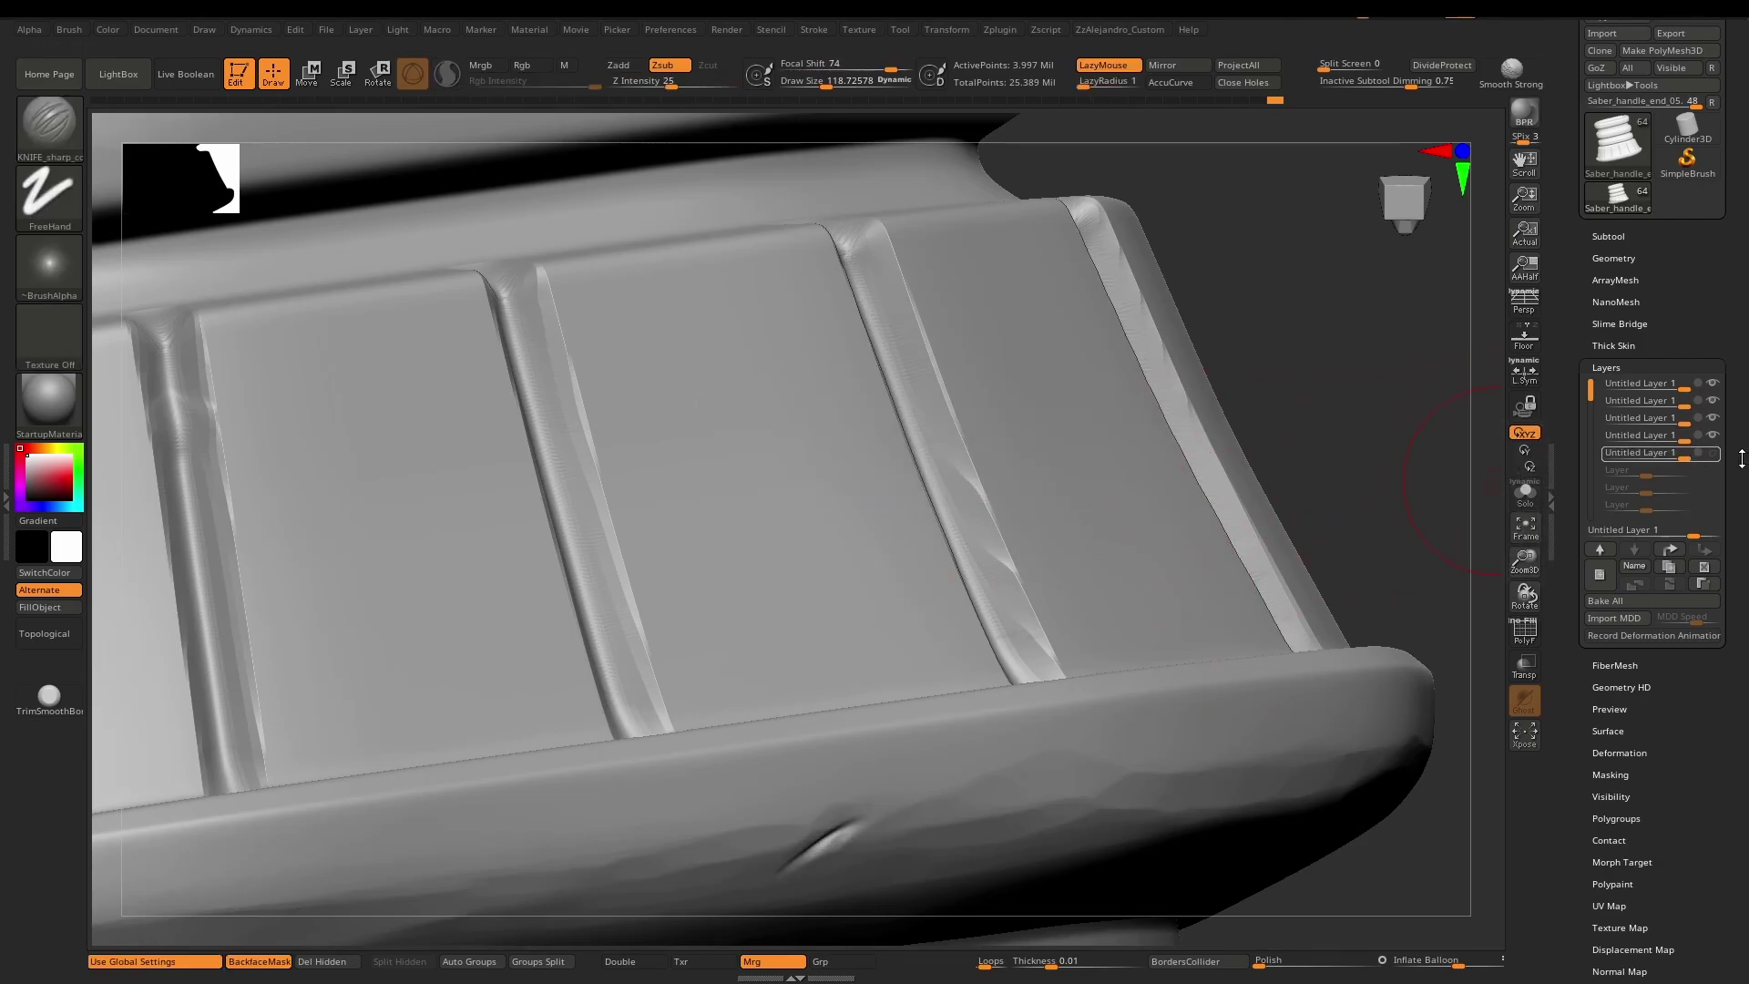
Compare the pommel with the fourth layer hidden and shown, start recording on that layer, and smooth a groove edge.
left_click(1701, 440)
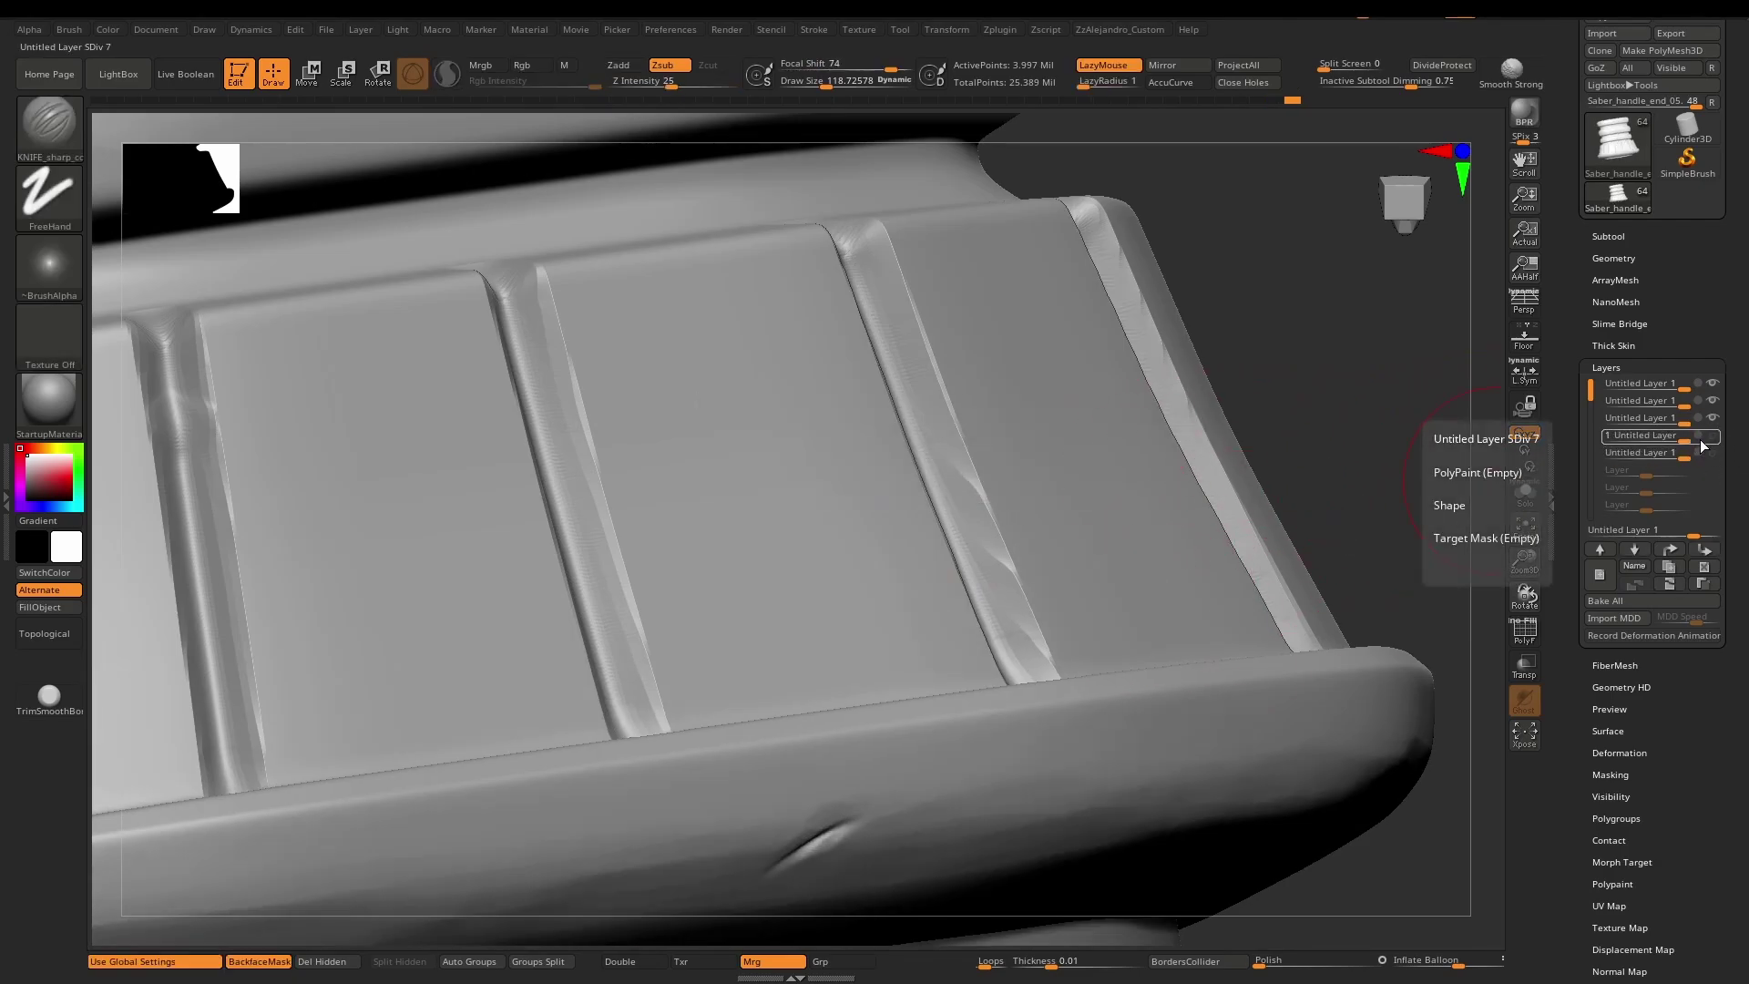
left_click(1713, 438)
left_click(1700, 438)
right_click_drag(943, 512, 972, 544, "alt")
mouse_move(1011, 503)
left_mouse_down("shift")
mouse_move(1062, 652)
mouse_move(1035, 546)
left_mouse_up("shift")
mouse_move(1035, 547)
right_mouse_down("ctrl")
mouse_move(1003, 541)
mouse_move(1006, 476)
right_mouse_up("ctrl")
left_click_drag(1006, 476, 1027, 498, "shift")
Smooth the edges of several more grooves around the pommel.
mouse_move(1027, 497)
right_mouse_down()
mouse_move(1007, 527)
mouse_move(851, 574)
mouse_move(878, 583)
mouse_move(879, 496)
right_mouse_up()
left_click_drag(870, 510, 915, 688, "shift")
right_click_drag(915, 687, 839, 526)
left_click_drag(838, 526, 843, 624, "shift")
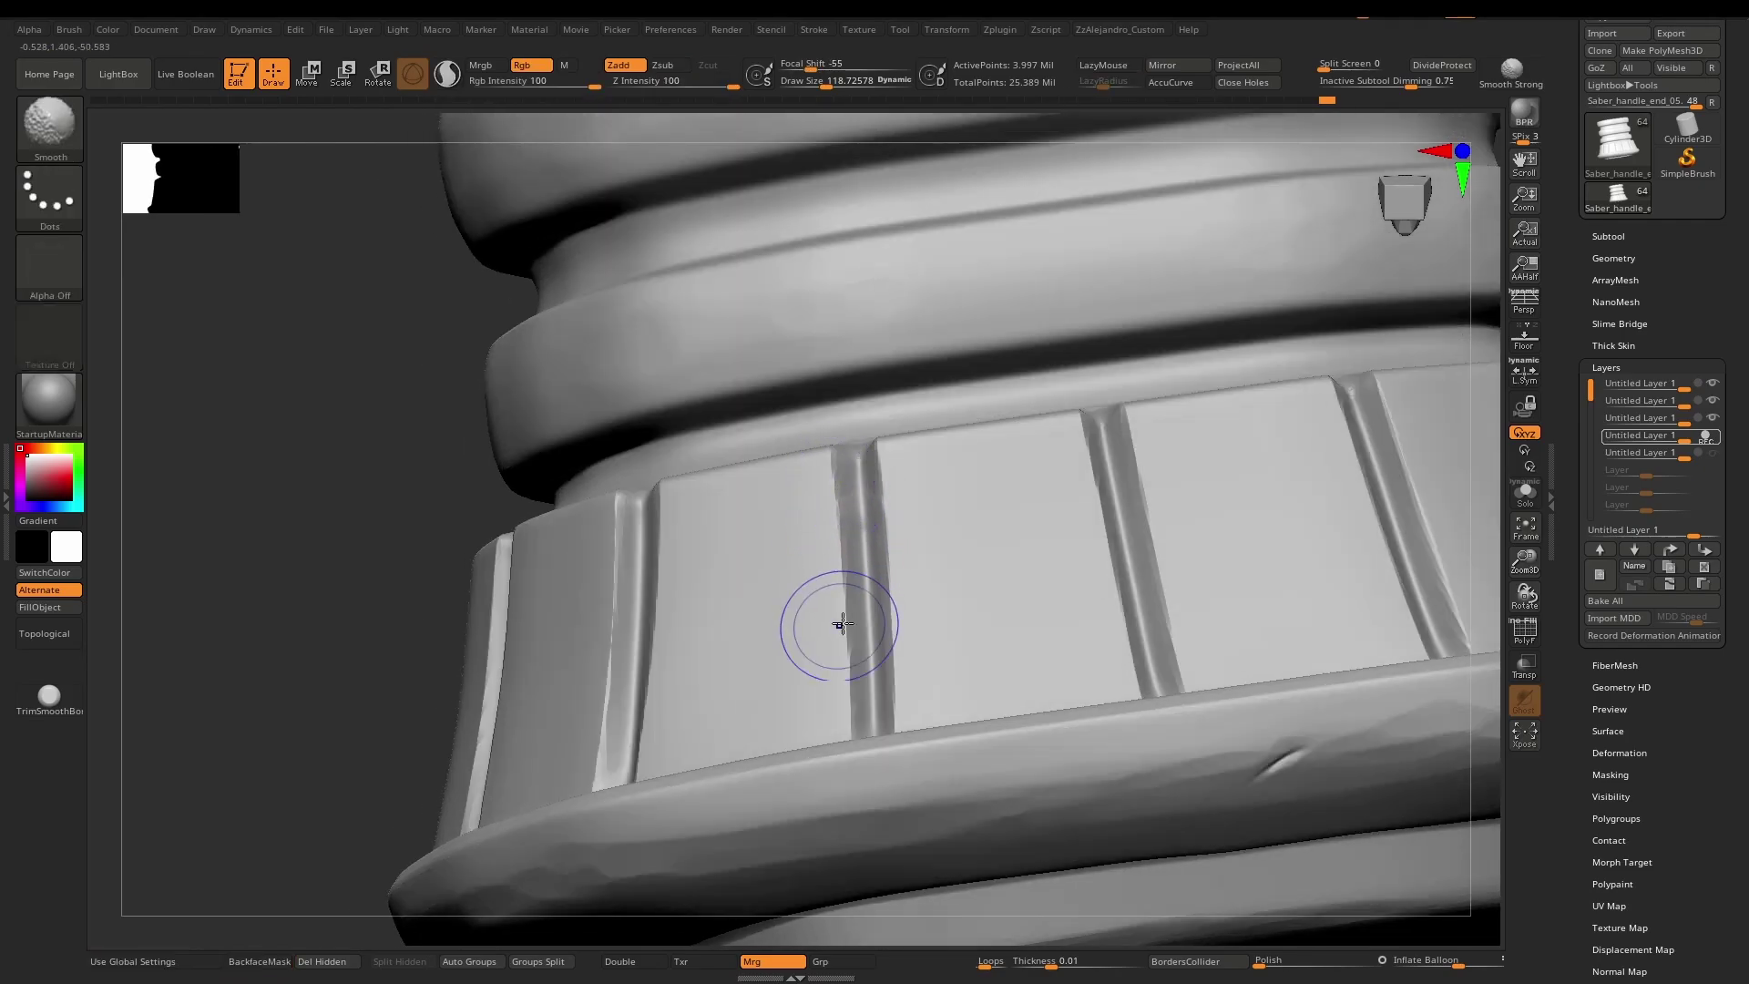
left_click_drag(846, 515, 851, 688, "shift")
mouse_move(850, 687)
right_mouse_down()
mouse_move(835, 610)
mouse_move(794, 592)
mouse_move(824, 564)
right_mouse_up()
key("shift")
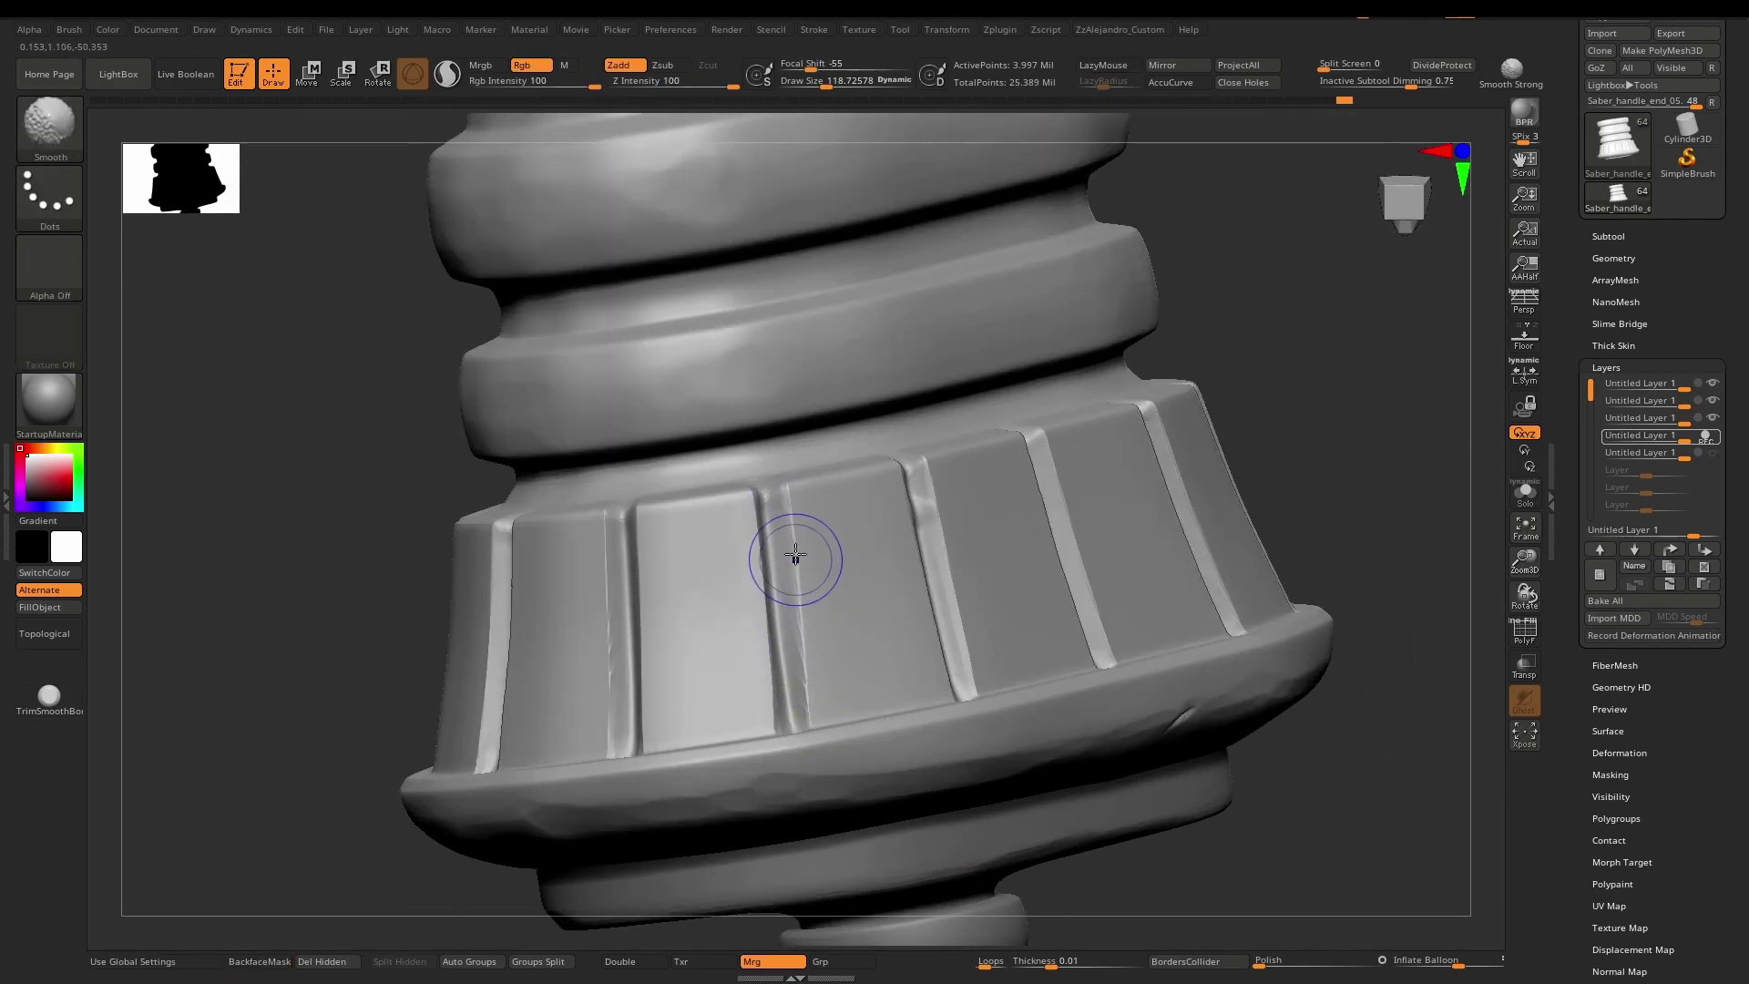
Inspect the pommel's grooves up close and toggle the fifth layer to compare its effect.
right_click_drag(792, 637, 788, 660, "ctrl")
mouse_move(802, 610)
right_mouse_down()
mouse_move(750, 683)
mouse_move(1117, 538)
mouse_move(1019, 543)
mouse_move(994, 417)
right_mouse_up()
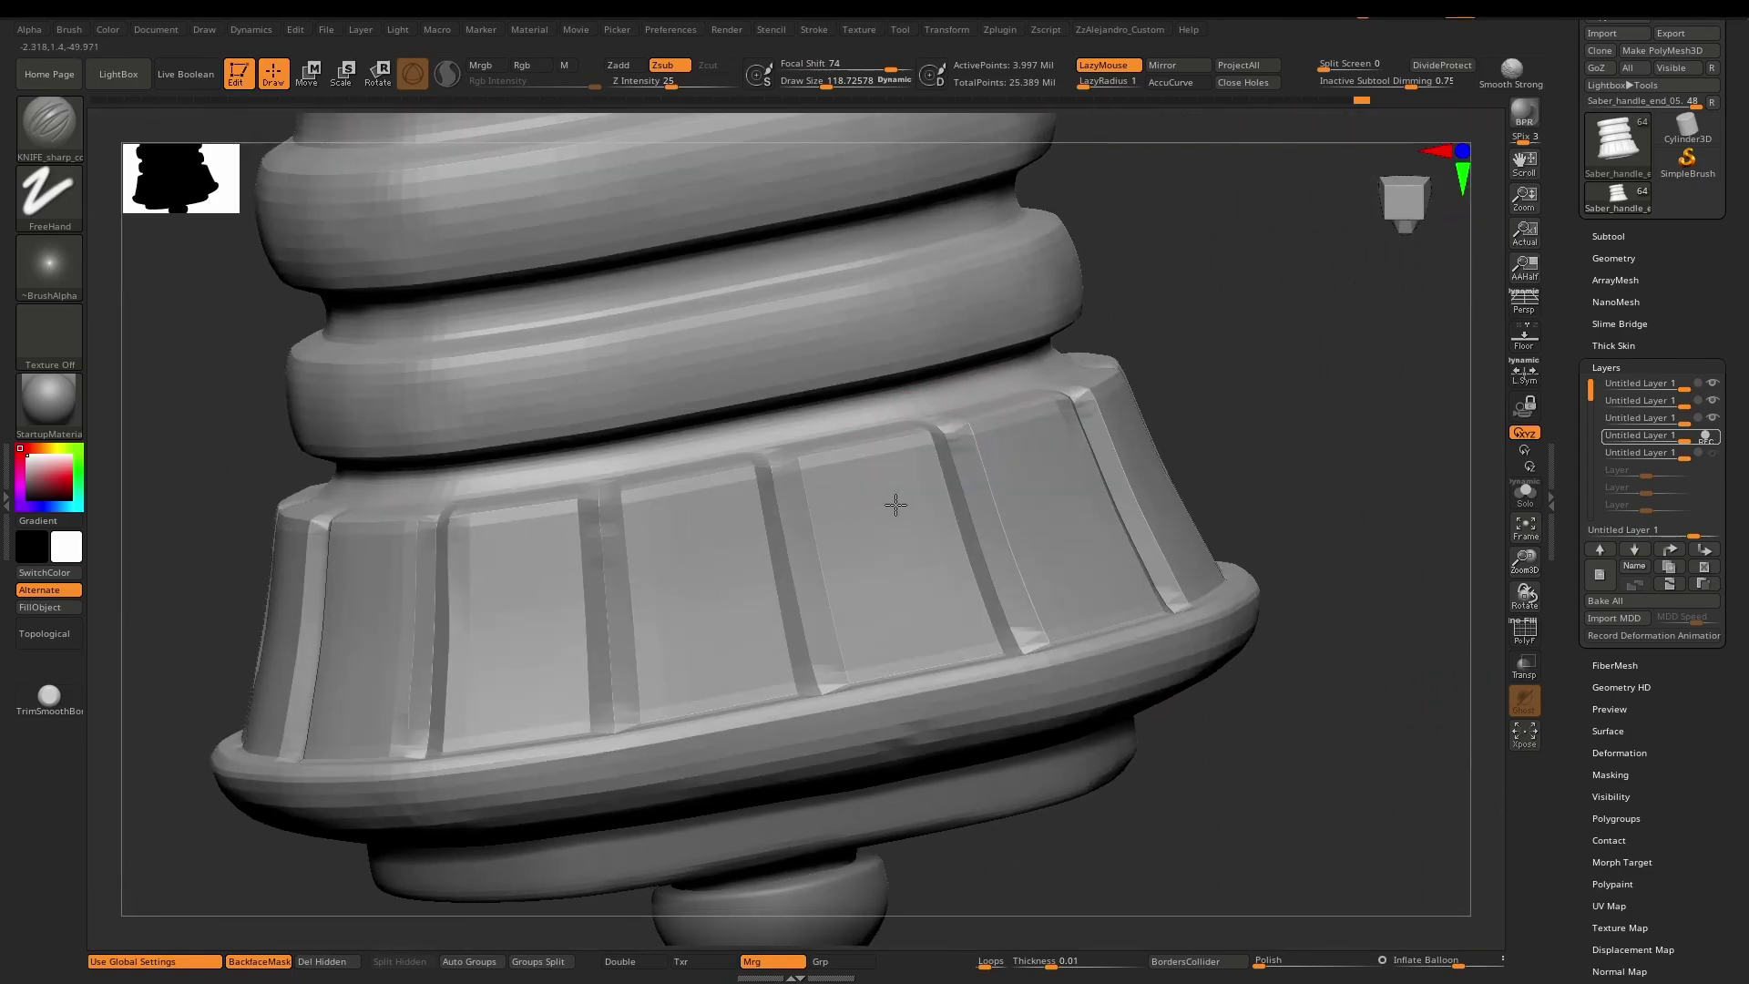
right_click_drag(893, 504, 860, 692, "ctrl")
right_click_drag(860, 692, 835, 445)
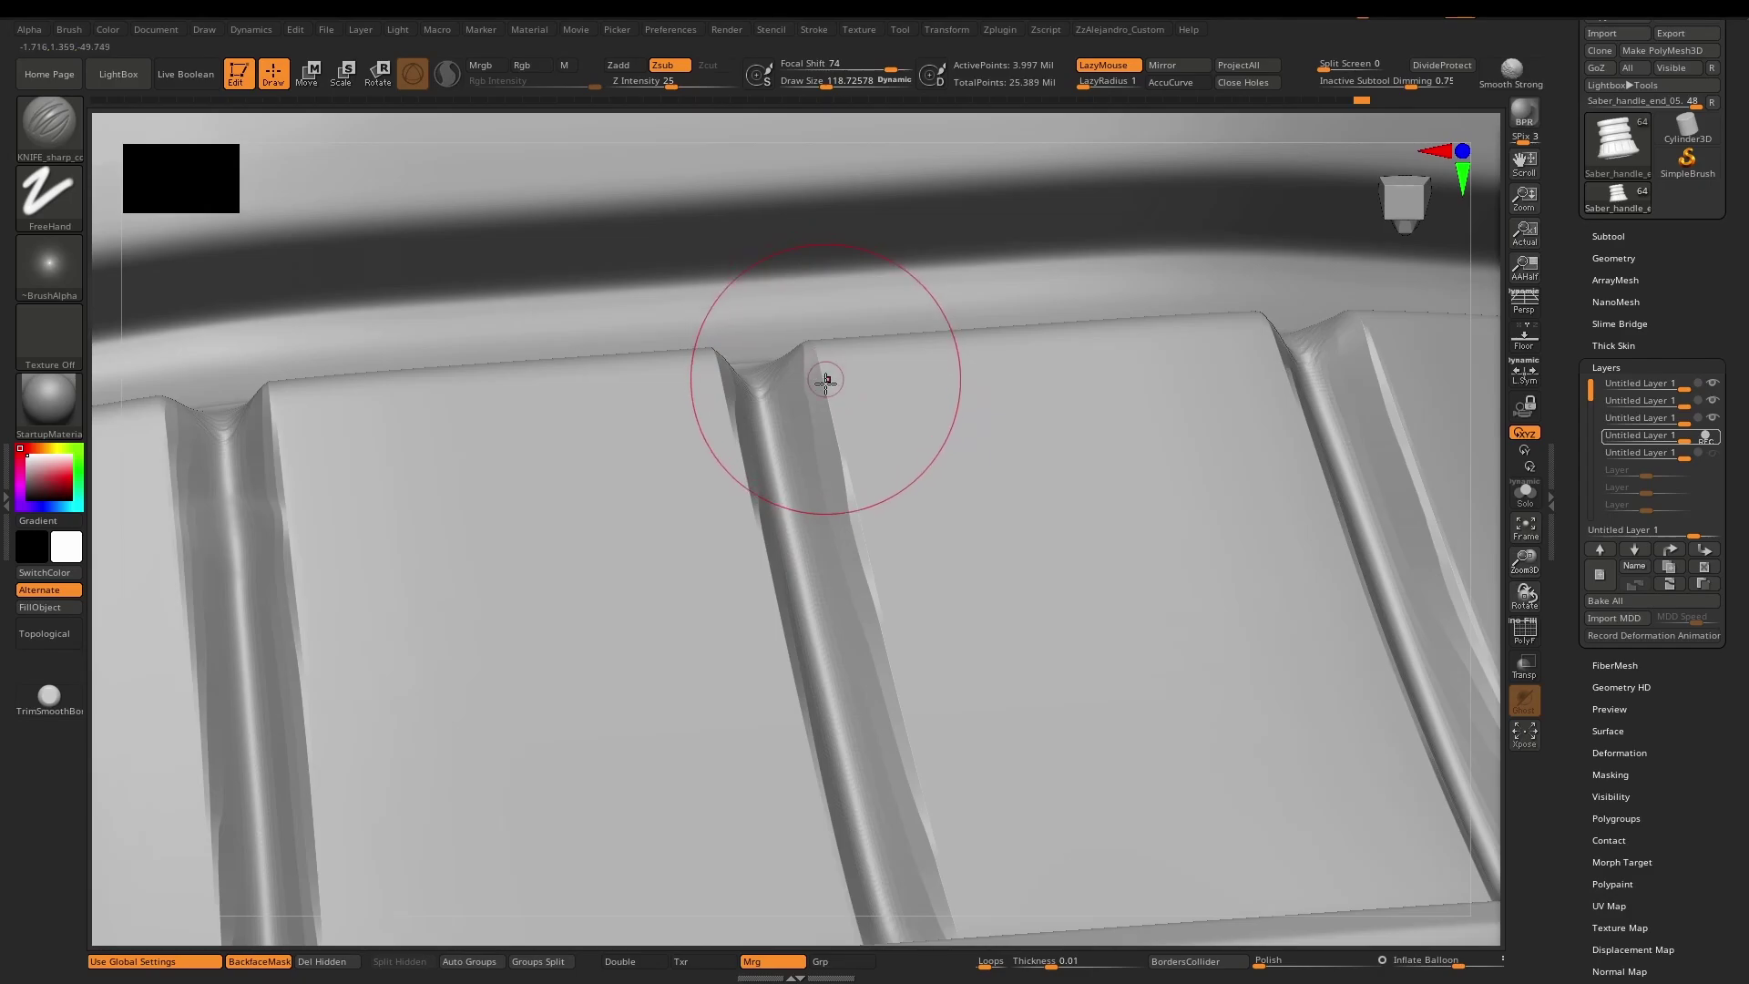
mouse_move(870, 613)
right_mouse_down("ctrl")
mouse_move(823, 503)
mouse_move(960, 570)
mouse_move(925, 605)
mouse_move(1007, 664)
right_mouse_up("ctrl")
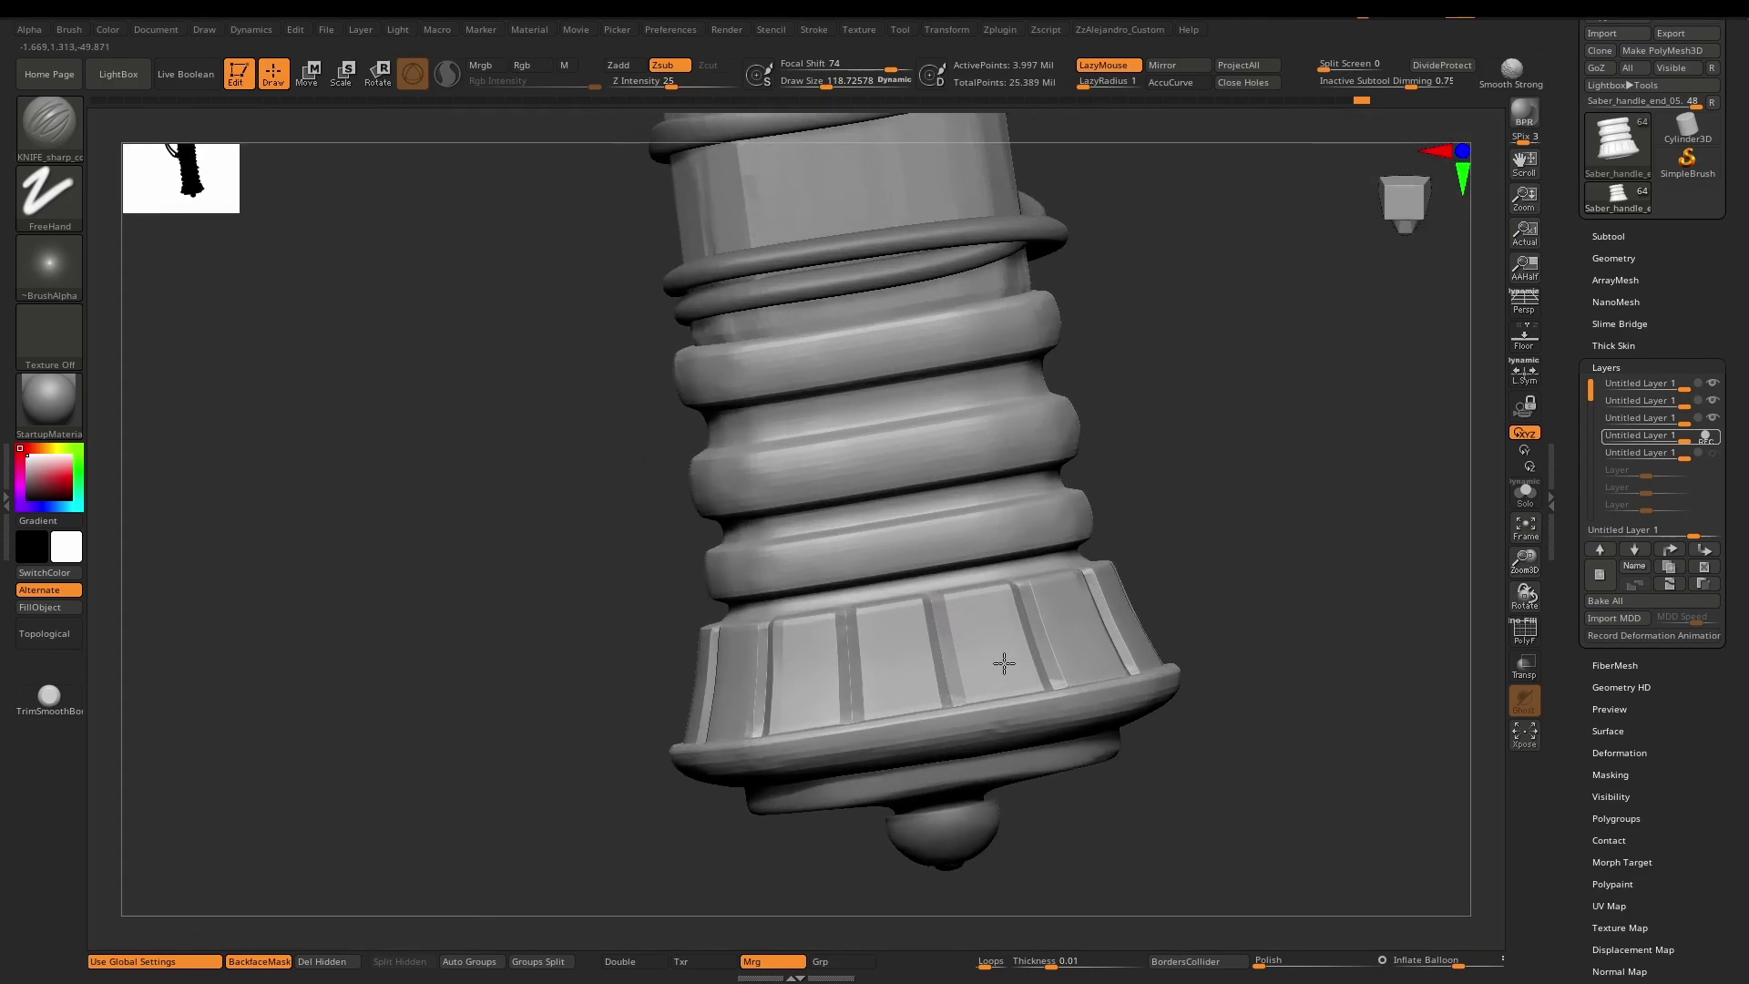
left_click(1714, 458)
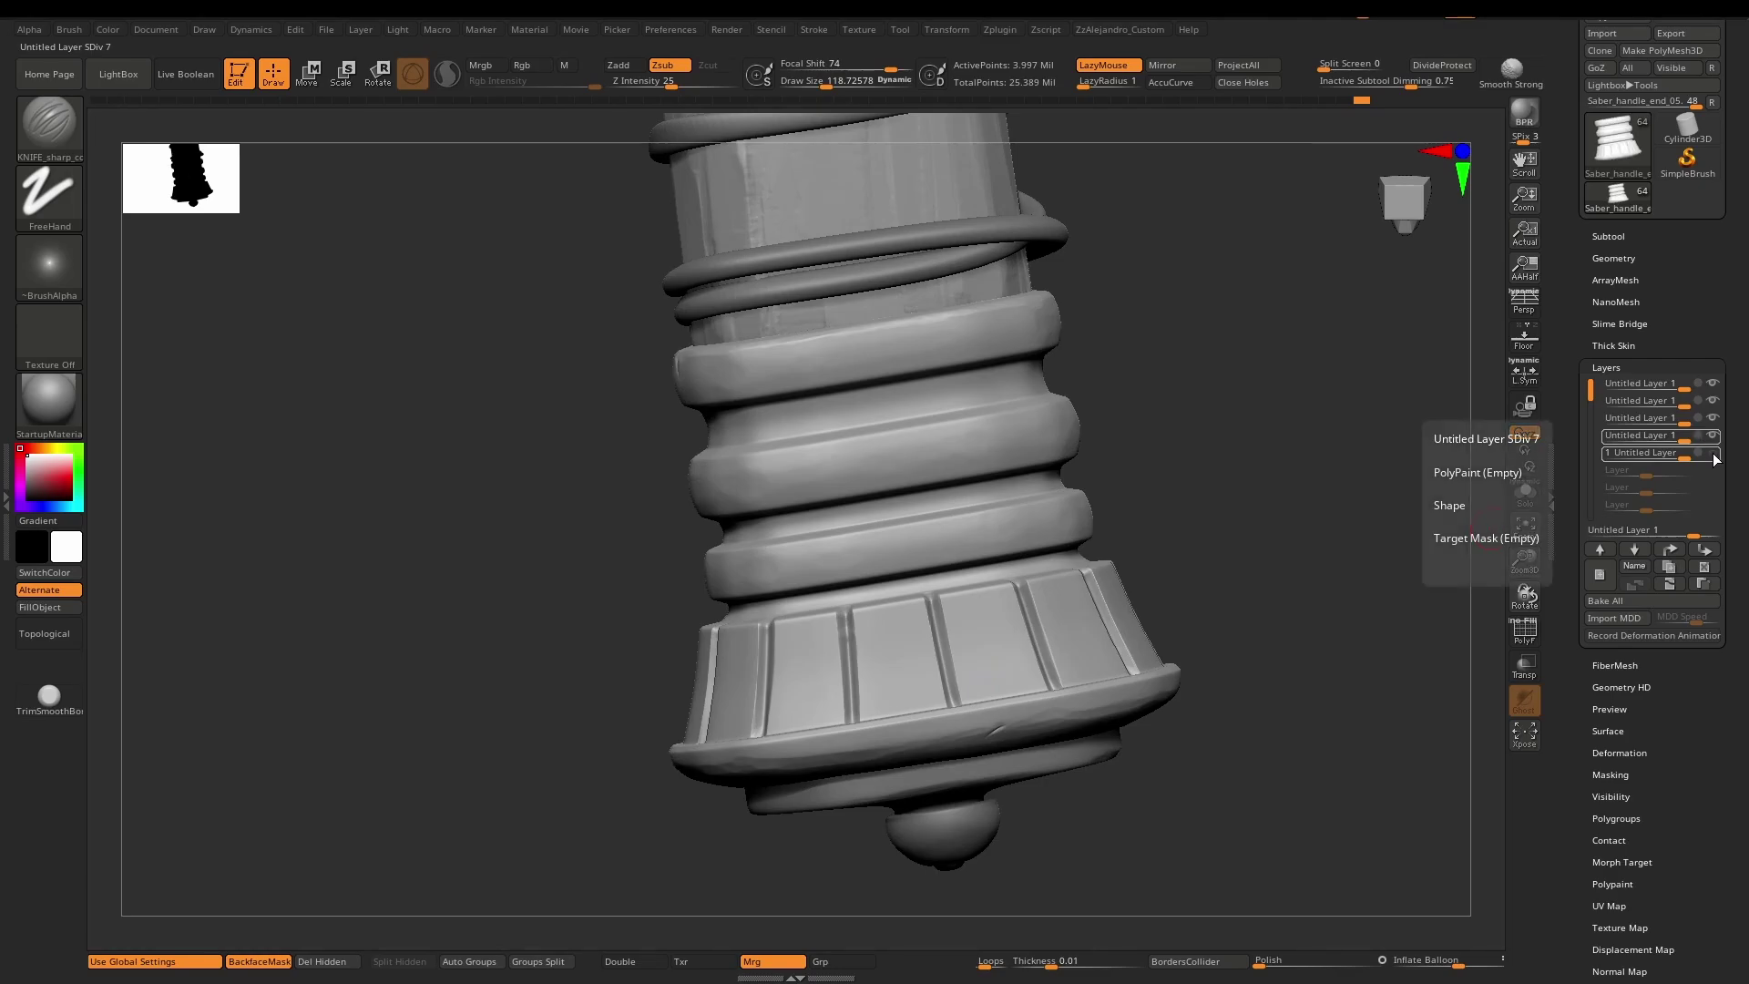
left_click(1714, 458)
Compare the whole handle with the fifth layer shown and hidden, and leave that layer visible.
right_click_drag(1034, 620, 941, 621)
mouse_move(1048, 575)
right_mouse_down("ctrl")
mouse_move(1020, 525)
mouse_move(1059, 641)
mouse_move(1084, 637)
mouse_move(1050, 625)
mouse_move(1097, 613)
mouse_move(1049, 626)
right_mouse_up("ctrl")
mouse_move(945, 571)
right_mouse_down()
mouse_move(1003, 625)
mouse_move(1022, 598)
right_mouse_up()
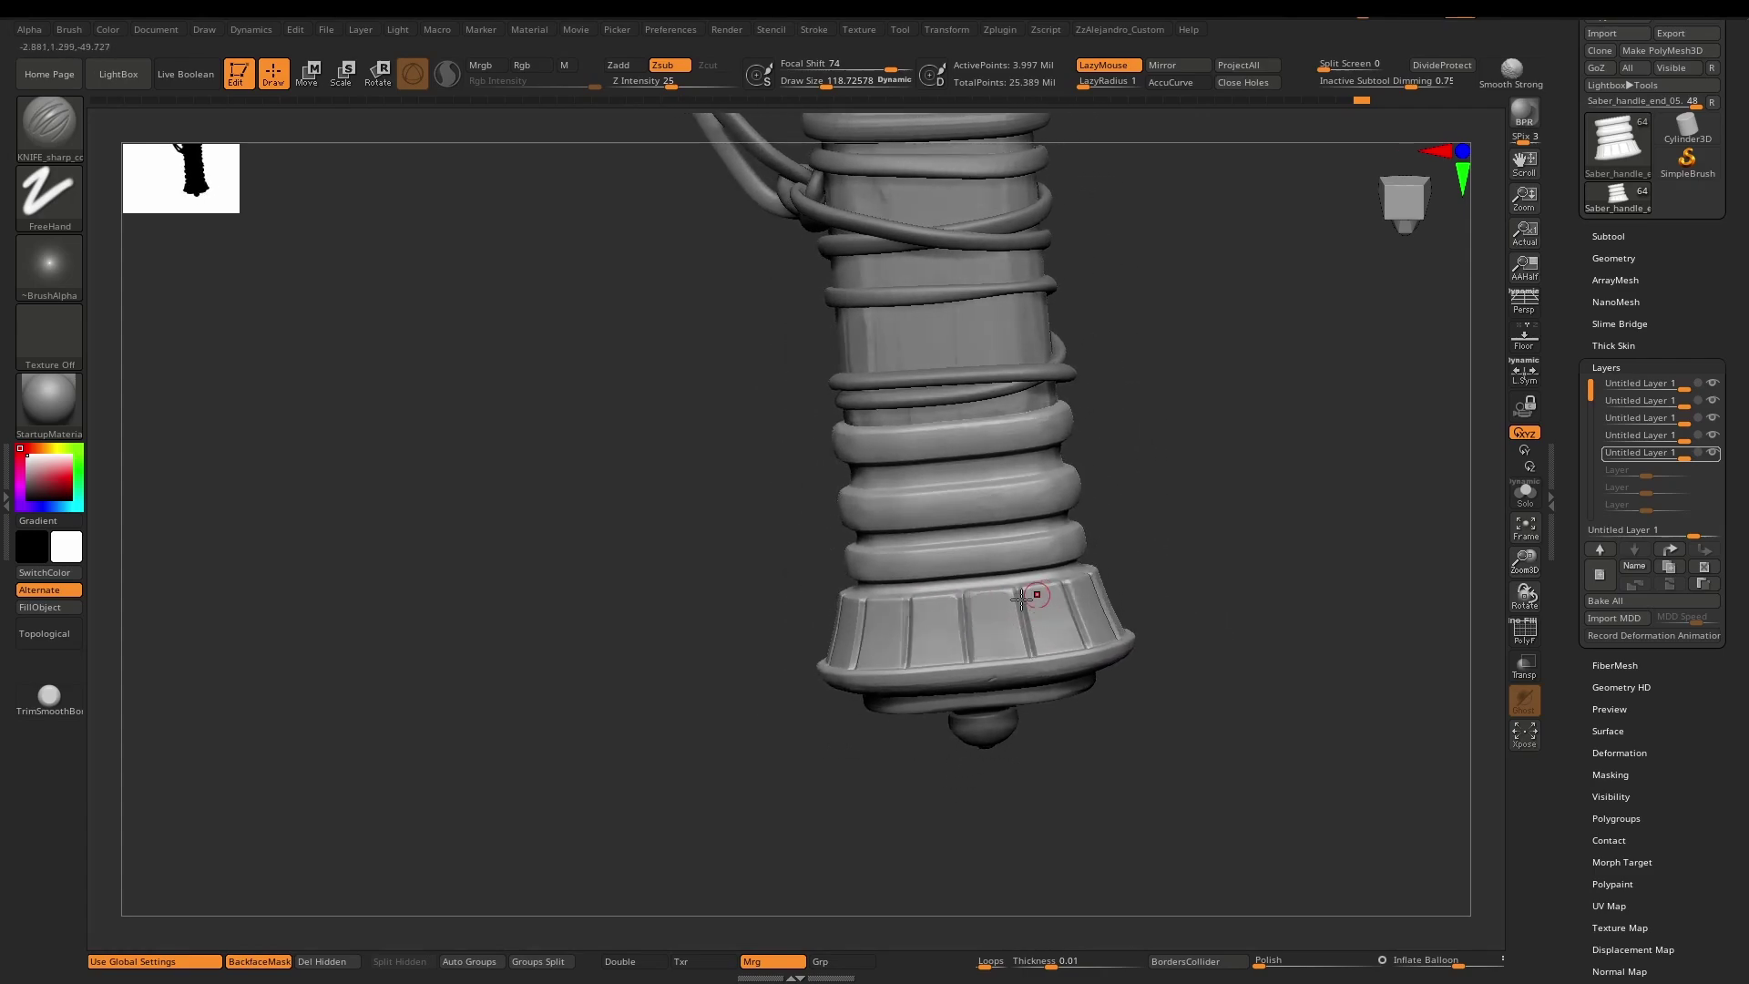
left_click(1713, 454)
left_click(1716, 455)
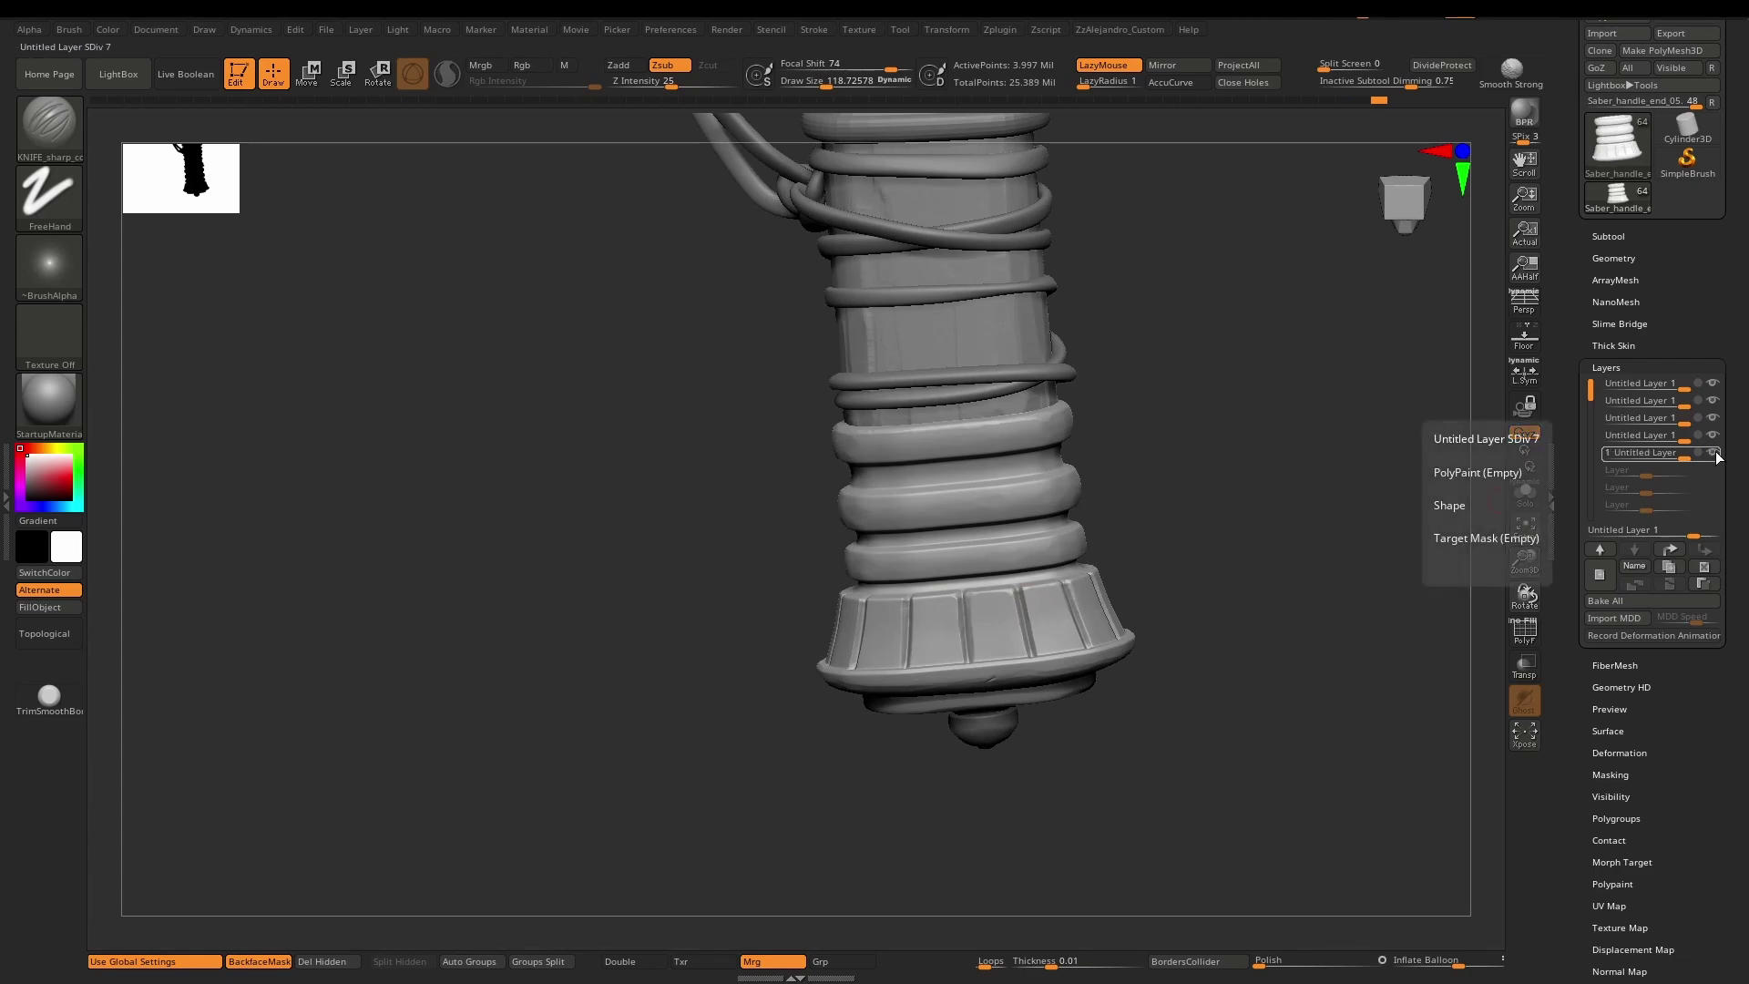
left_click(1717, 456)
left_click(1717, 456)
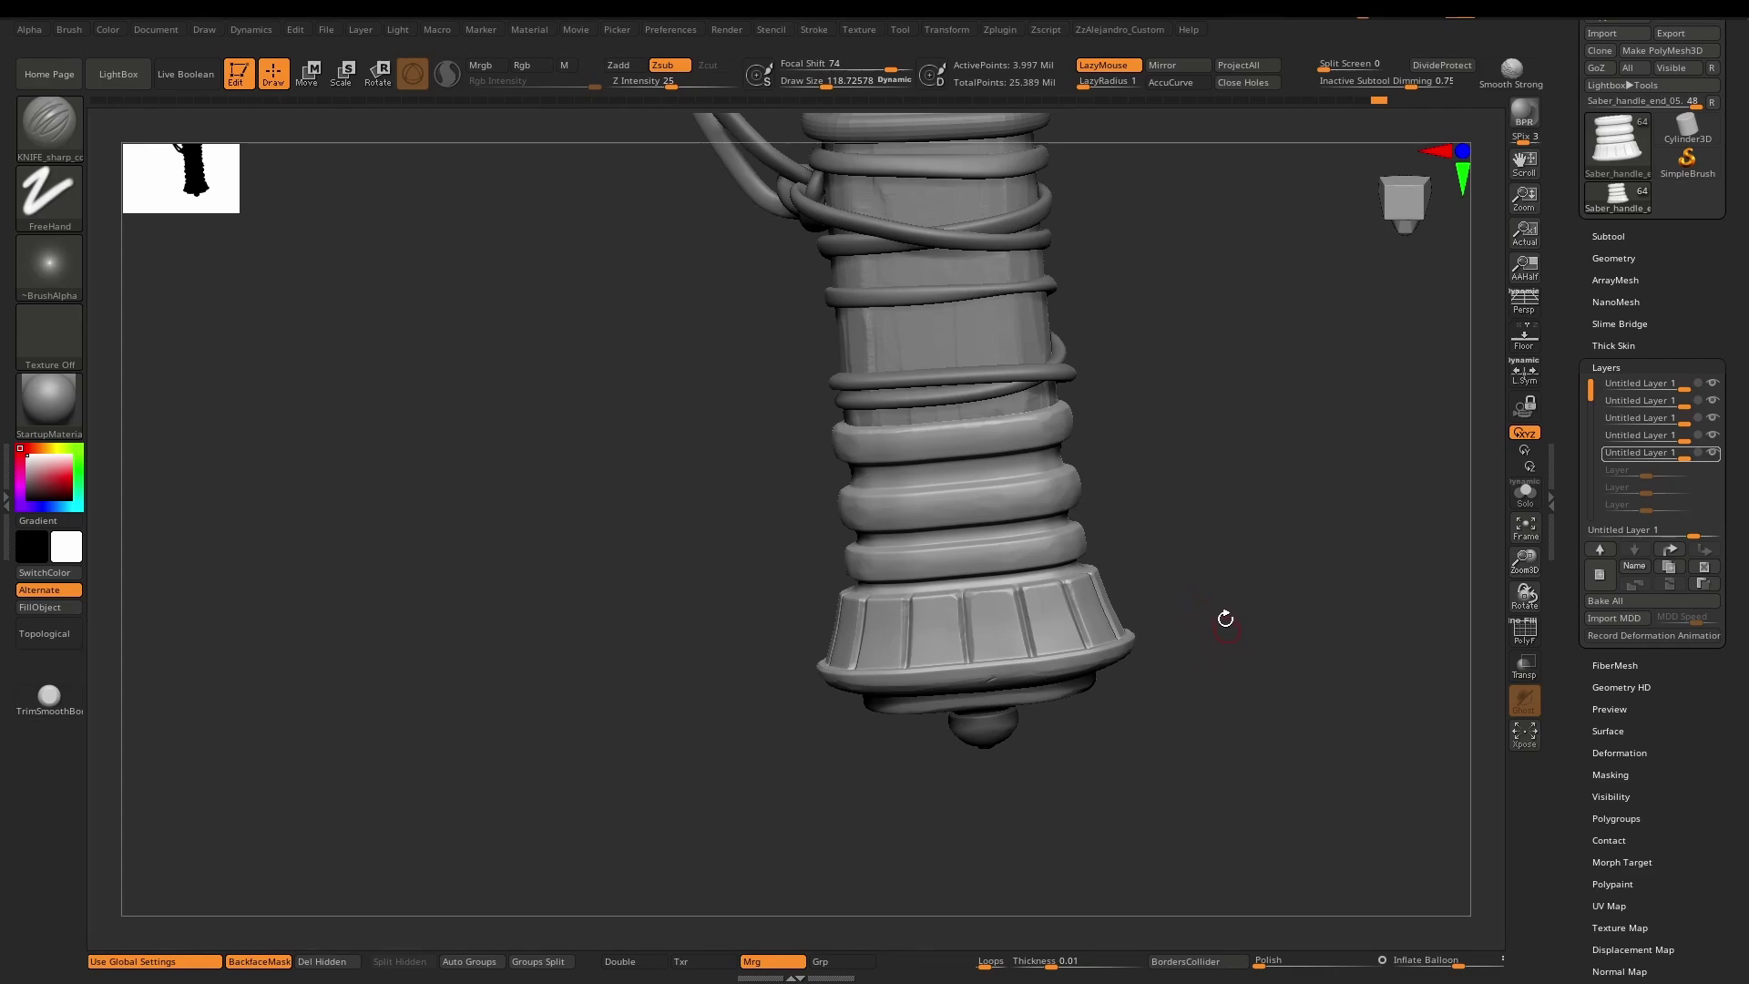
Return to the subtool list and make the sheath folder visible.
left_click_drag(1226, 465, 1159, 500, "alt")
left_click_drag(1158, 264, 1164, 747, "alt")
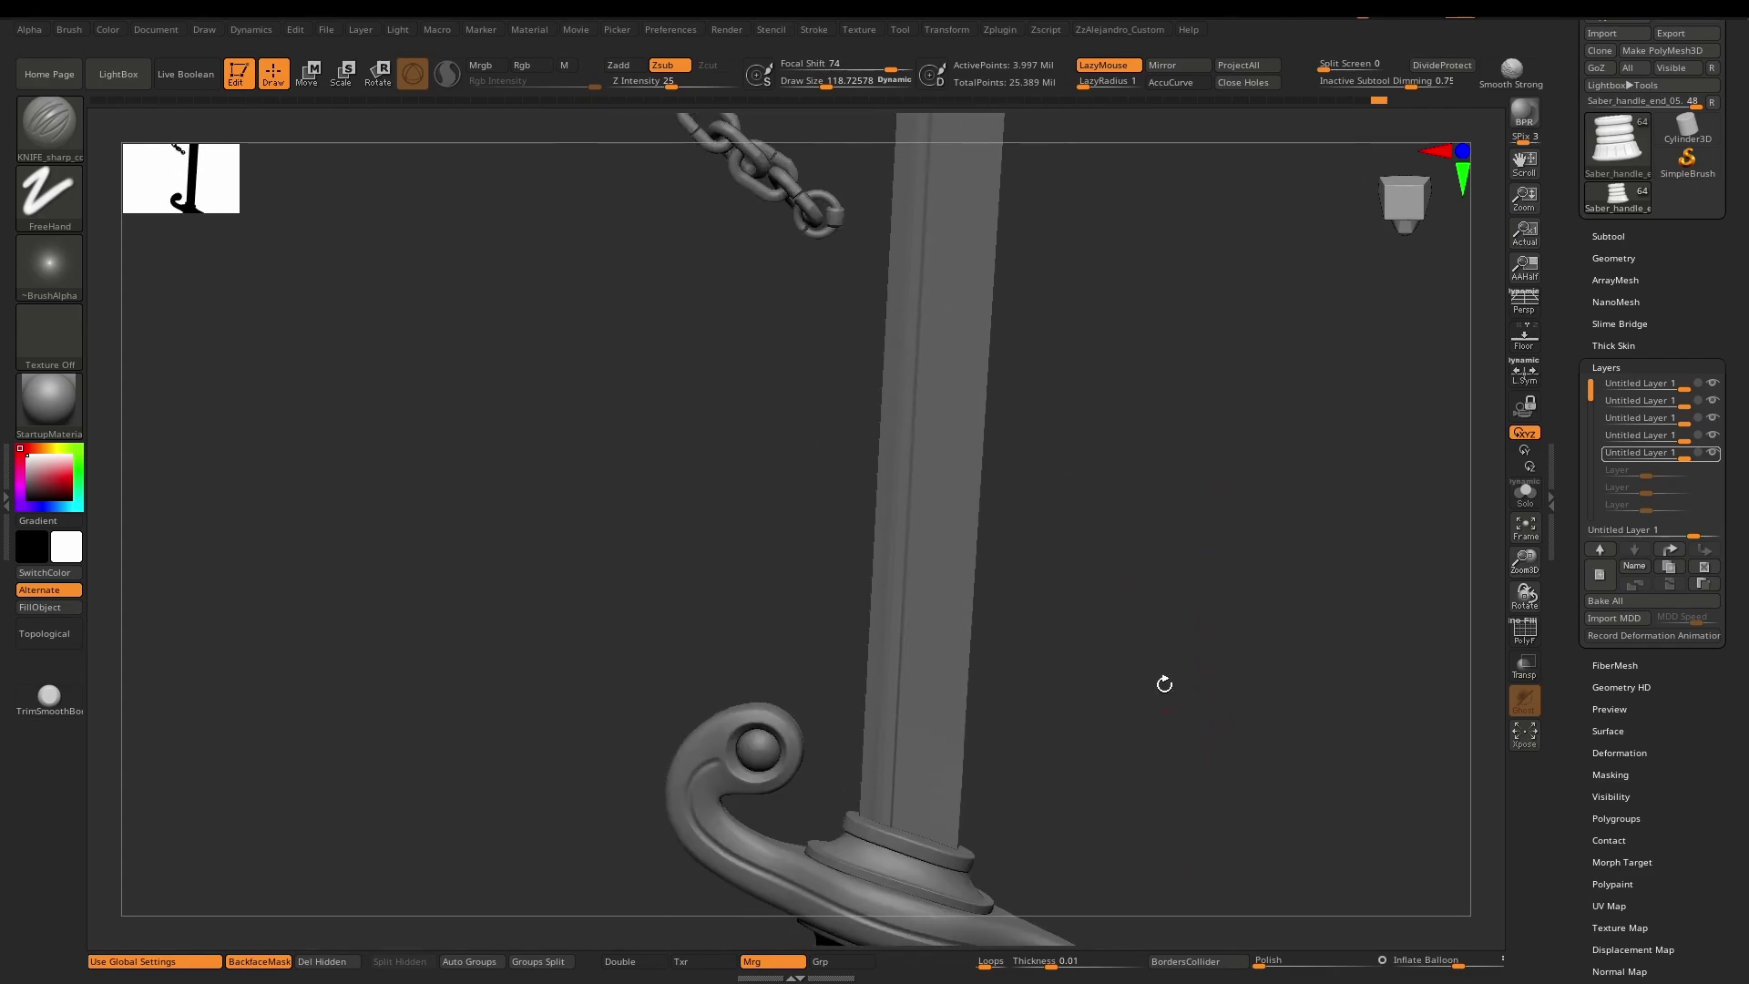
left_click(1630, 237)
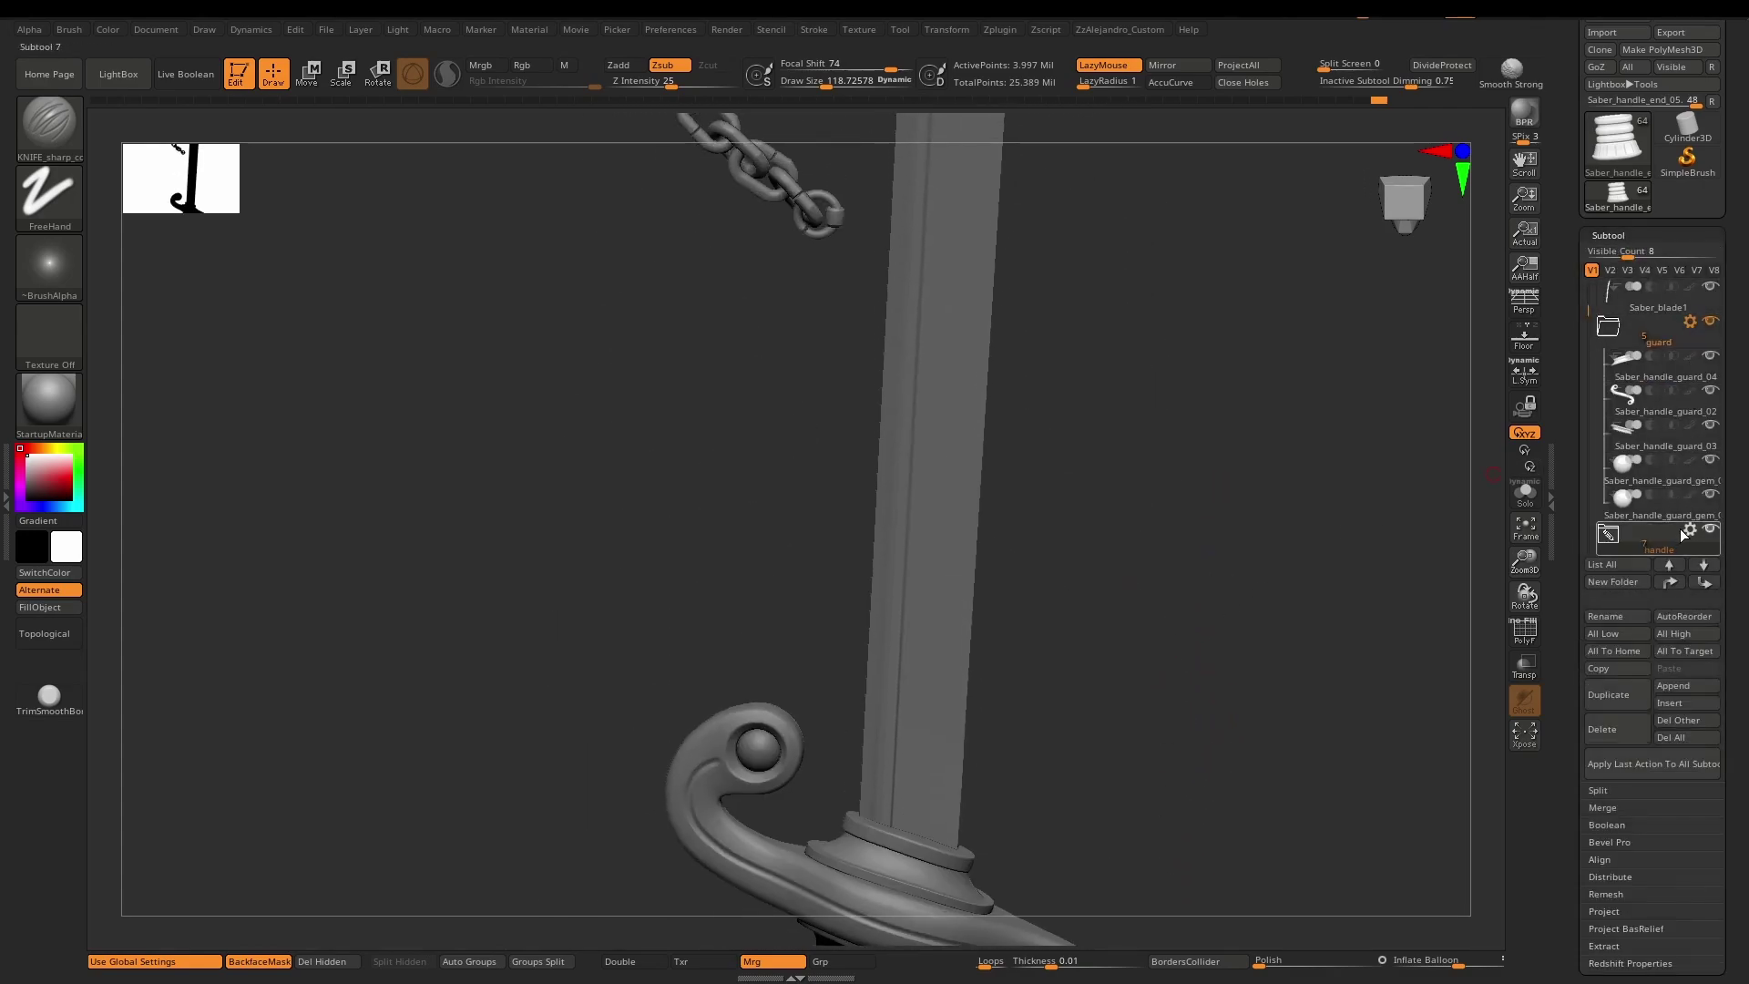
left_click_drag(1588, 309, 1604, 419)
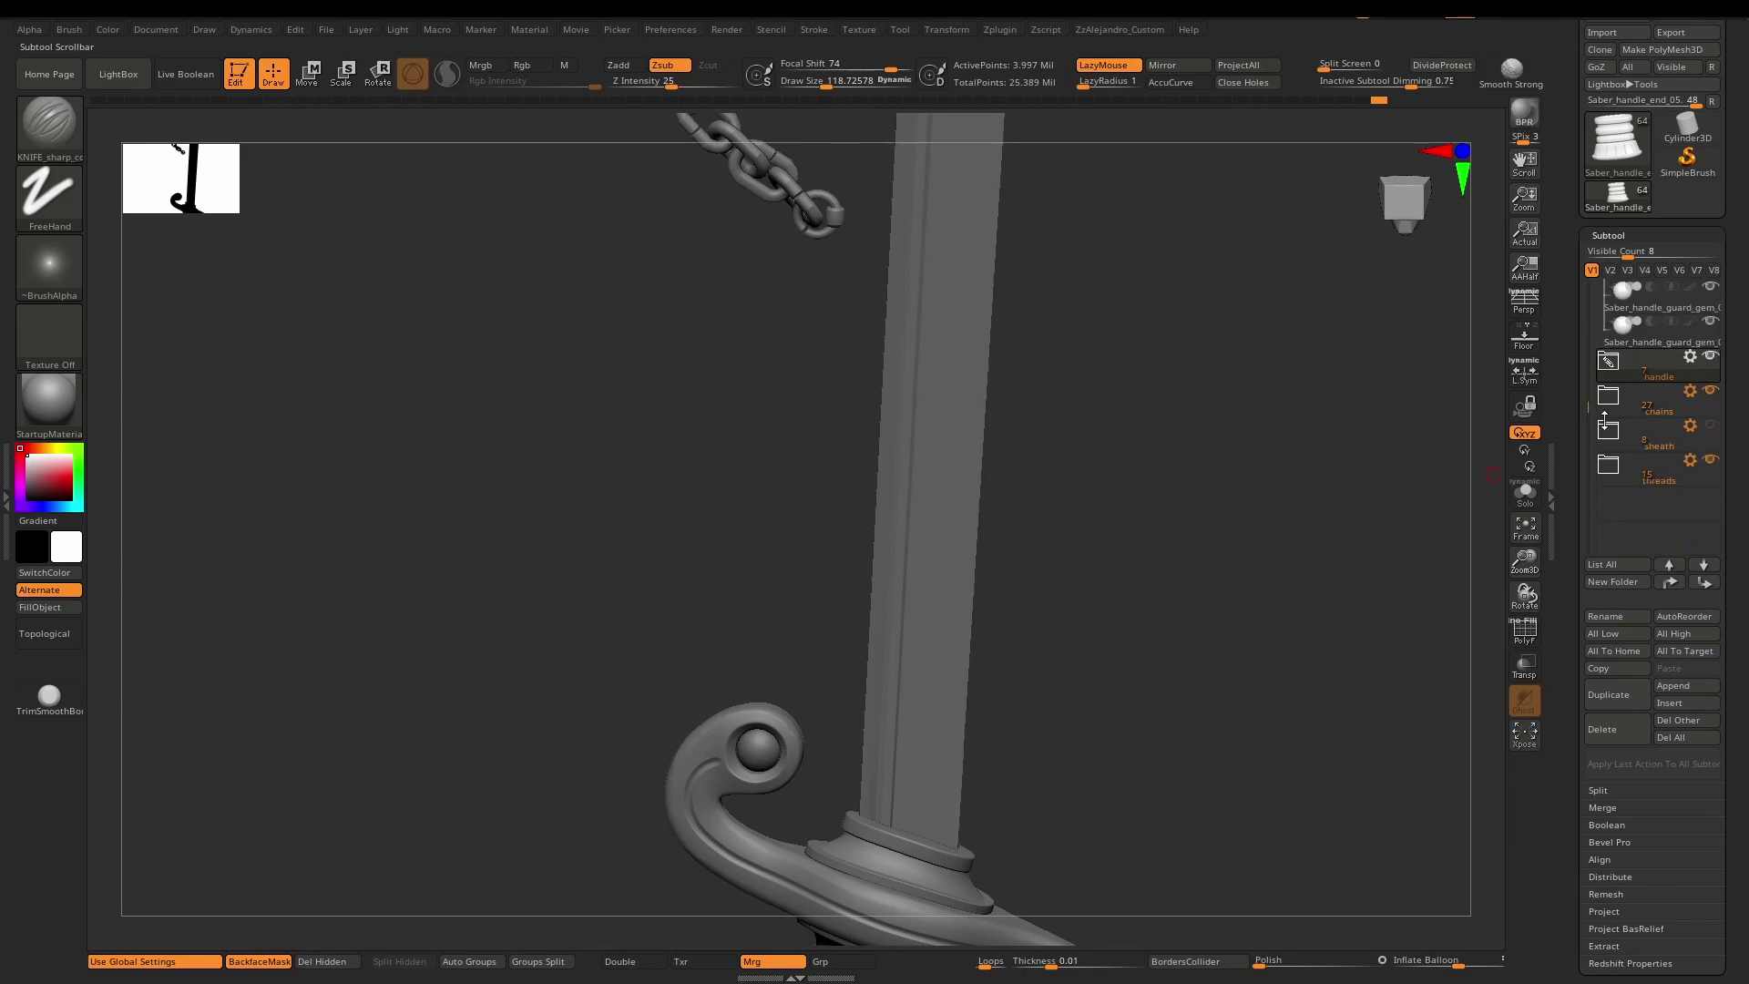
left_click(1711, 428)
Select the Sheath_metal_detail_start subtool at the guard and view the sheath from its opening to its tip.
right_click_drag(980, 678, 984, 533, "alt")
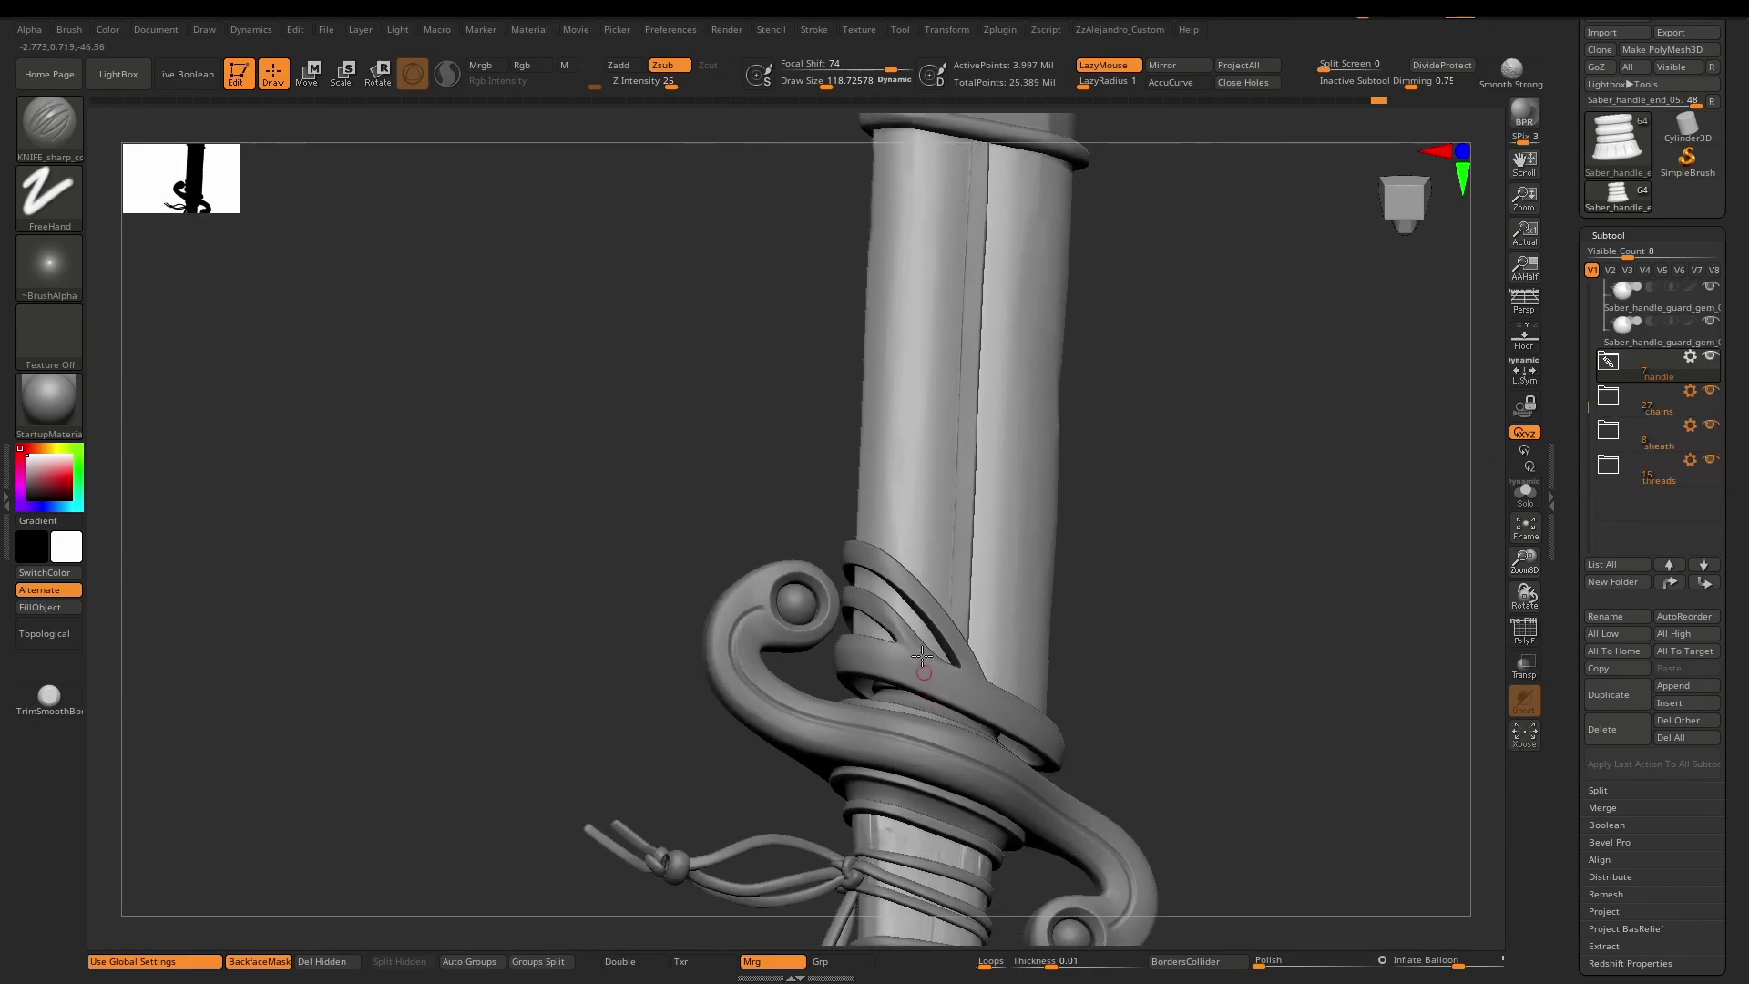
left_click(909, 650, "alt")
right_click_drag(887, 666, 1018, 492)
right_click_drag(988, 412, 989, 370)
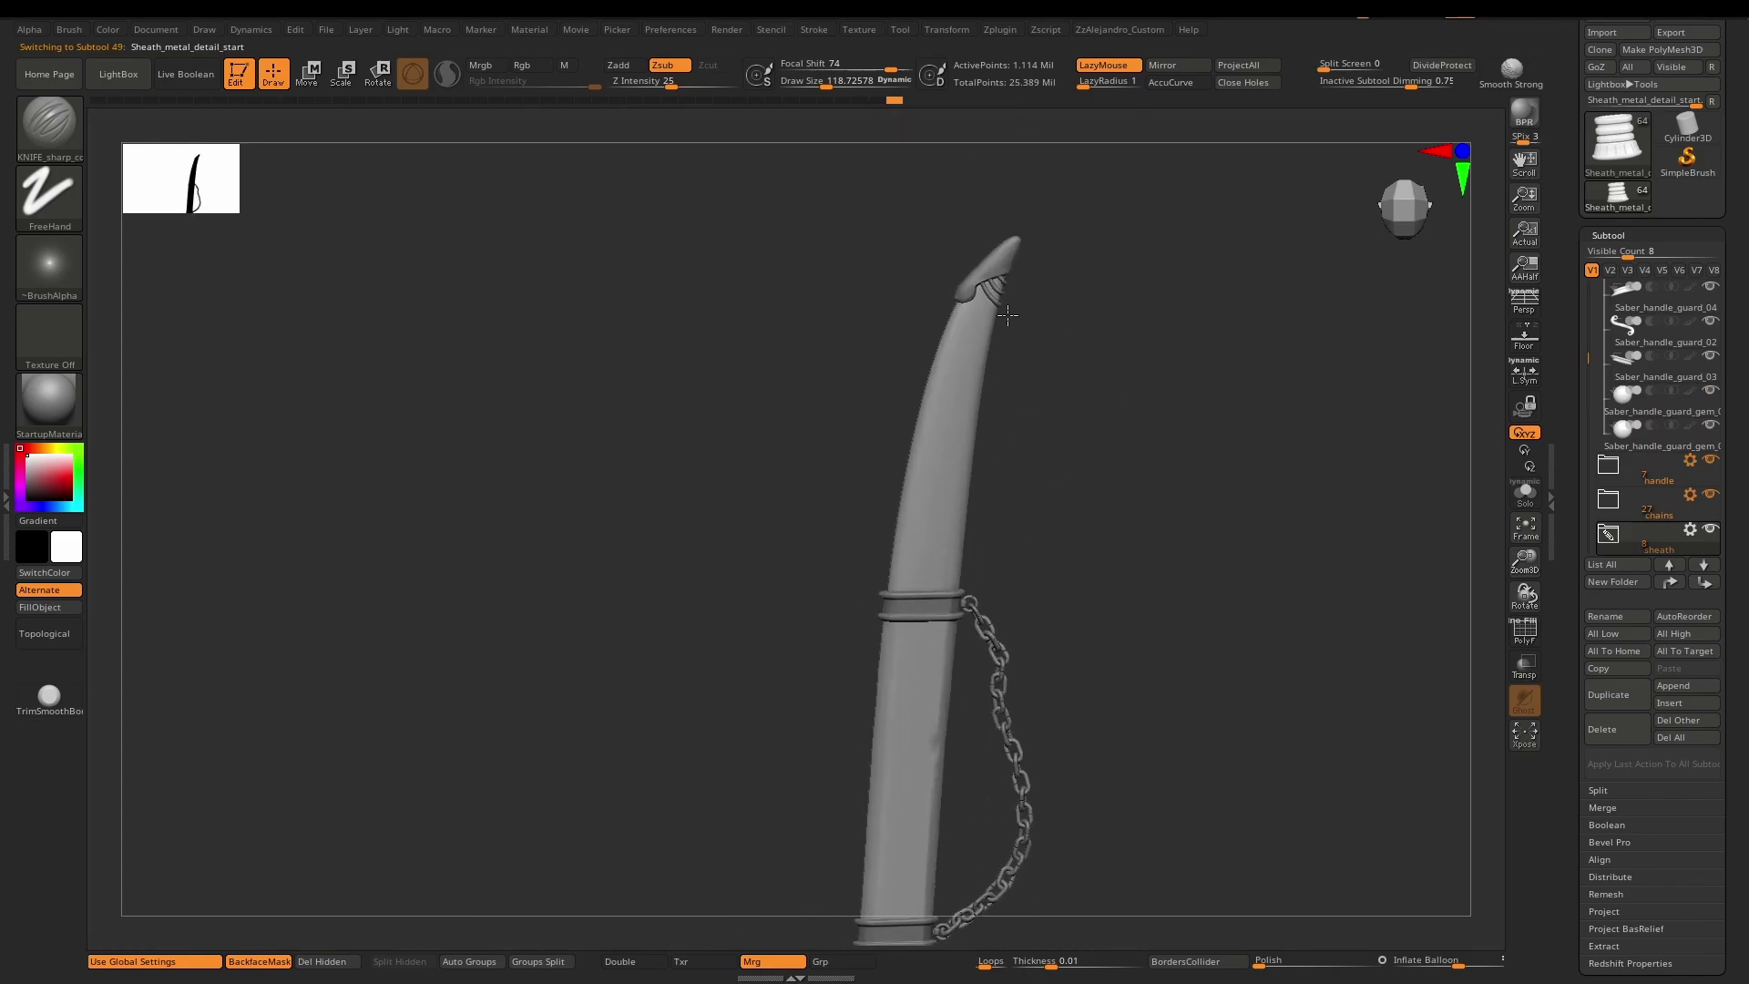
right_click_drag(925, 625, 1098, 546)
Display the sheath metal detail's polygon wireframe and lower the mesh to its base subdivision level.
key("shift+f")
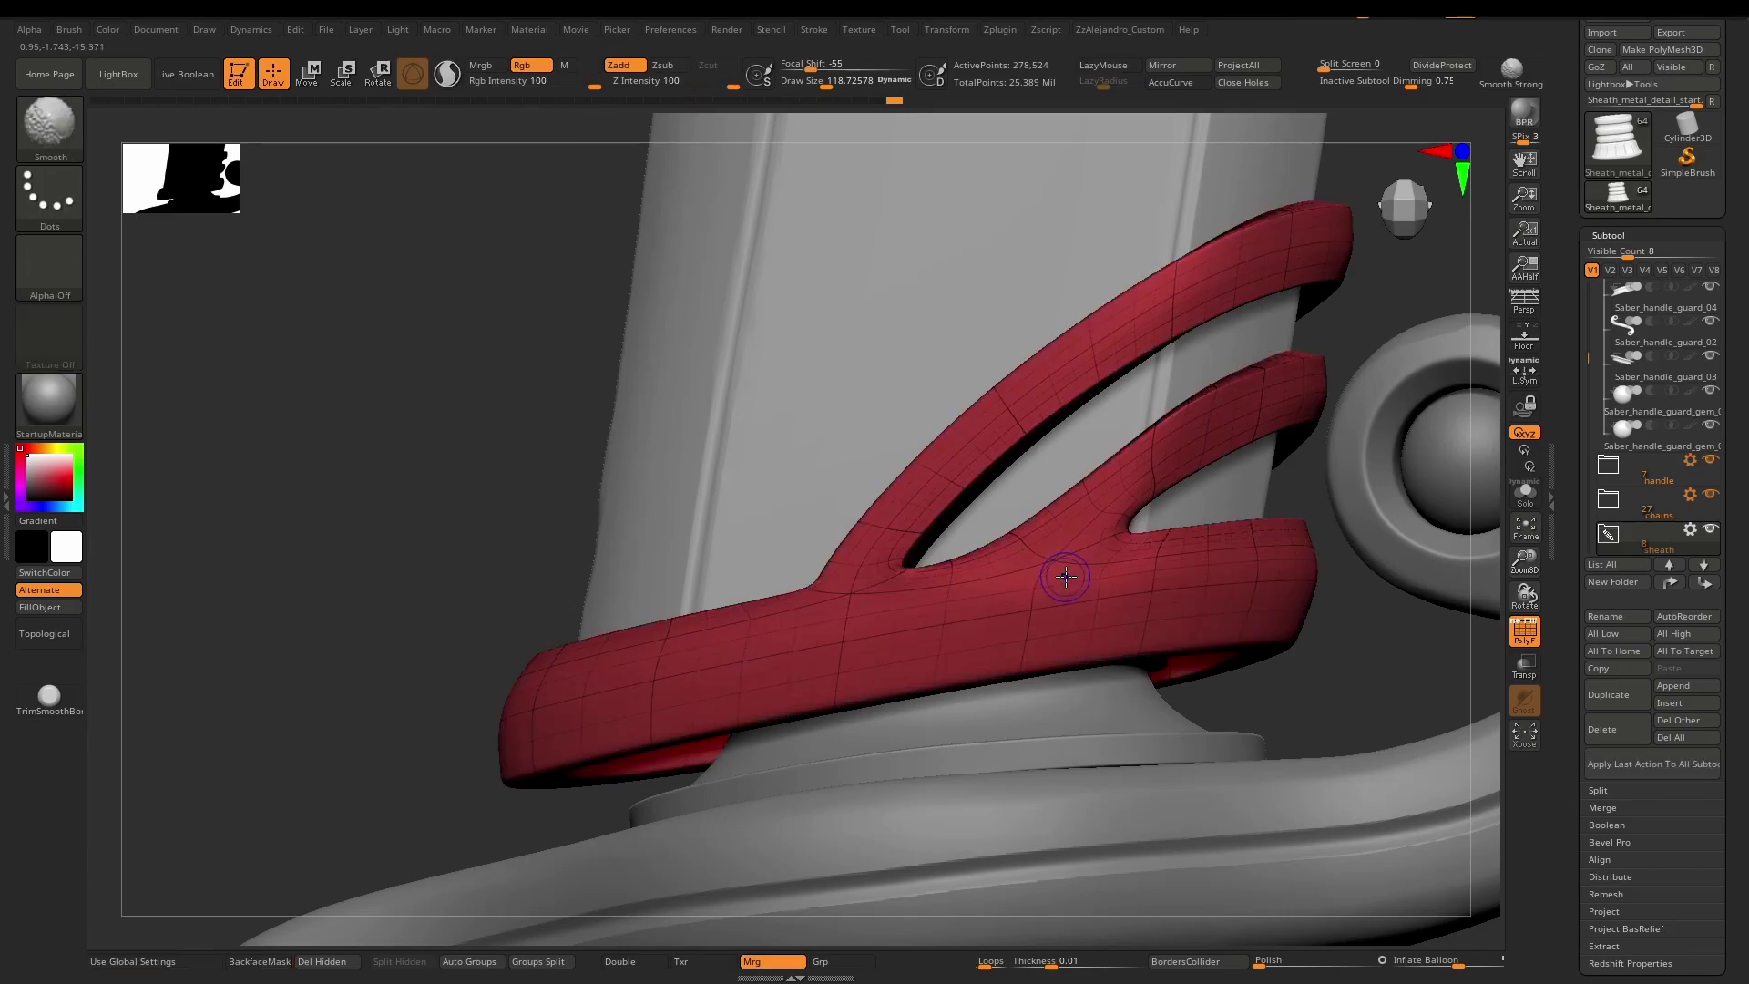
key("shift+d")
key("shift+d")
key("shift+d")
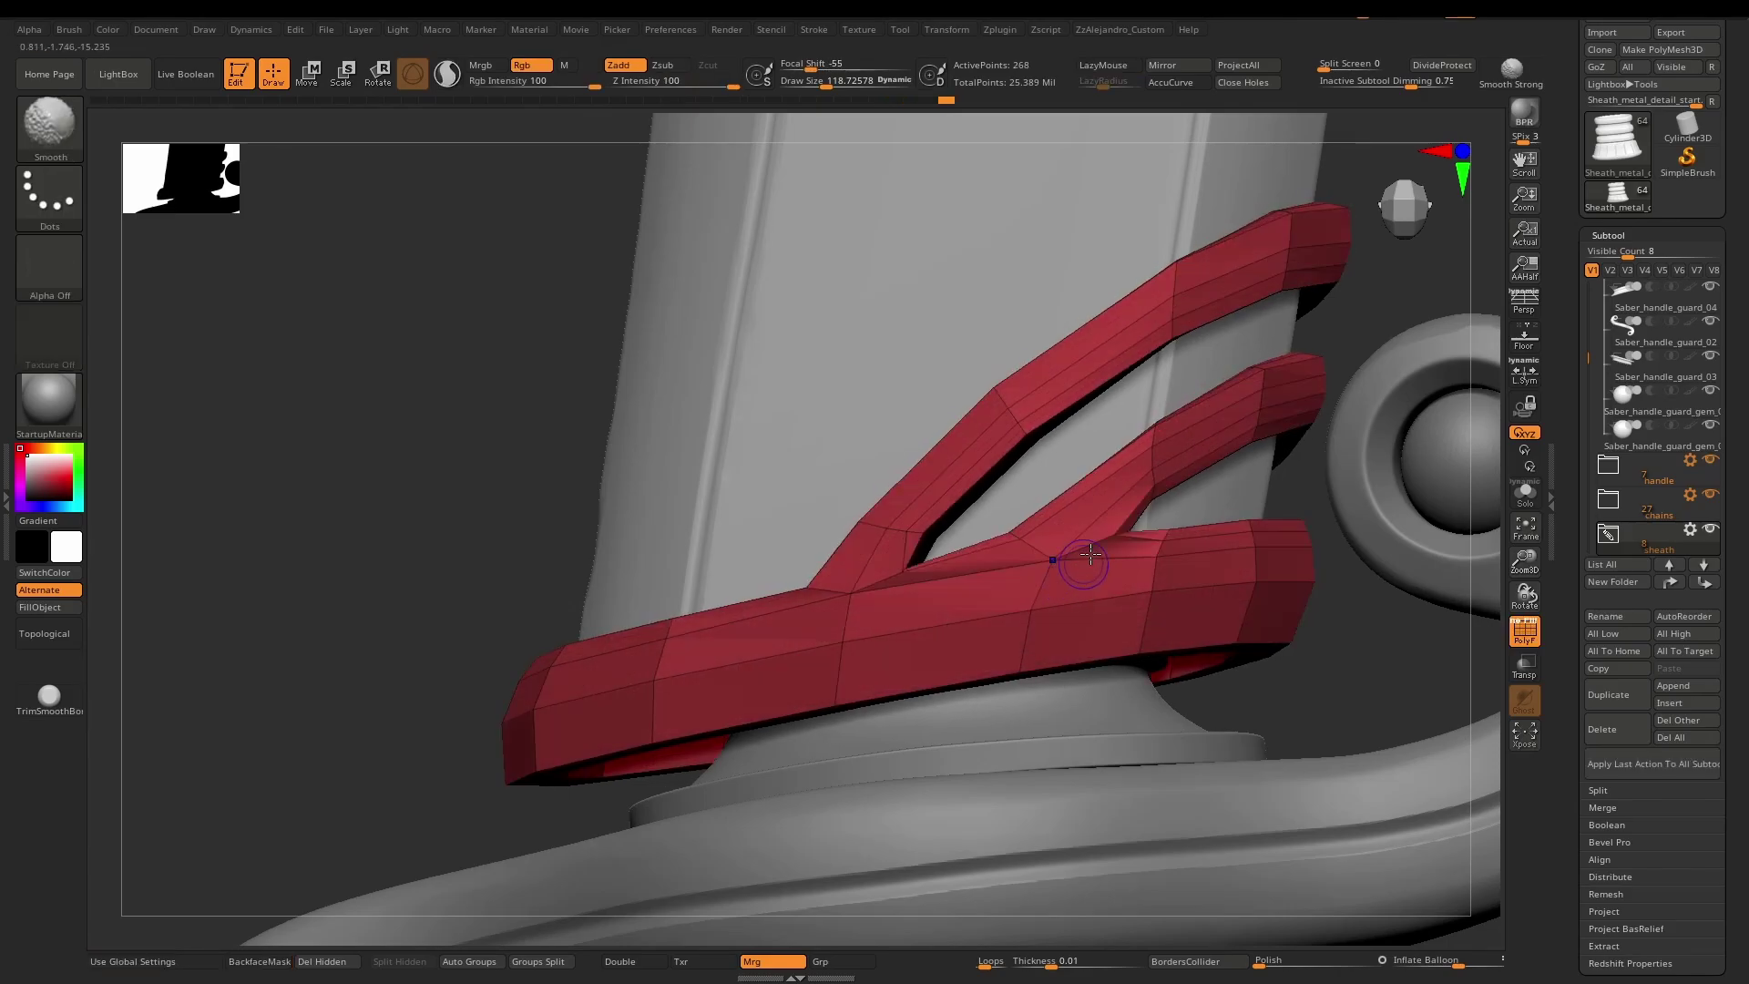
right_click_drag(1097, 561, 1016, 580, "ctrl")
right_click_drag(1252, 367, 1068, 481)
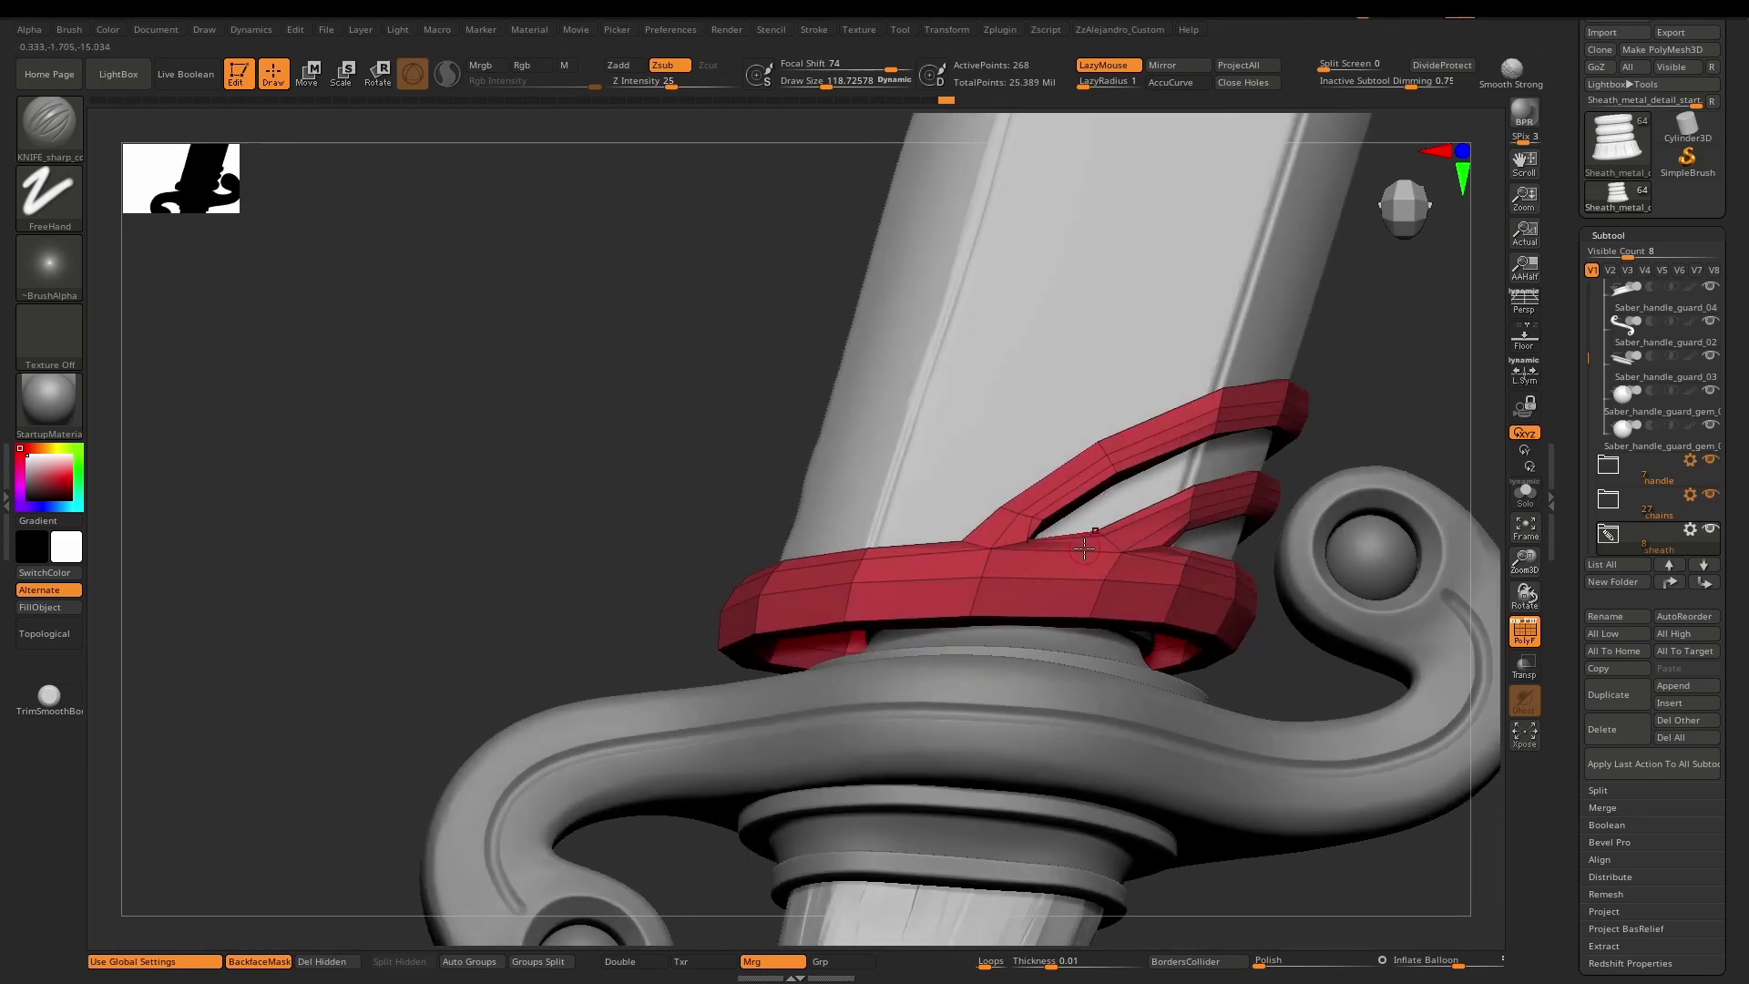
Switch to Maya and examine the wireframe of the Sheath_metal_detail_start mesh around its branching bars.
left_click(426, 980)
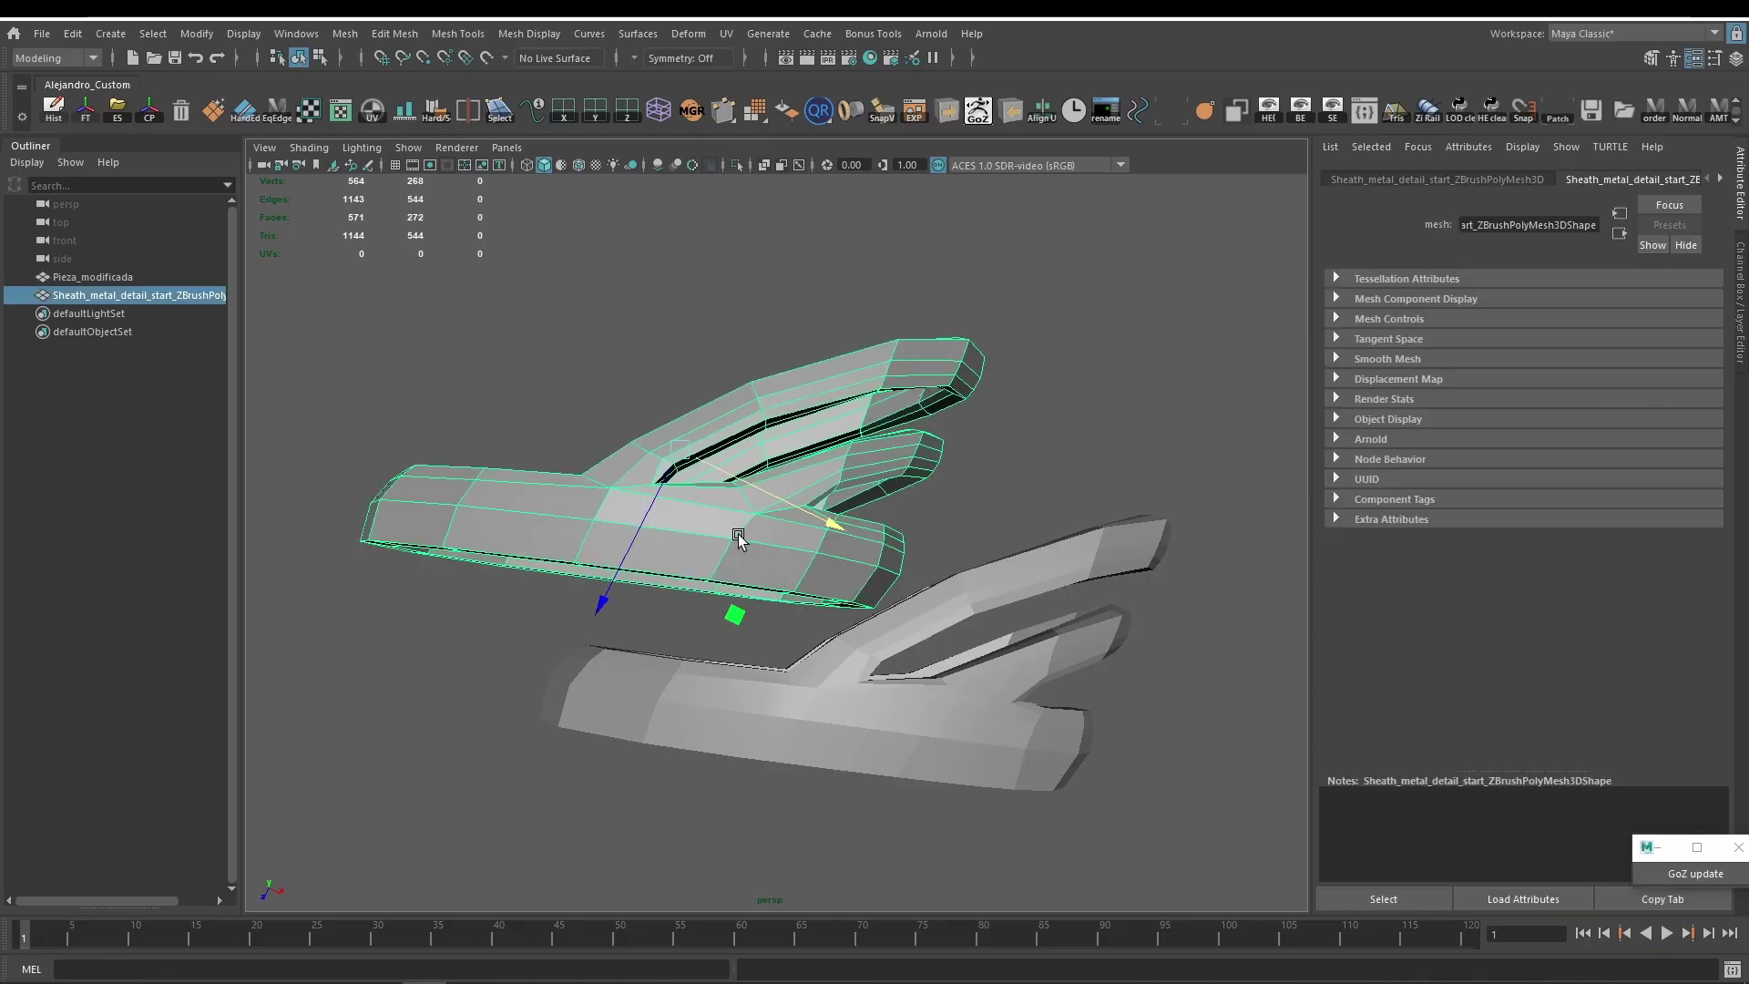
left_click_drag(741, 538, 744, 593, "alt")
scroll(739, 593, "up", 2)
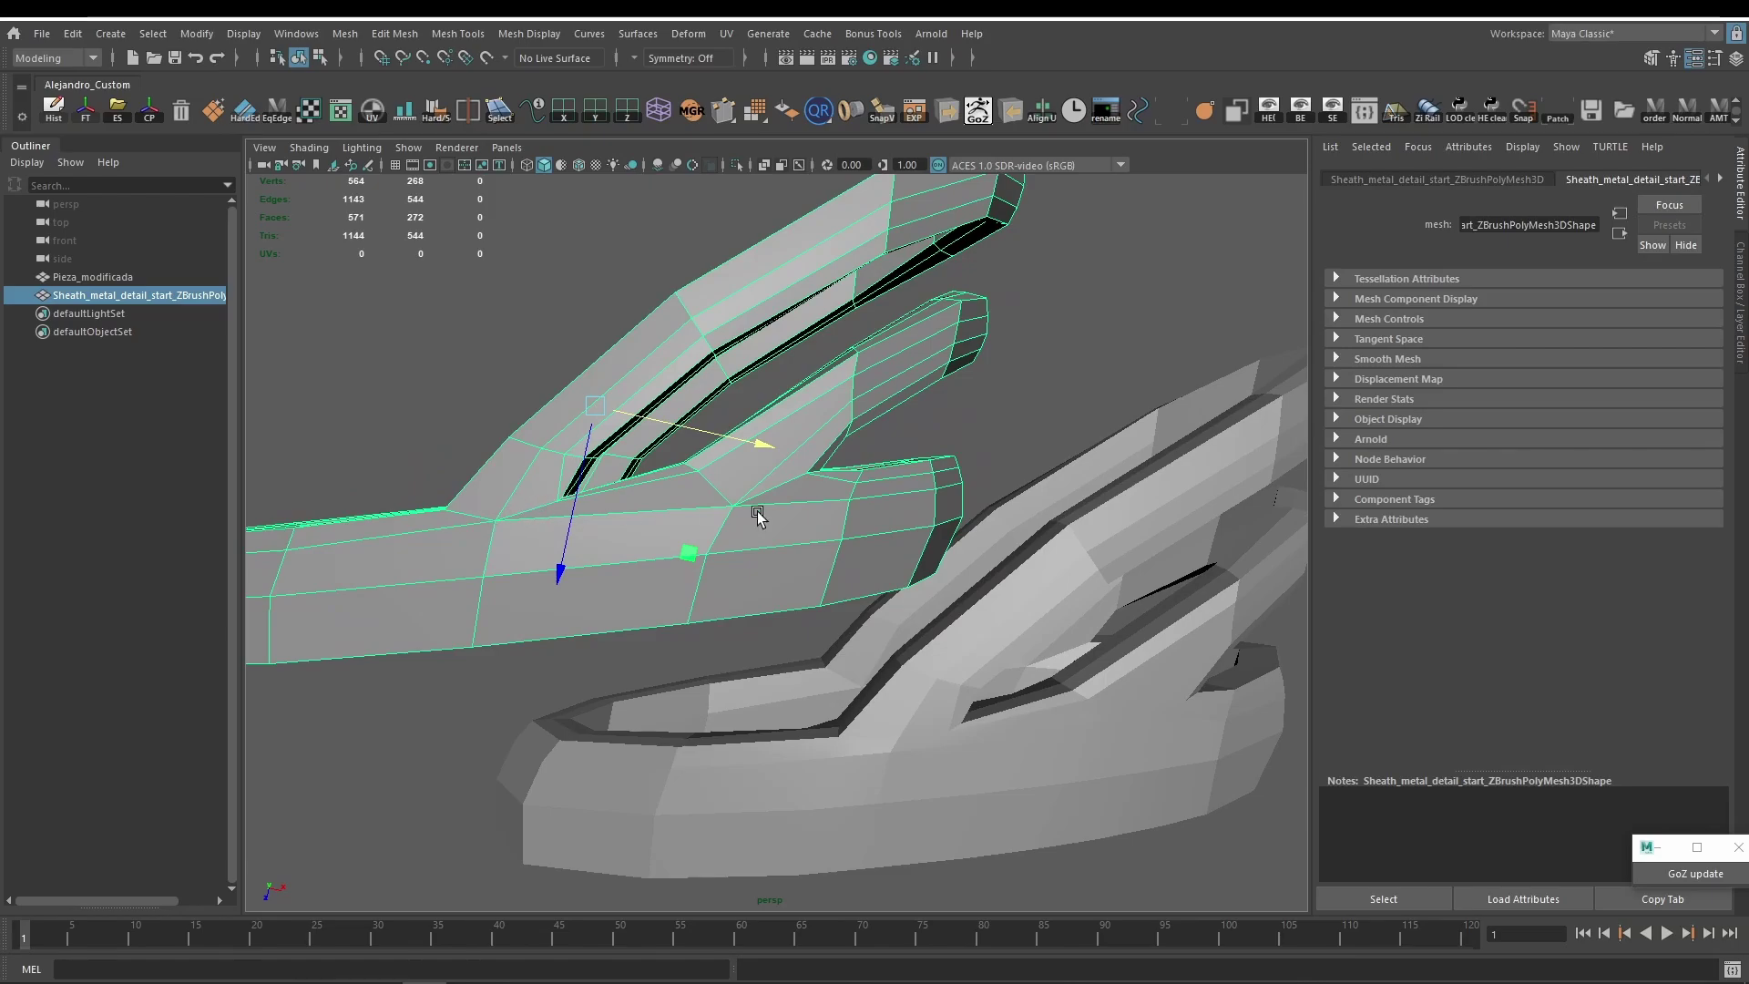
middle_click_drag(881, 619, 806, 547, "alt")
Examine the edge loops of the Pieza_modificada mesh, picking an edge on its band, and return to object selection.
left_click(878, 680)
middle_click_drag(936, 739, 890, 716, "alt")
left_click_drag(890, 717, 844, 658, "alt")
middle_click_drag(1093, 699, 961, 612, "alt")
scroll(747, 726, "up", 3)
key("F10")
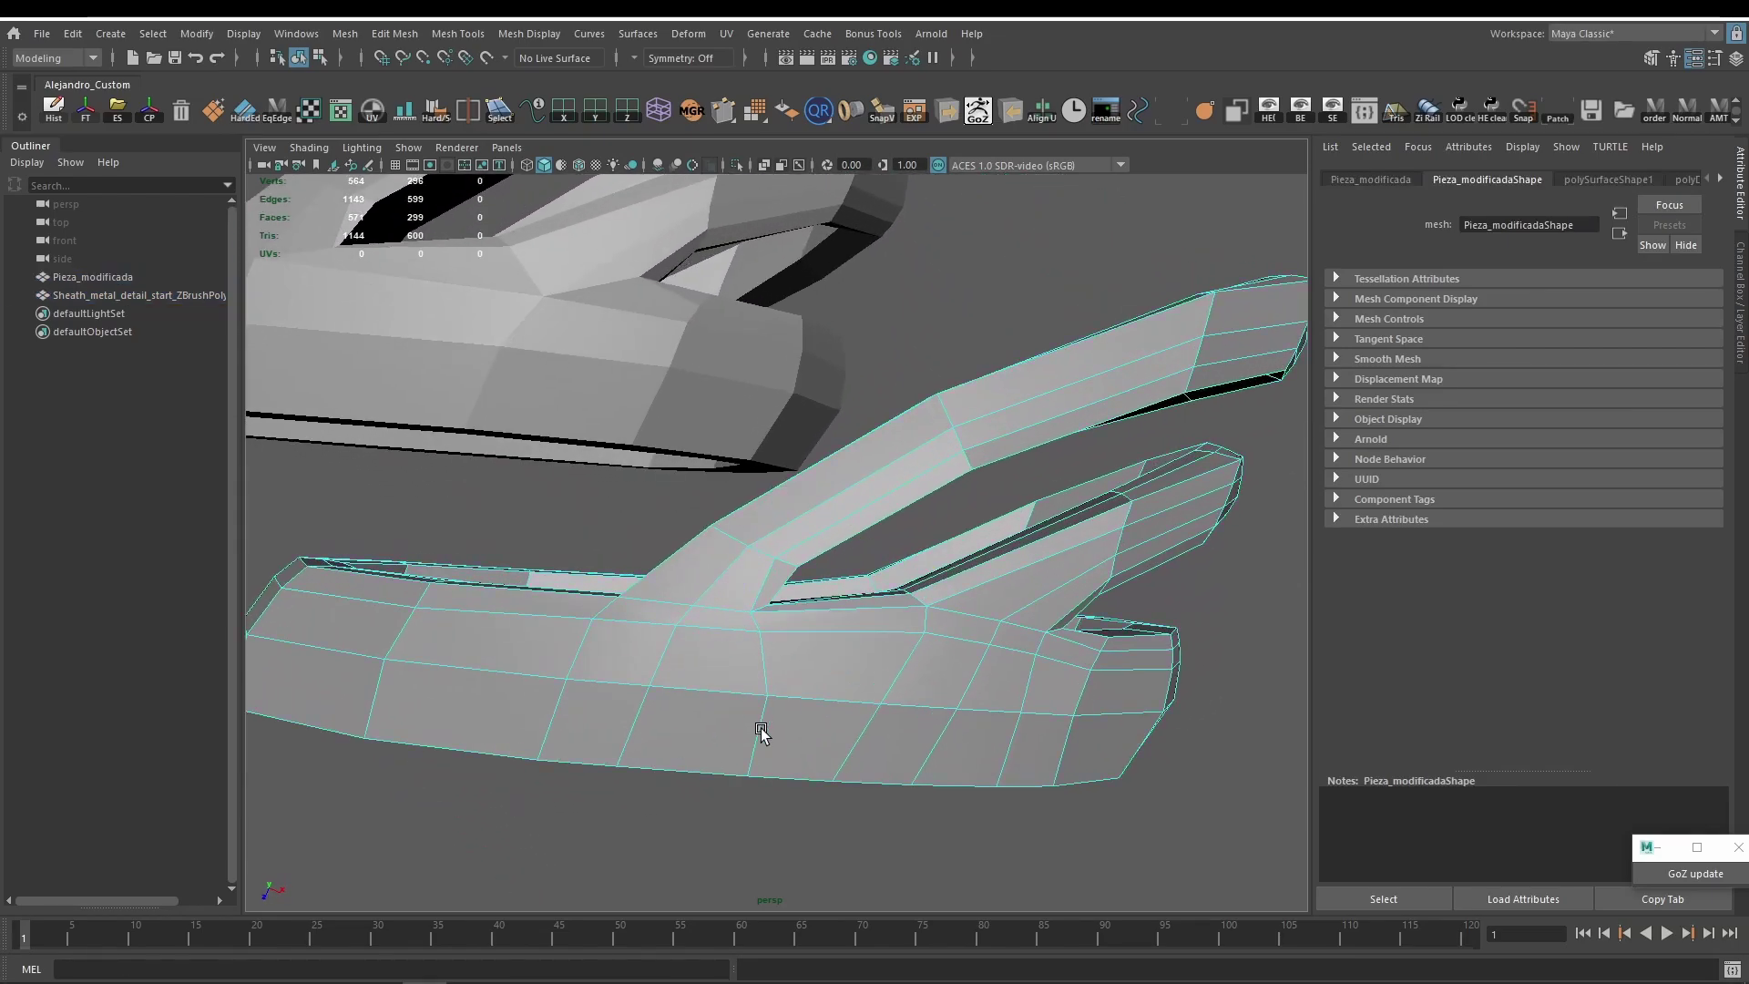
left_click(761, 731)
left_click_drag(738, 734, 788, 732, "alt")
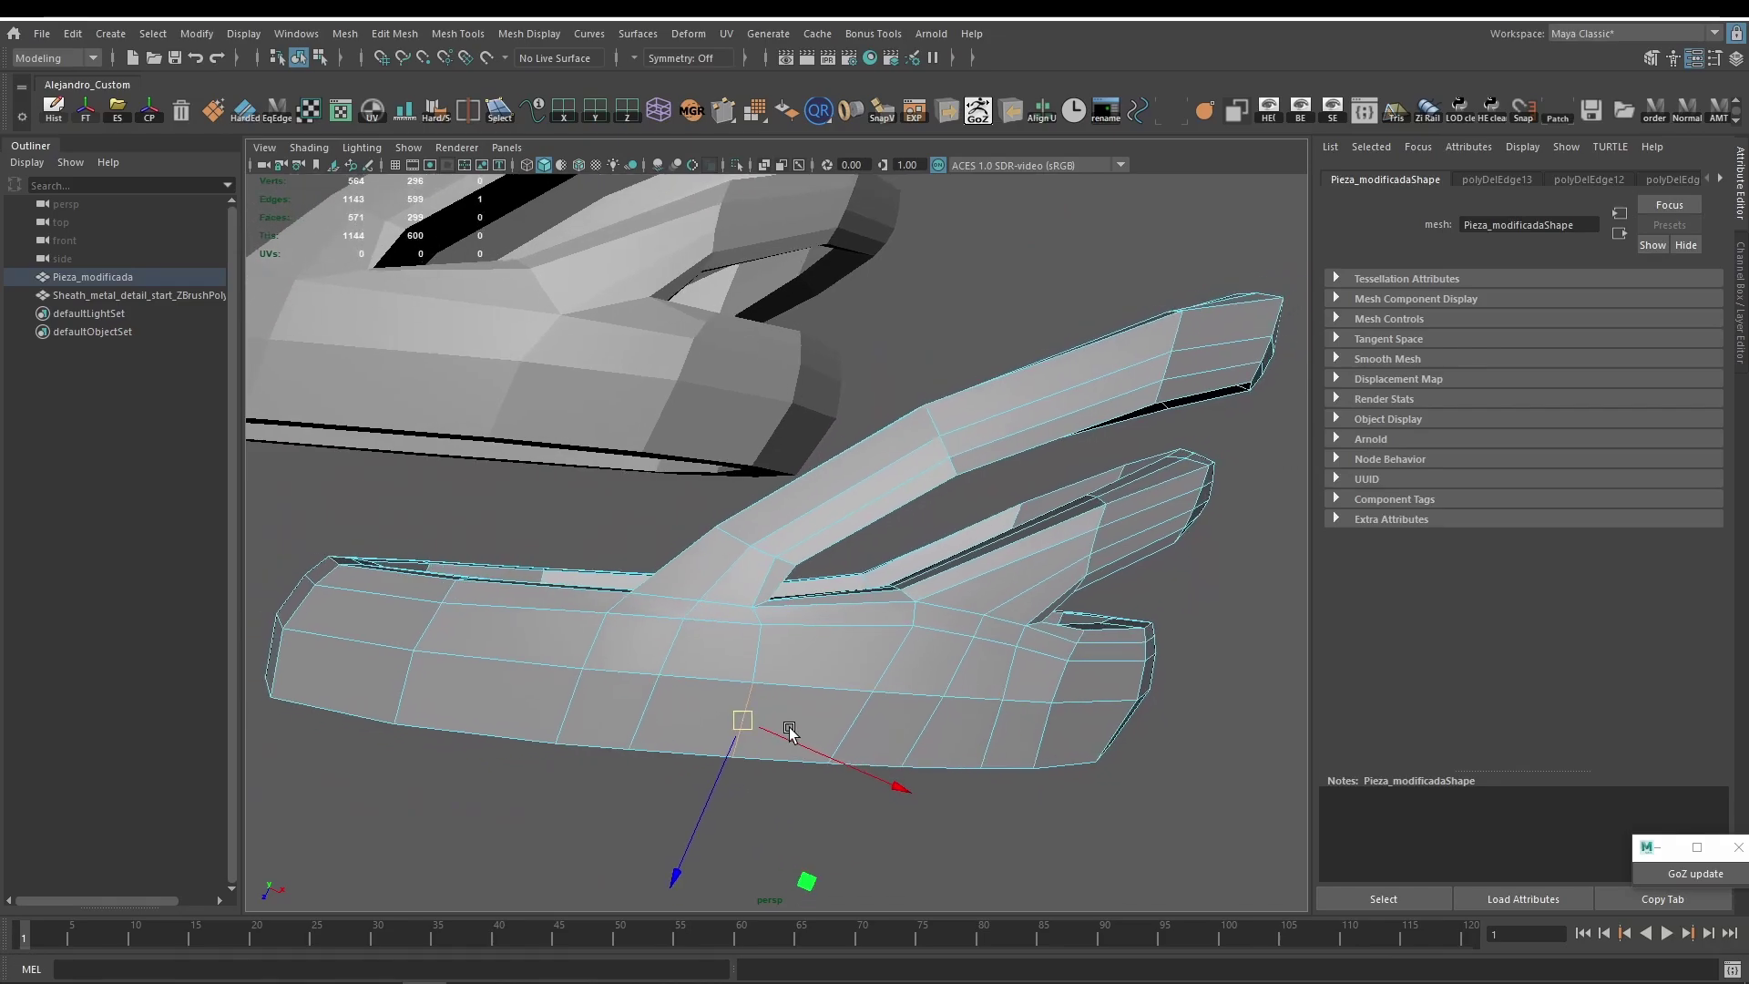
left_click(1164, 671)
right_click_drag(1230, 665, 1119, 617, "alt")
key("F8")
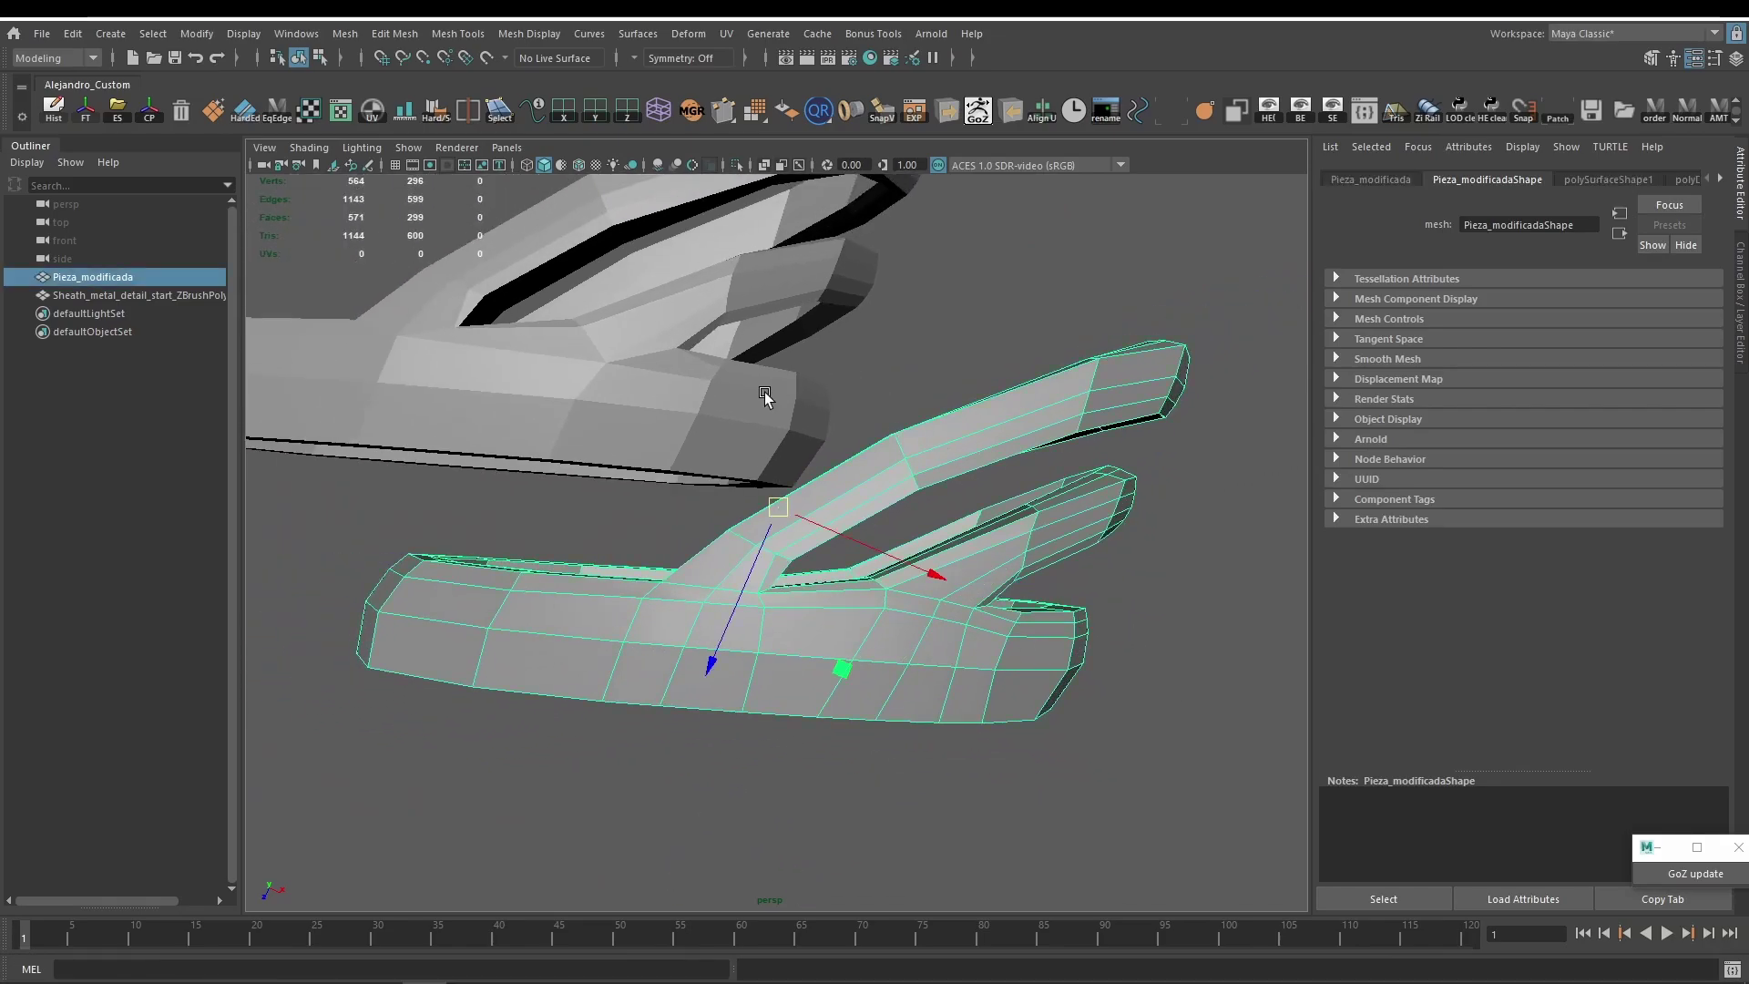
Show the Sheath_metal_detail_start mesh in smooth preview.
middle_click_drag(766, 487, 964, 611, "alt")
left_click(799, 581)
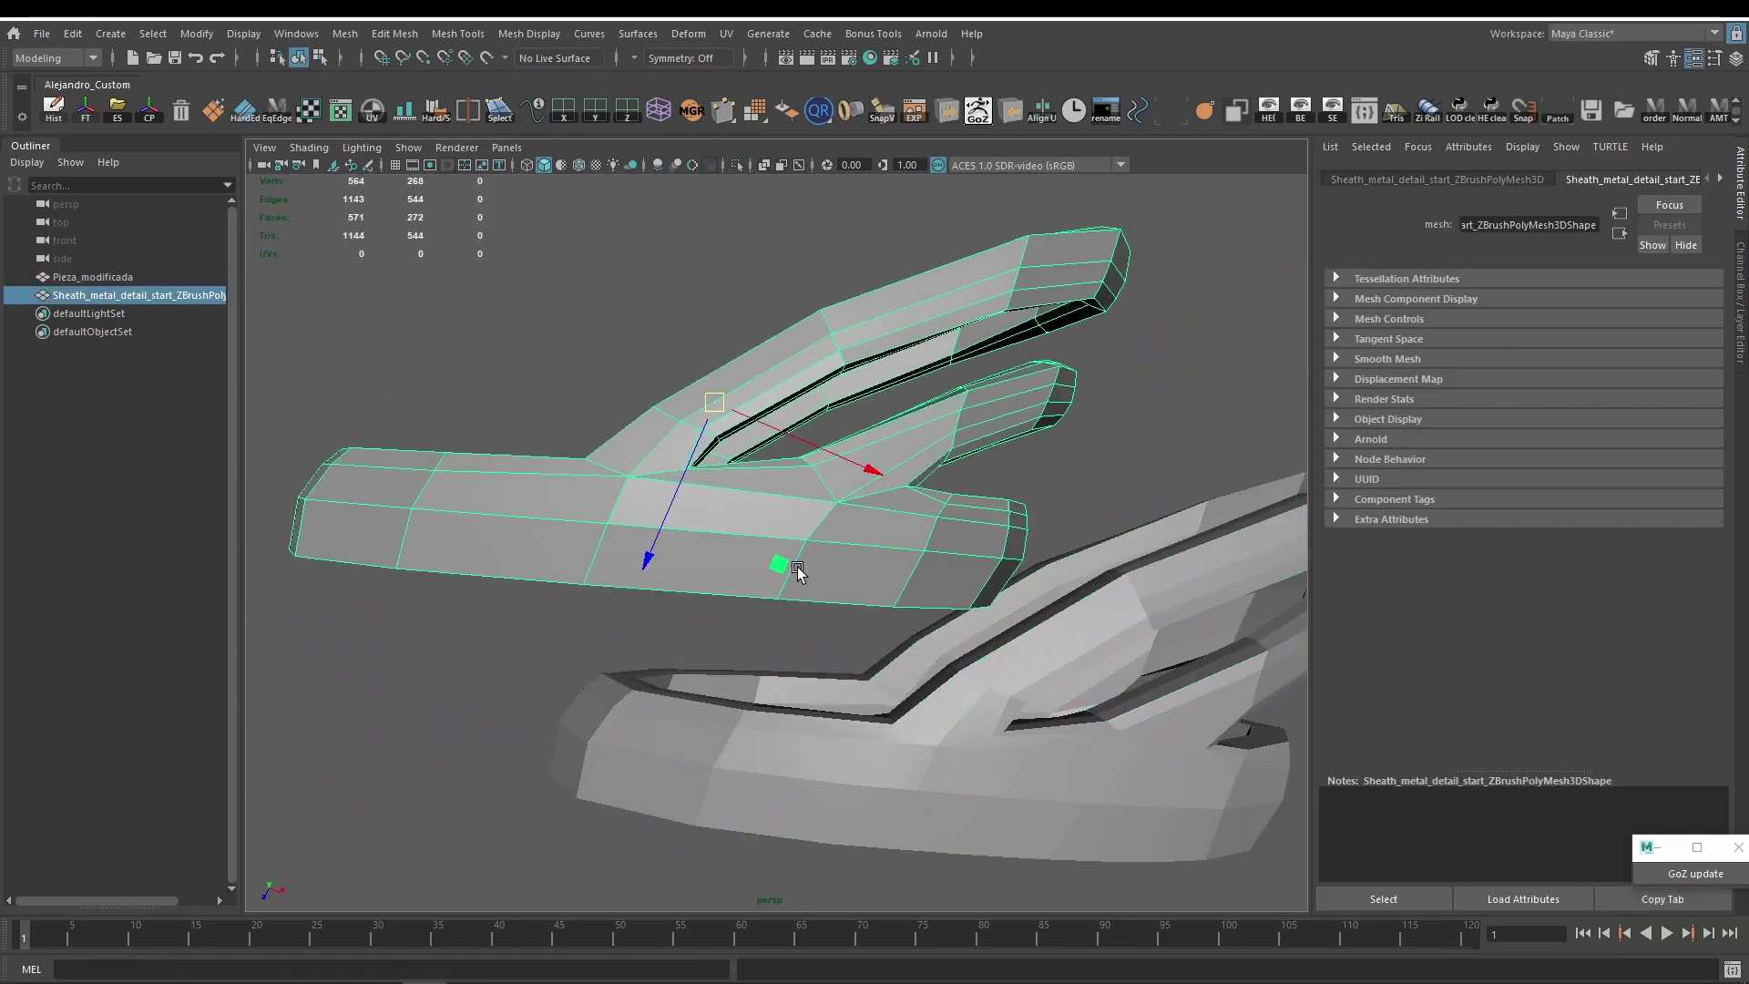
left_click_drag(799, 572, 759, 518, "alt")
key("3")
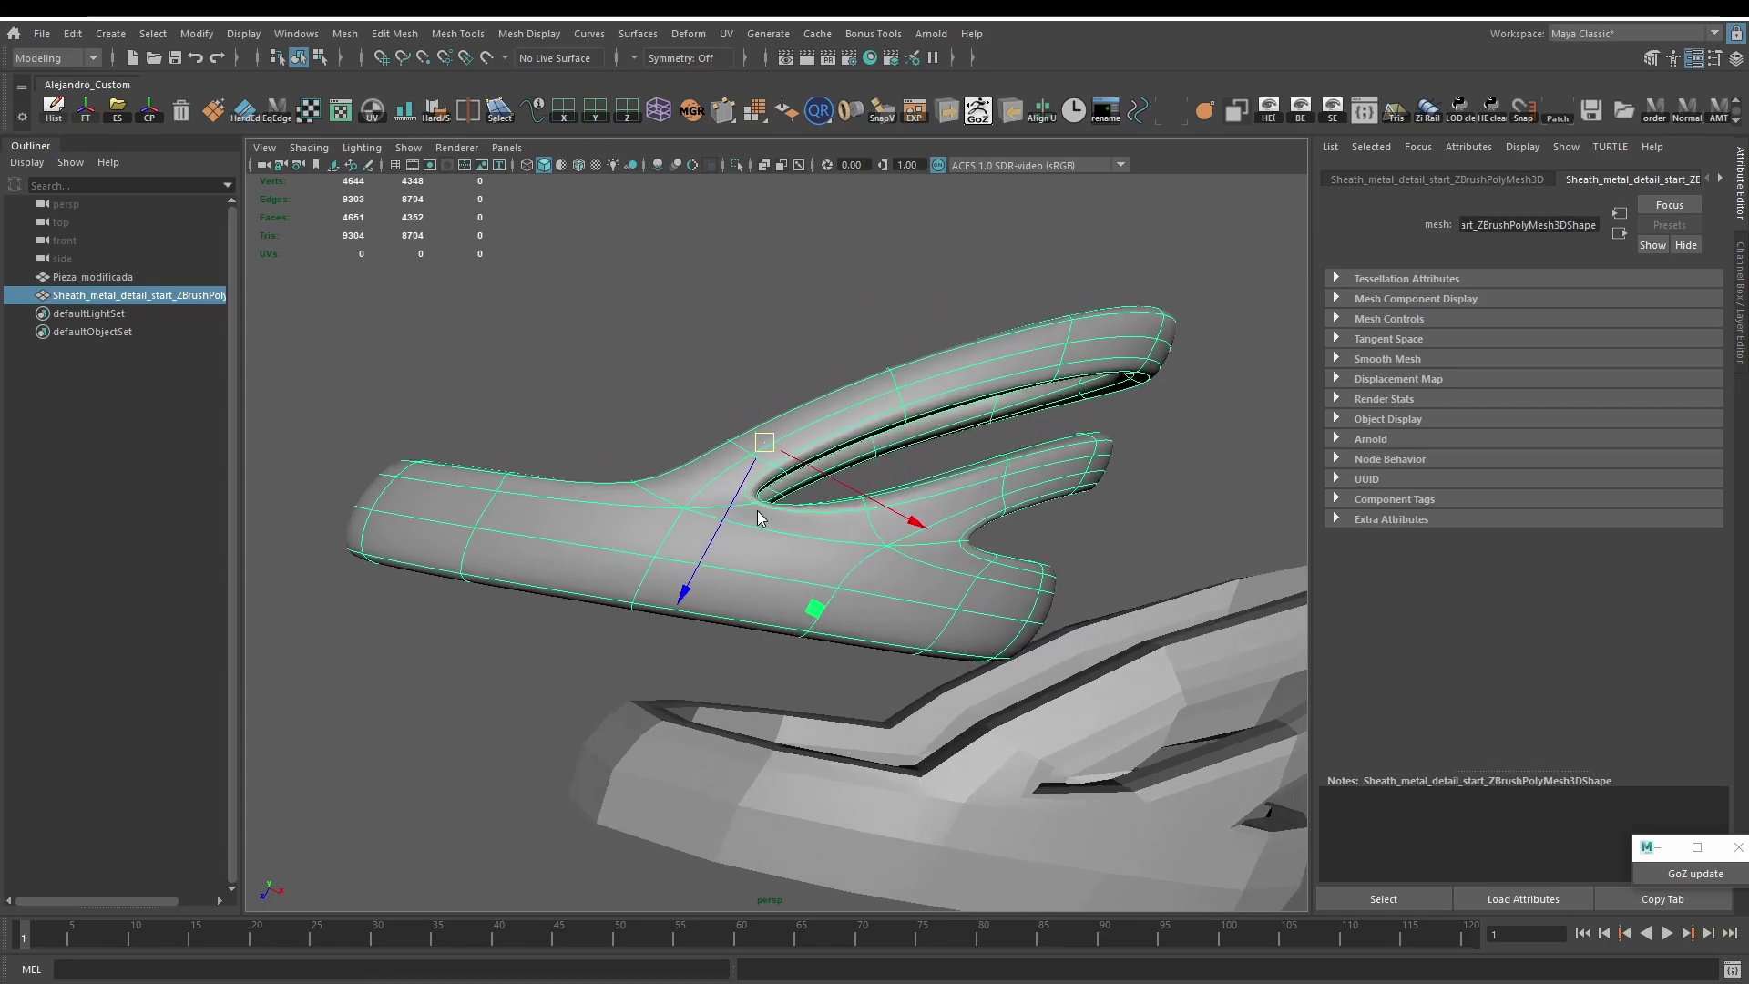
Examine the smoothed Sheath_metal_detail_start mesh from several angles, focusing on the joins between its bars and band.
right_click_drag(757, 458, 965, 925, "shift")
left_click(689, 403)
left_click_drag(689, 403, 736, 456, "alt")
left_click(737, 455)
right_click_drag(738, 453, 914, 907)
left_click_drag(792, 510, 791, 590, "alt")
left_click(754, 317)
left_click_drag(754, 320, 810, 565, "alt")
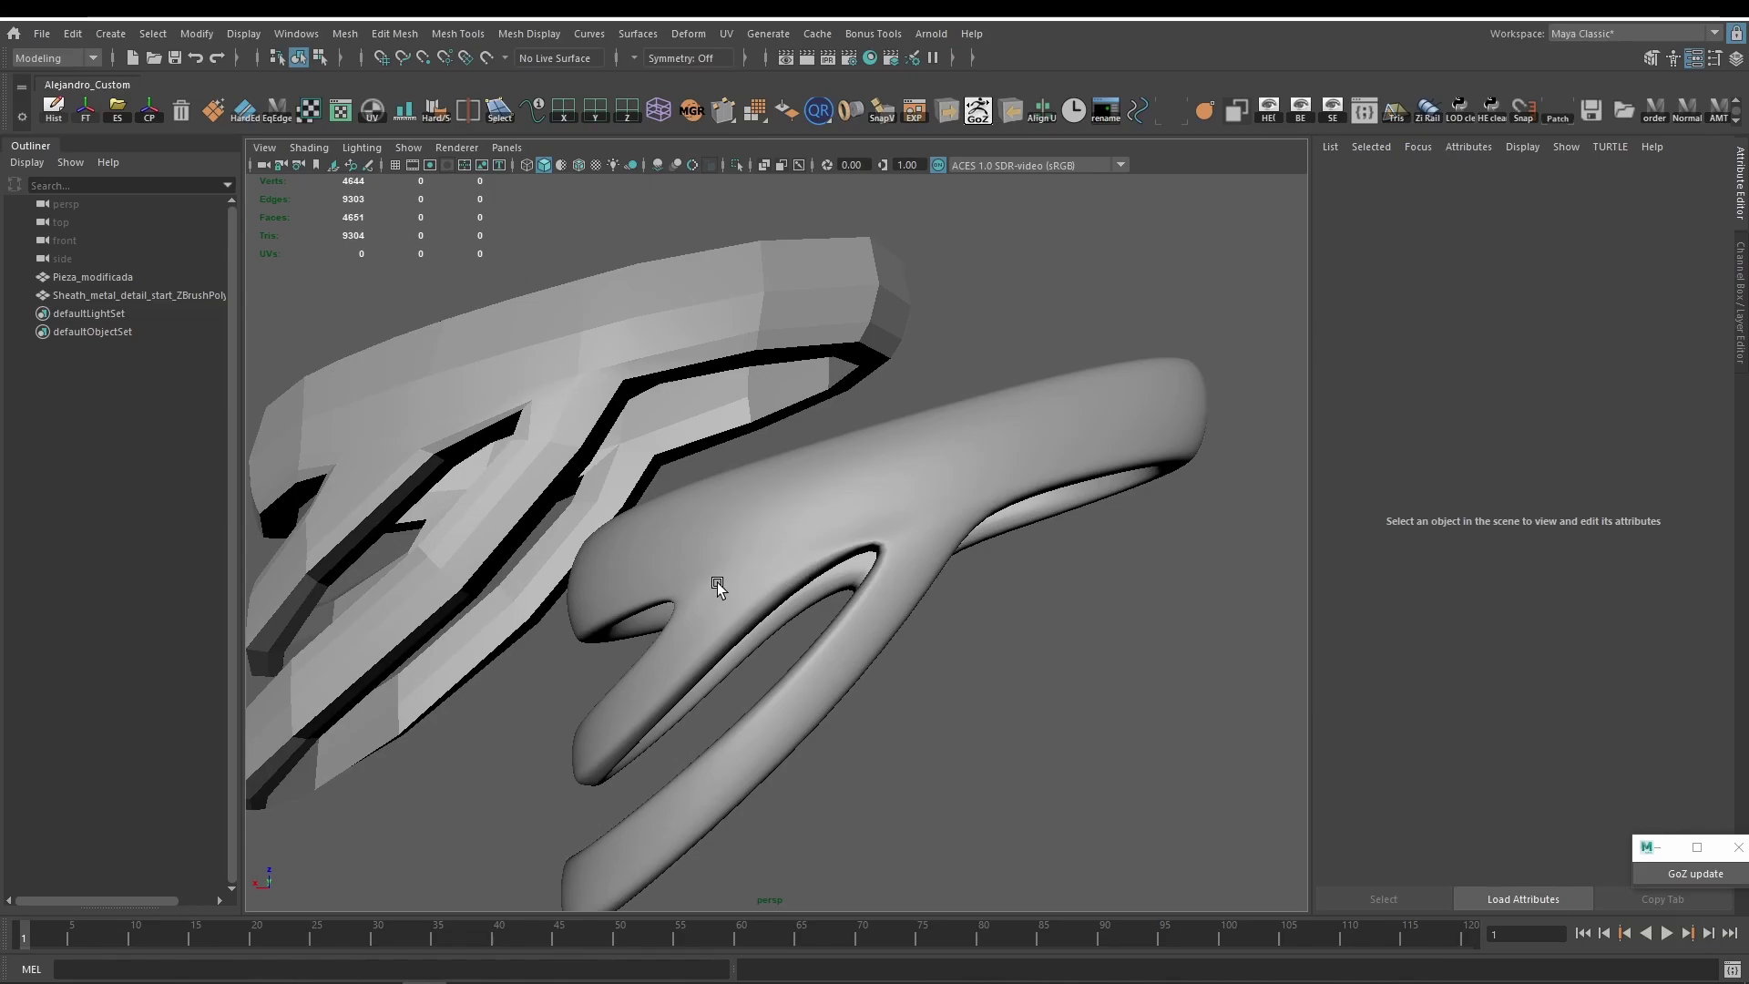
left_click(901, 507)
scroll(944, 626, "up", 2)
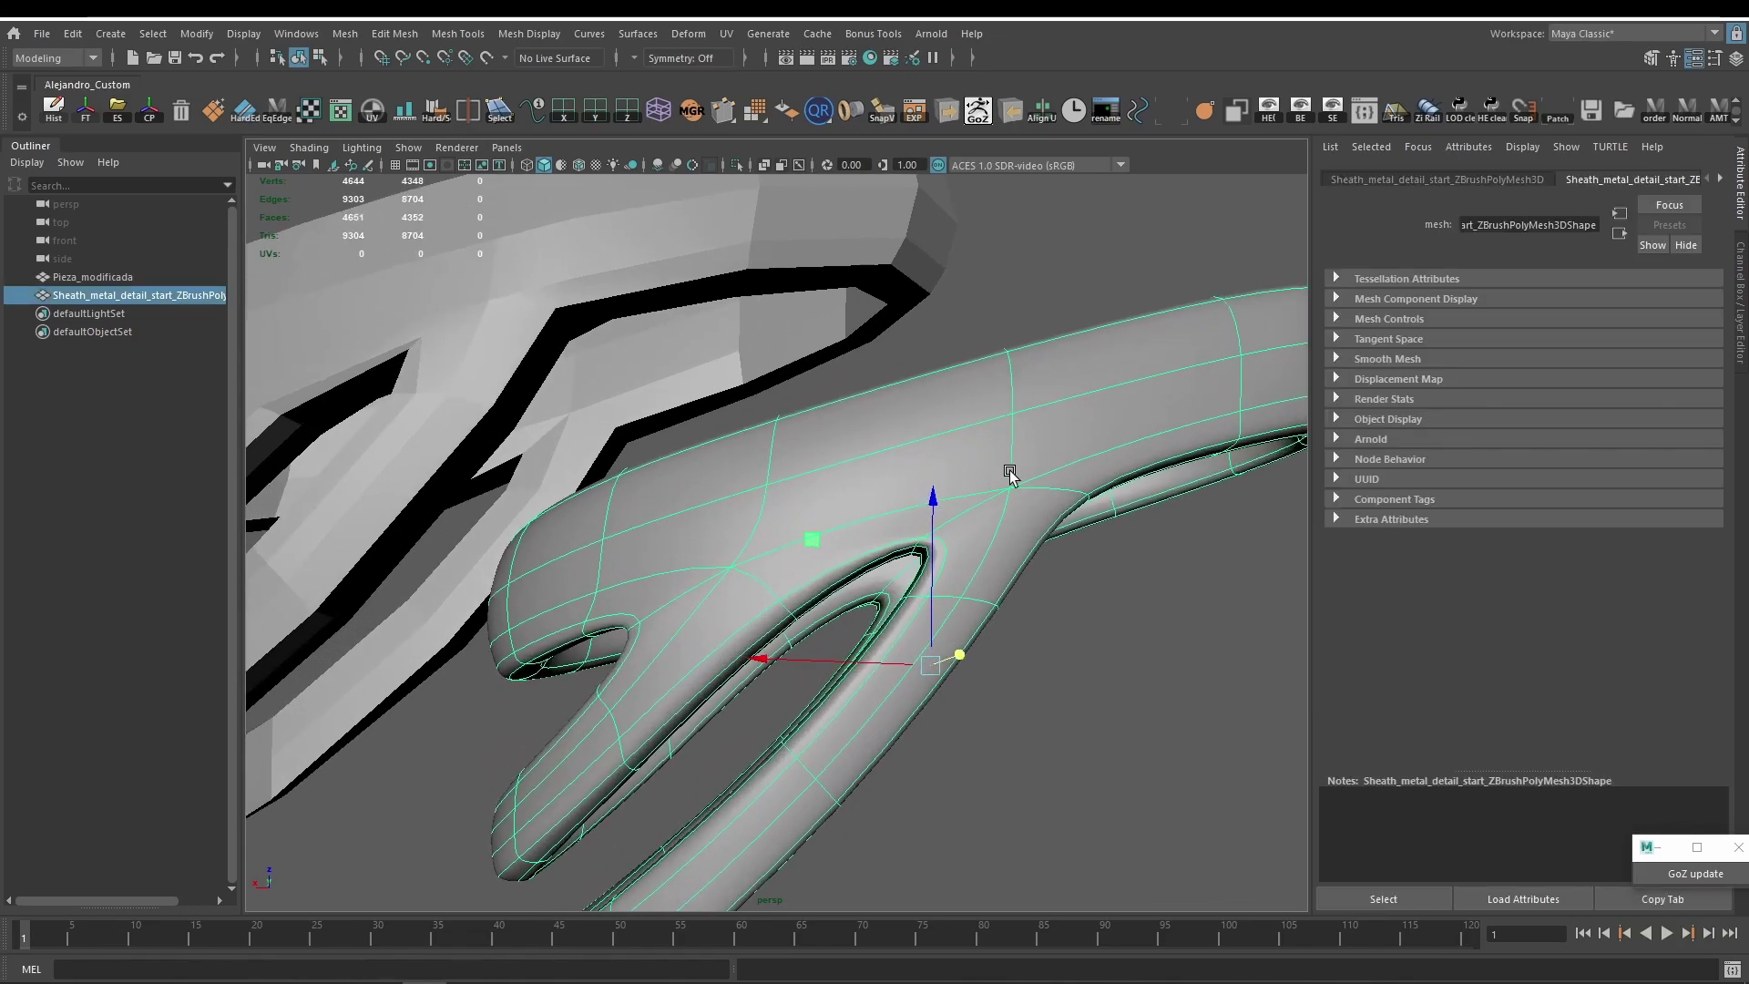
scroll(1003, 516, "down", 5)
left_click_drag(1003, 516, 1078, 519, "alt")
scroll(1077, 519, "up", 2)
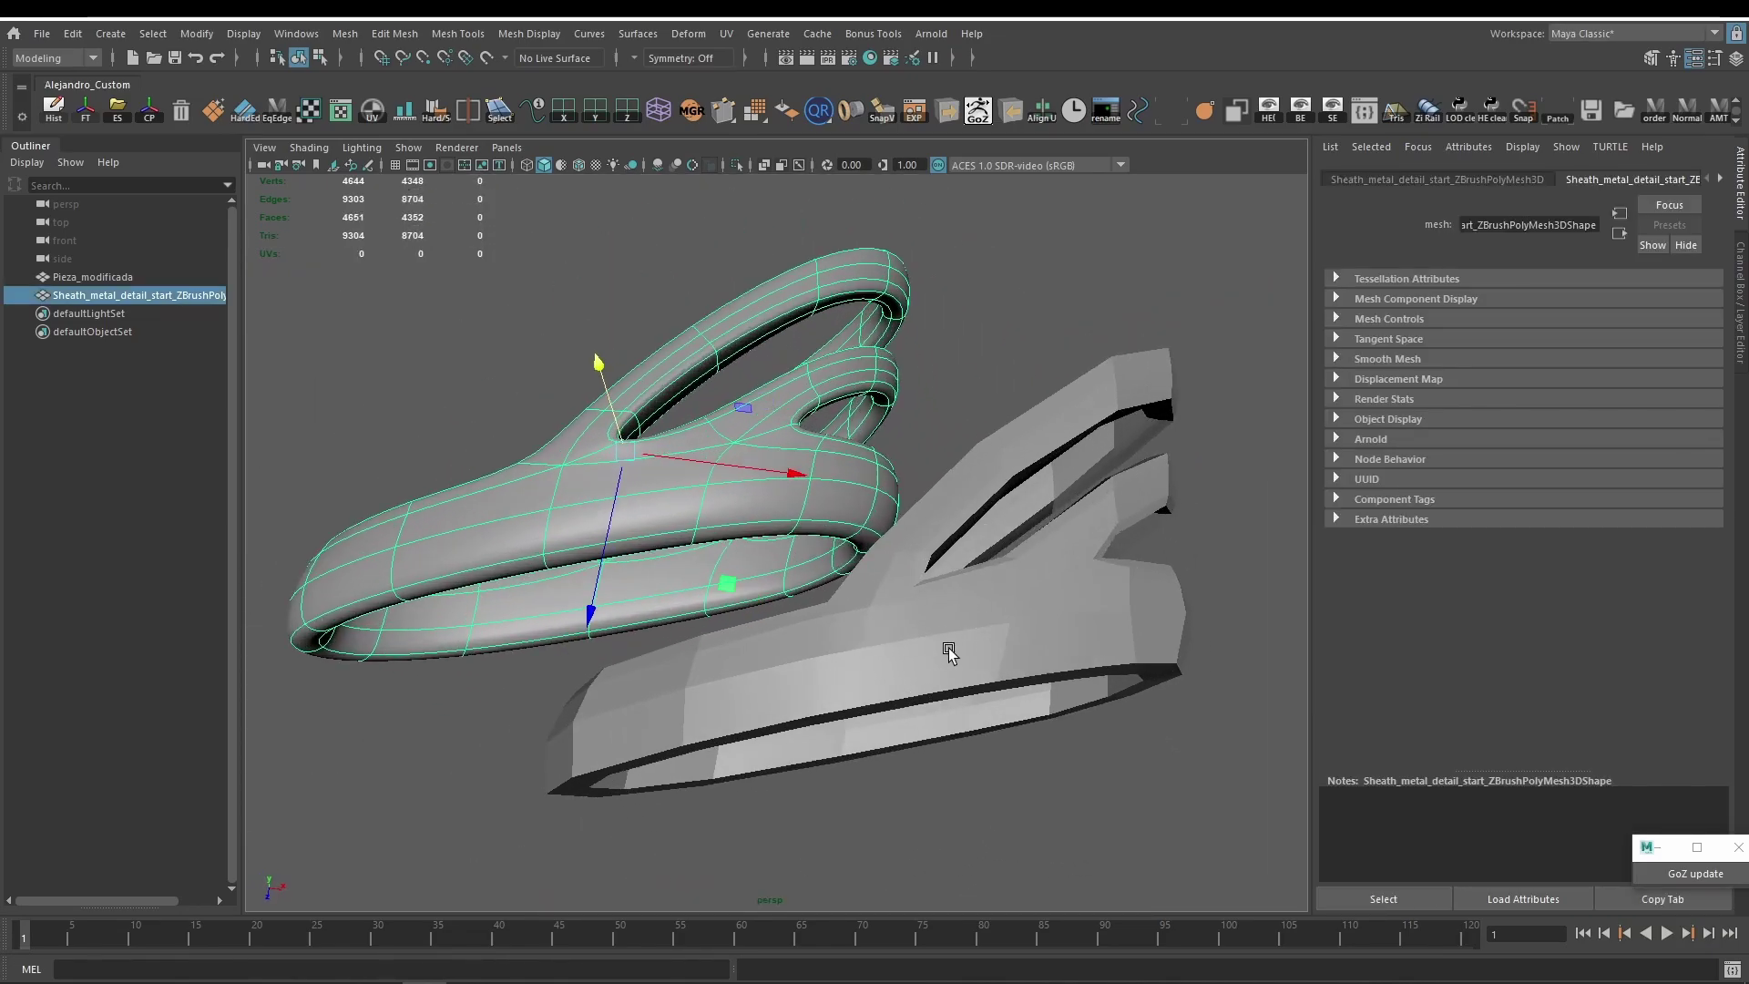
Show the Pieza_modificada mesh in smooth preview and compare its shape with the original detail.
left_click(950, 635)
left_click(1035, 273)
left_click_drag(1035, 273, 745, 499, "alt")
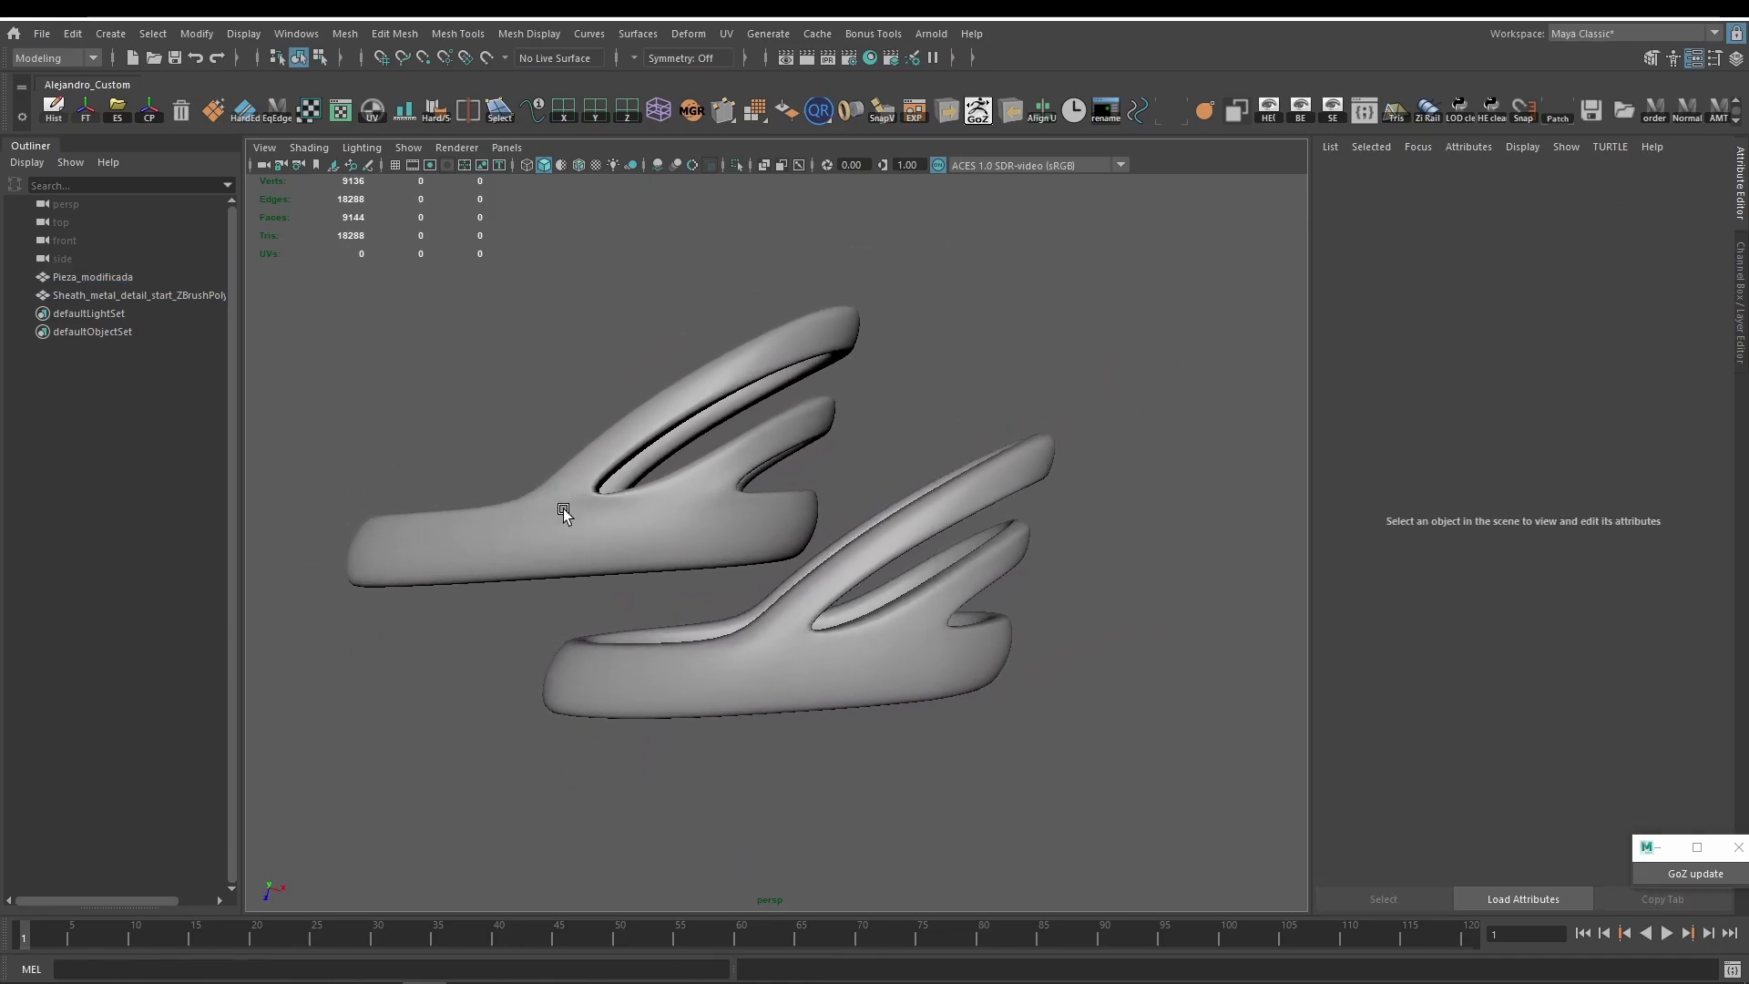
scroll(801, 674, "up", 2)
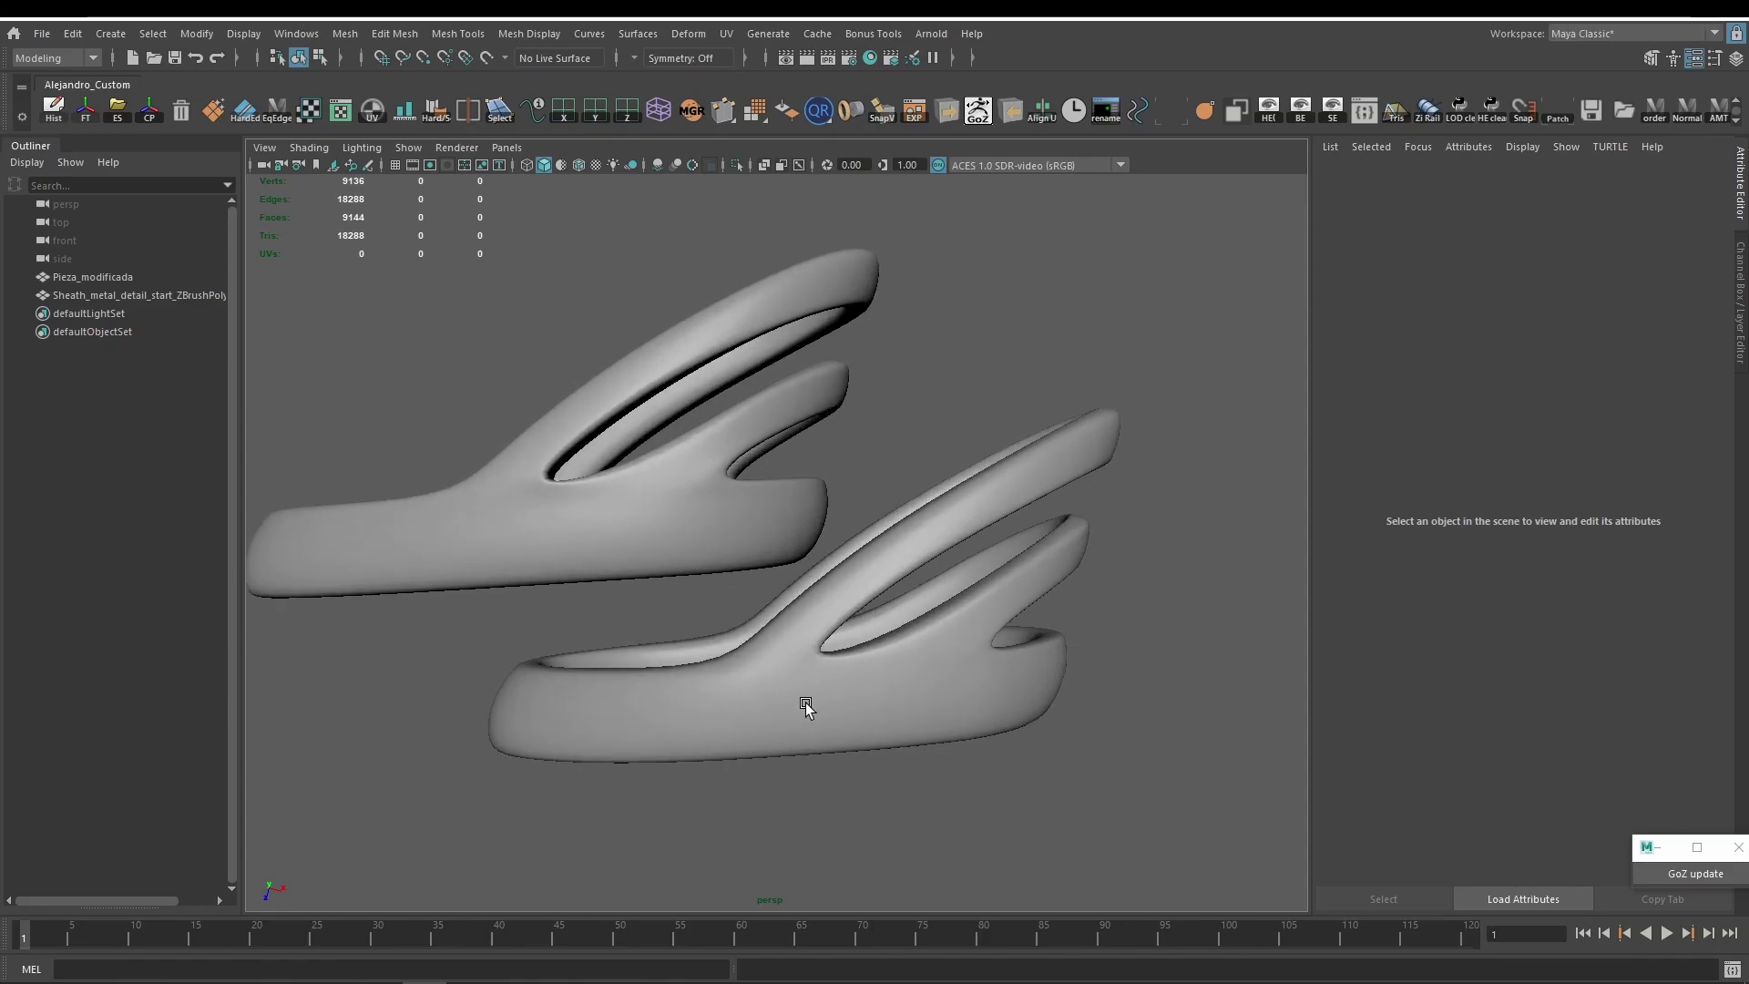
Display the Pieza_modificada mesh unsmoothed and examine the edge flow where its bars join the band.
left_click(819, 715)
scroll(820, 715, "up", 6)
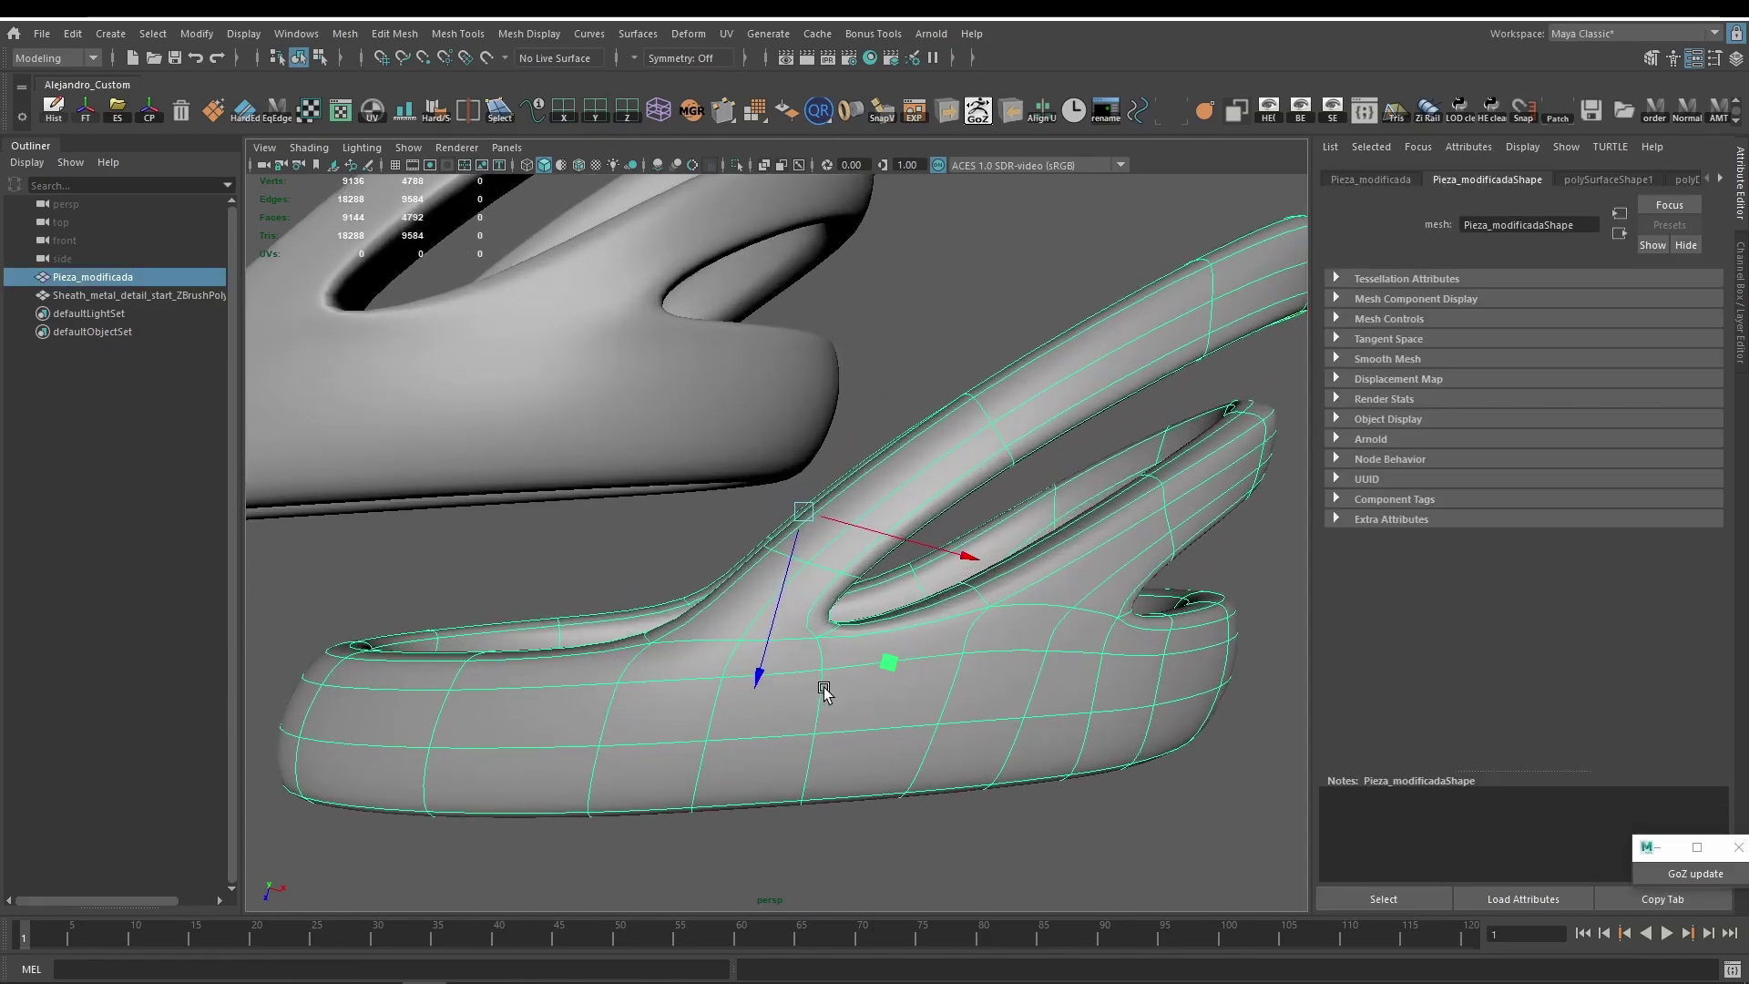
key("1")
scroll(785, 691, "up", 2)
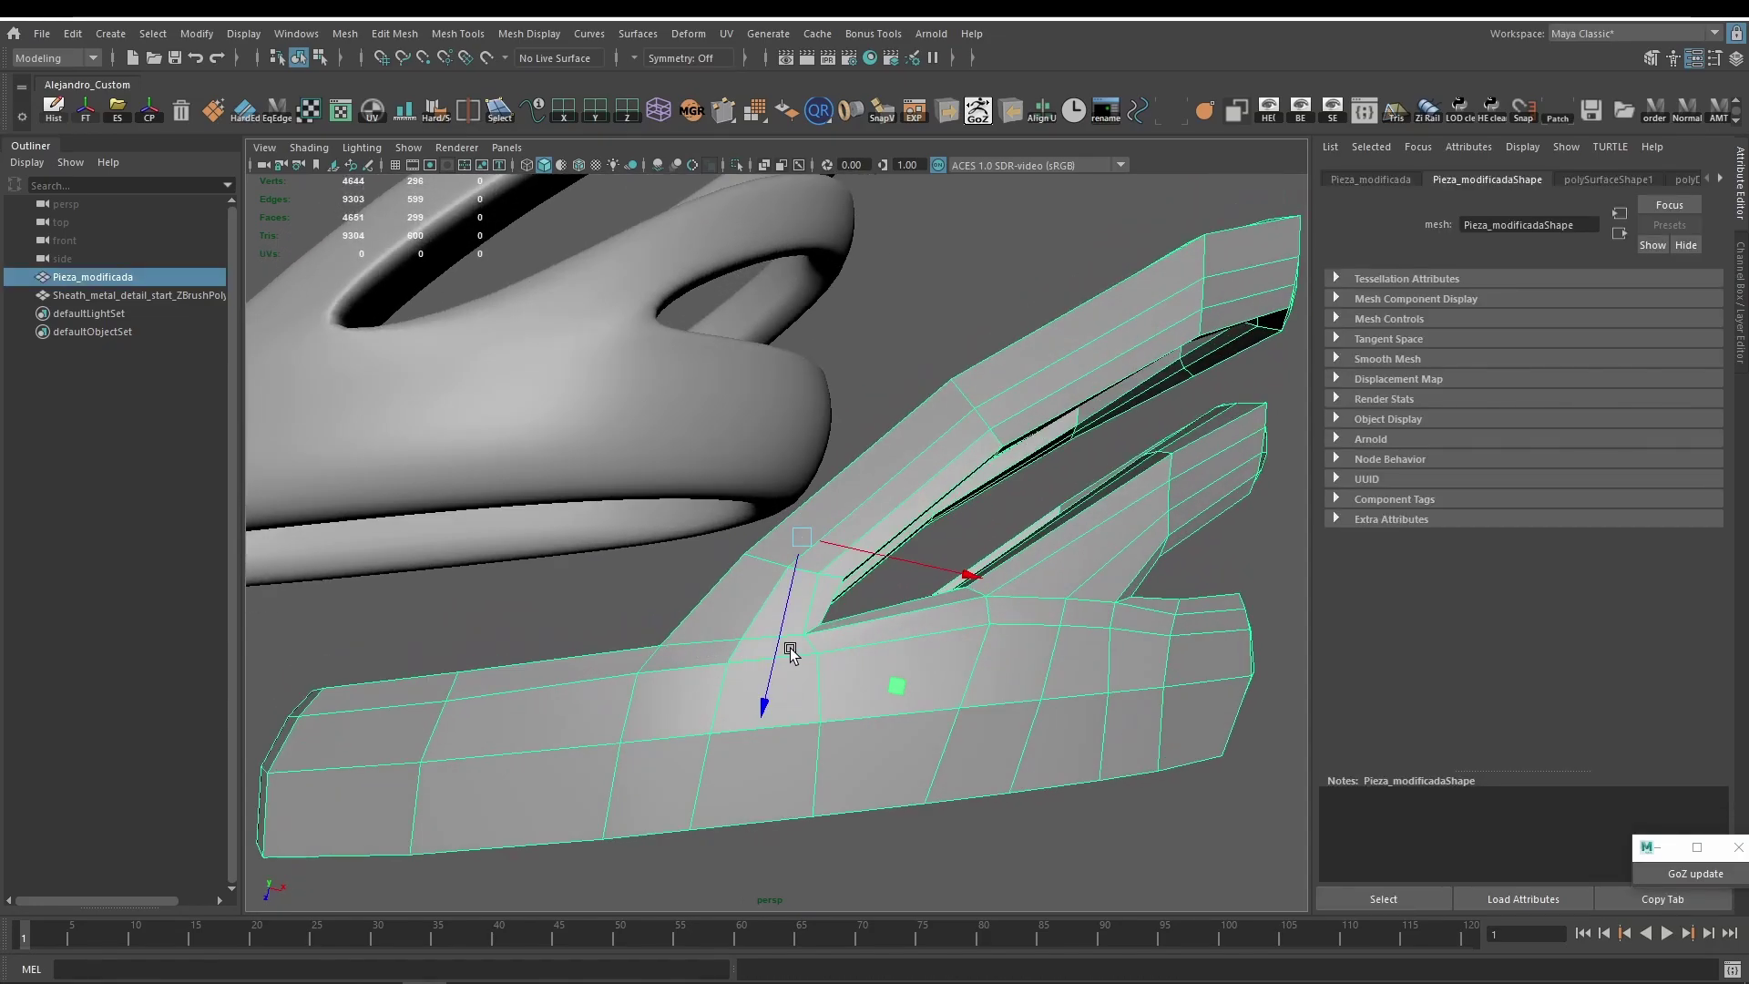
left_click_drag(790, 652, 757, 652, "alt")
left_click_drag(890, 608, 767, 583, "alt")
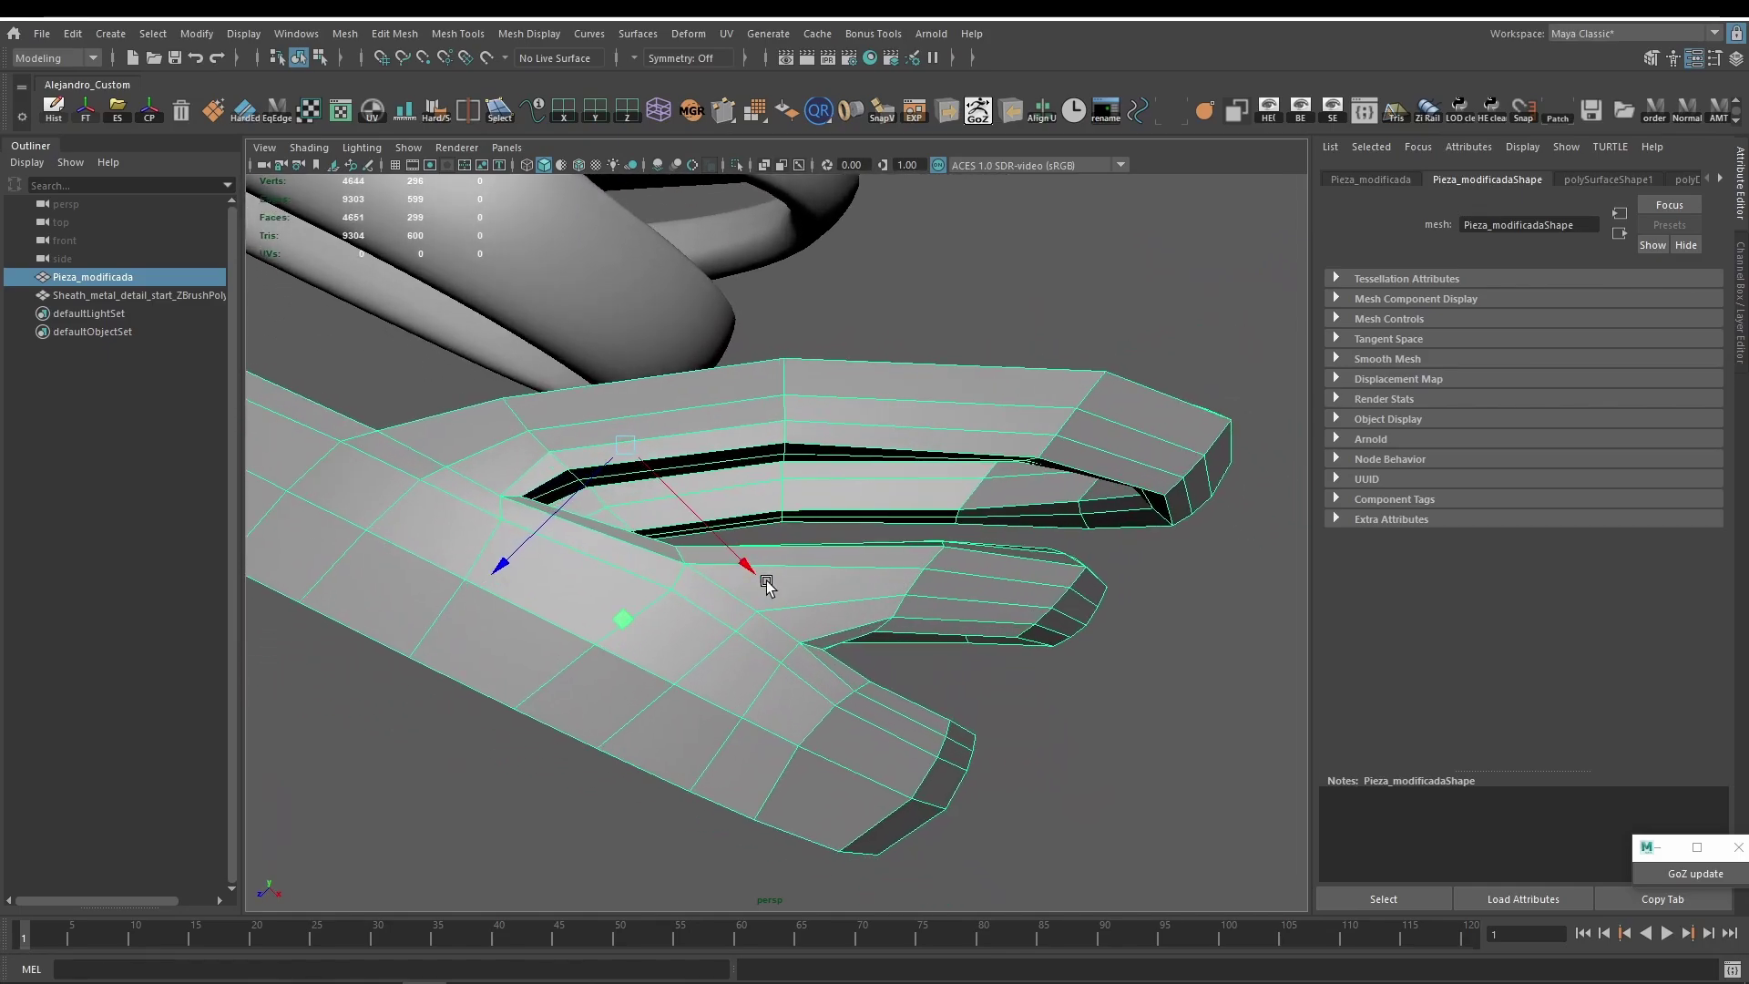
Display the Sheath_metal_detail_start mesh unsmoothed.
middle_click_drag(679, 258, 966, 533, "alt")
left_click(690, 401)
middle_click_drag(718, 496, 753, 569, "alt")
scroll(753, 569, "up", 1)
key("1")
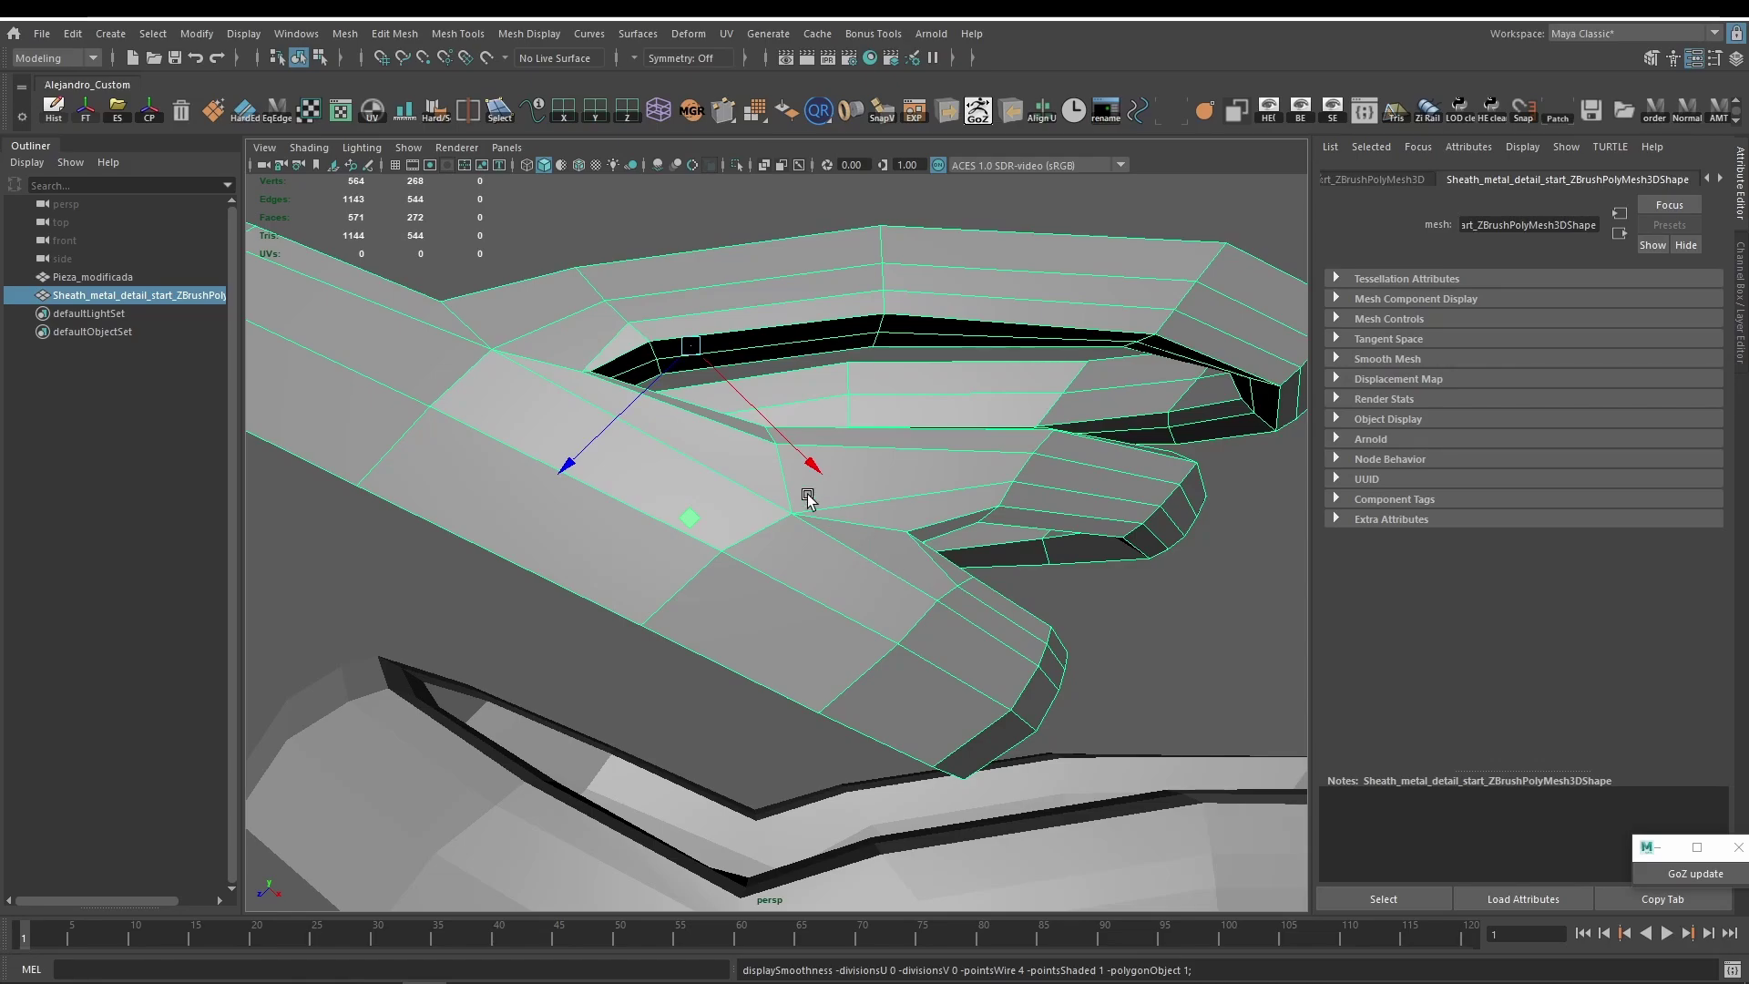
Cut new edges across the bases of both bars on Sheath_metal_detail_start with Multi-Cut, running toward the gap corners.
left_click_drag(807, 495, 791, 605, "alt")
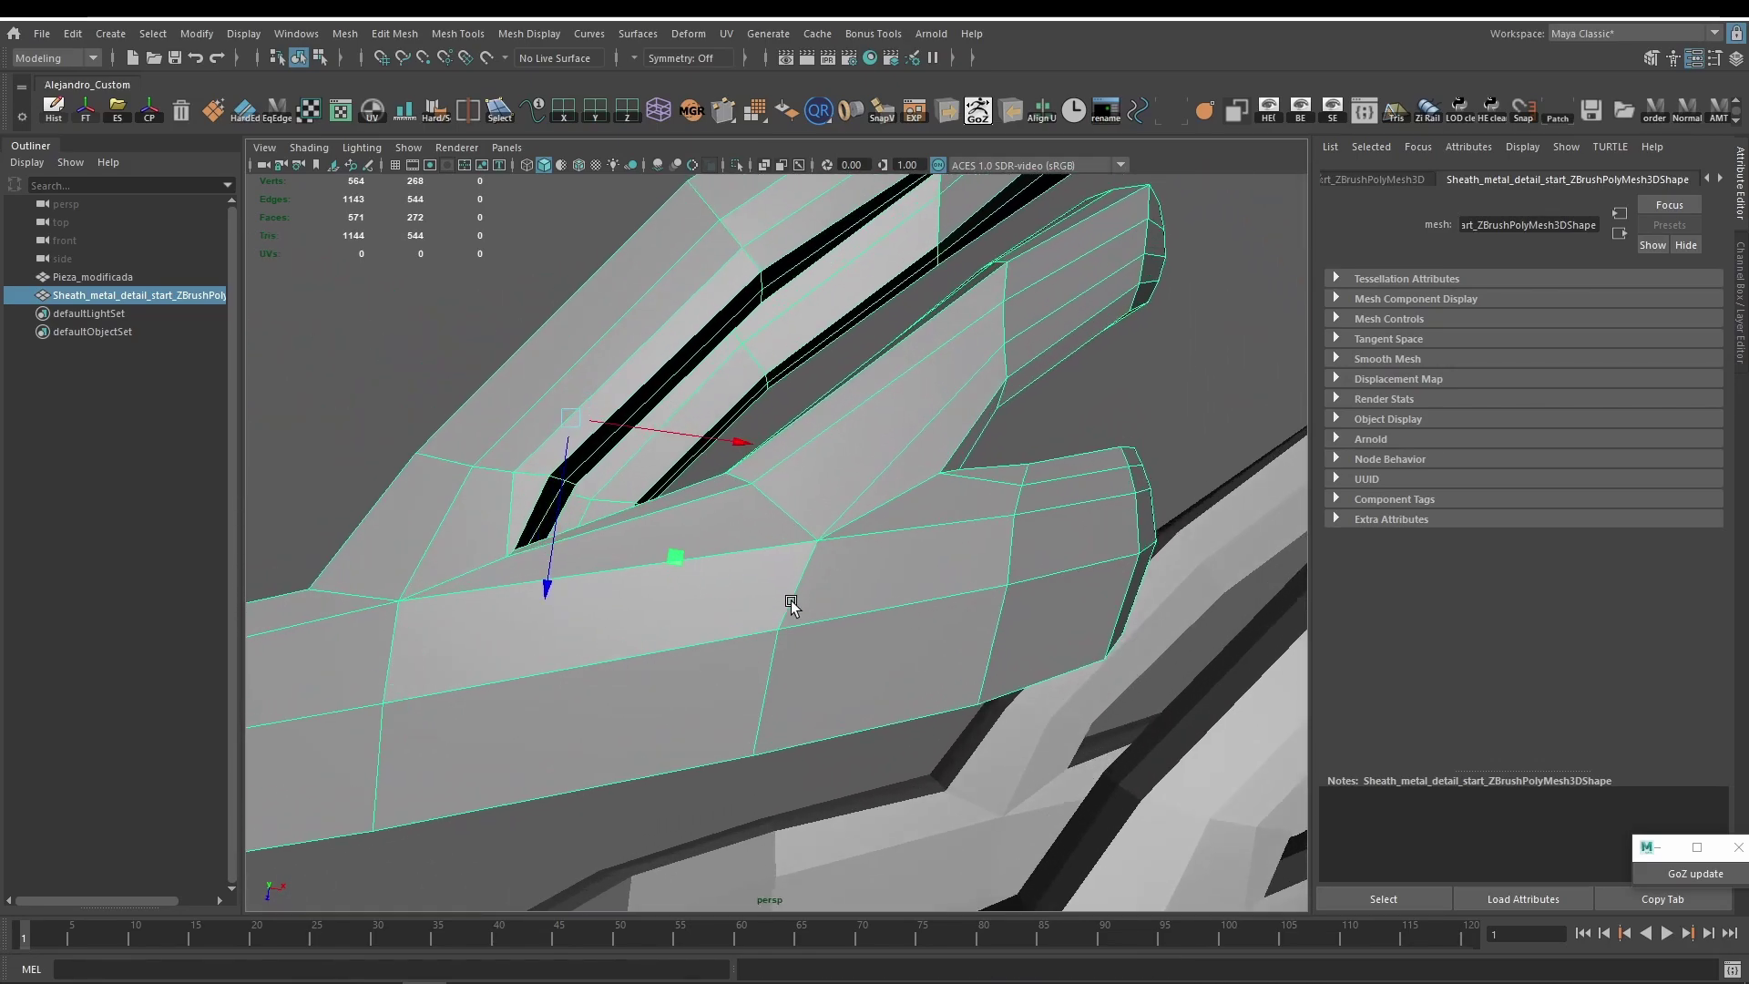
left_click_drag(808, 543, 845, 580, "alt")
right_click_drag(846, 579, 848, 580, "alt")
middle_click_drag(614, 595, 777, 578, "alt")
key("ctrl+shift+x")
left_click(683, 519)
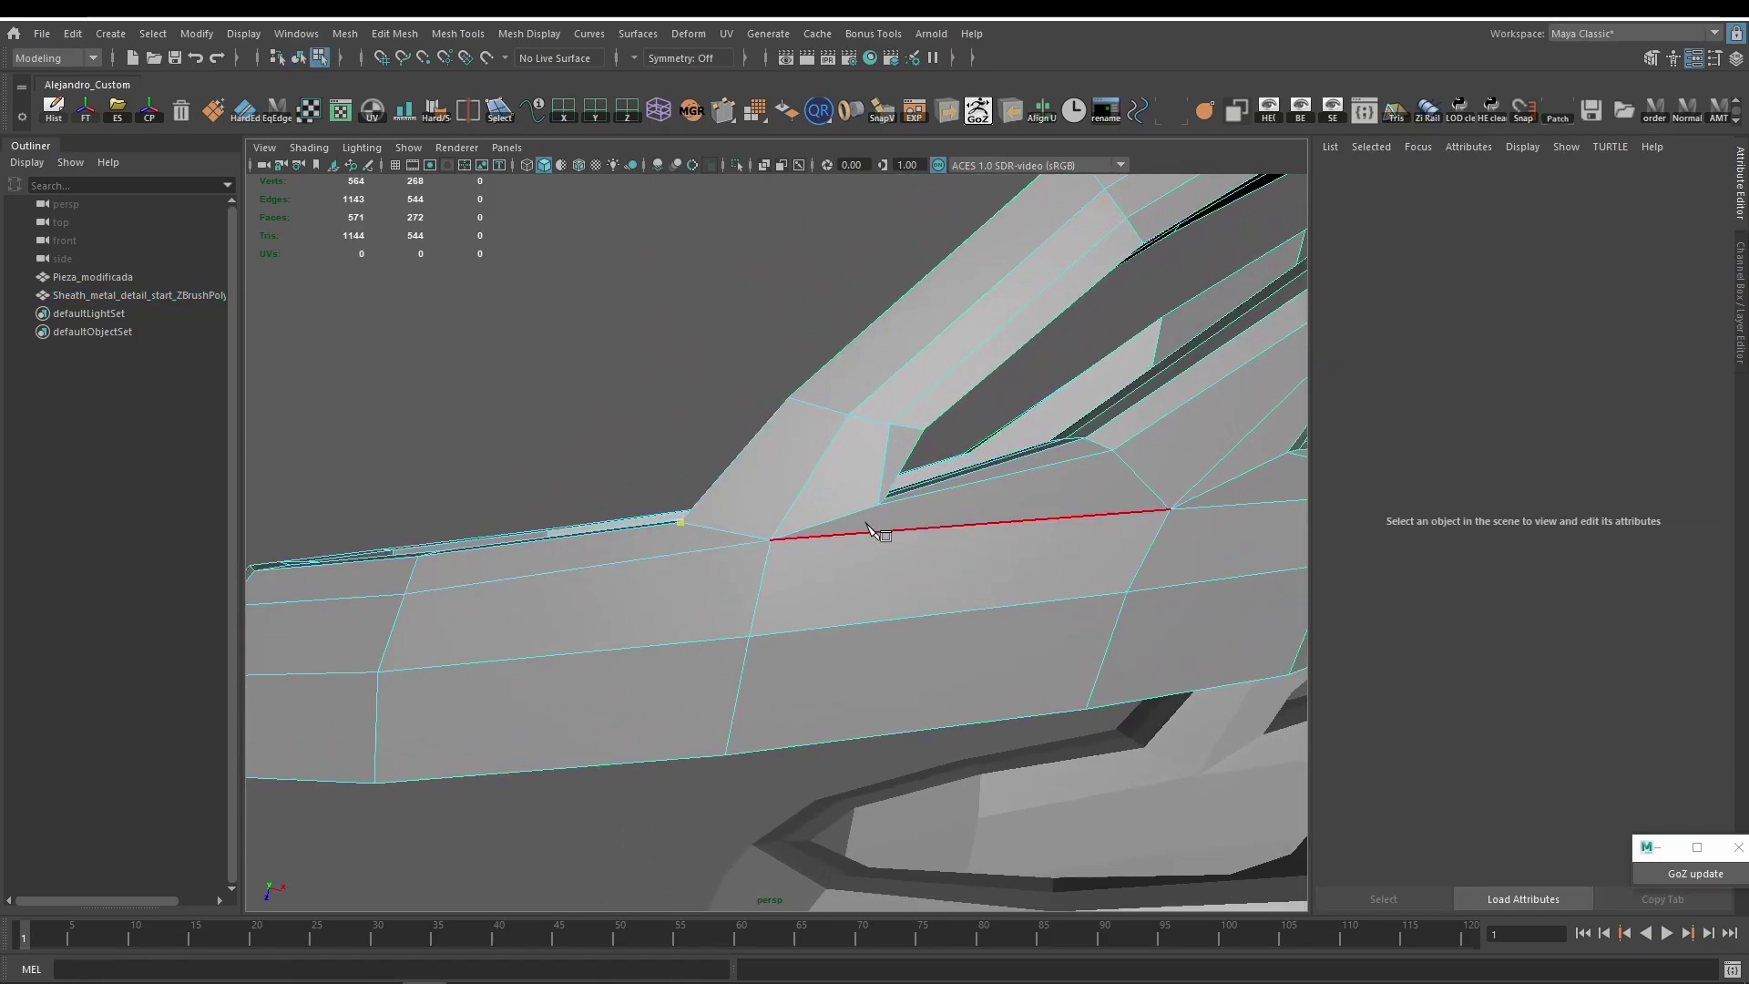
left_click(877, 504)
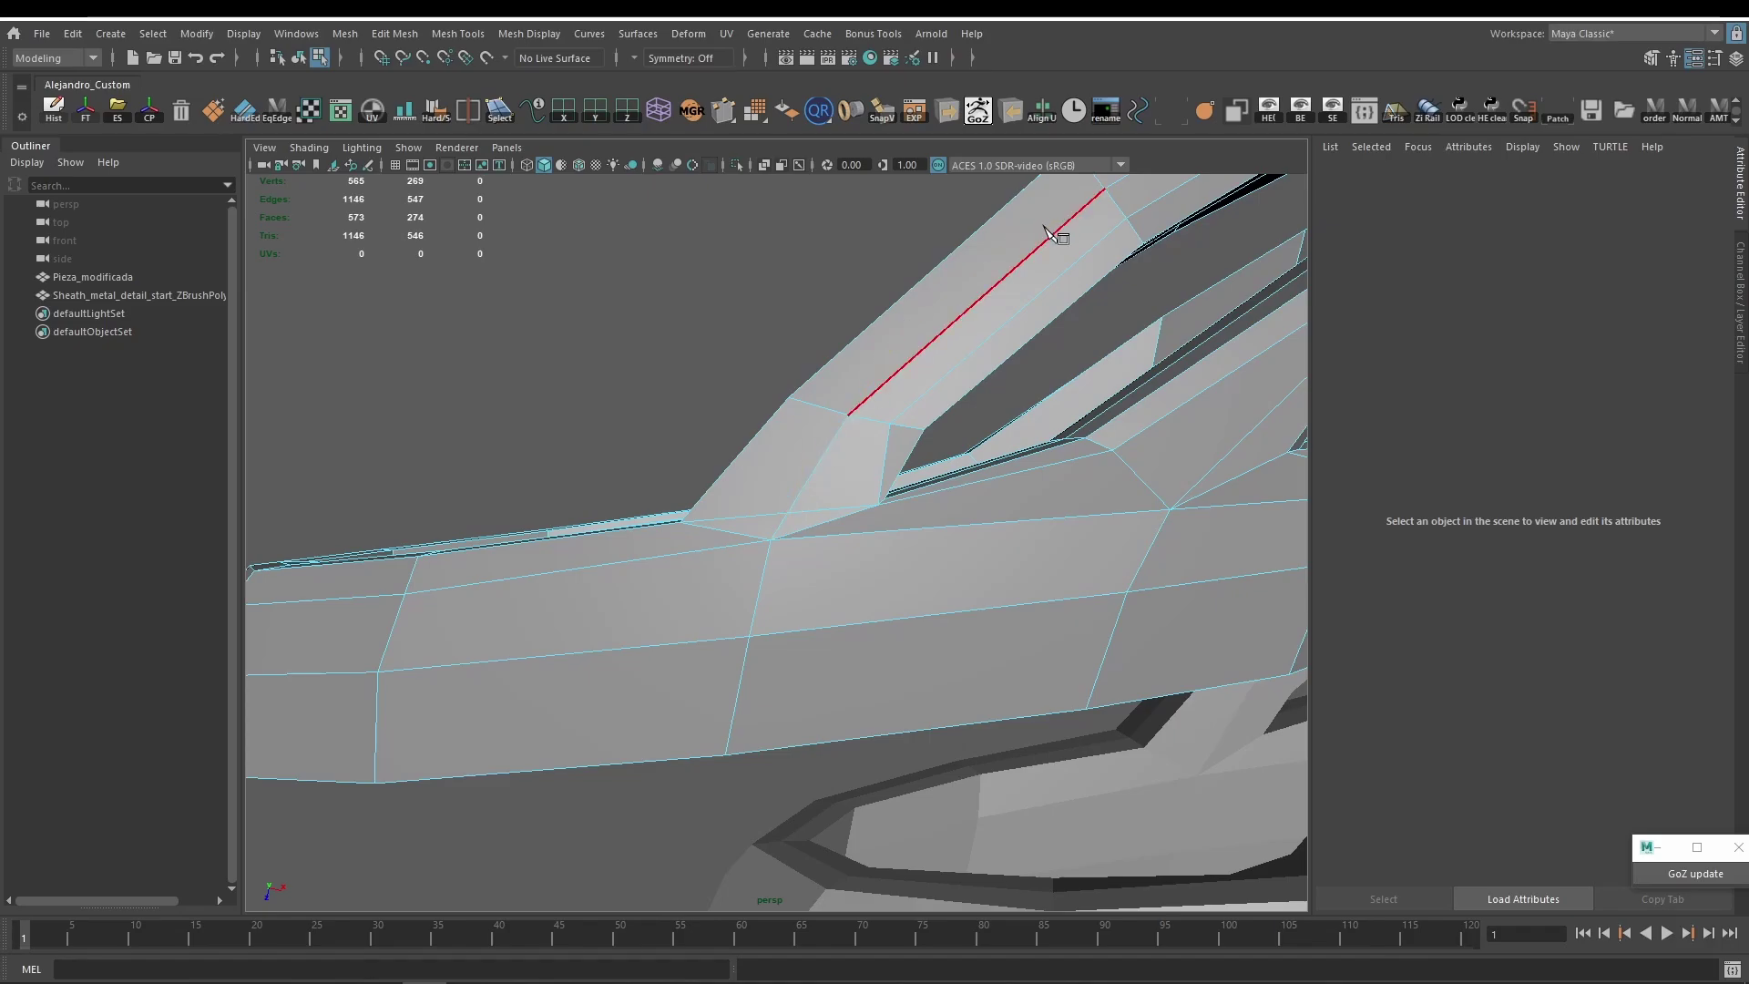
middle_click_drag(1182, 442, 852, 520, "alt")
left_click(849, 544)
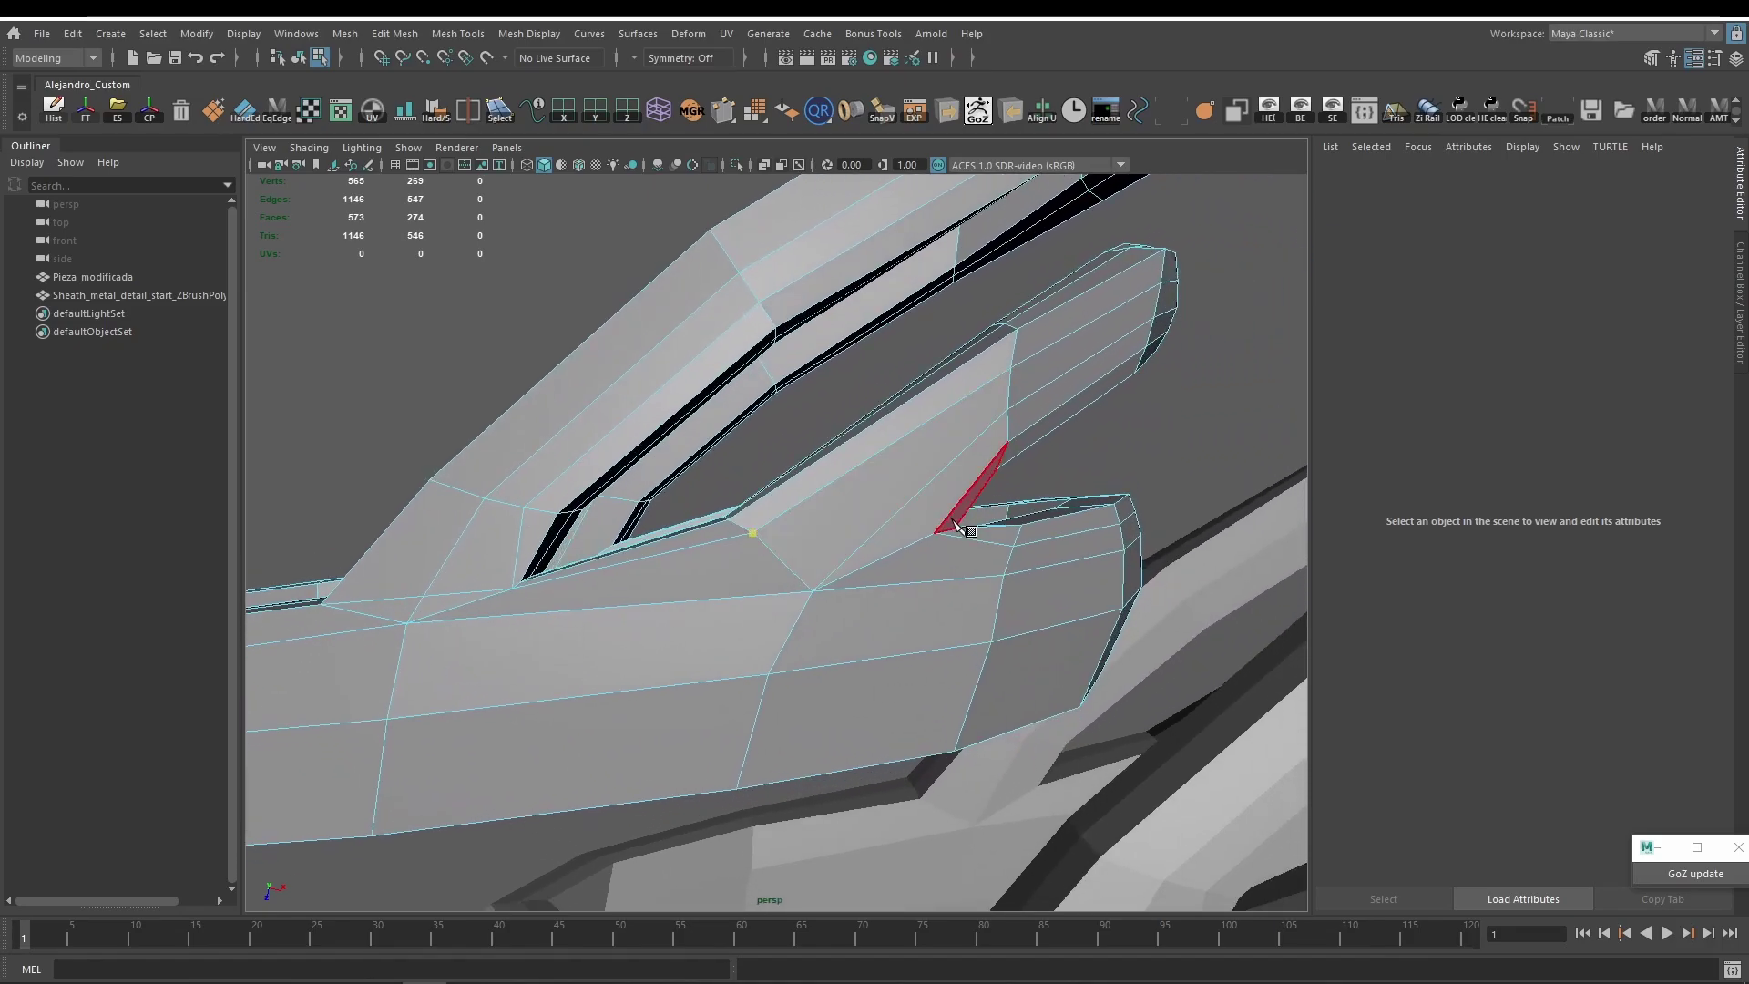
right_click(914, 566)
Try an edge loop around the band with Edge Flow off, preview it smoothed, and undo it.
left_click_drag(643, 601, 707, 508, "alt")
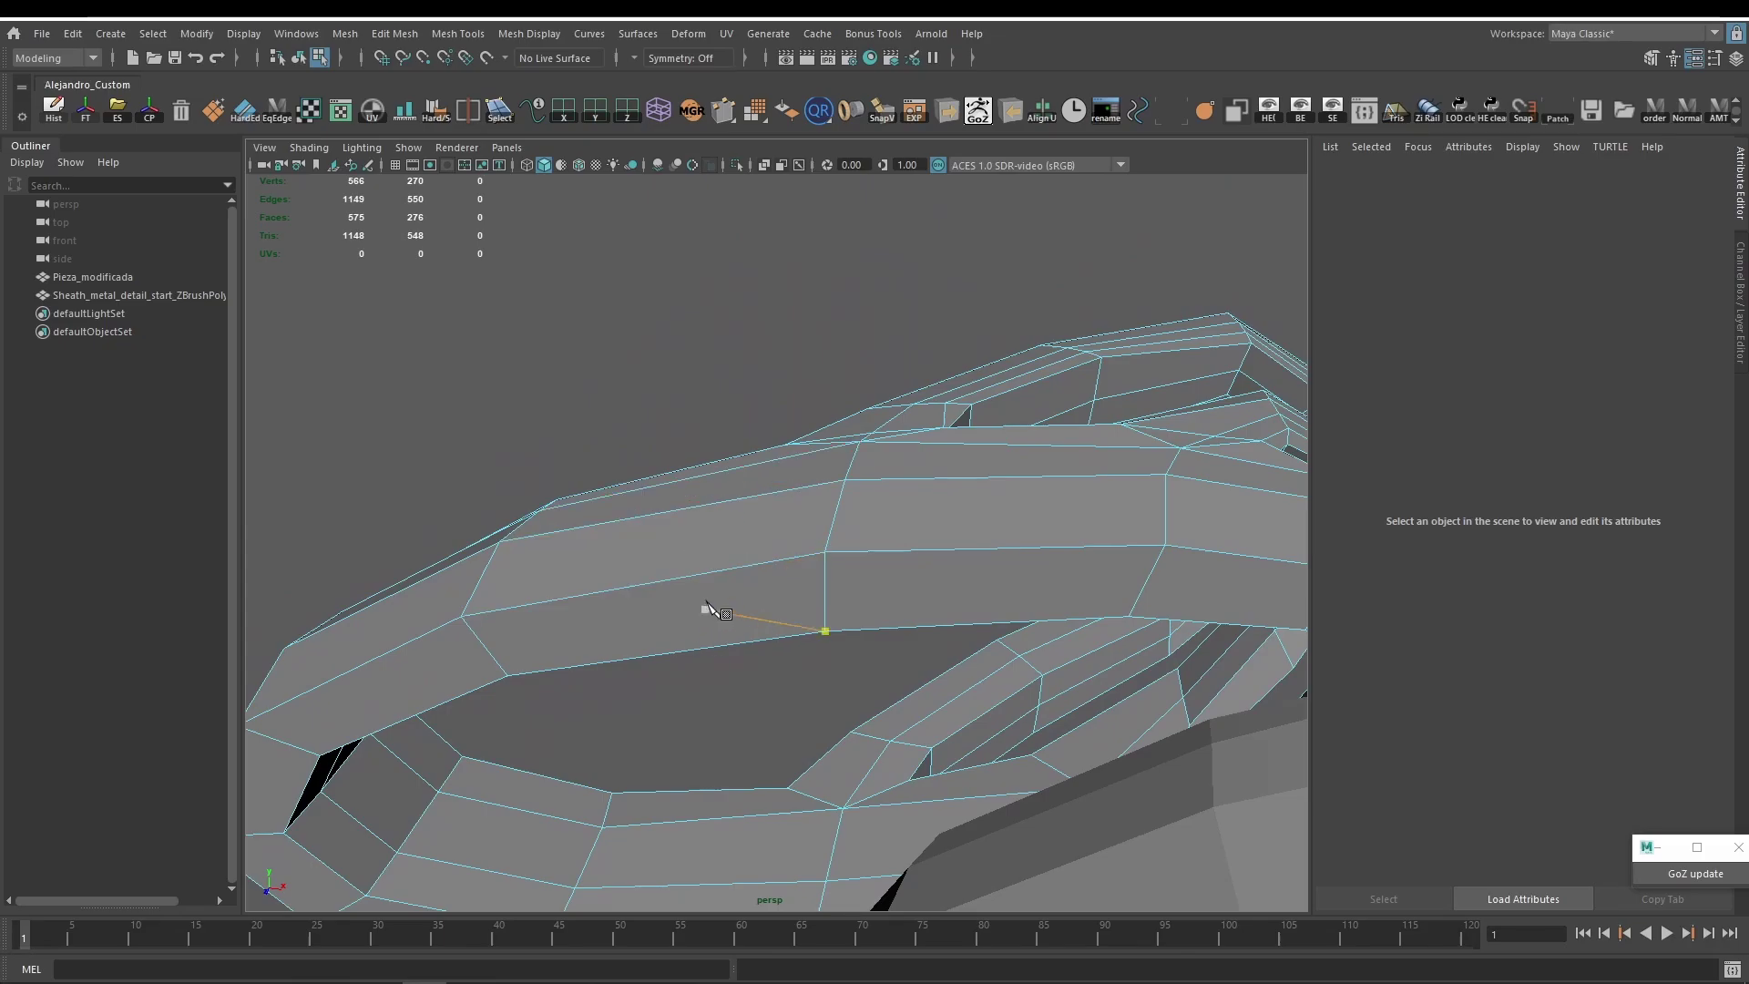
left_click_drag(706, 609, 756, 592, "alt")
right_click(741, 550, "ctrl+shift")
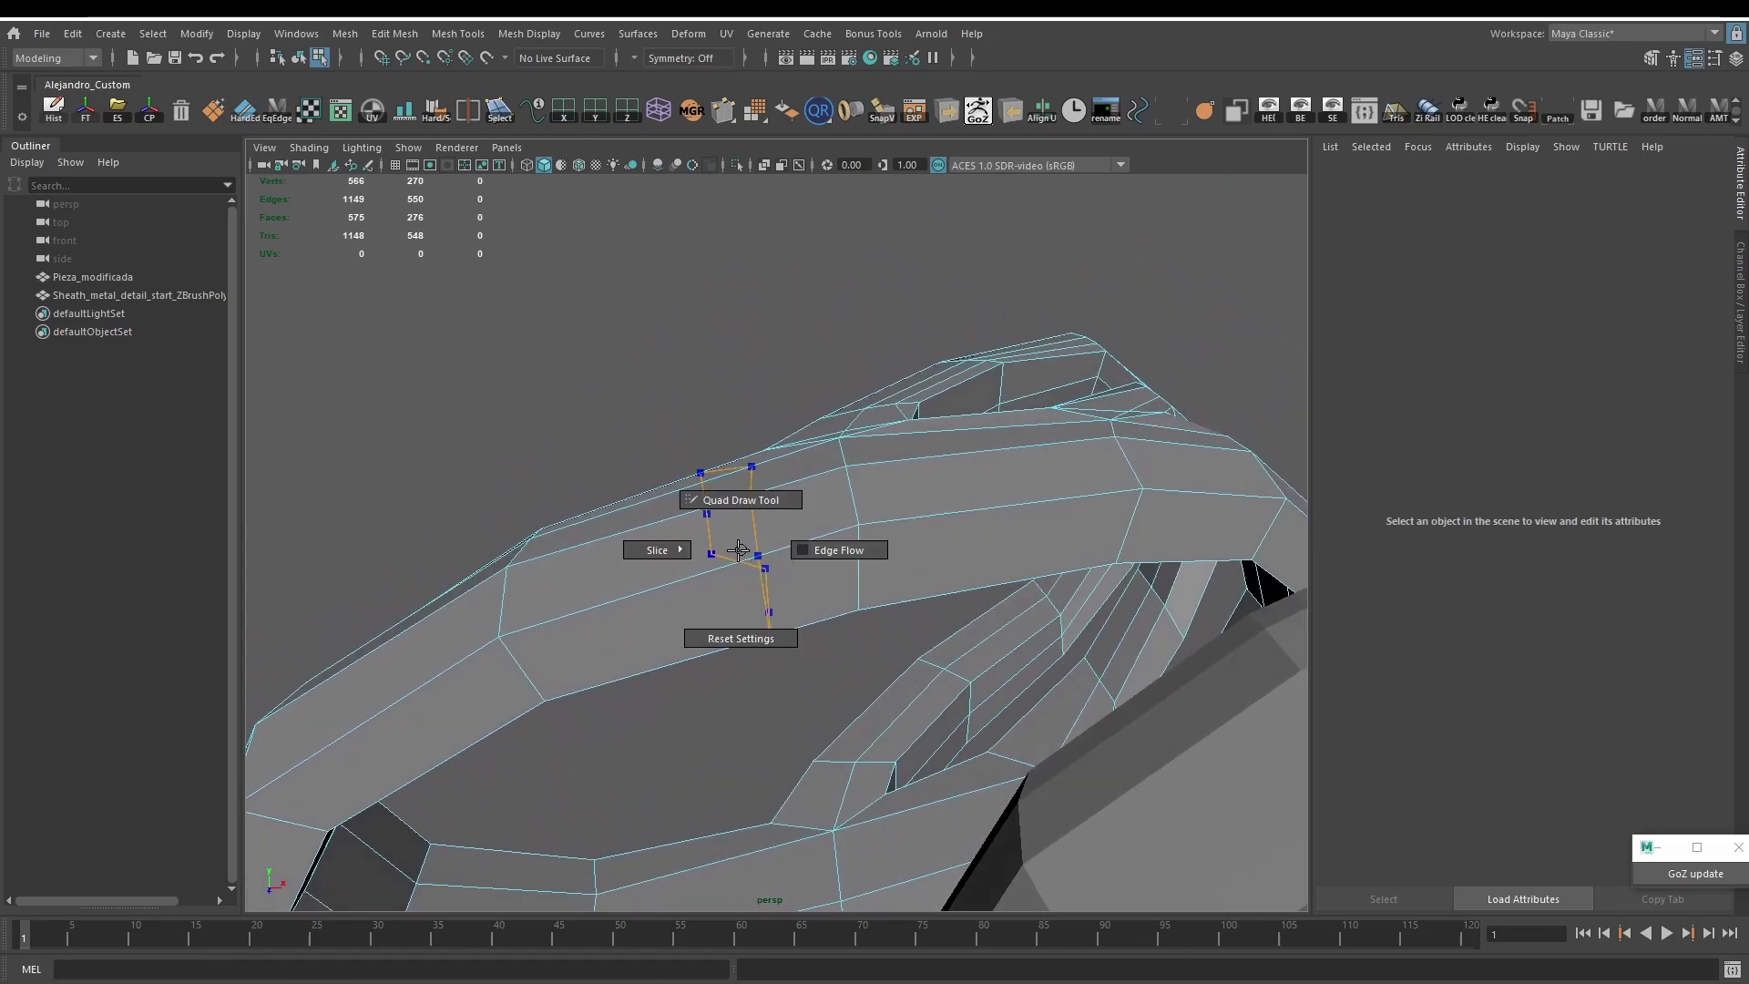
left_click(733, 539)
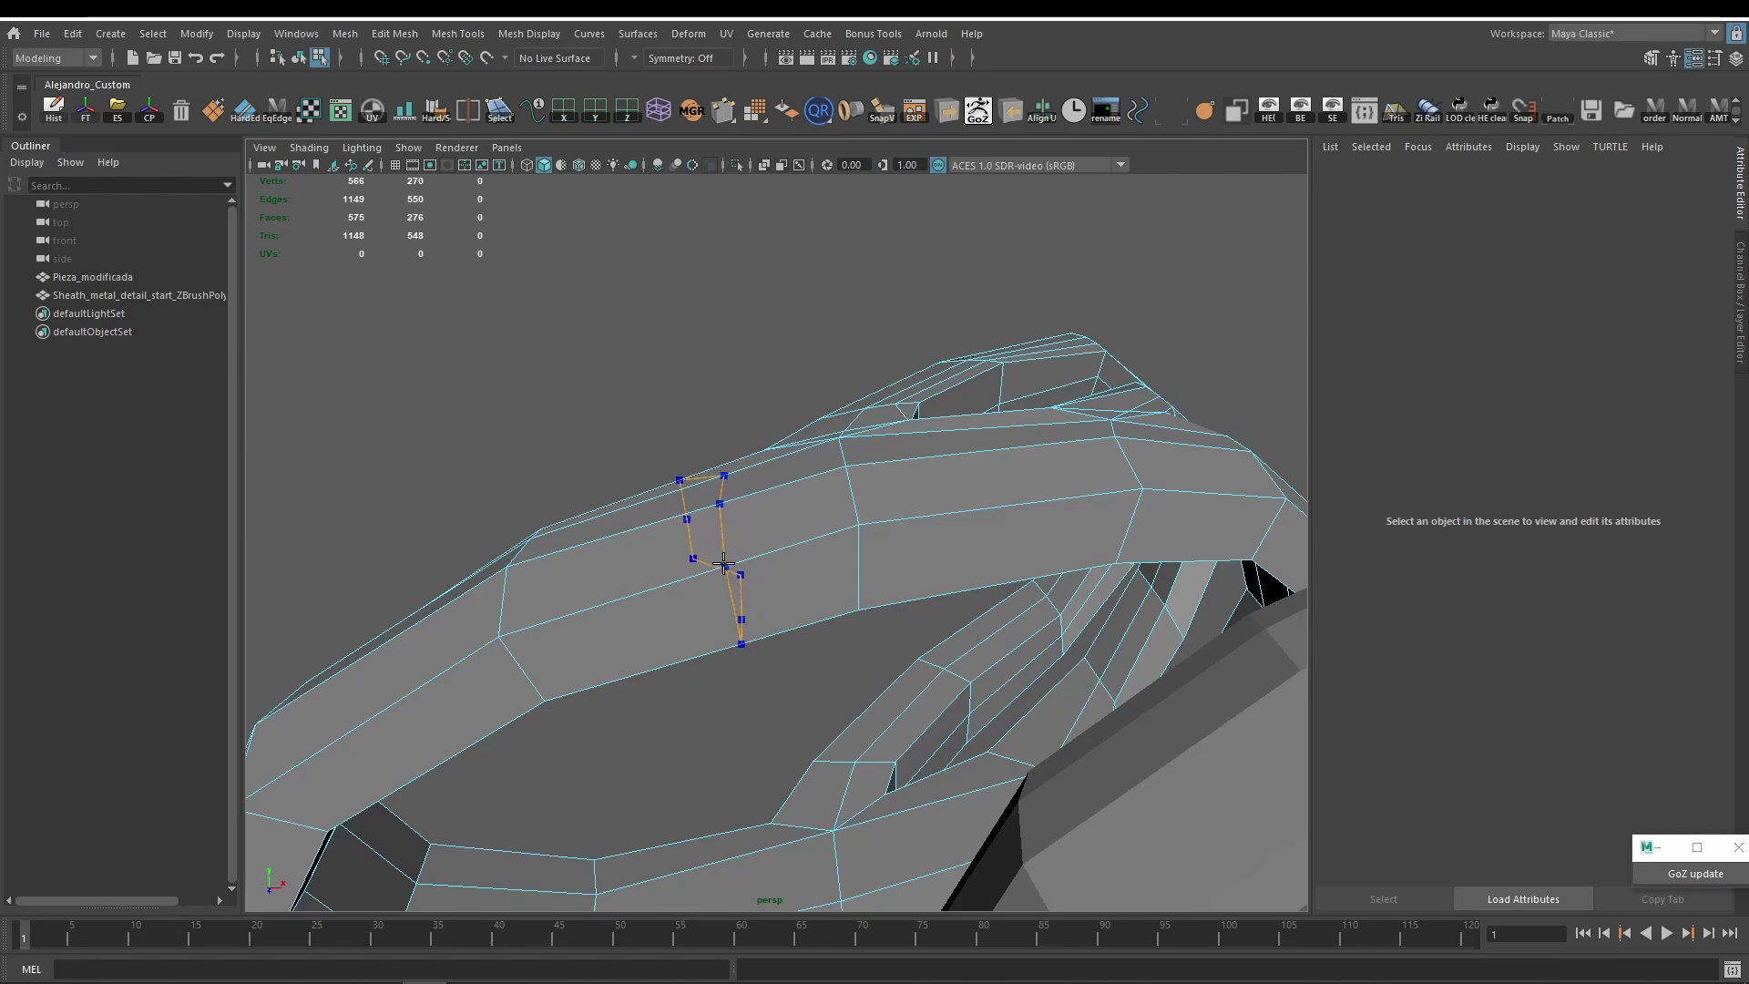
left_click(724, 565, "ctrl")
left_click_drag(750, 604, 551, 556, "alt")
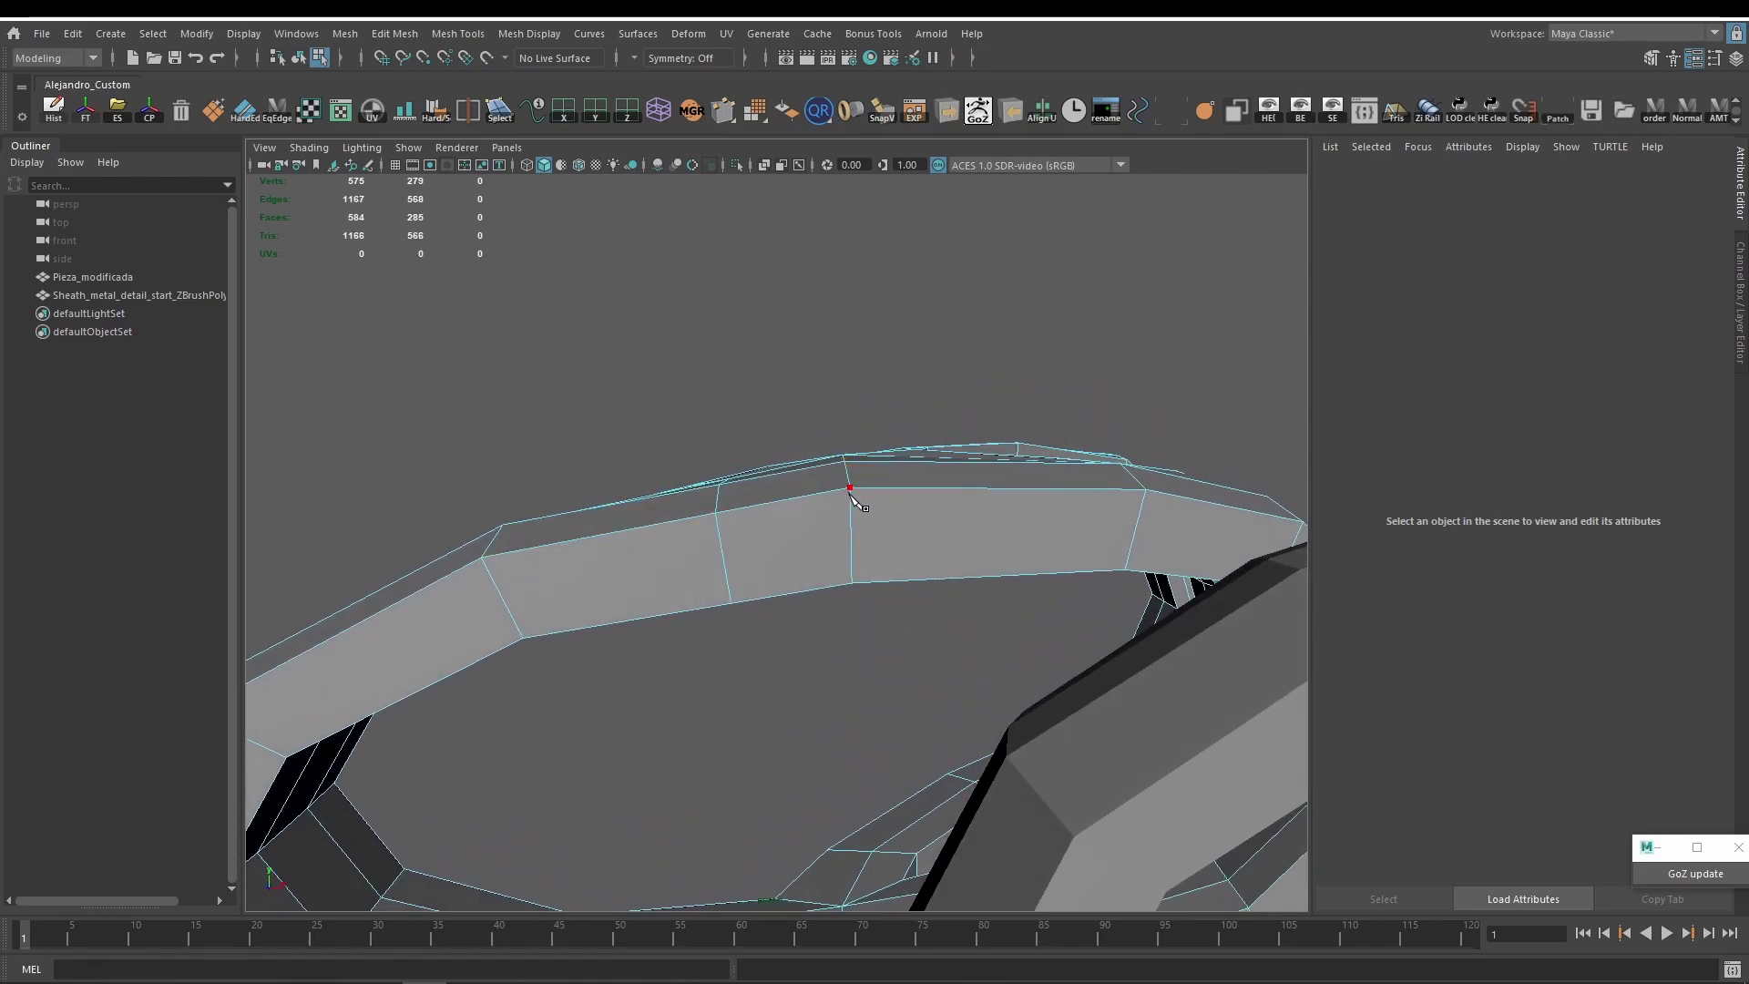
key("3")
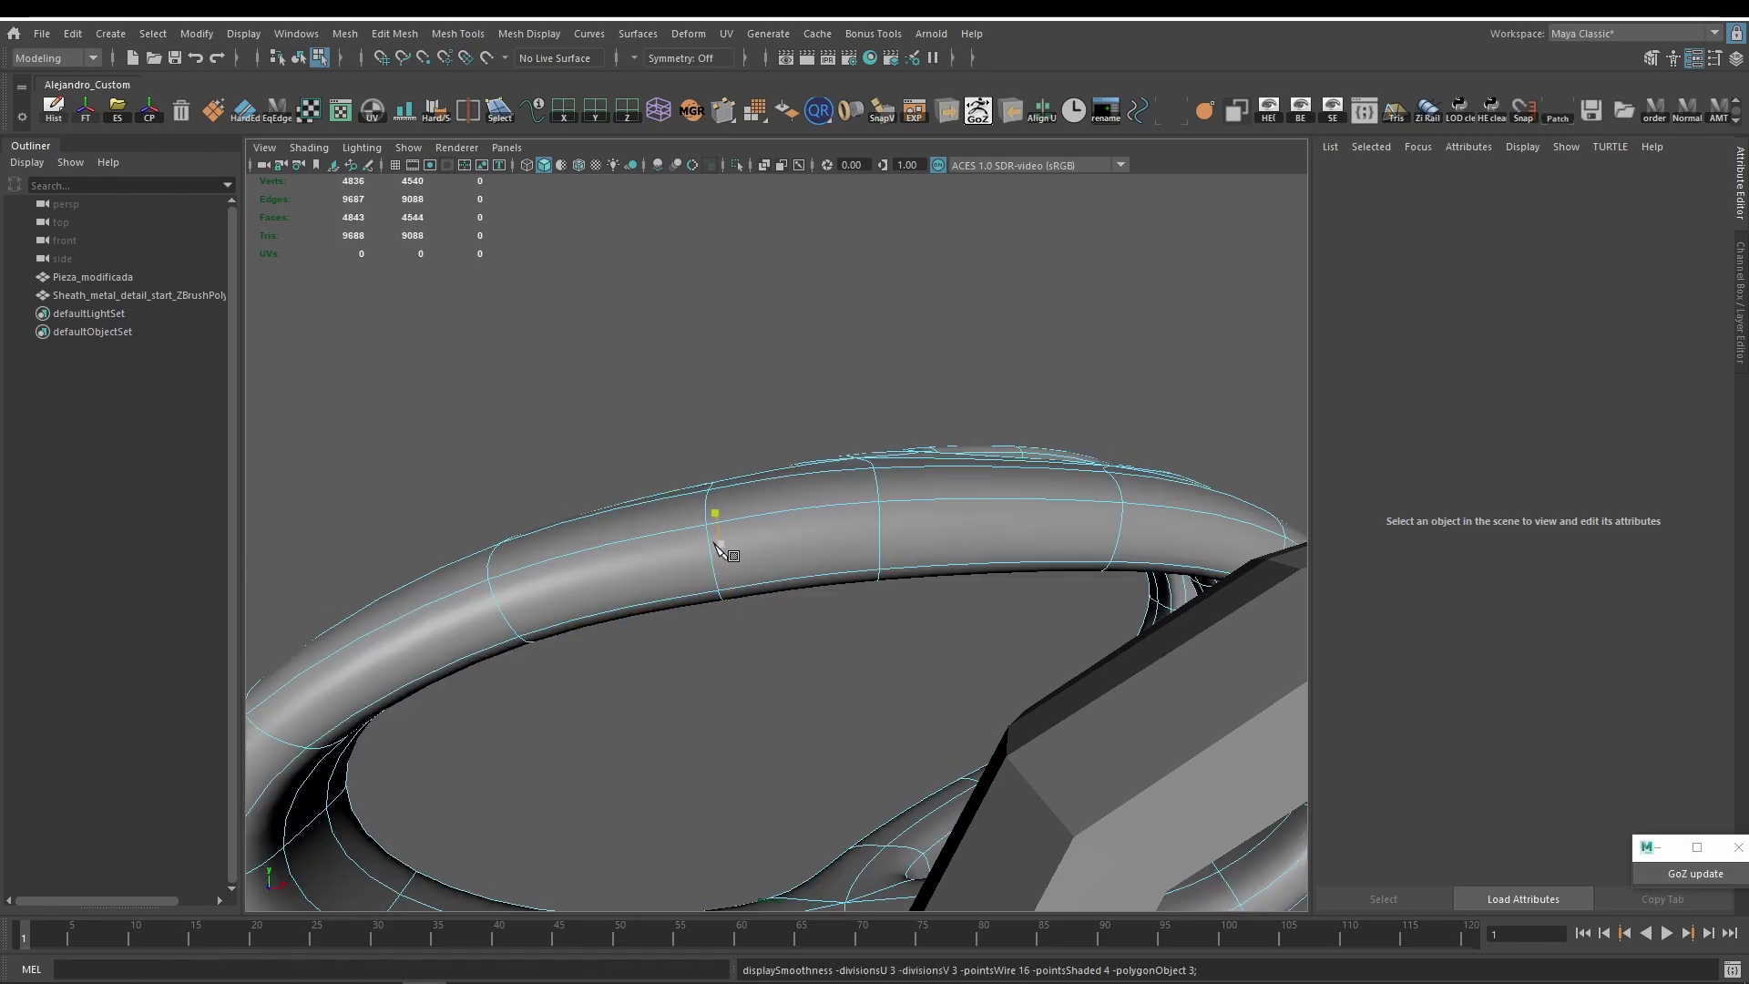
key("1")
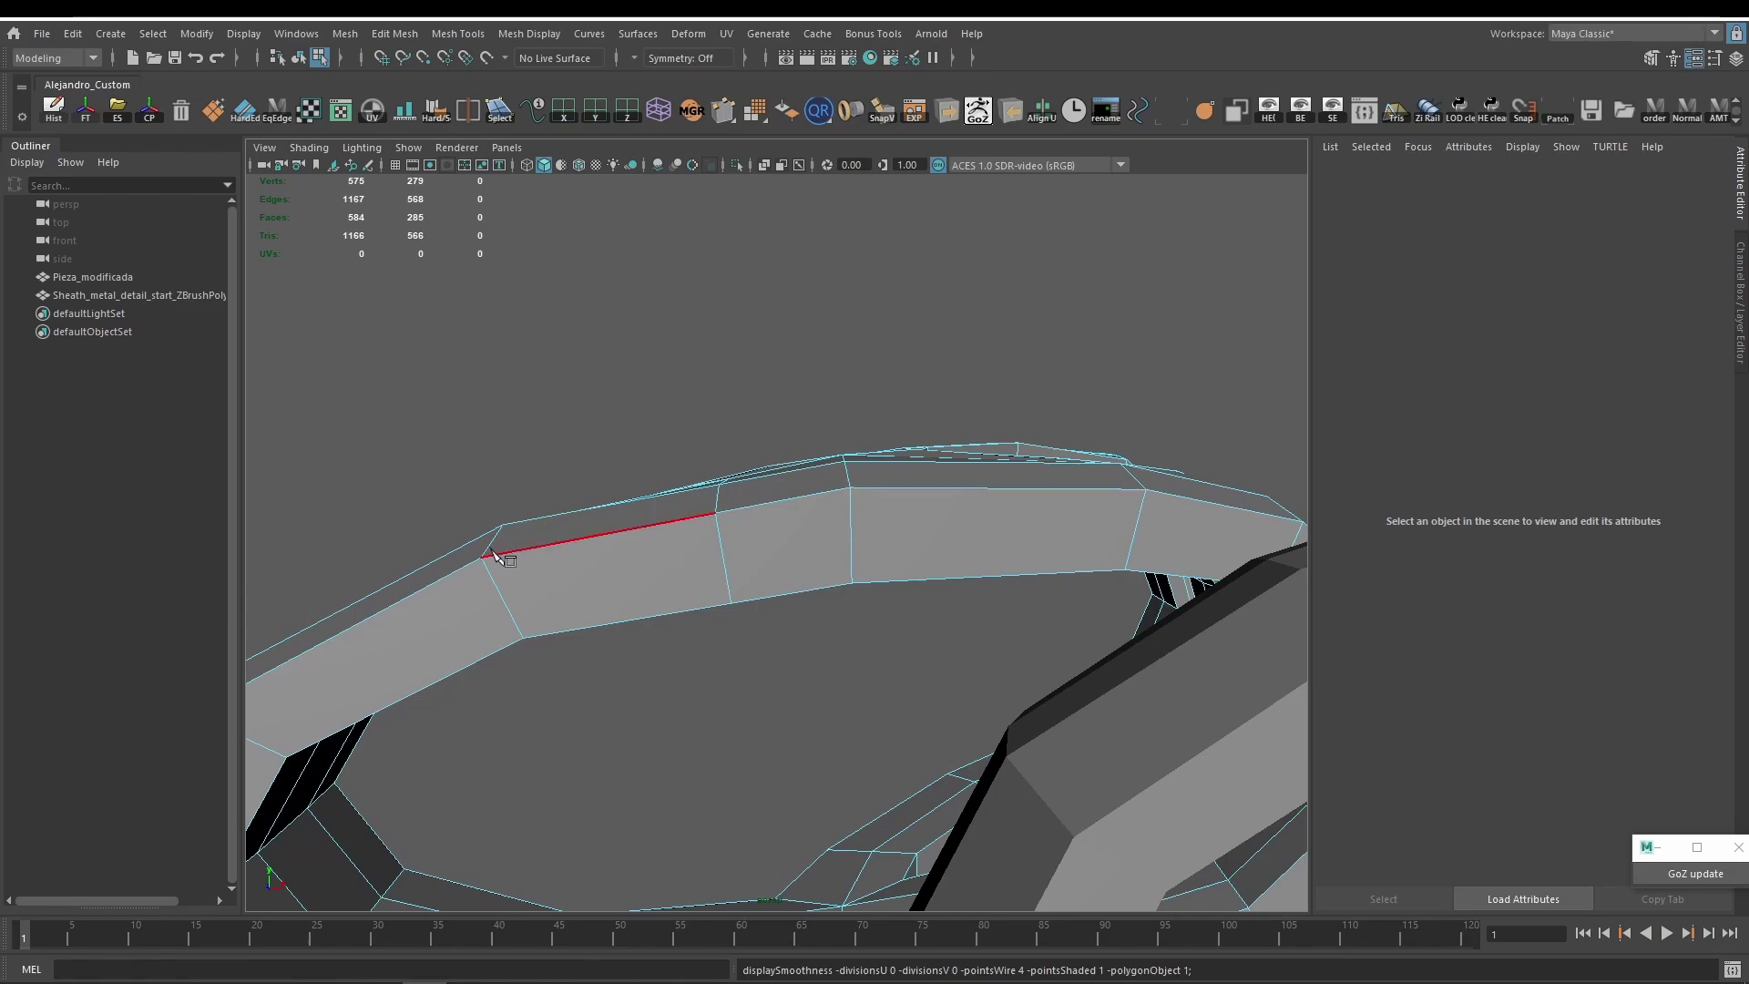
left_click(744, 517)
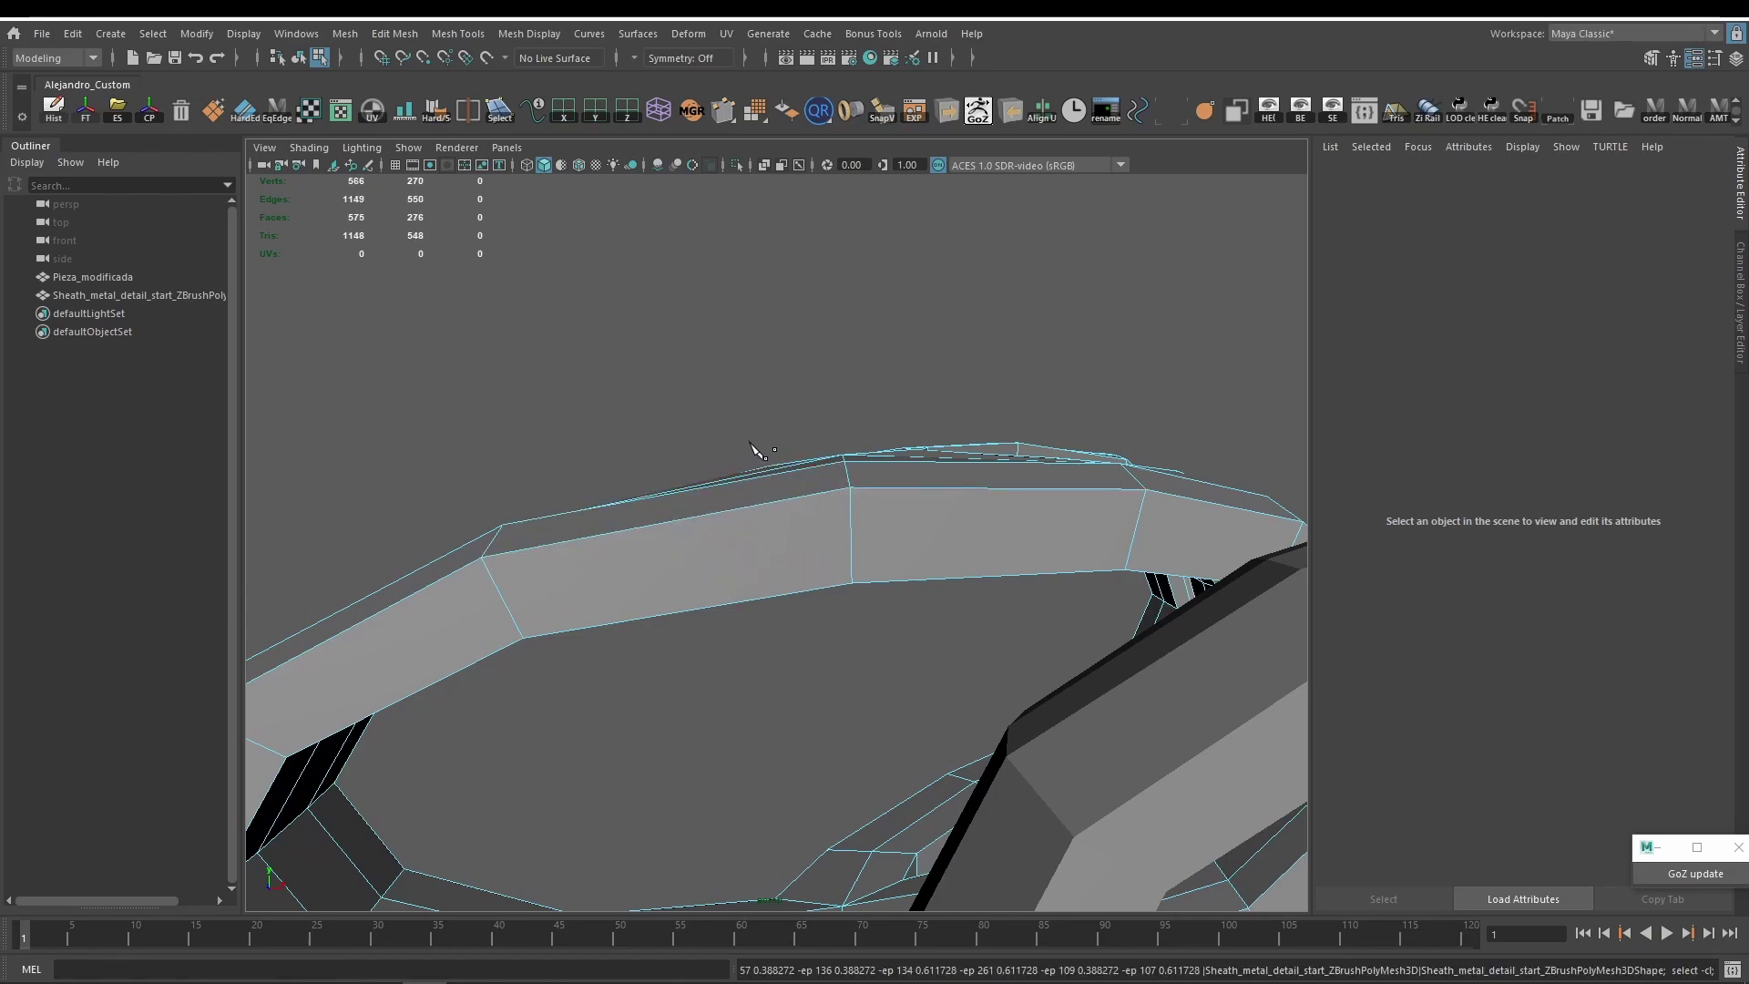
Enable Edge Flow for Multi-Cut and try edge loops at different positions along the same band segment.
right_click(739, 426)
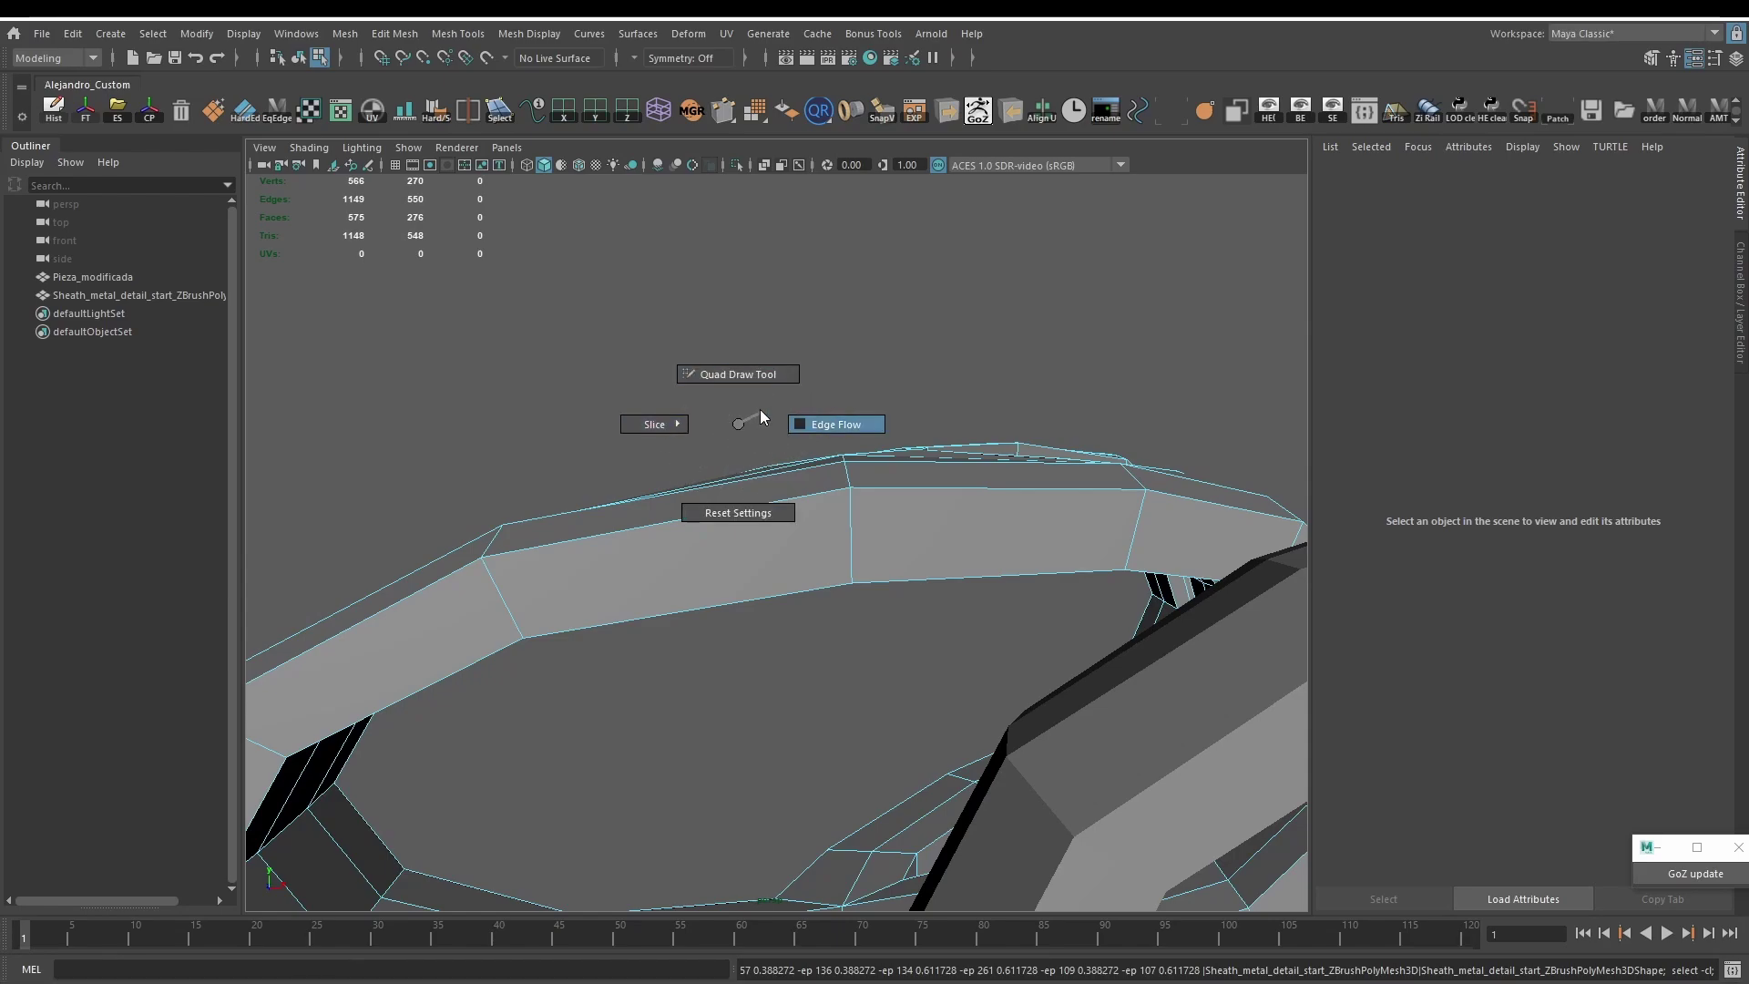
left_click(831, 425)
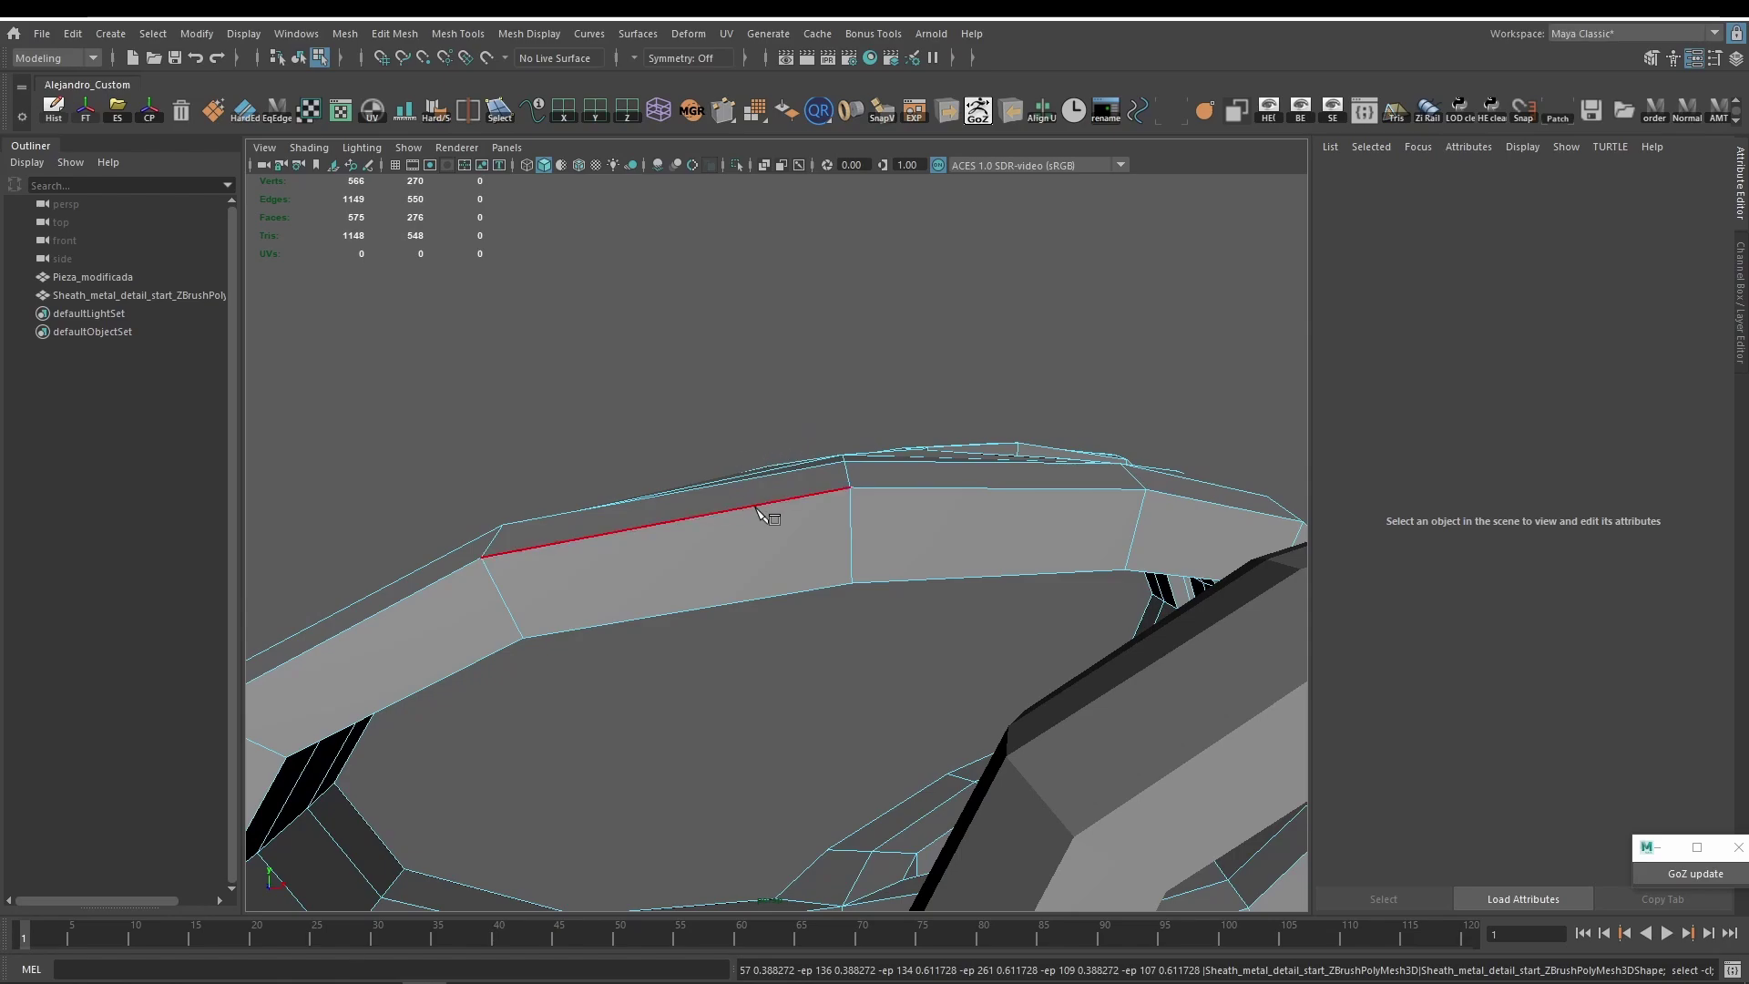
left_click(752, 505, "ctrl")
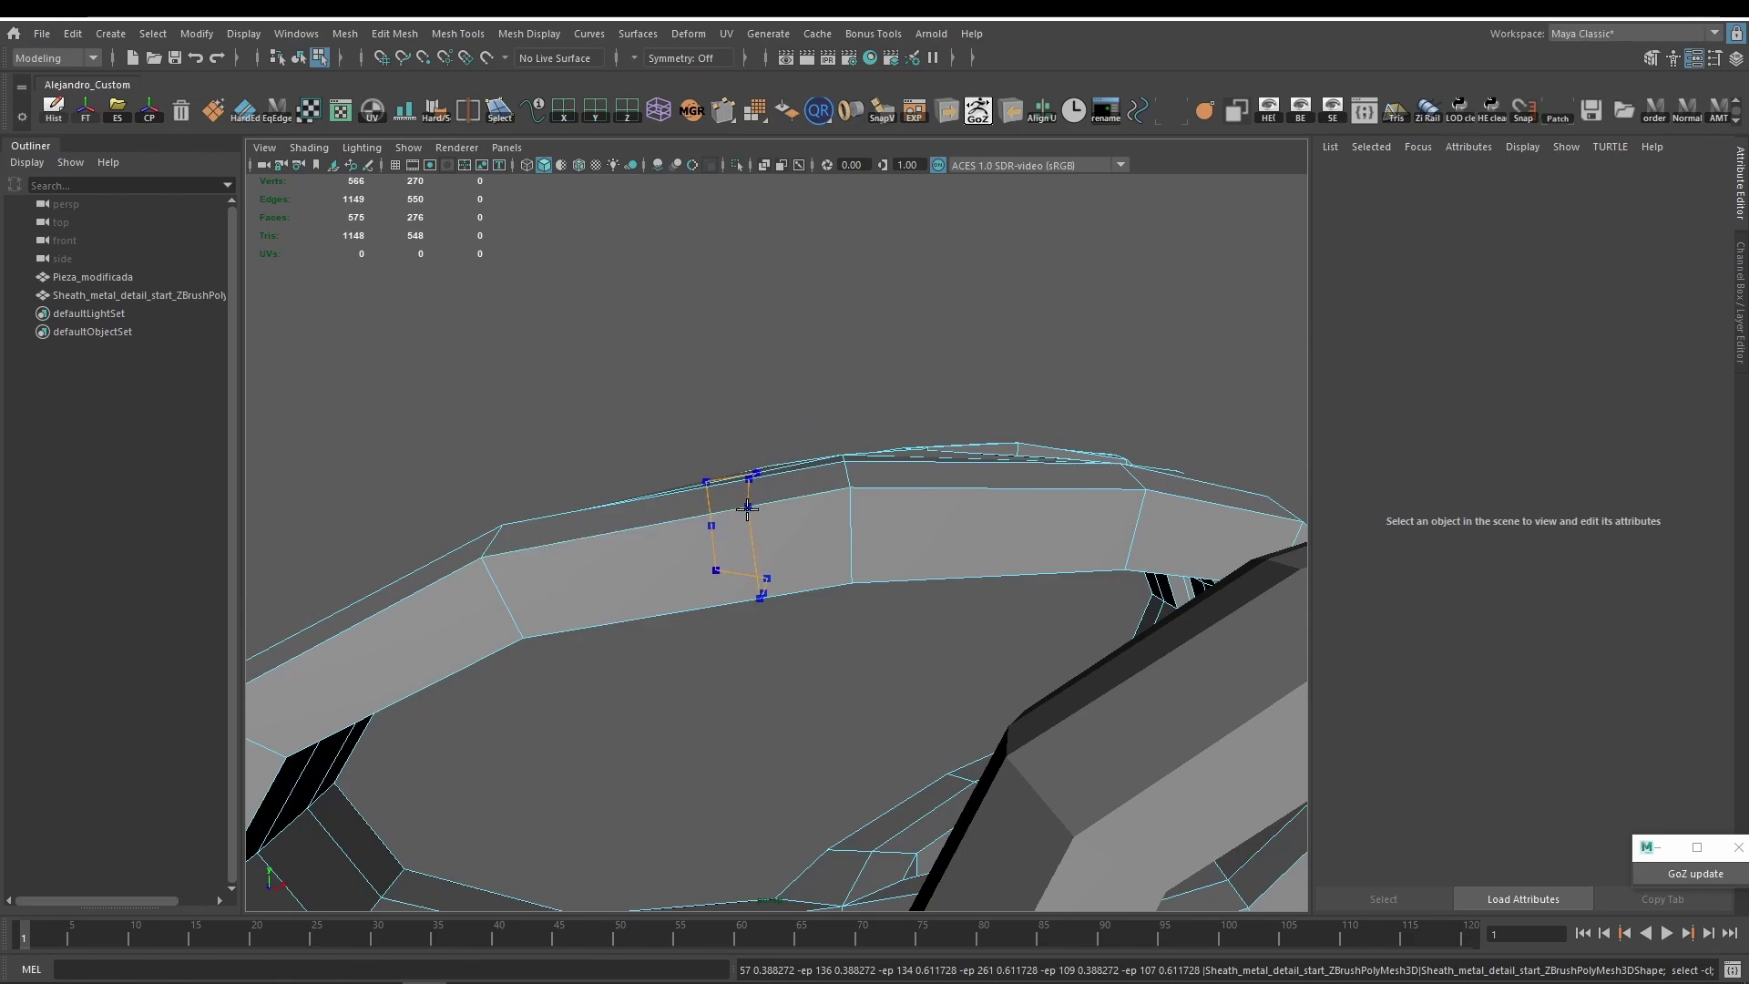
left_click(762, 543, "ctrl")
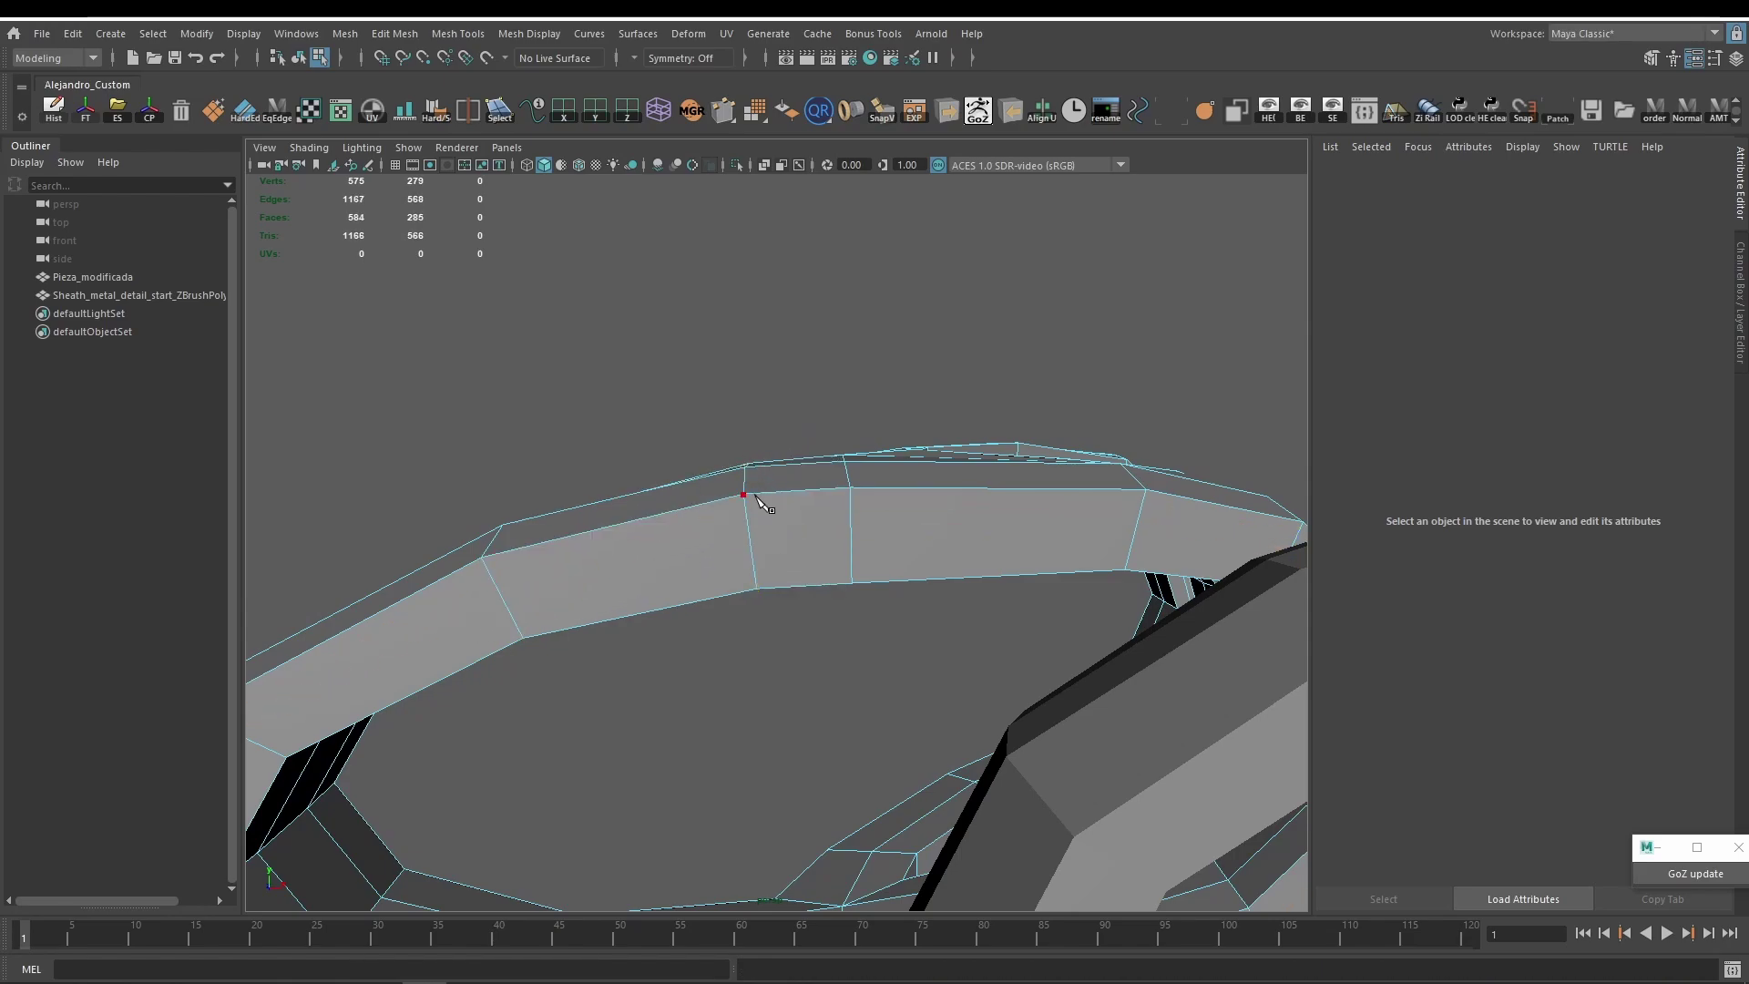
left_click(1125, 569)
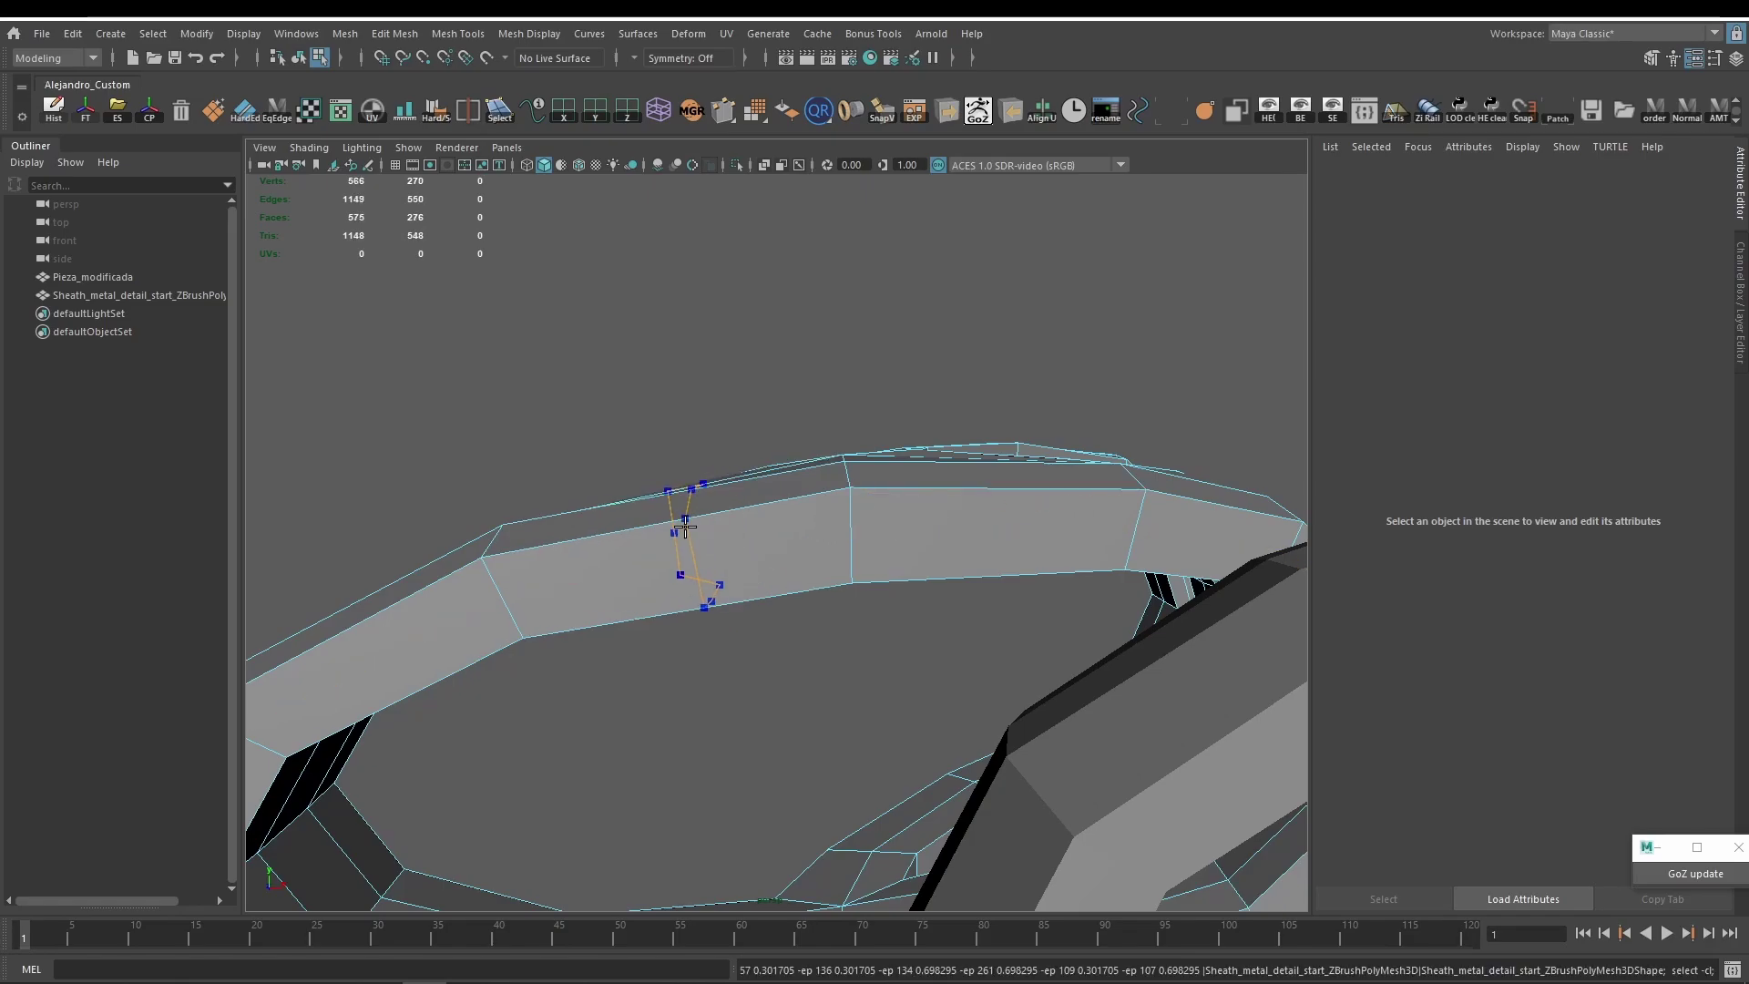
left_click(687, 521, "ctrl")
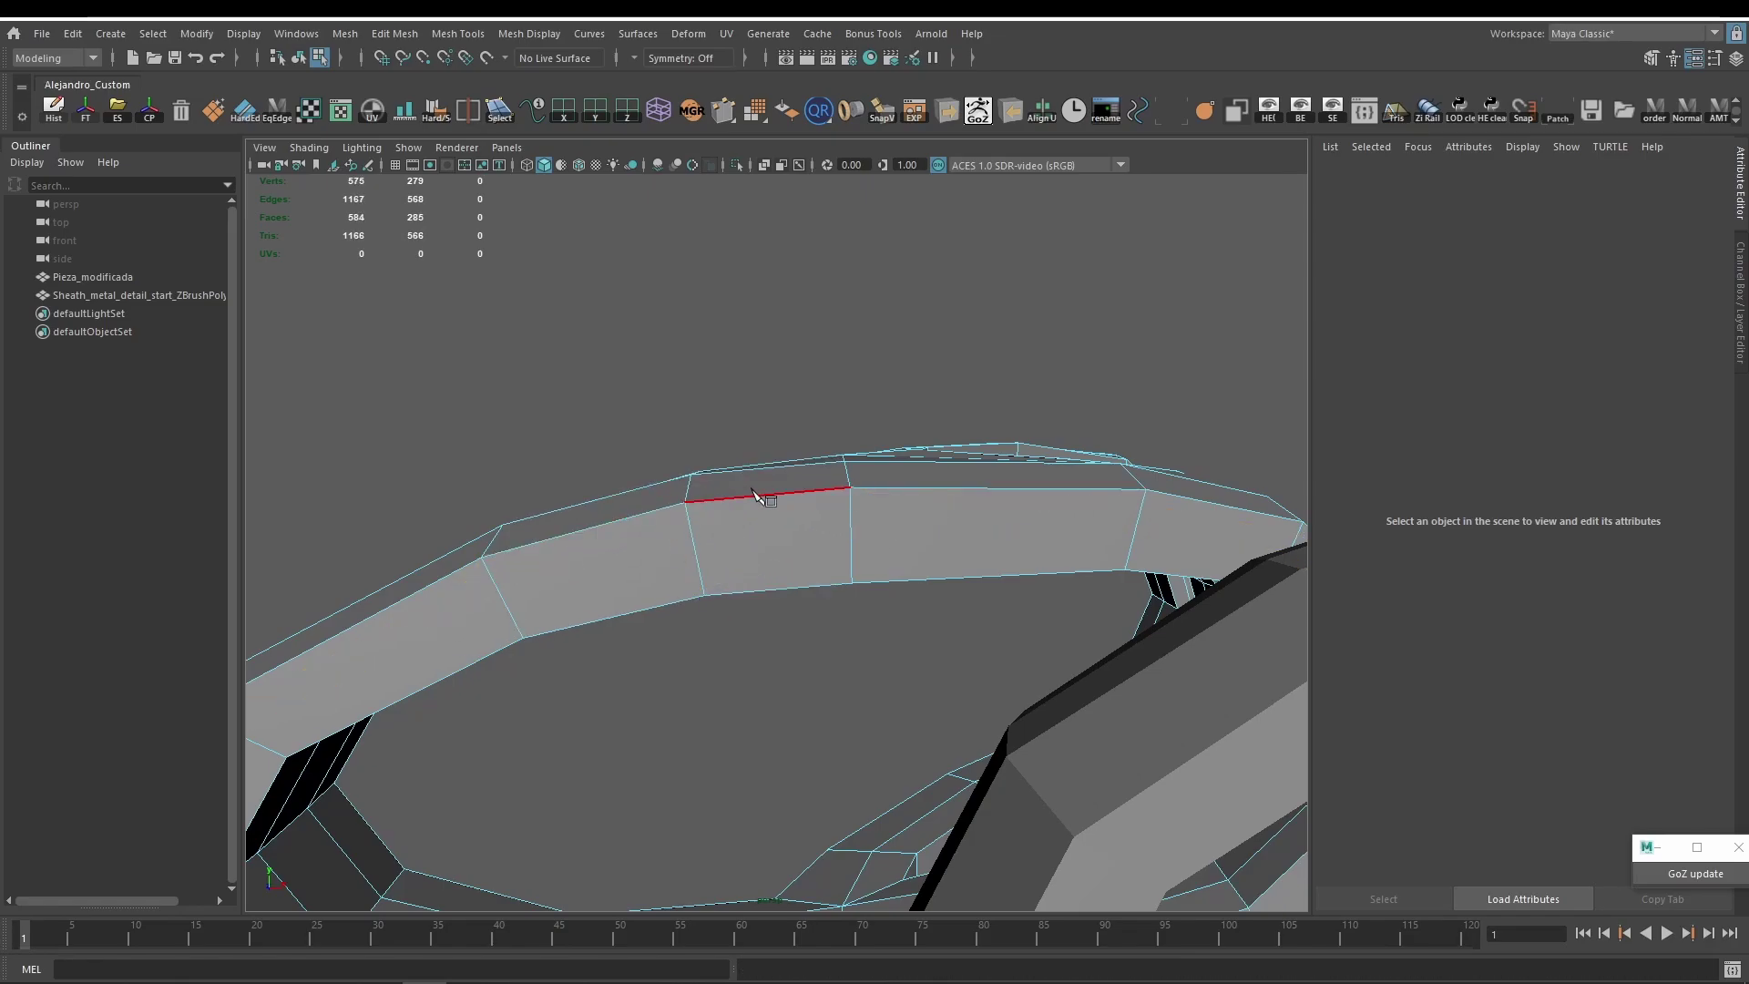
left_click(685, 502)
key("q")
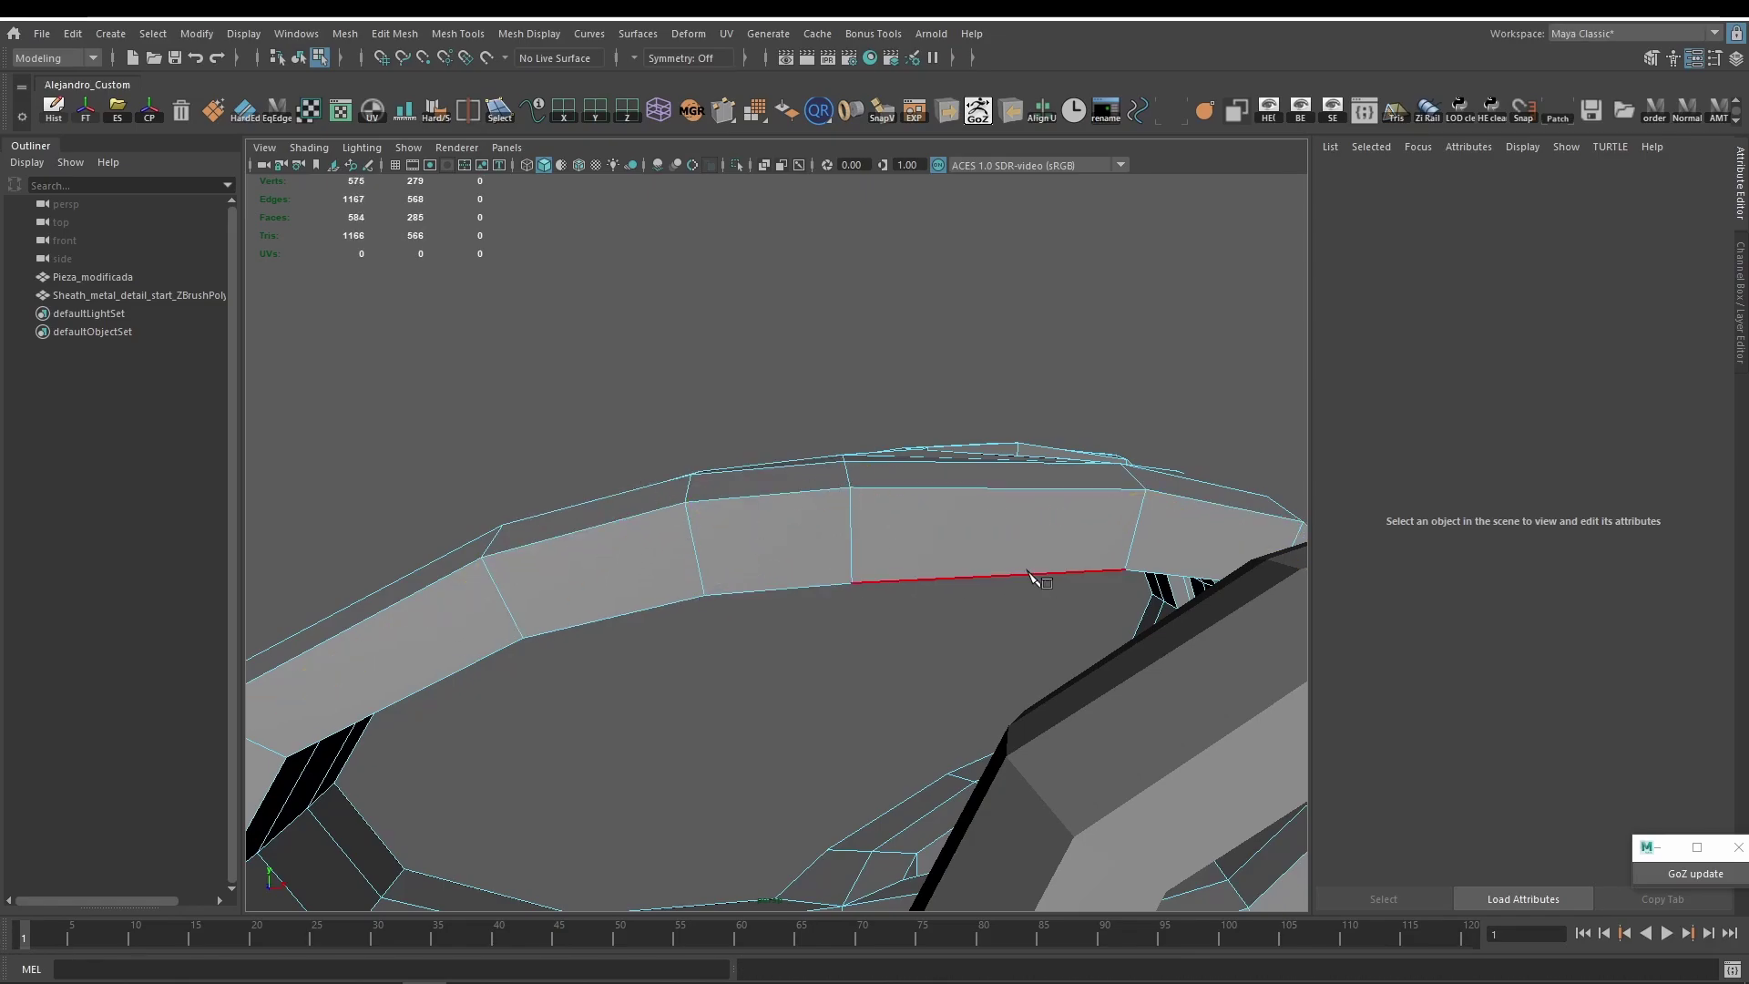
Try a second Edge Flow loop on the neighbouring band segment, and undo both inserted loops.
left_click_drag(1033, 577, 929, 531, "alt")
left_click(846, 588, "ctrl")
left_click(842, 585, "ctrl")
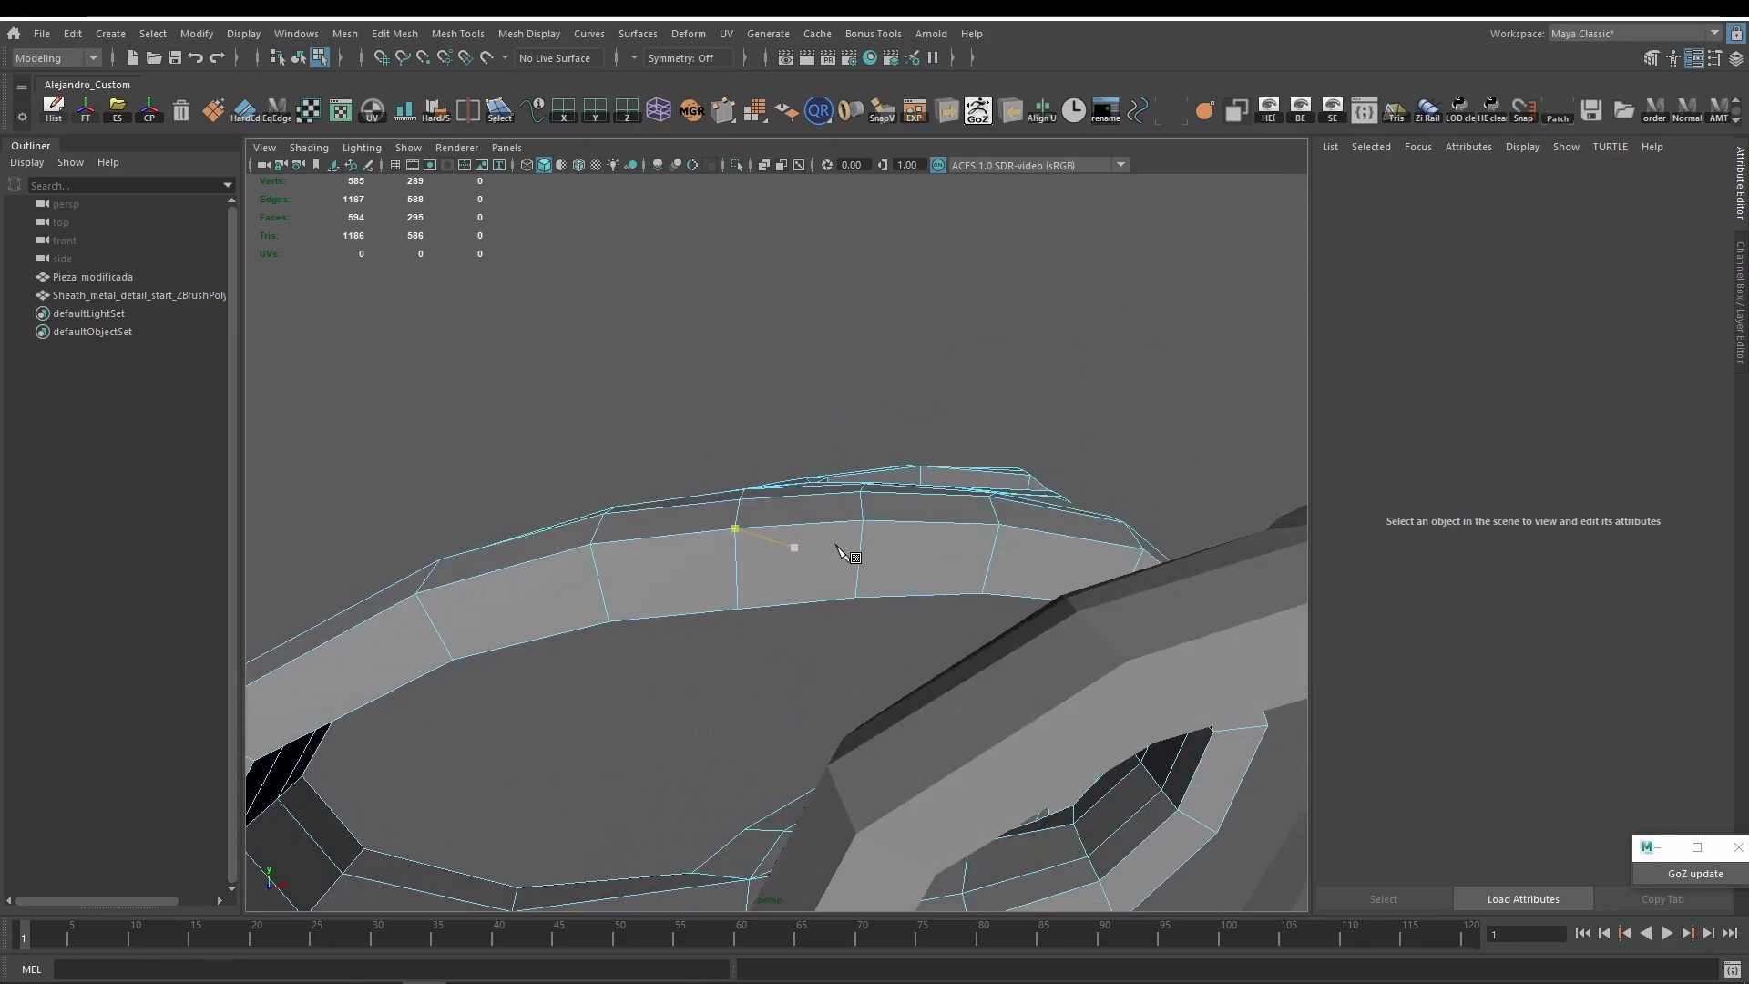
key("ctrl+z")
key("ctrl+z")
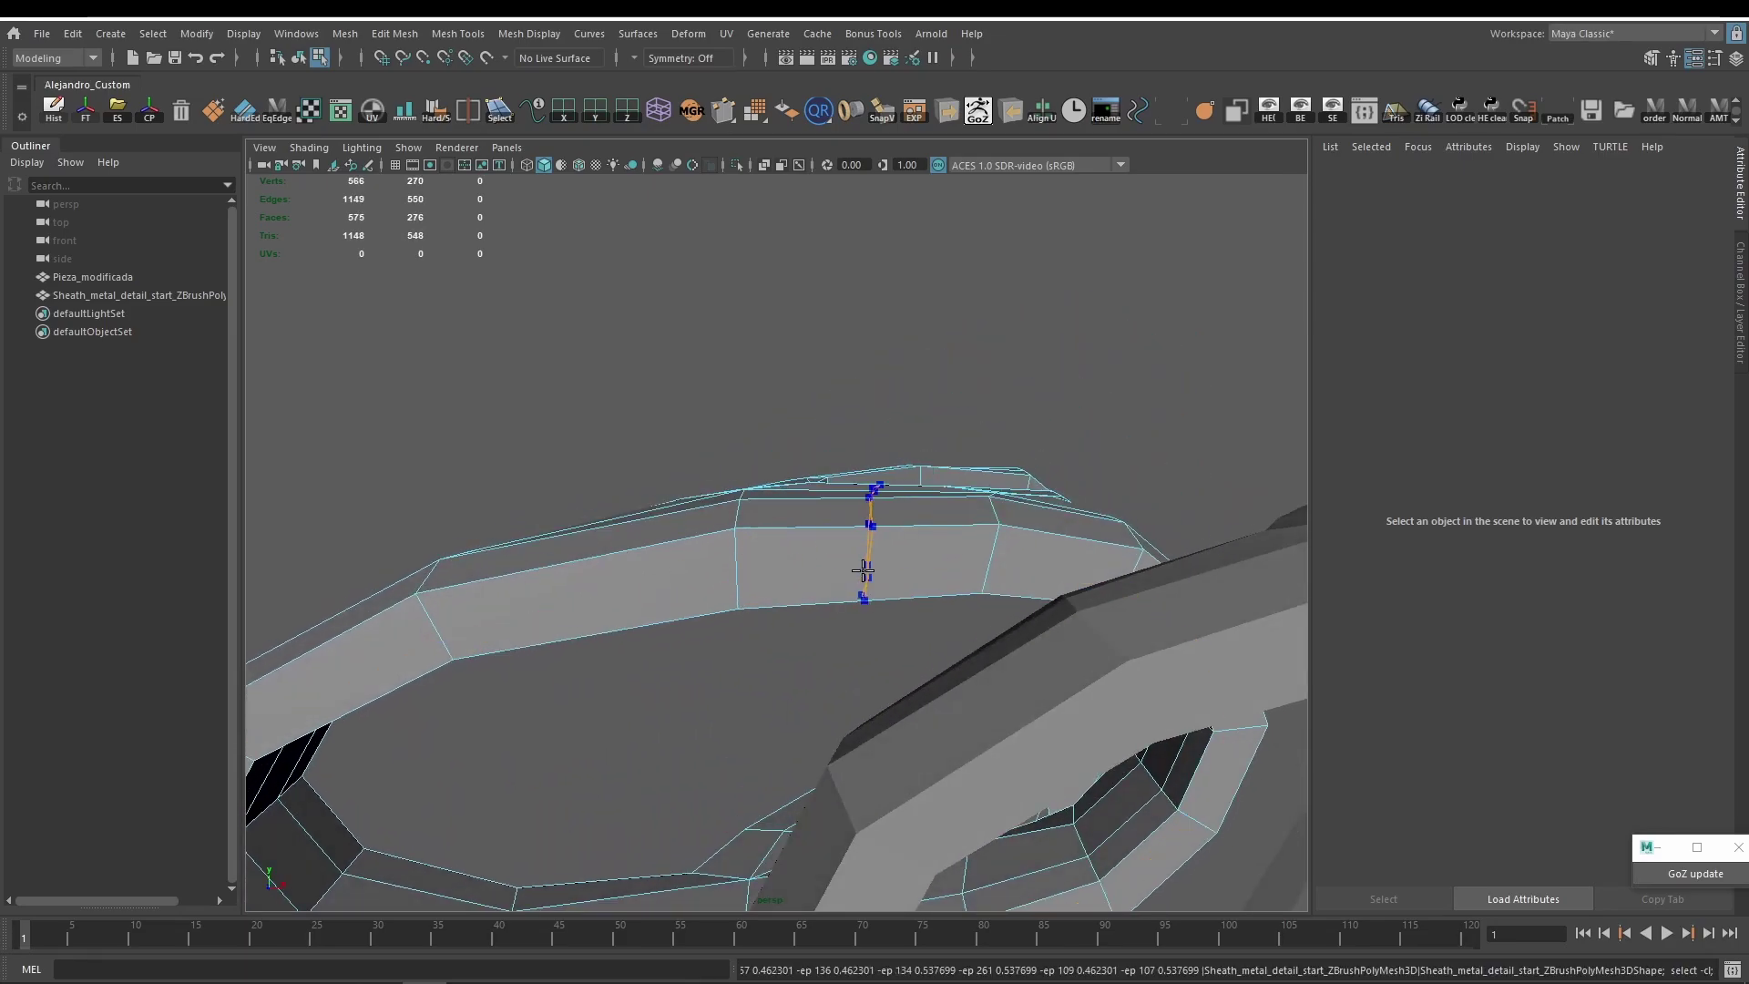
Turn Edge Flow off, try loops on the two neighbouring band segments for comparison, and undo them.
right_click_drag(844, 531, 904, 535, "ctrl+shift")
left_click(712, 550, "ctrl")
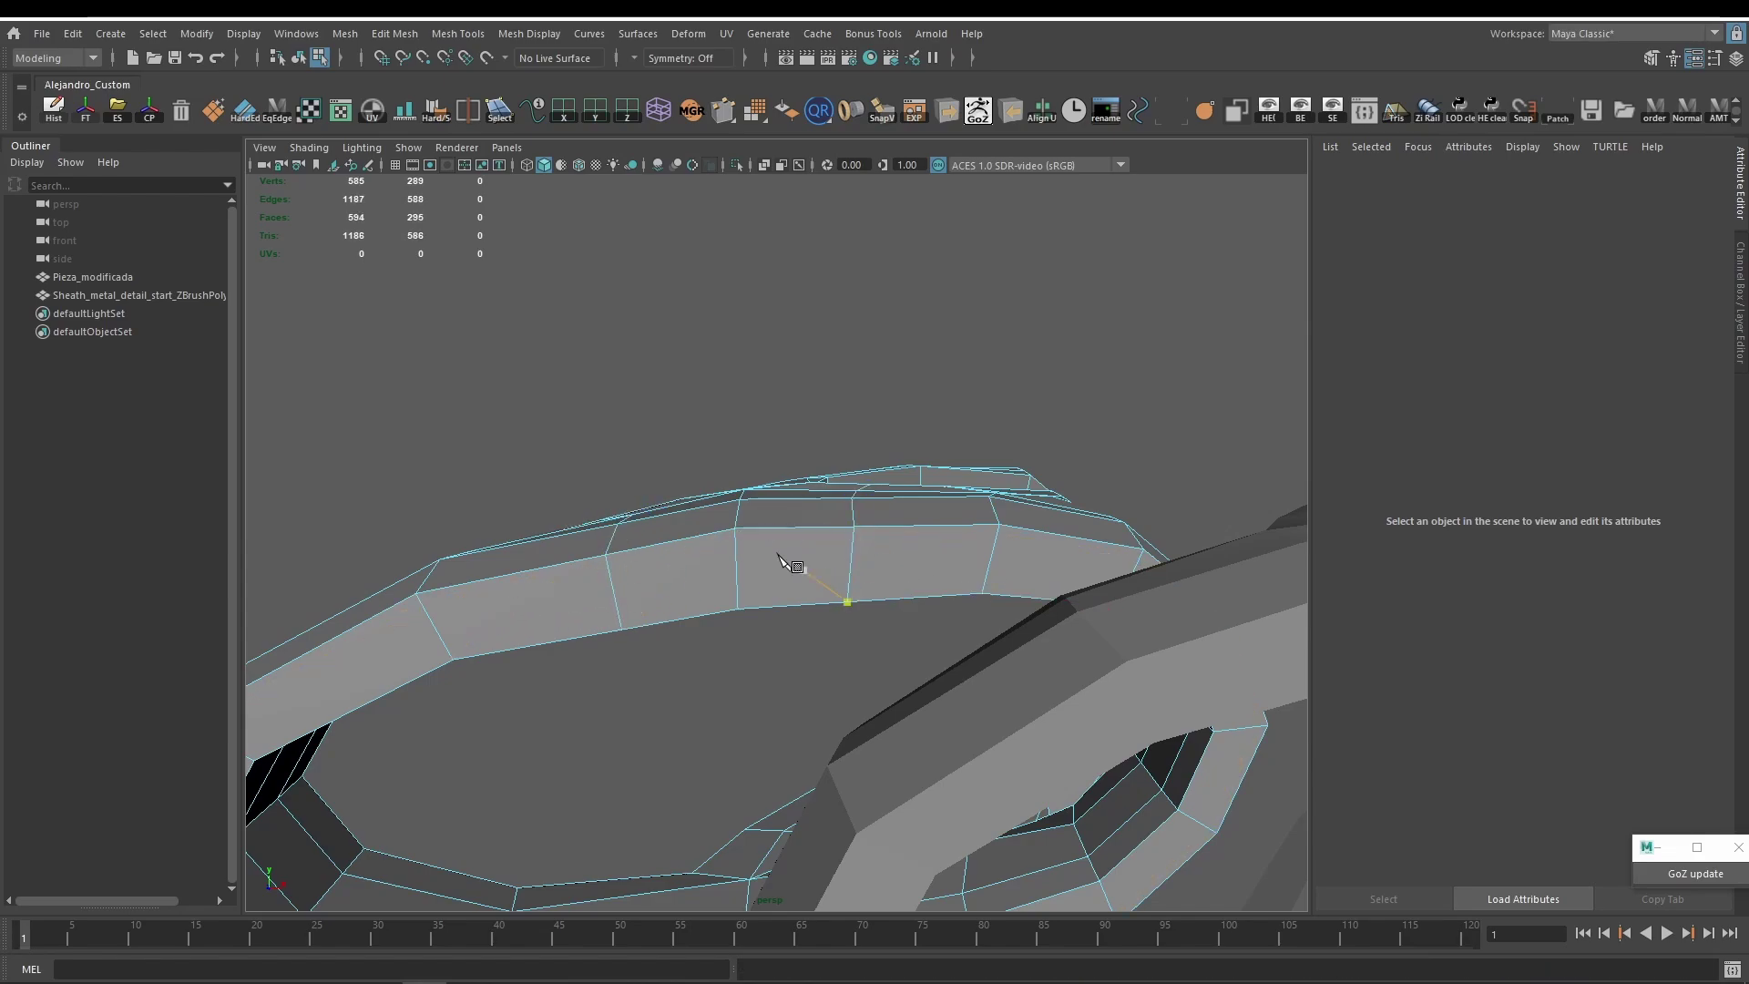
left_click(737, 529, "ctrl+shift")
Turn Edge Flow back on and insert one edge loop in each of the two neighbouring long band segments.
right_click(844, 556)
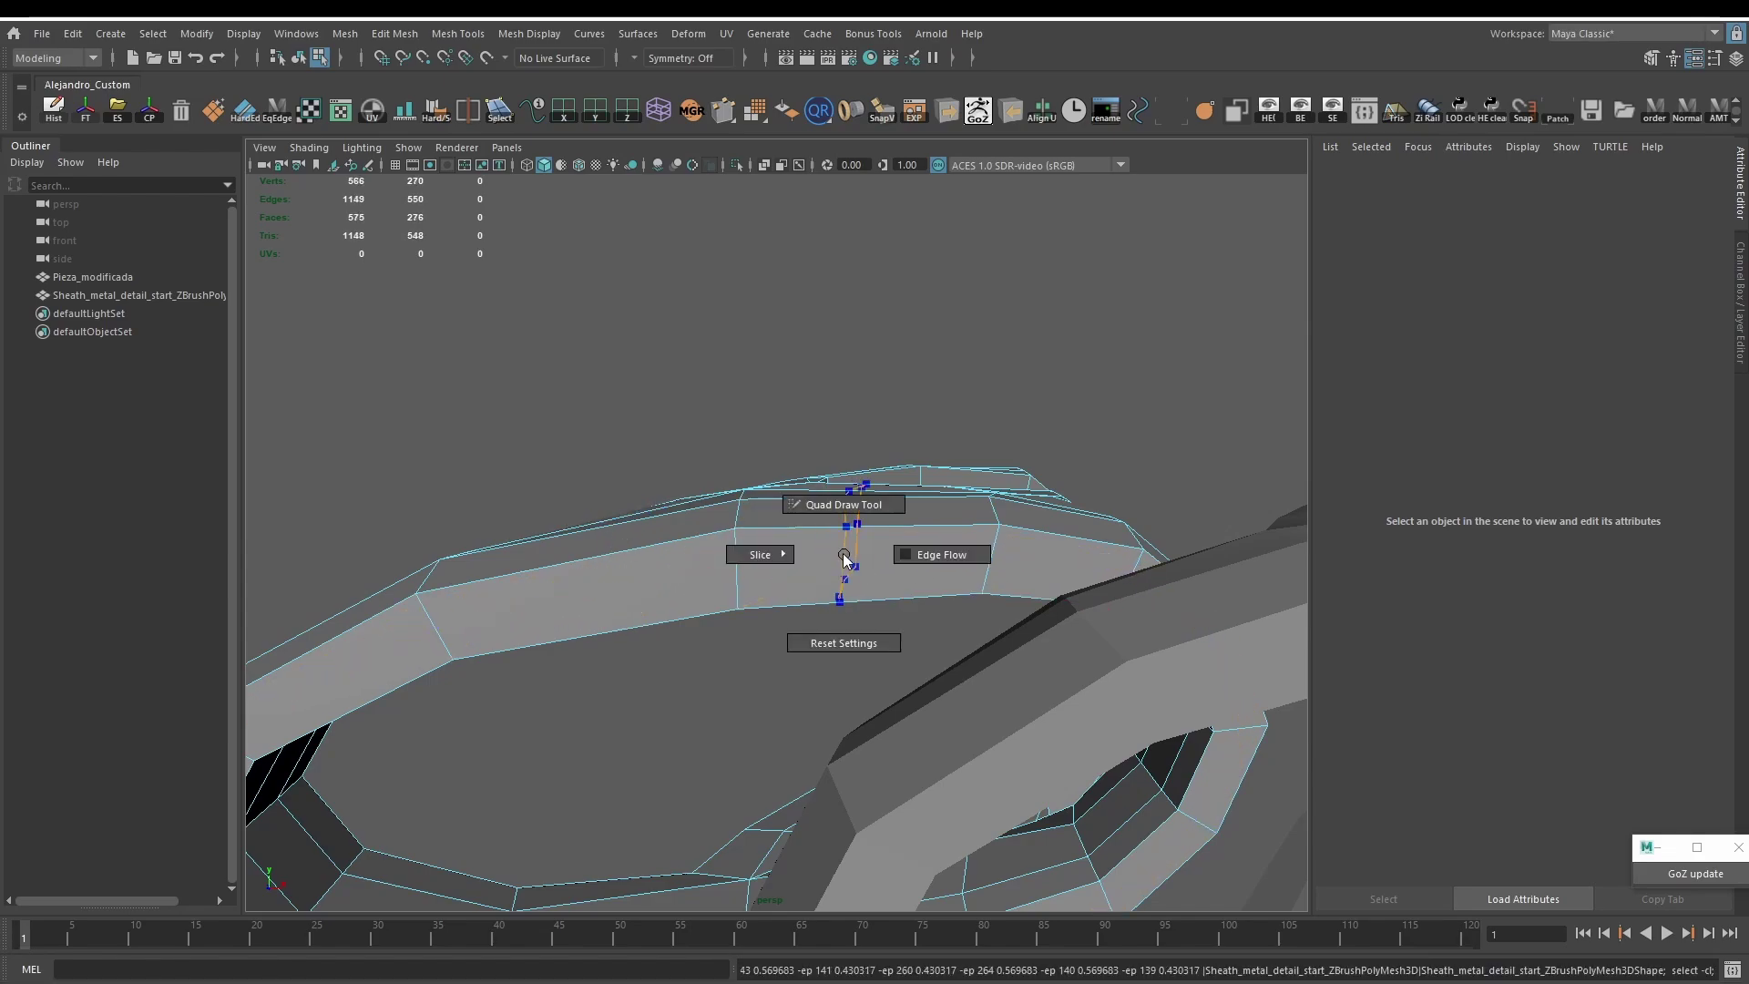
right_click_drag(897, 557, 902, 557)
left_click(844, 541, "ctrl")
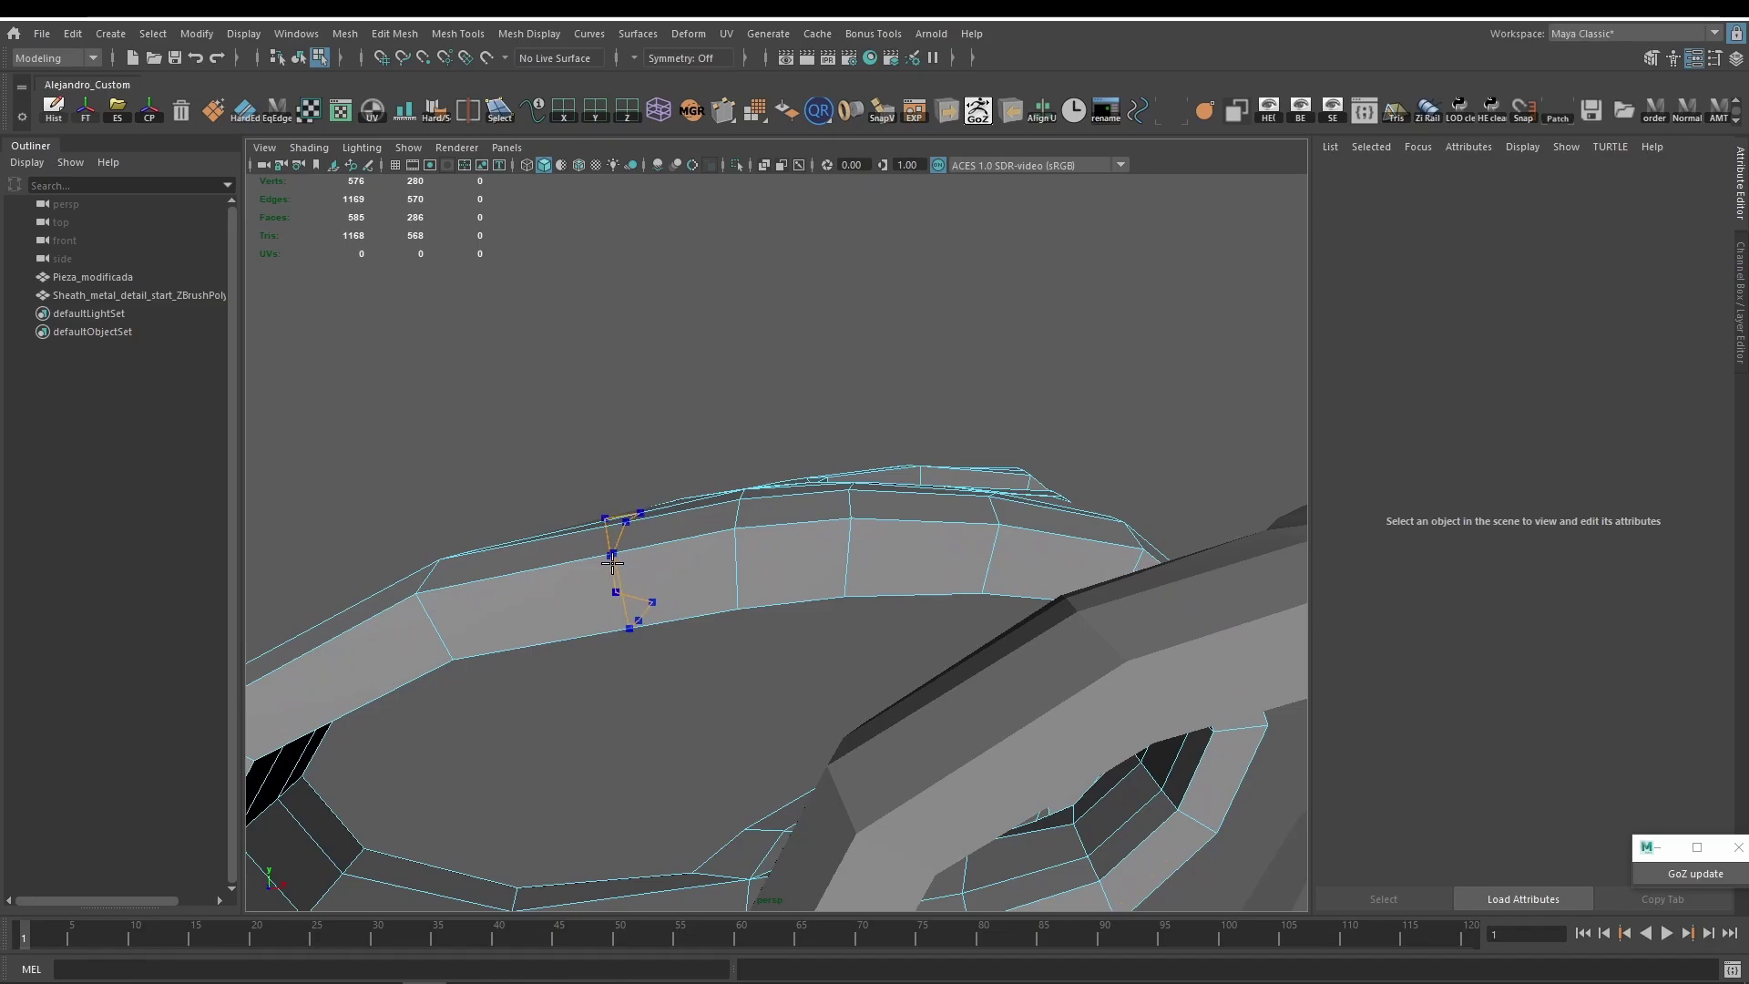
left_click(612, 565, "ctrl")
Insert two more Edge Flow loops around the band, closer to its end beside the forked bars.
left_click_drag(615, 570, 681, 587, "alt")
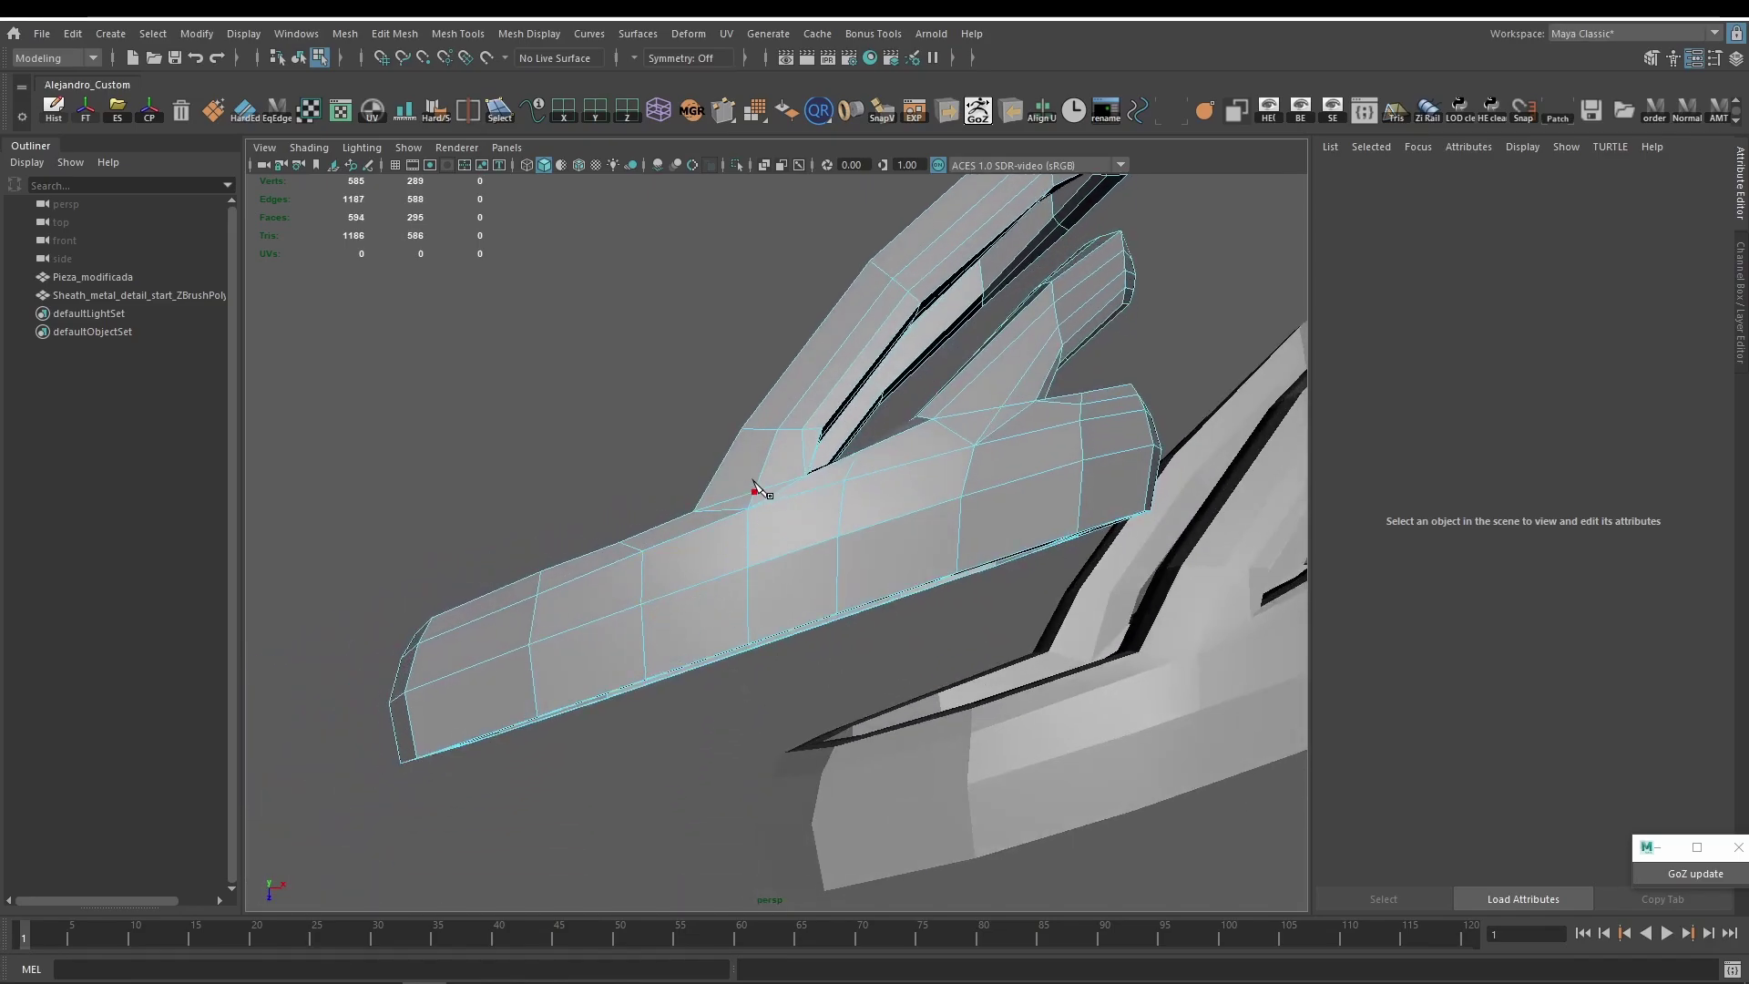
middle_click_drag(833, 532, 679, 589, "alt")
left_click_drag(679, 589, 761, 538, "alt")
right_click_drag(761, 538, 697, 619, "alt")
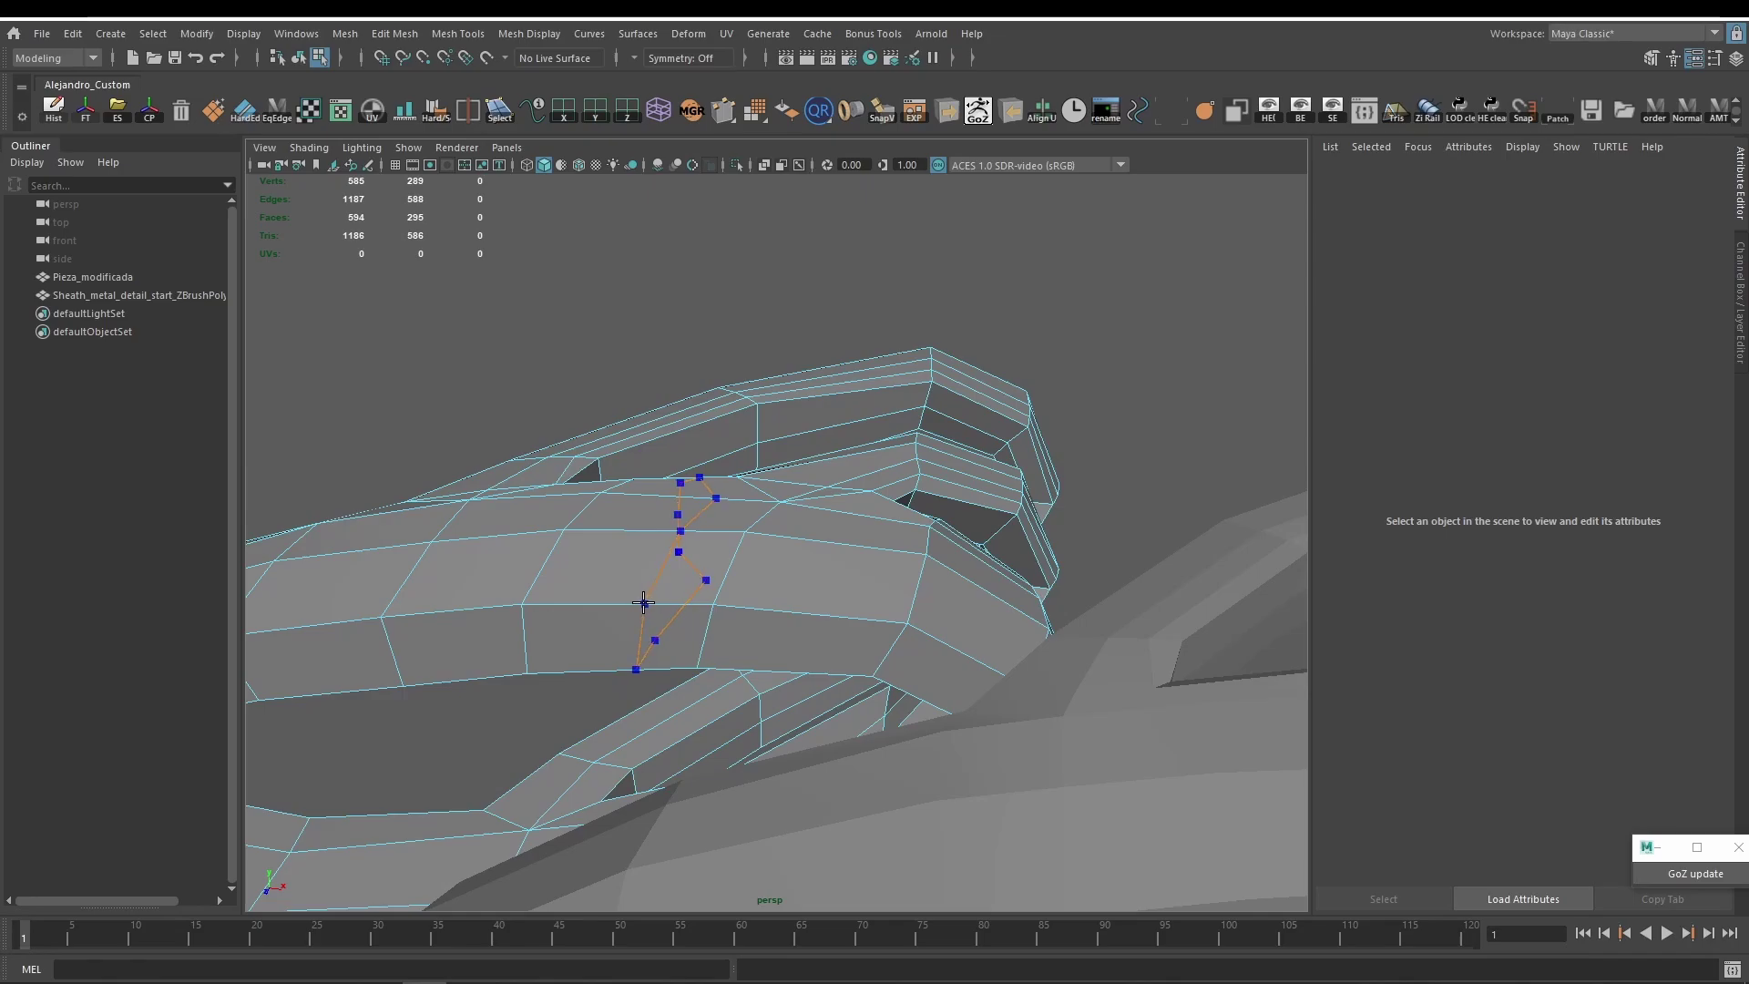
key("Return")
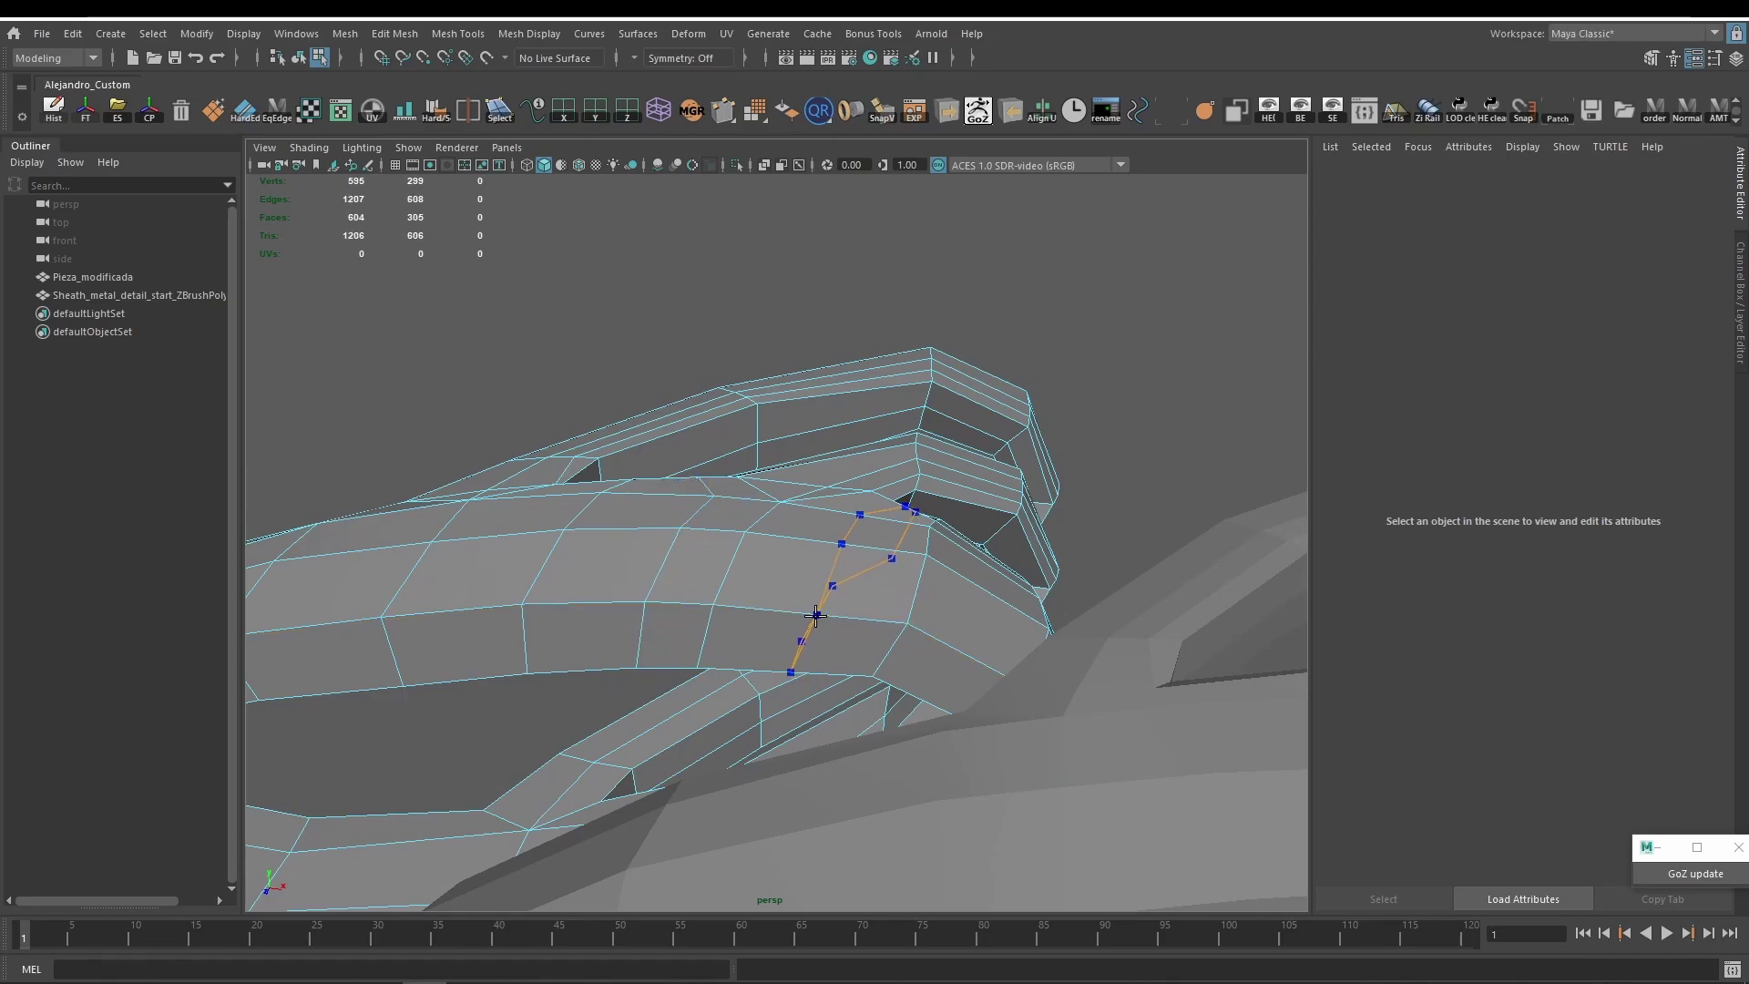
key("Return")
Connect the band's loop to the outer base corner of the long bar and delete the adjacent diagonal edge.
left_click_drag(815, 616, 737, 620, "alt")
middle_click_drag(982, 582, 806, 625, "alt")
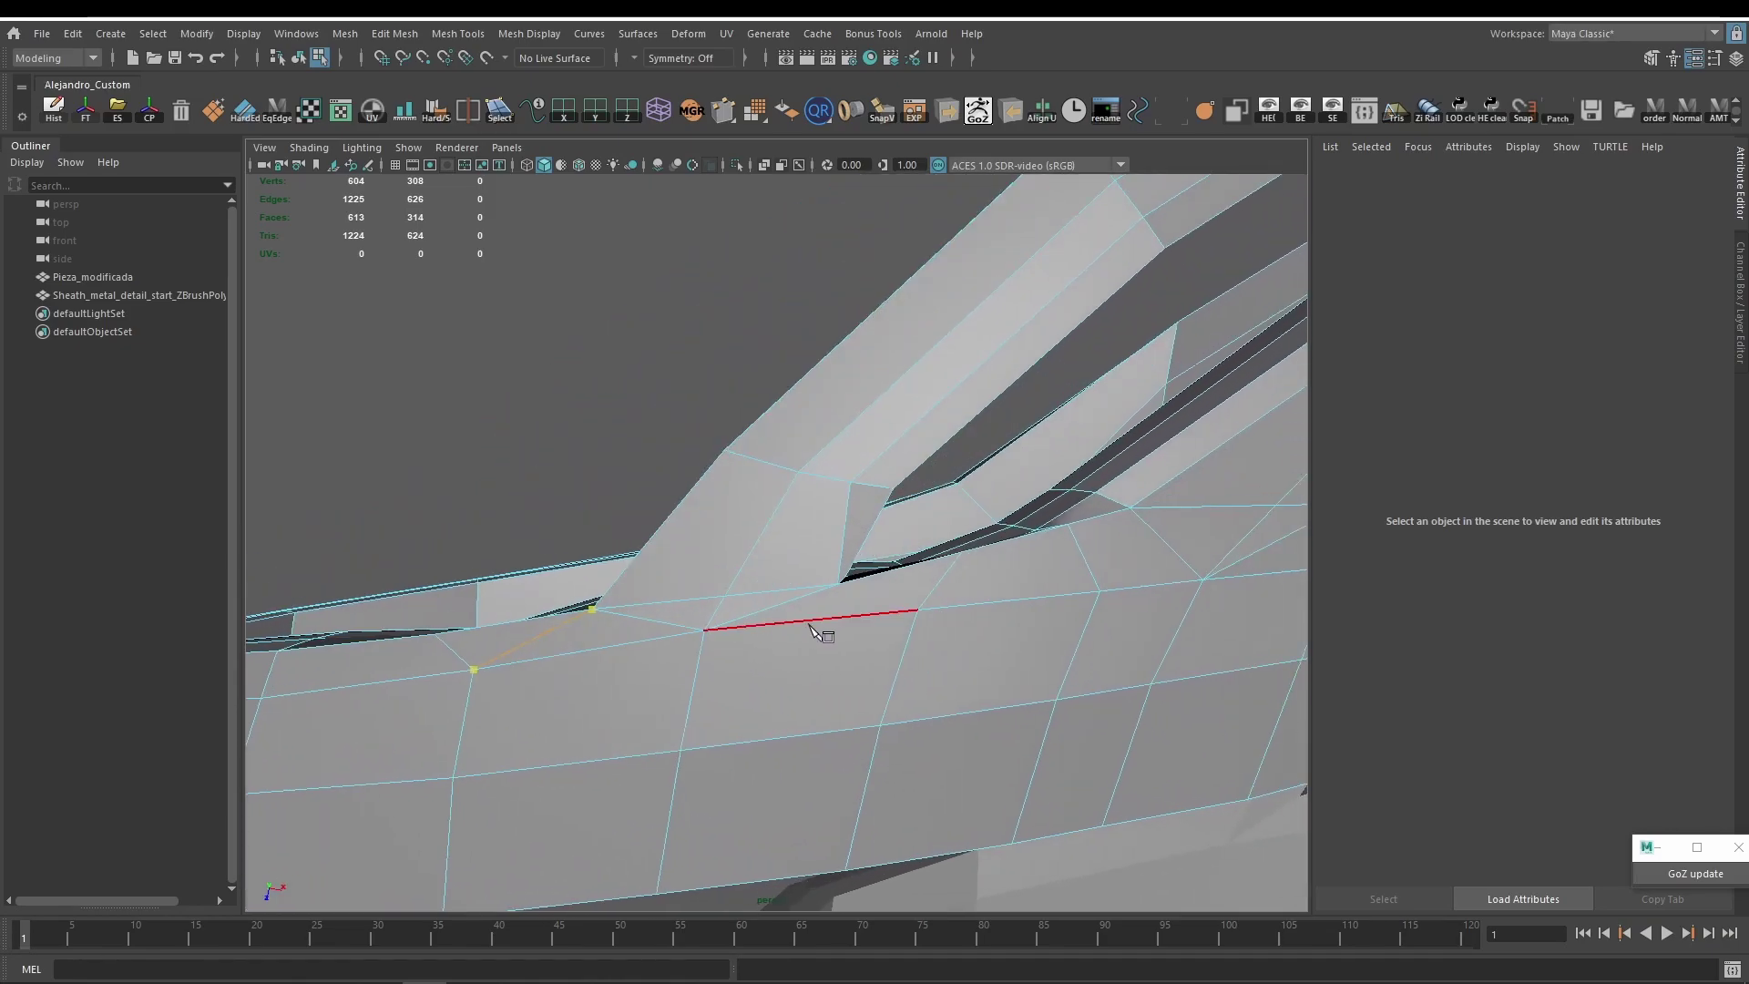
key("Return")
left_click_drag(827, 663, 775, 697, "alt")
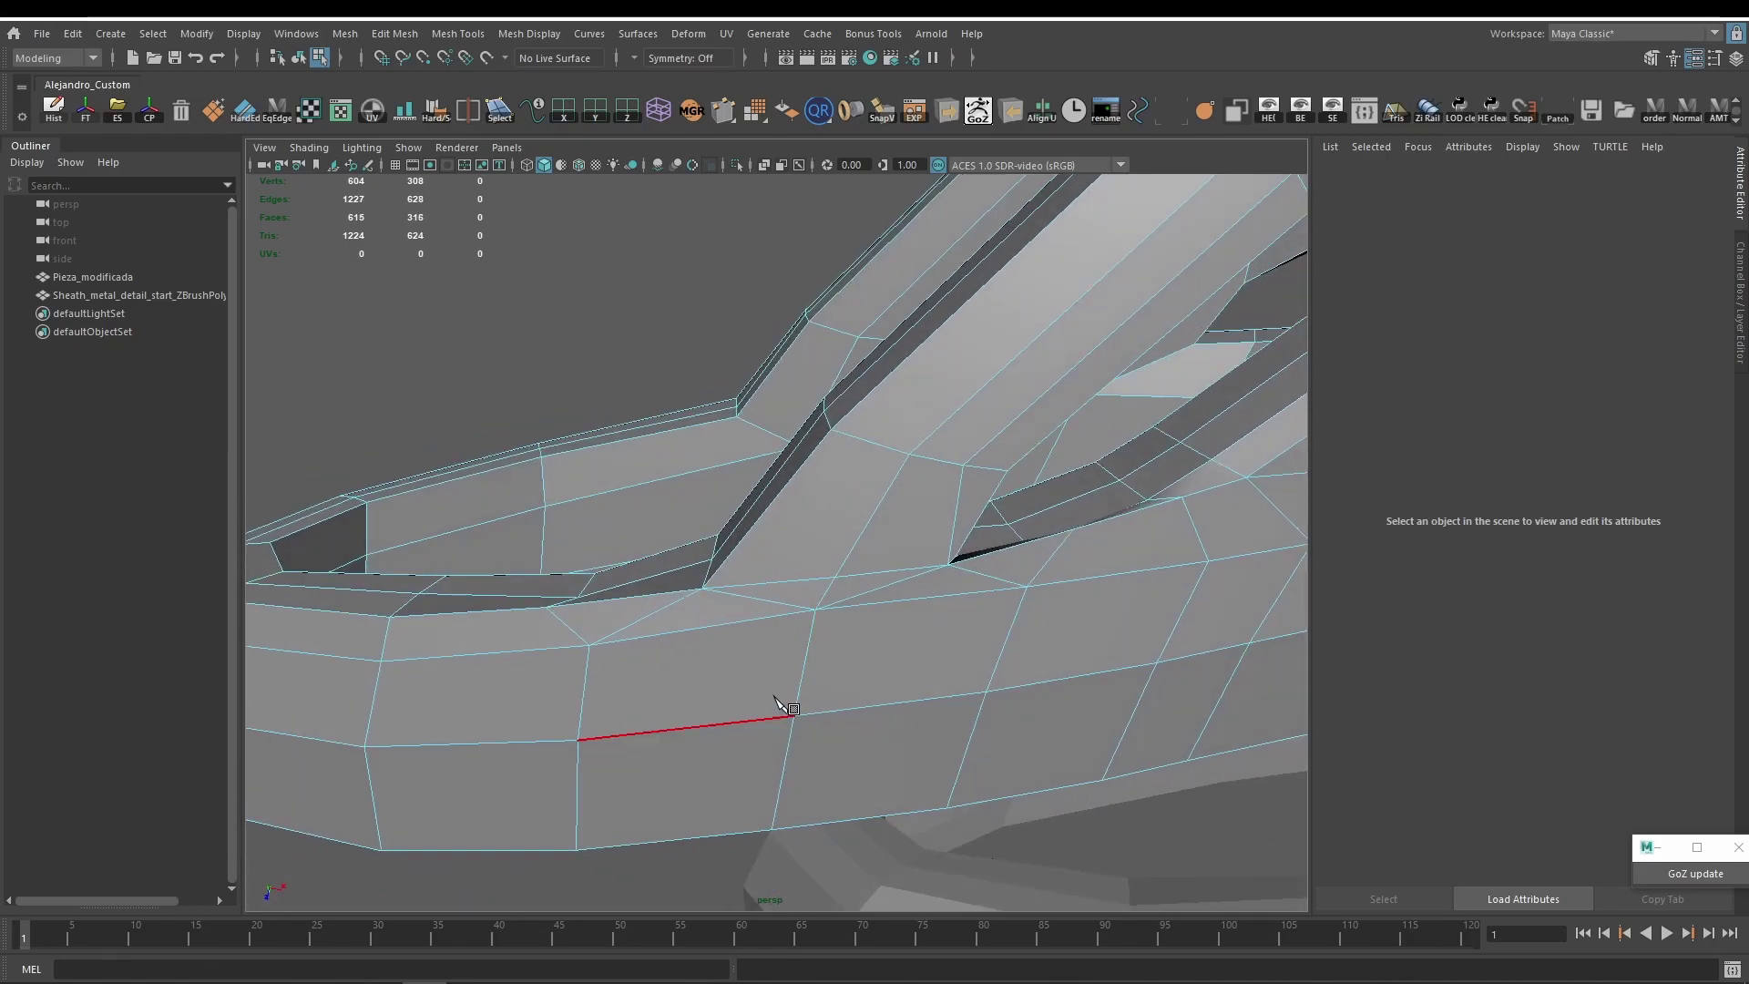
left_click(767, 603)
key("ctrl+Delete")
Delete the surplus edges on the band's inner wall near the base of the bar.
left_click_drag(969, 559, 968, 300, "alt")
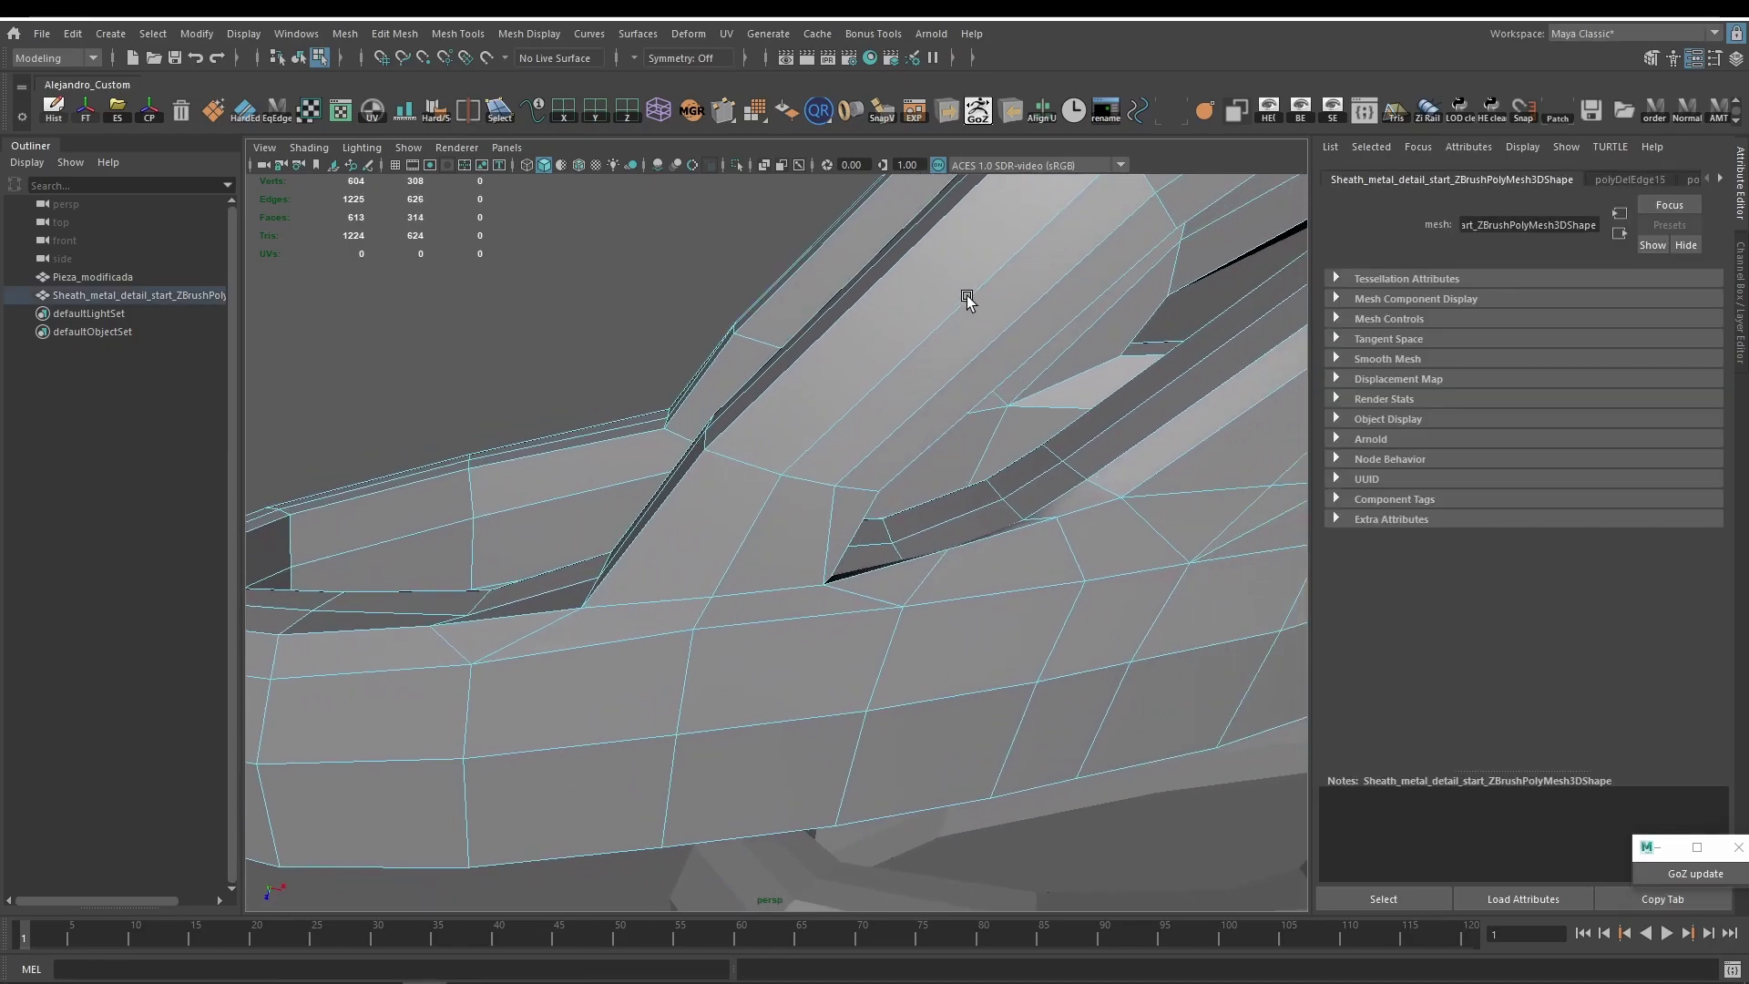
left_click_drag(767, 691, 733, 632, "alt")
left_click_drag(834, 602, 670, 619, "alt")
key("F10")
left_click(653, 625)
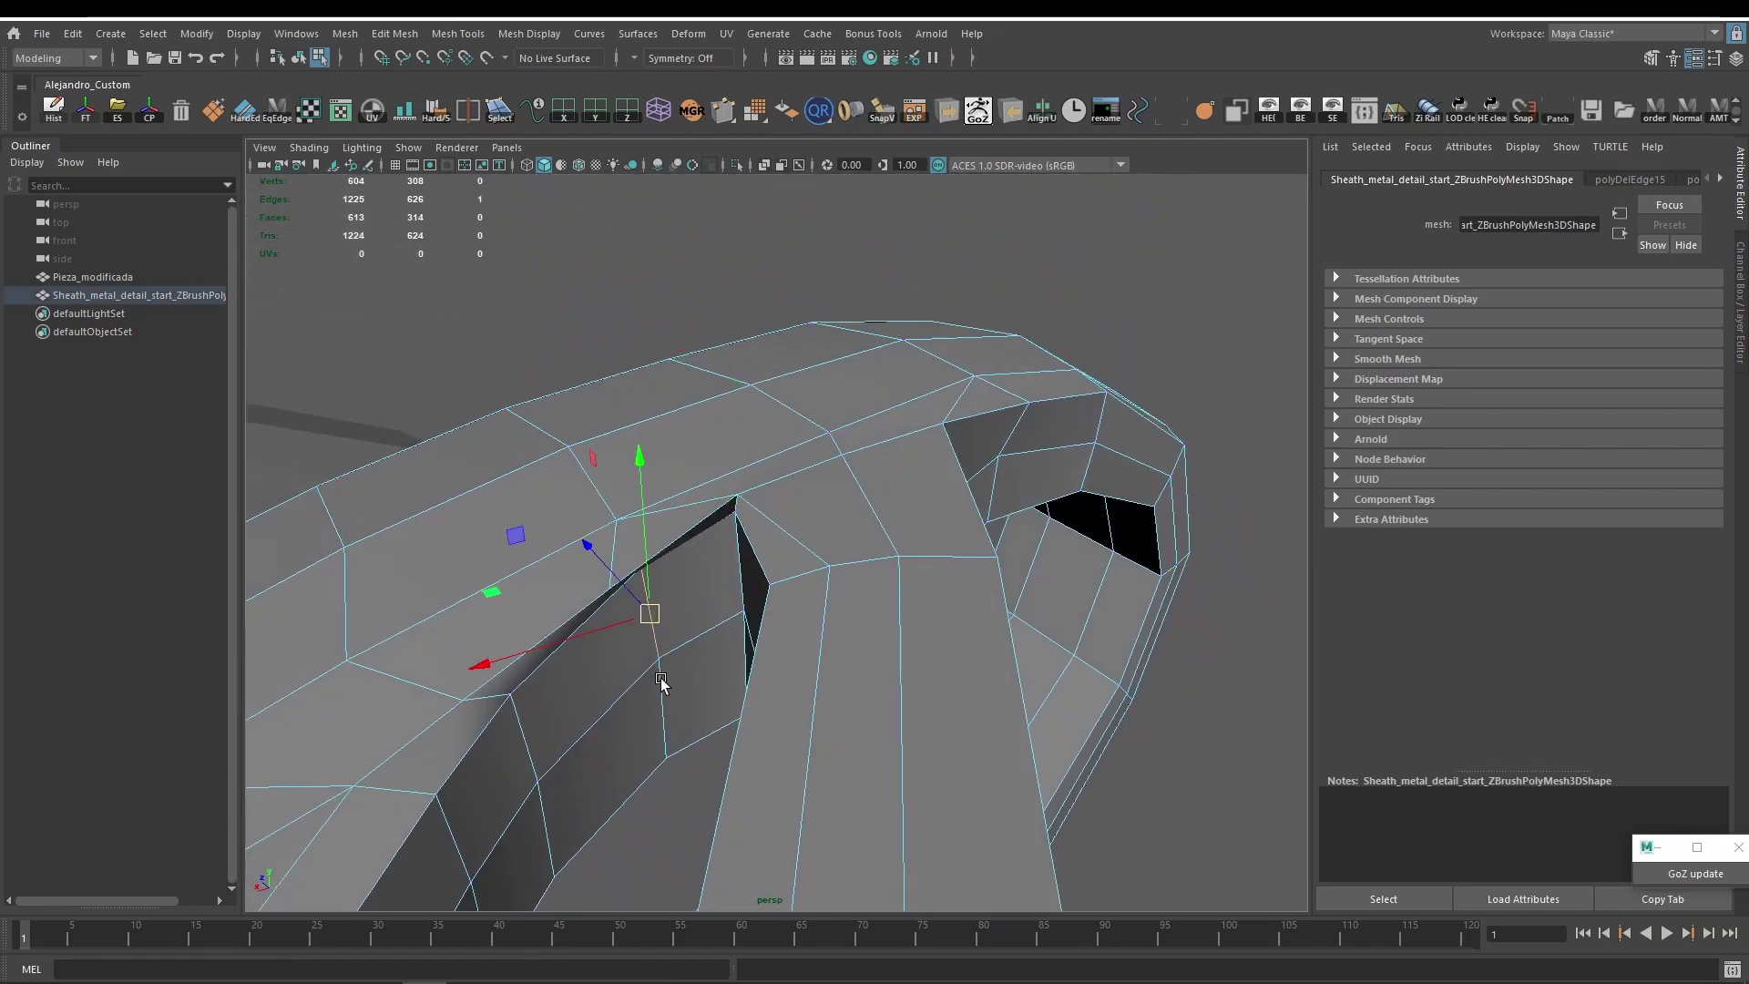
left_click(614, 560, "shift")
mouse_move(614, 560)
left_mouse_down("alt")
mouse_move(629, 547)
mouse_move(687, 652)
mouse_move(597, 537)
left_mouse_up("alt")
key("Delete")
Delete the surplus edge loop crossing the band at the opening beside the bars.
left_click_drag(678, 620, 942, 566, "alt")
double_click(971, 539)
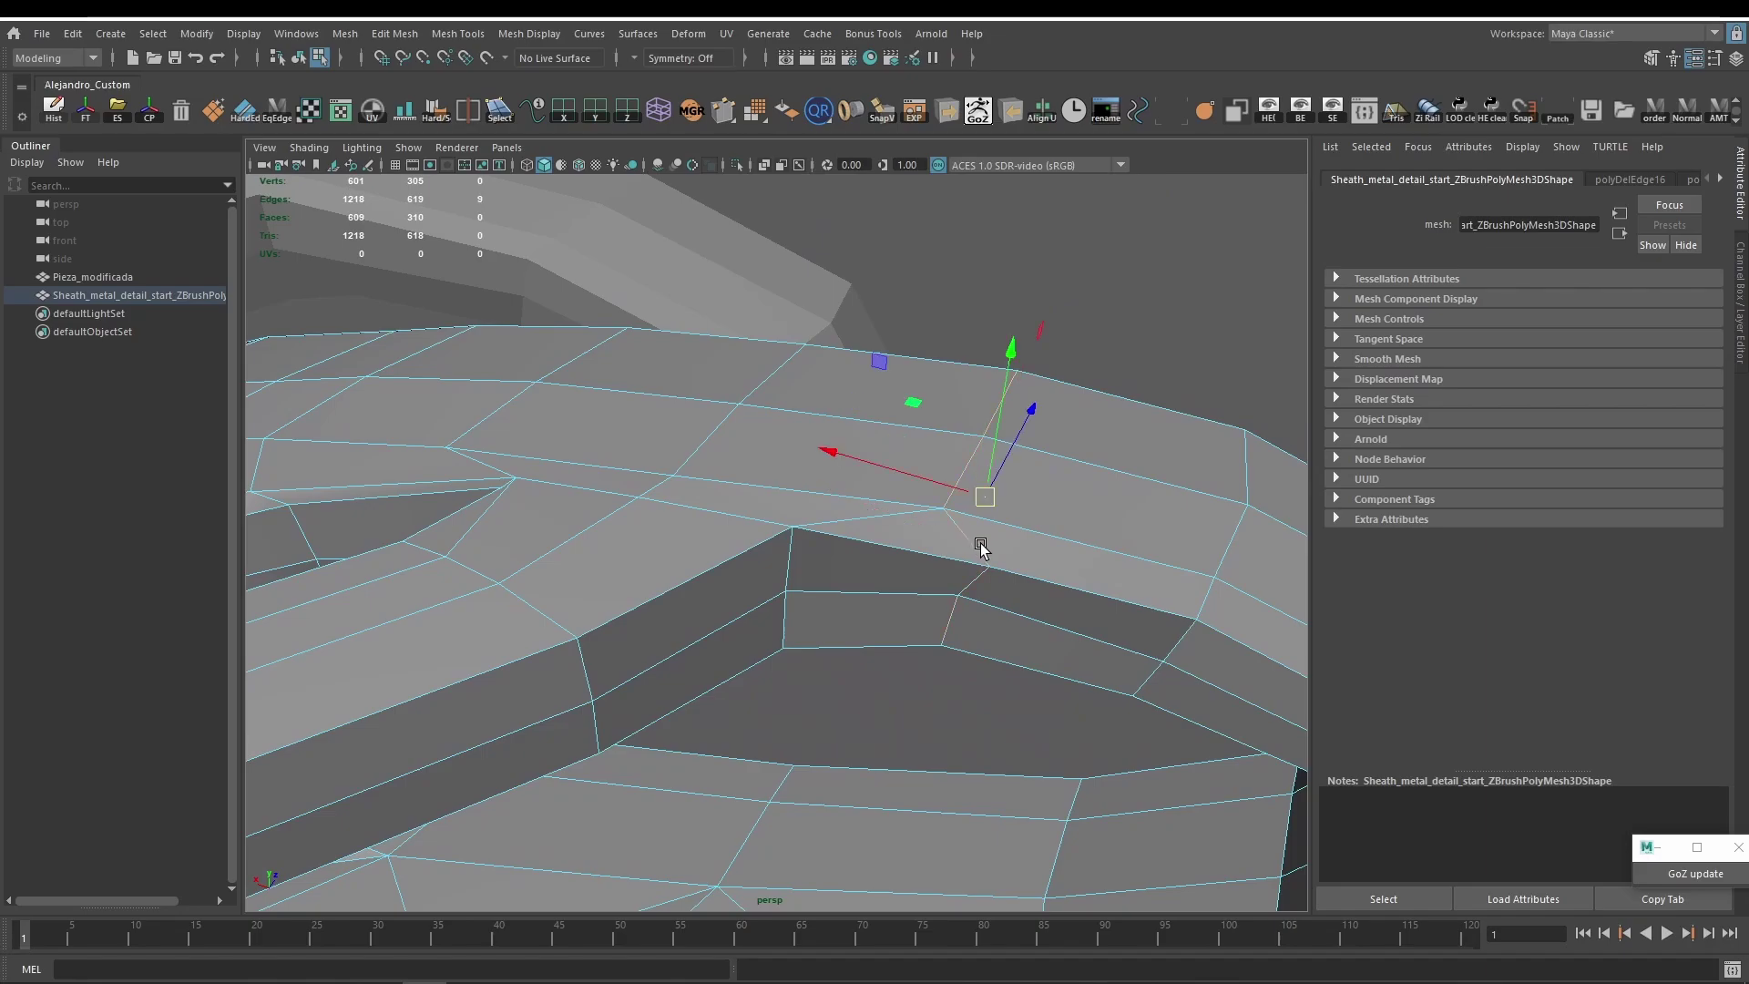
left_click_drag(1009, 436, 816, 461, "alt")
key("Delete")
Connect the band's vertex to the base corner of the bar with a new cut and delete the adjacent surplus edge loop.
scroll(858, 628, "up", 4)
right_click(792, 602)
scroll(820, 491, "up", 2)
left_click(782, 625)
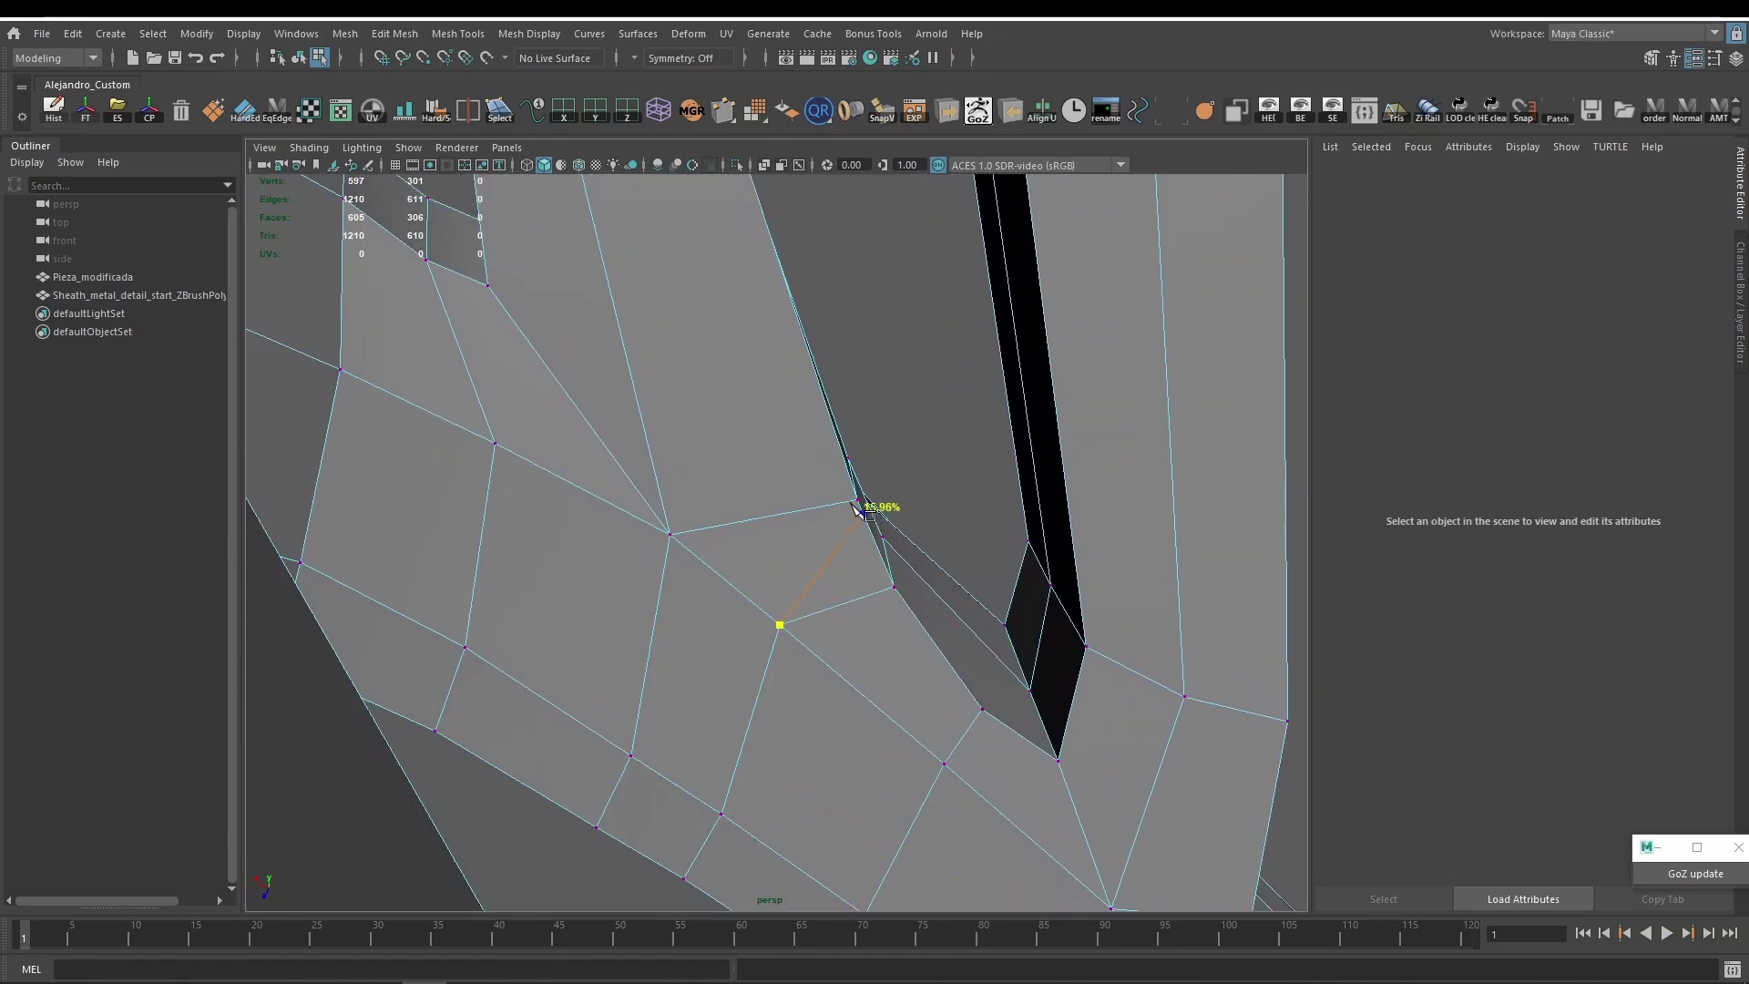
right_click_drag(855, 634, 861, 594)
double_click(872, 597)
key("ctrl+Delete")
left_click_drag(878, 601, 778, 566, "alt")
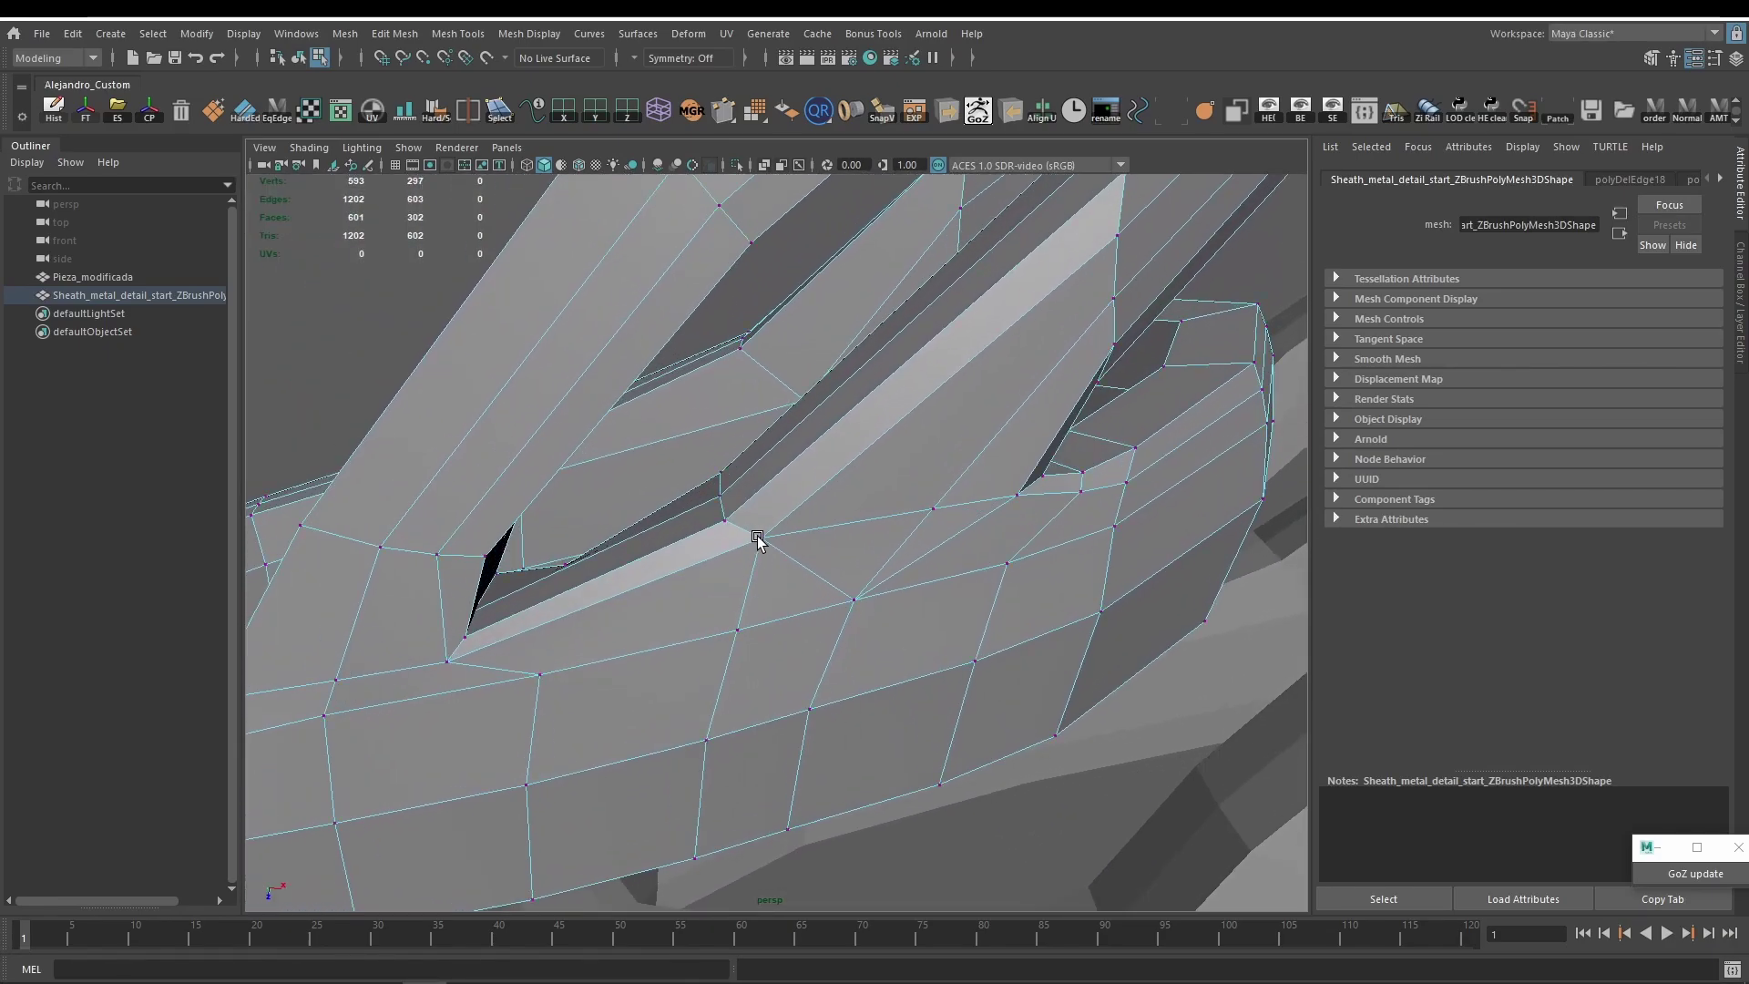
Slide the vertex at the short bar's base toward the fork and delete the diagonal edge running down from it.
middle_click_drag(766, 544, 726, 559, "shift")
key("F10")
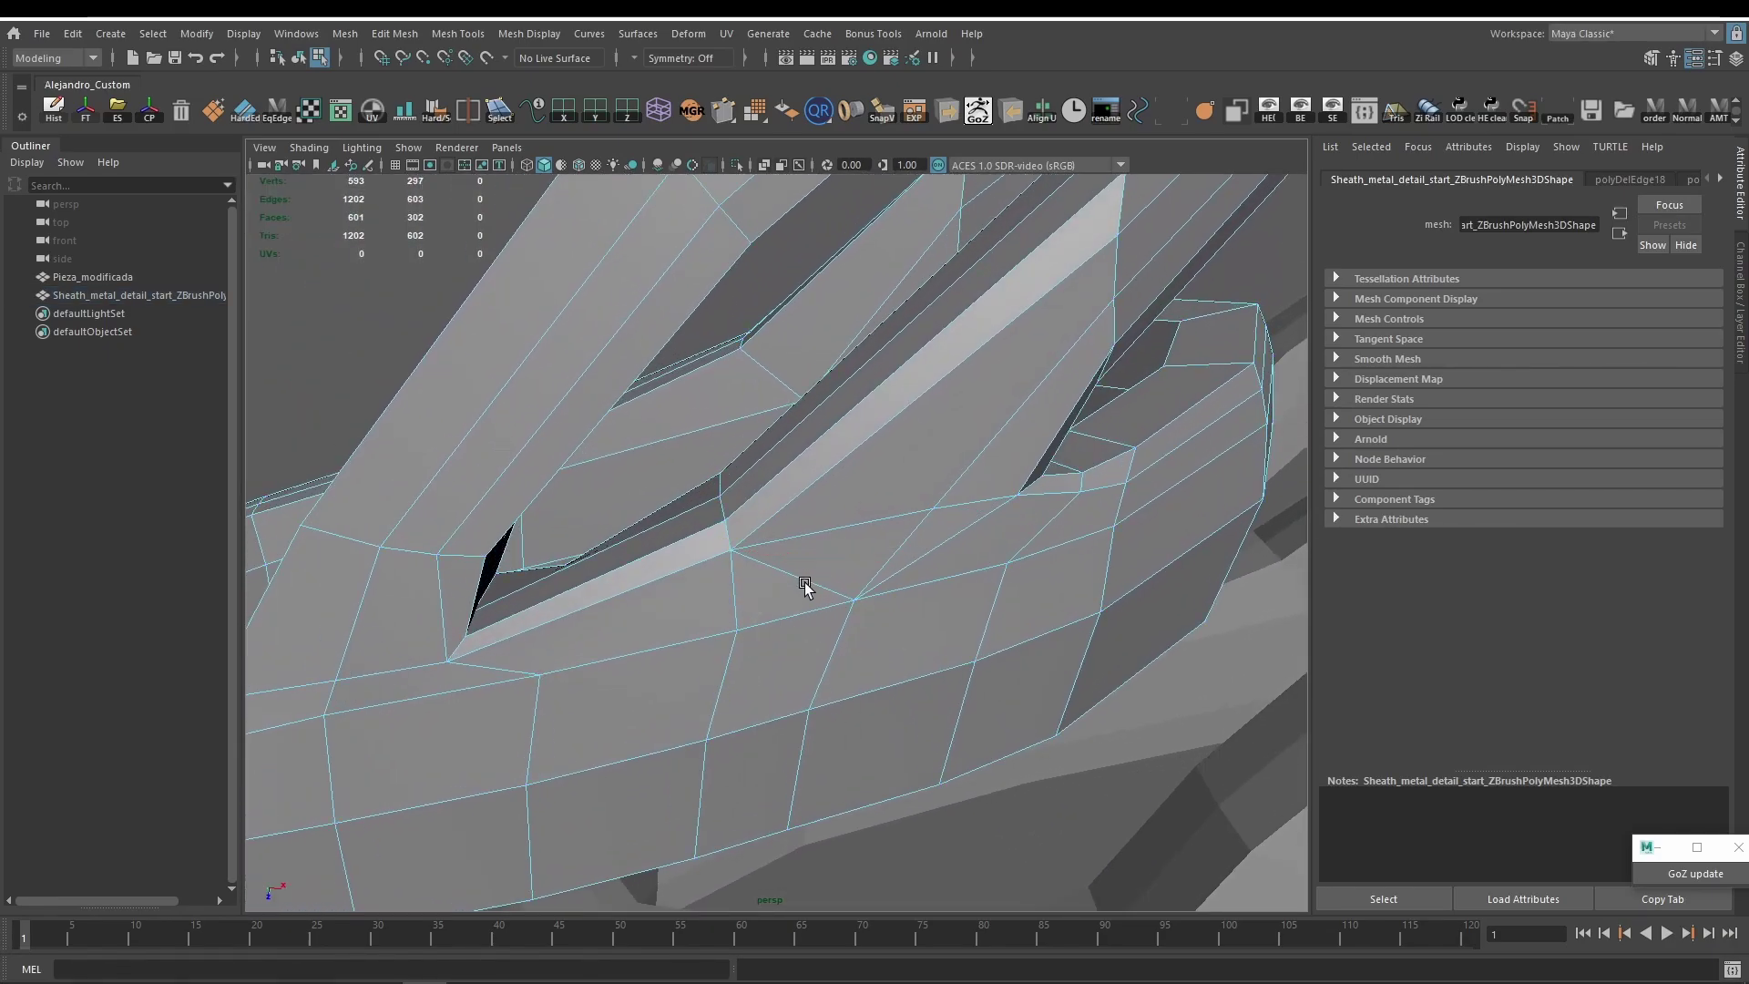
left_click(805, 581)
key("ctrl+Delete")
Reroute the diagonal at the short bar's base to the middle vertex above the band and delete the old diagonal edge.
mouse_move(914, 586)
left_mouse_down("alt")
mouse_move(951, 531)
mouse_move(890, 569)
left_mouse_up("alt")
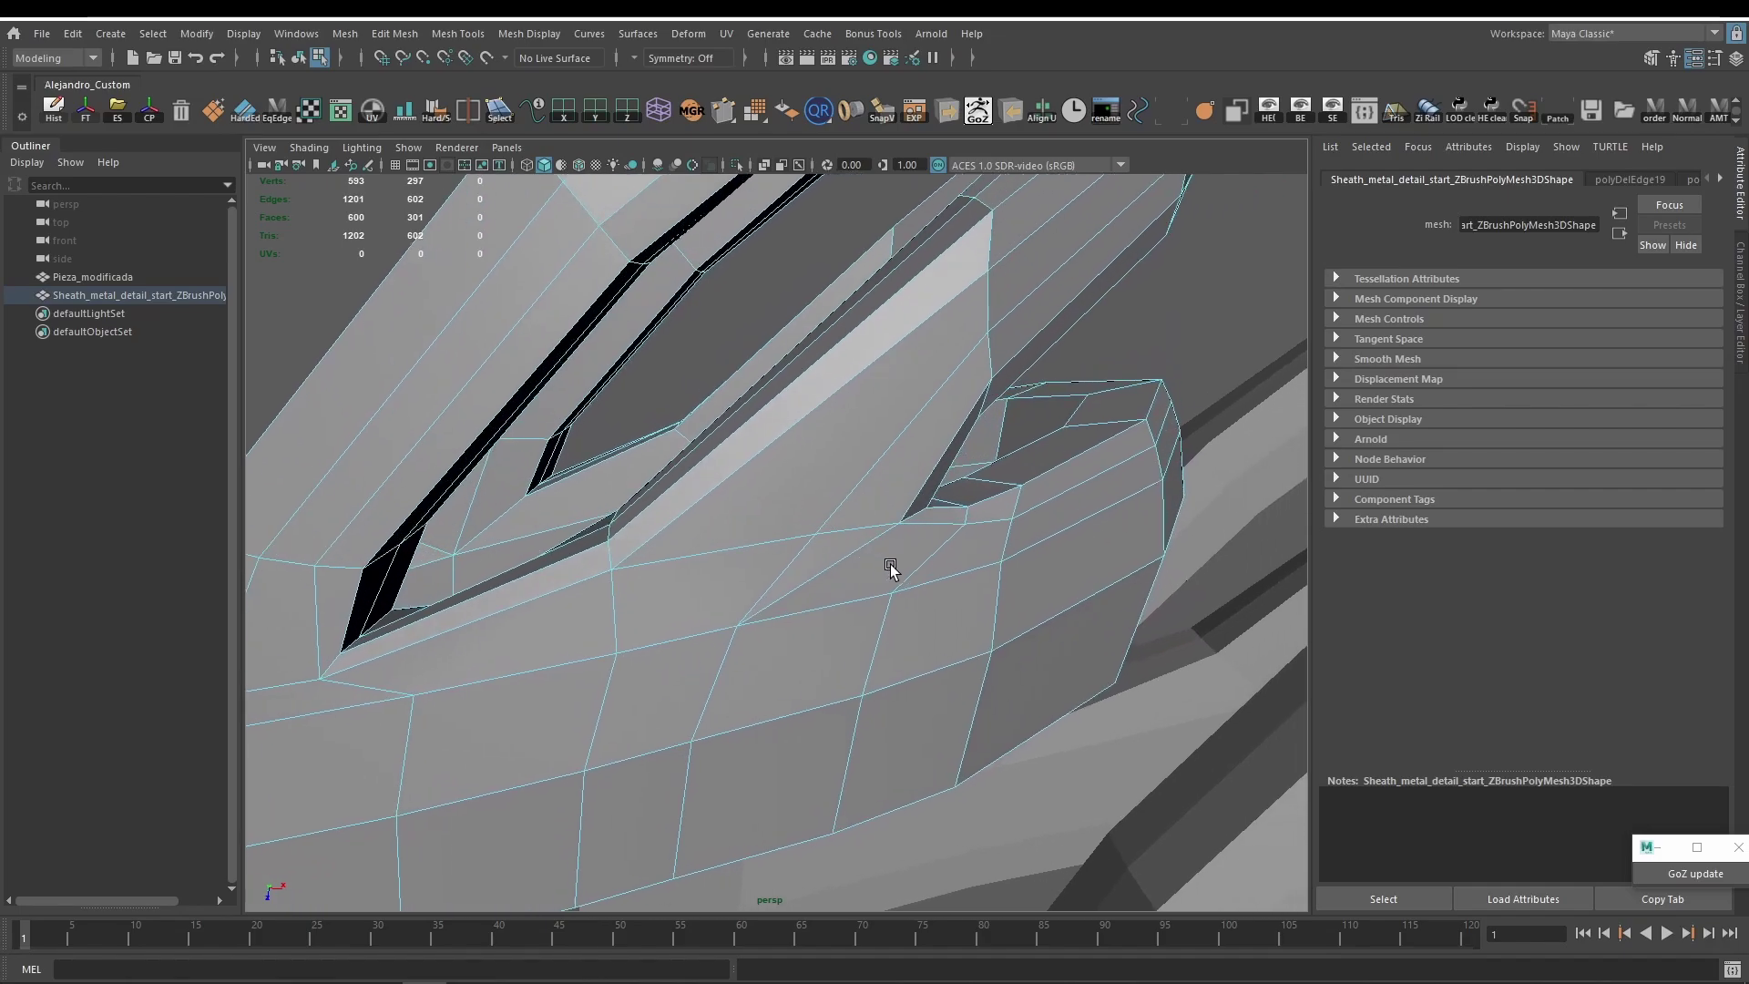
left_click(865, 598)
key("Delete")
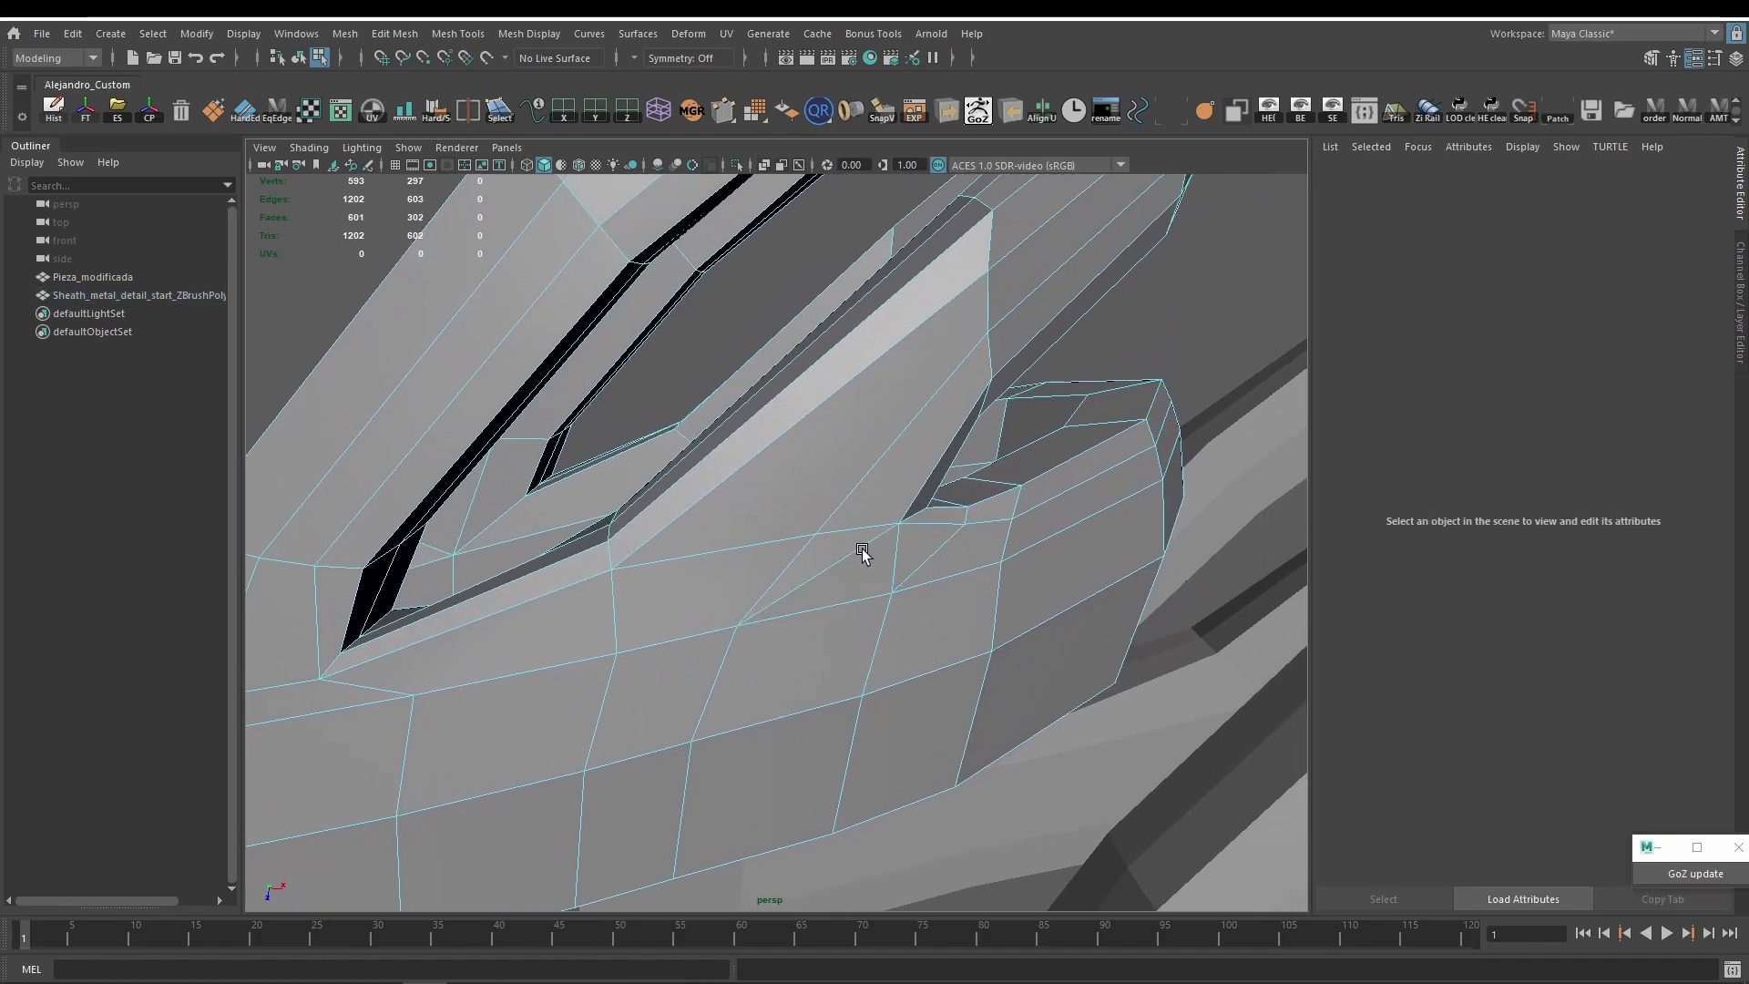
left_click(847, 555)
key("ctrl+Delete")
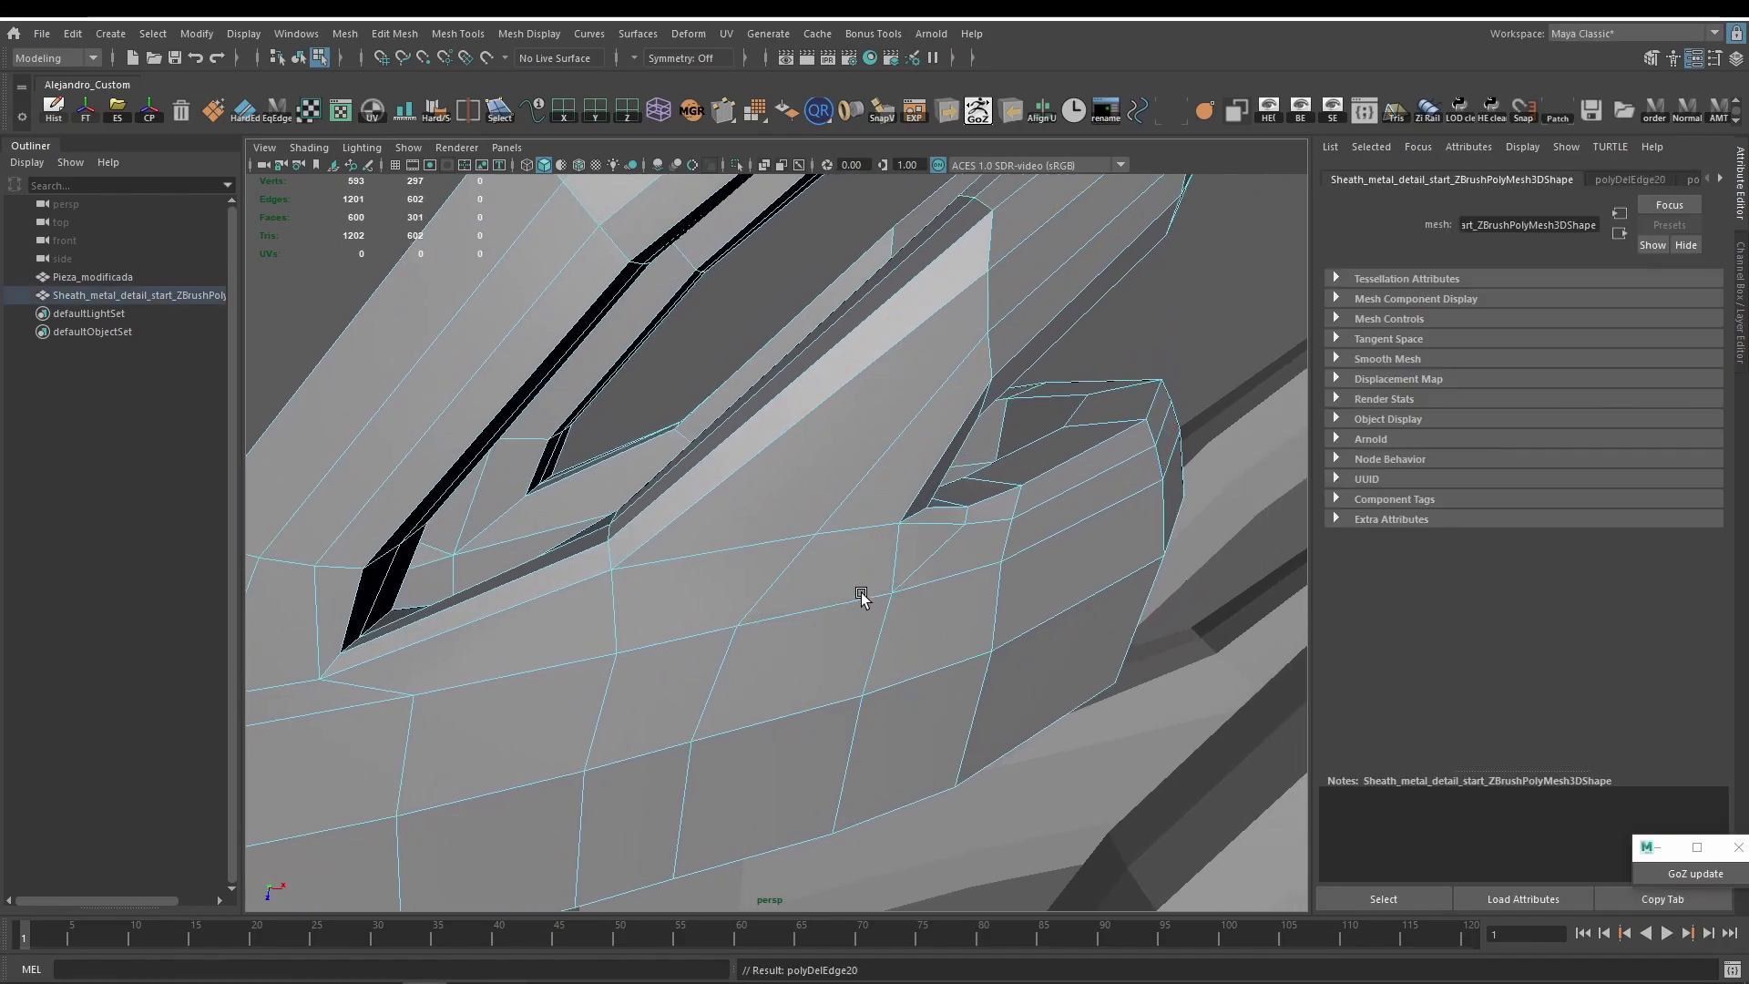
Slide the band vertices below the fork to even out the spacing, bringing one under the long bar's inner corner.
scroll(669, 682, "down", 2)
key("F9")
left_click(637, 631)
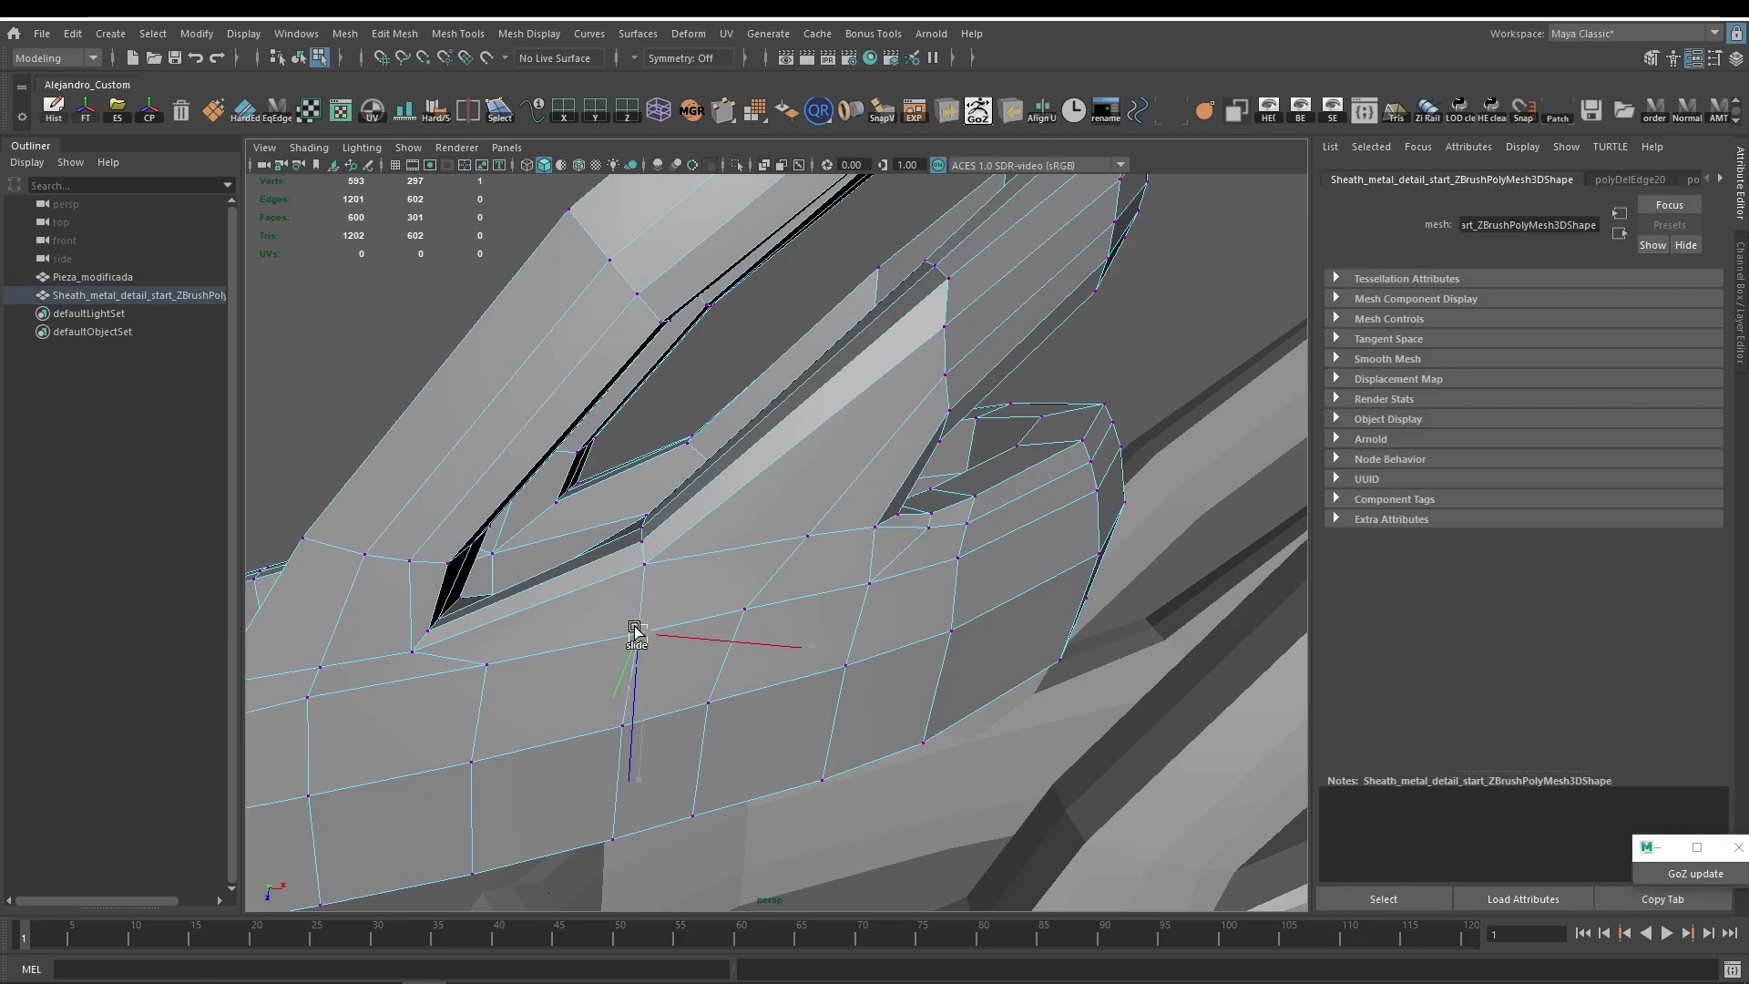
middle_click_drag(515, 701, 695, 605, "alt")
scroll(687, 597, "up", 2)
left_click(667, 566)
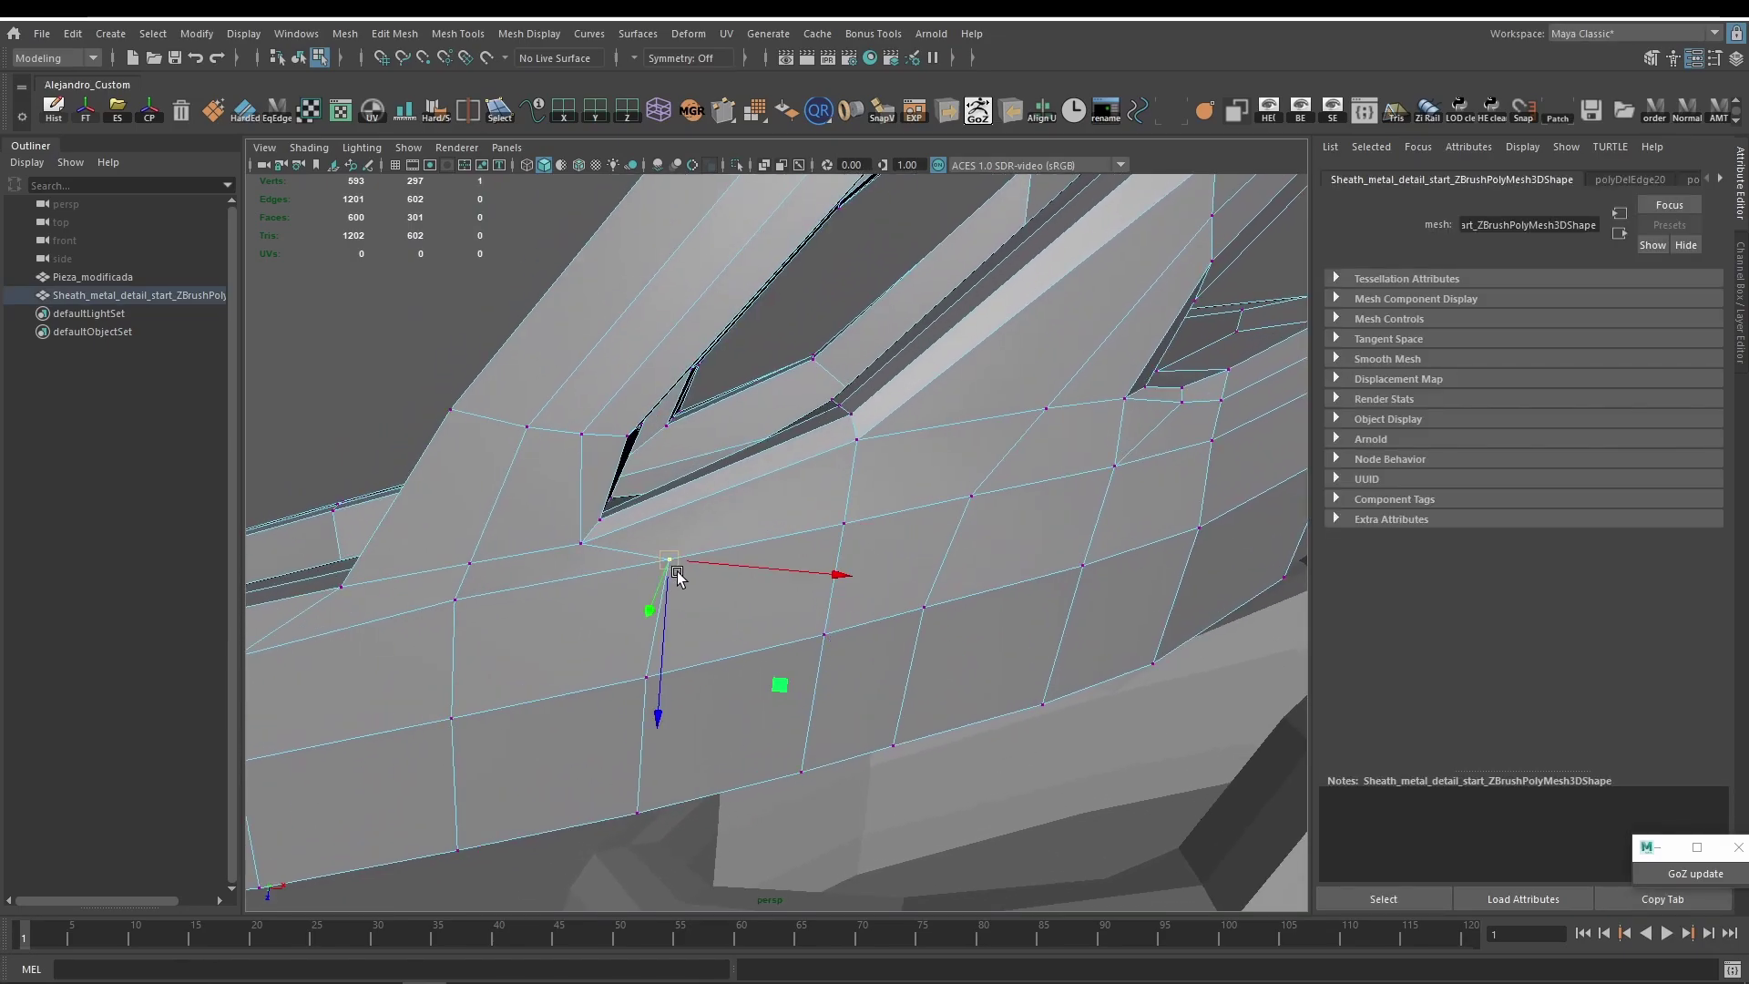
left_click_drag(672, 576, 625, 587, "ctrl+shift")
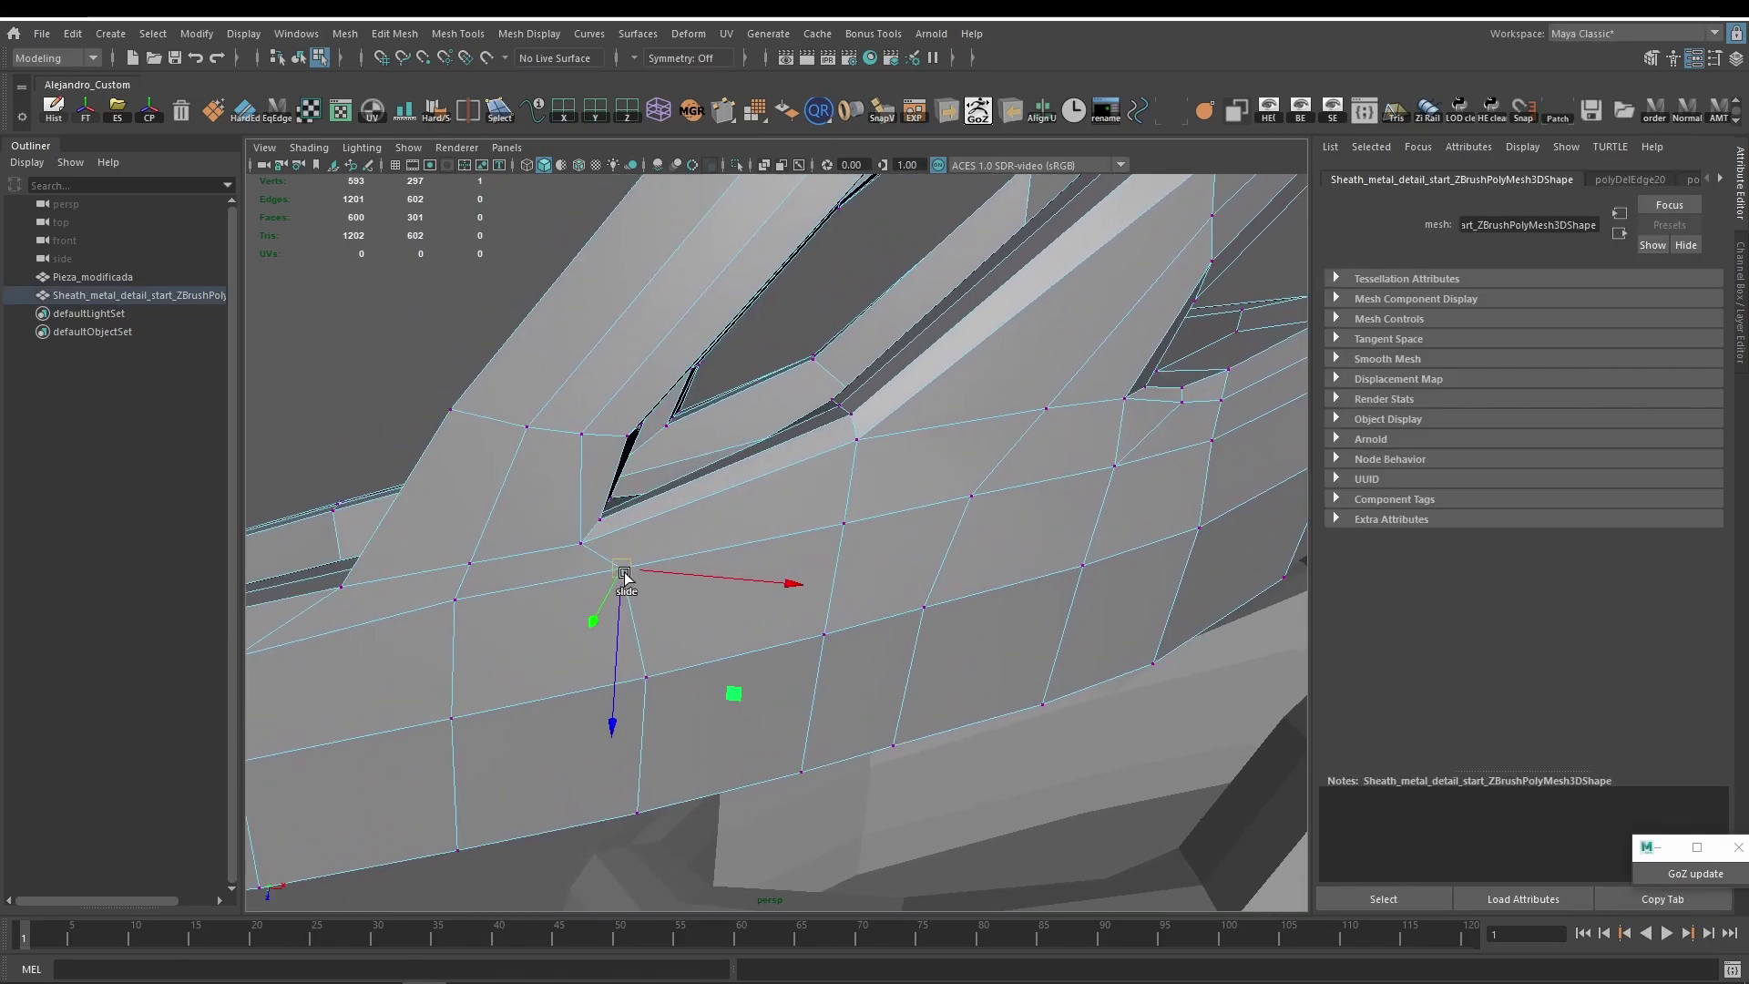
middle_click_drag(625, 576, 605, 583, "shift")
Slide the band's horizontal edge below the short bar upward, closer to the bar's base.
right_click_drag(879, 549, 902, 505)
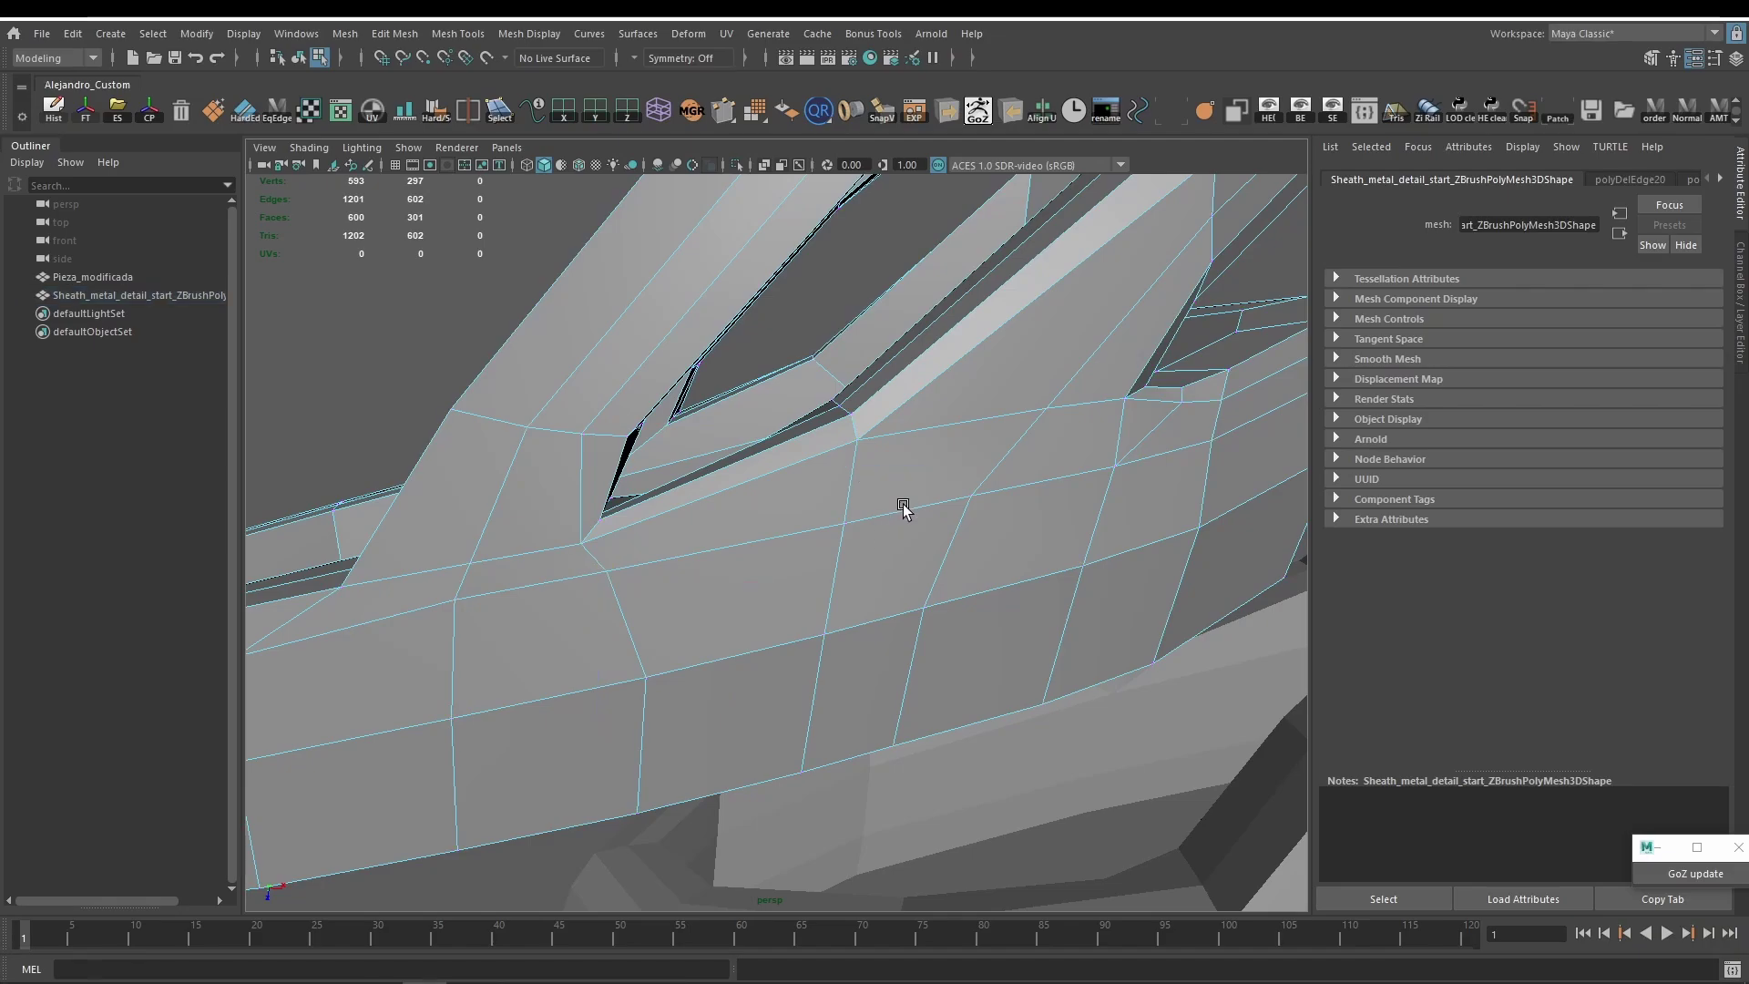
left_click(916, 511)
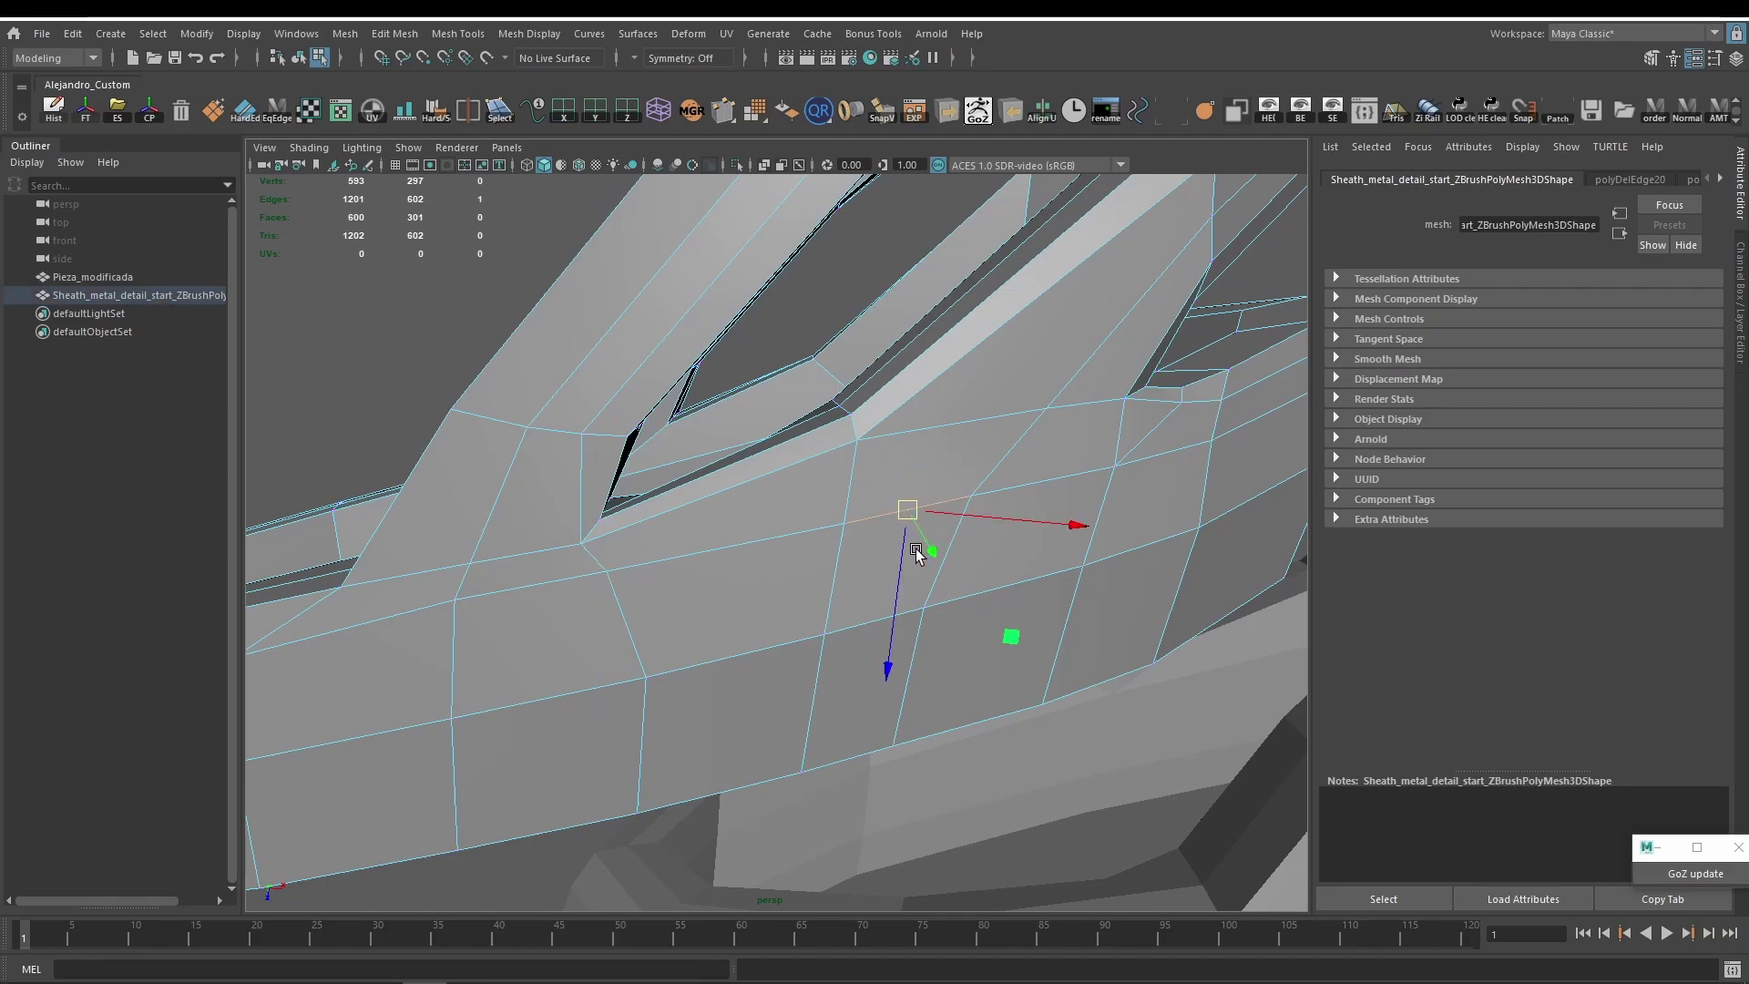
middle_click_drag(905, 510, 973, 476, "shift")
middle_click_drag(832, 536, 933, 478, "shift")
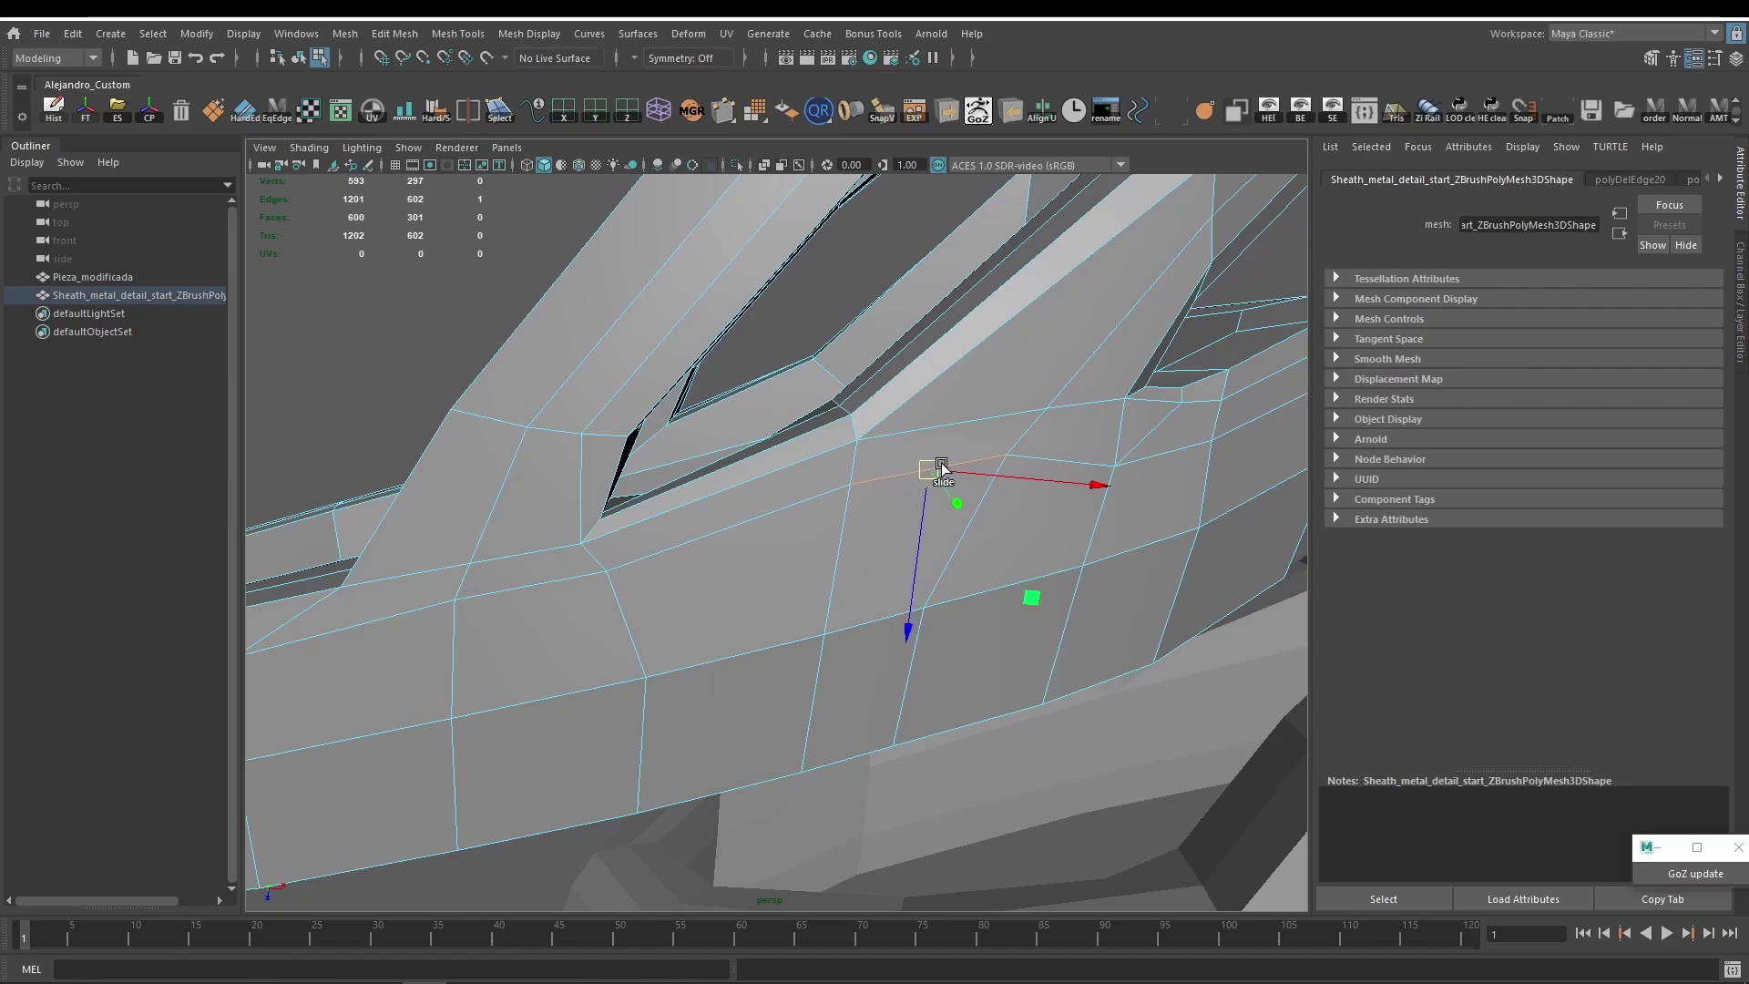
Adjust individual vertices around the bar bases to smooth the edge flow on the band.
left_click_drag(941, 466, 862, 528, "alt")
key("F9")
left_click_drag(856, 532, 703, 581, "alt")
left_click(727, 549)
key("F9")
left_click(710, 581)
left_click(738, 505)
Return to object mode, turn on the smooth mesh preview and inspect the bar junctions on the sheath metal detail.
left_click_drag(745, 508, 750, 656, "alt")
key("F8")
key("3")
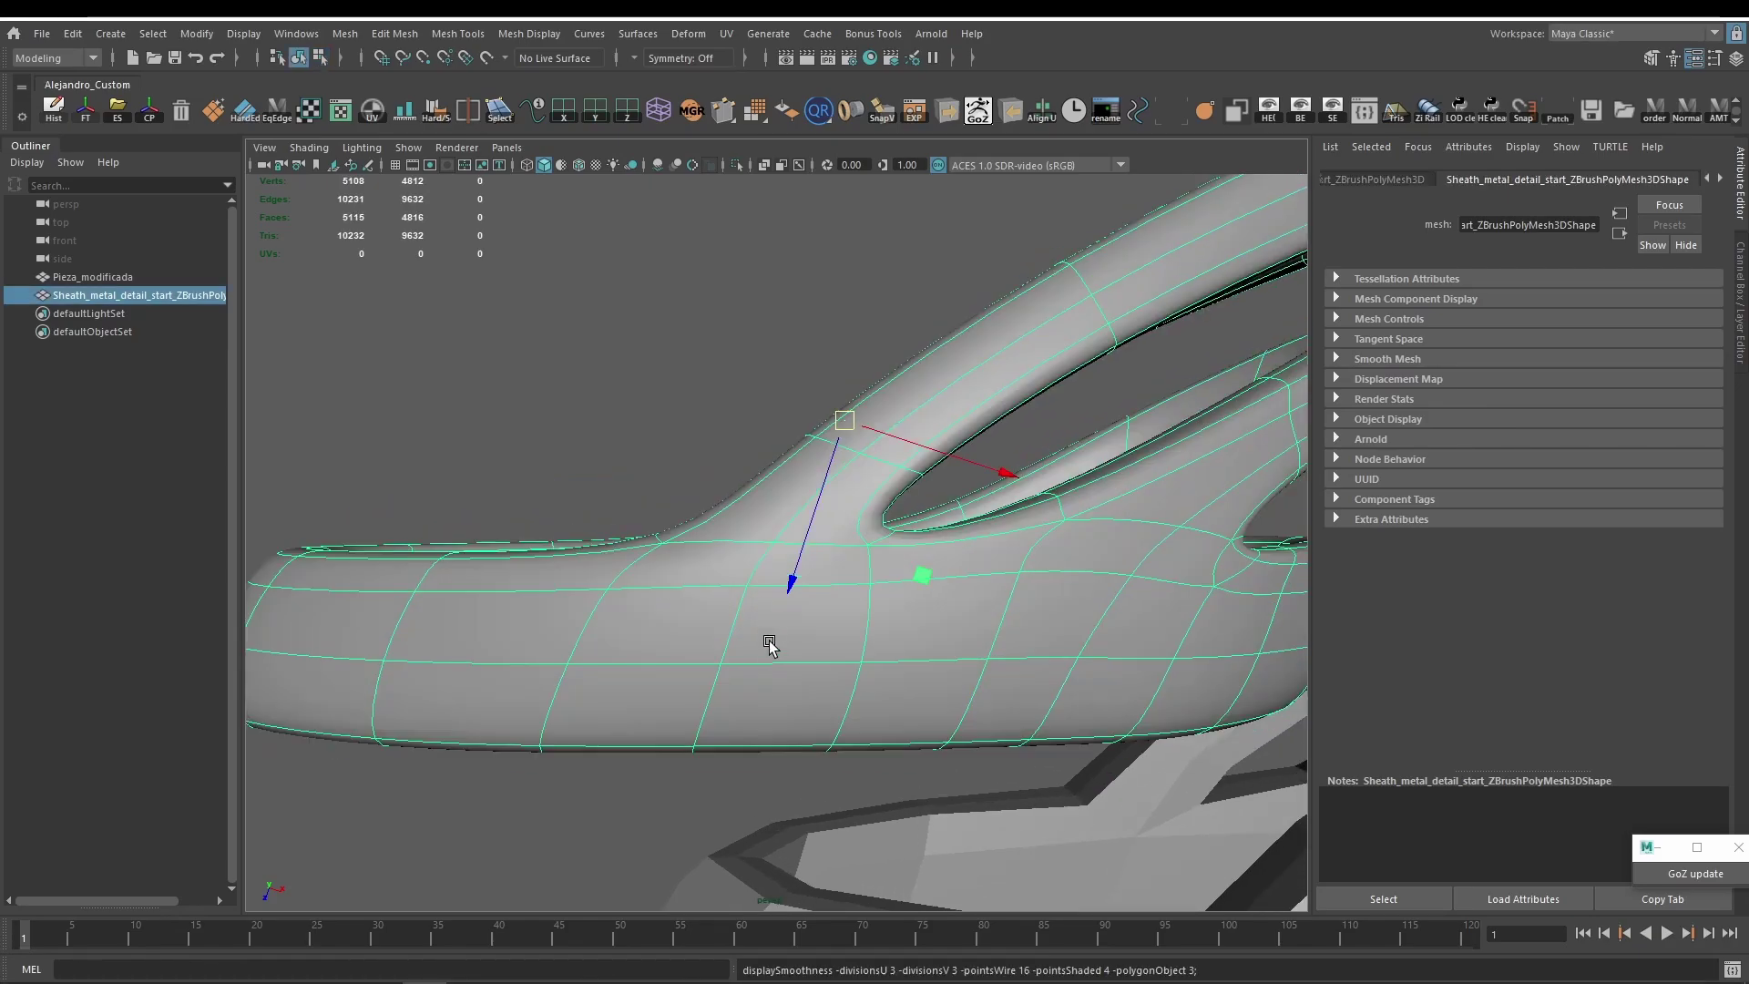
left_click(716, 441)
left_click_drag(806, 537, 821, 575, "alt")
scroll(824, 559, "up", 1)
left_click(824, 559)
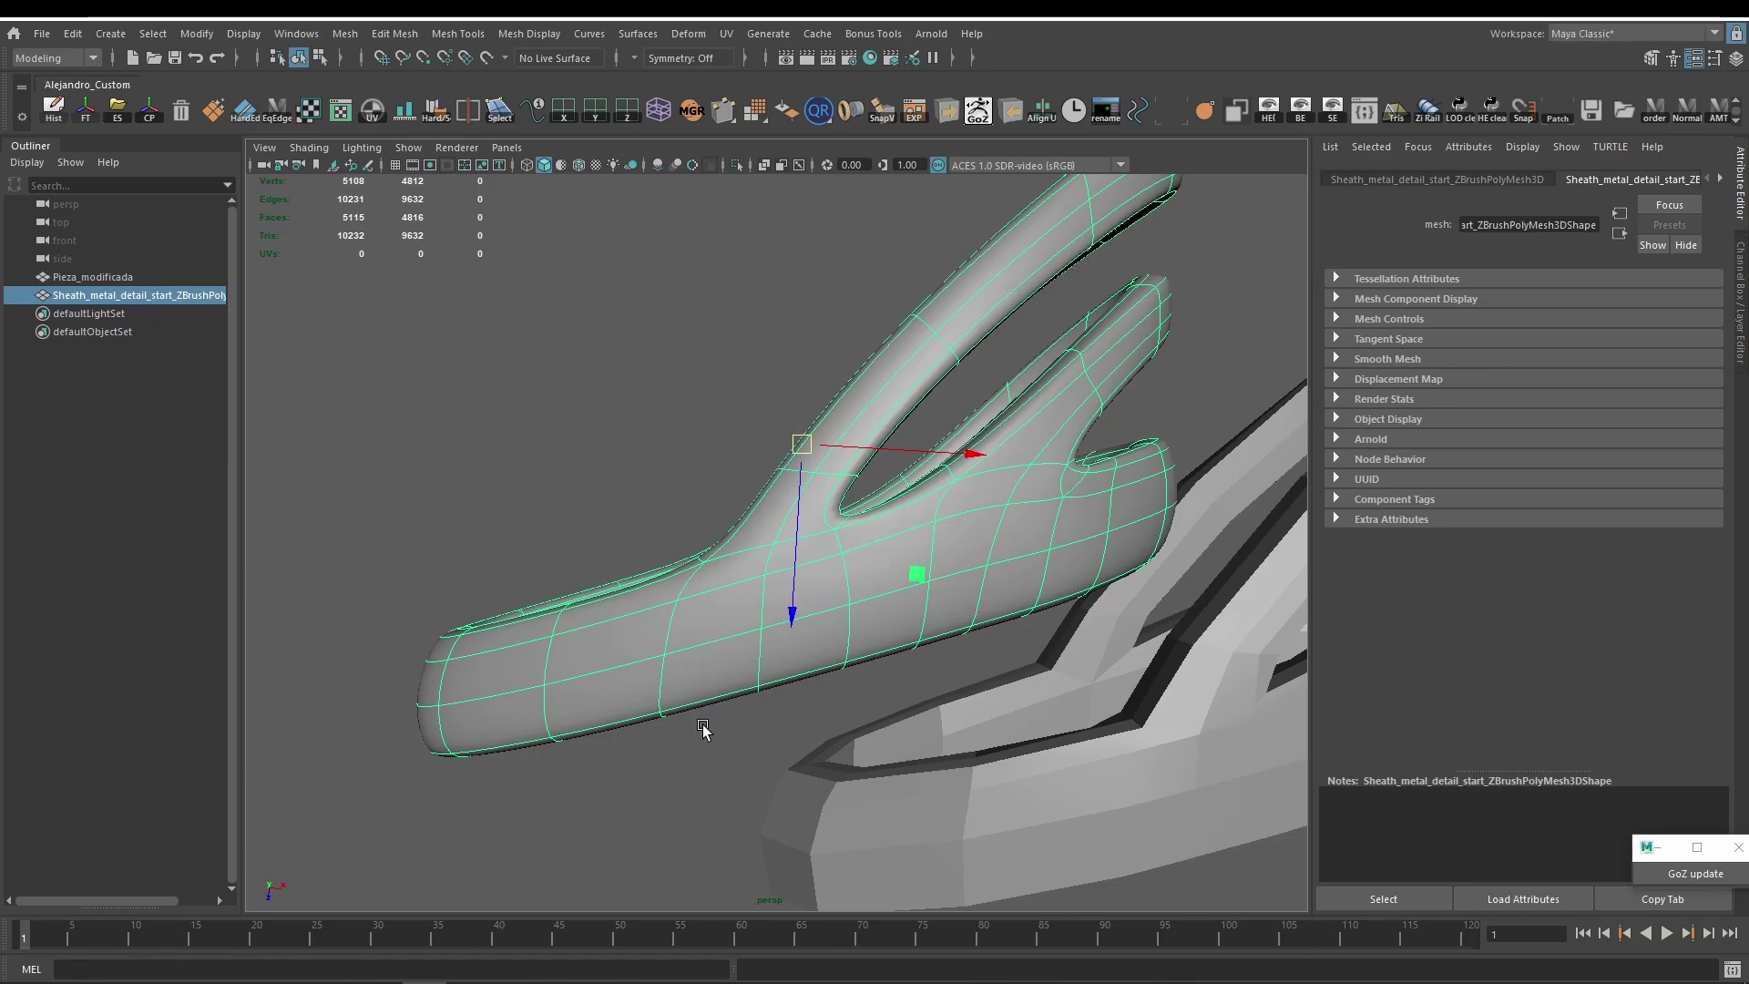
left_click_drag(702, 730, 834, 511, "alt")
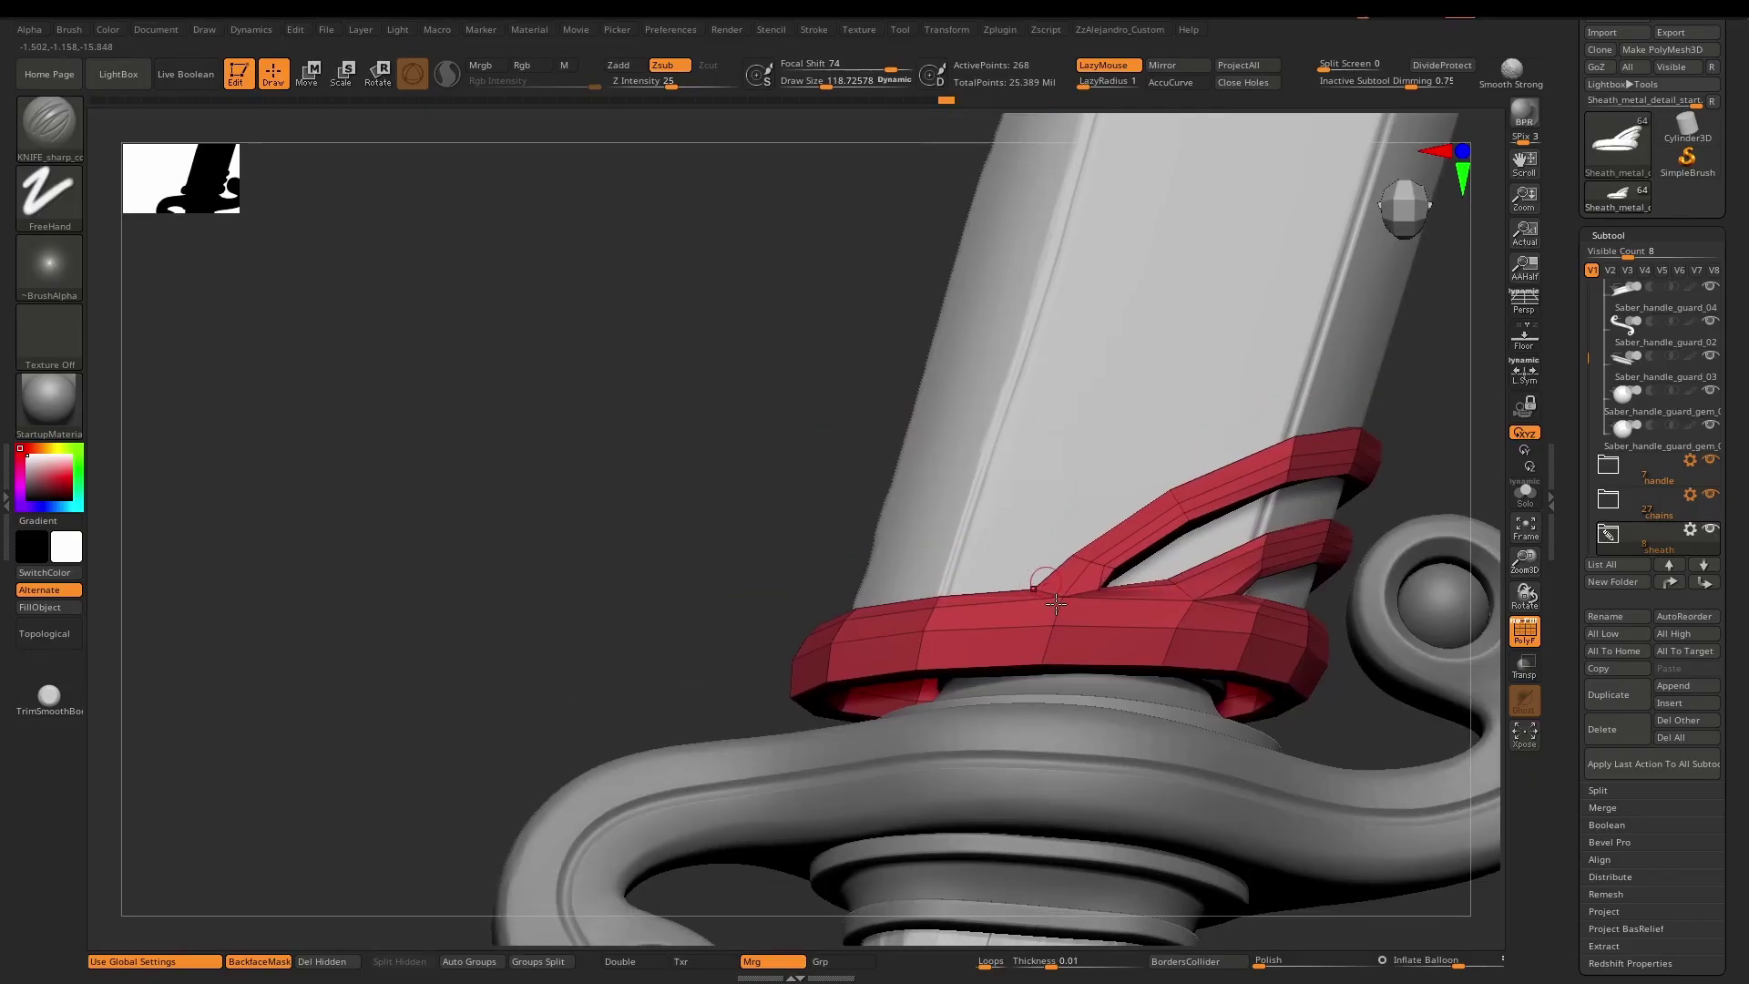
Switch to ZBrush and examine the sheath metal detail's bar junctions in place on the saber.
right_click_drag(1002, 546, 1062, 594)
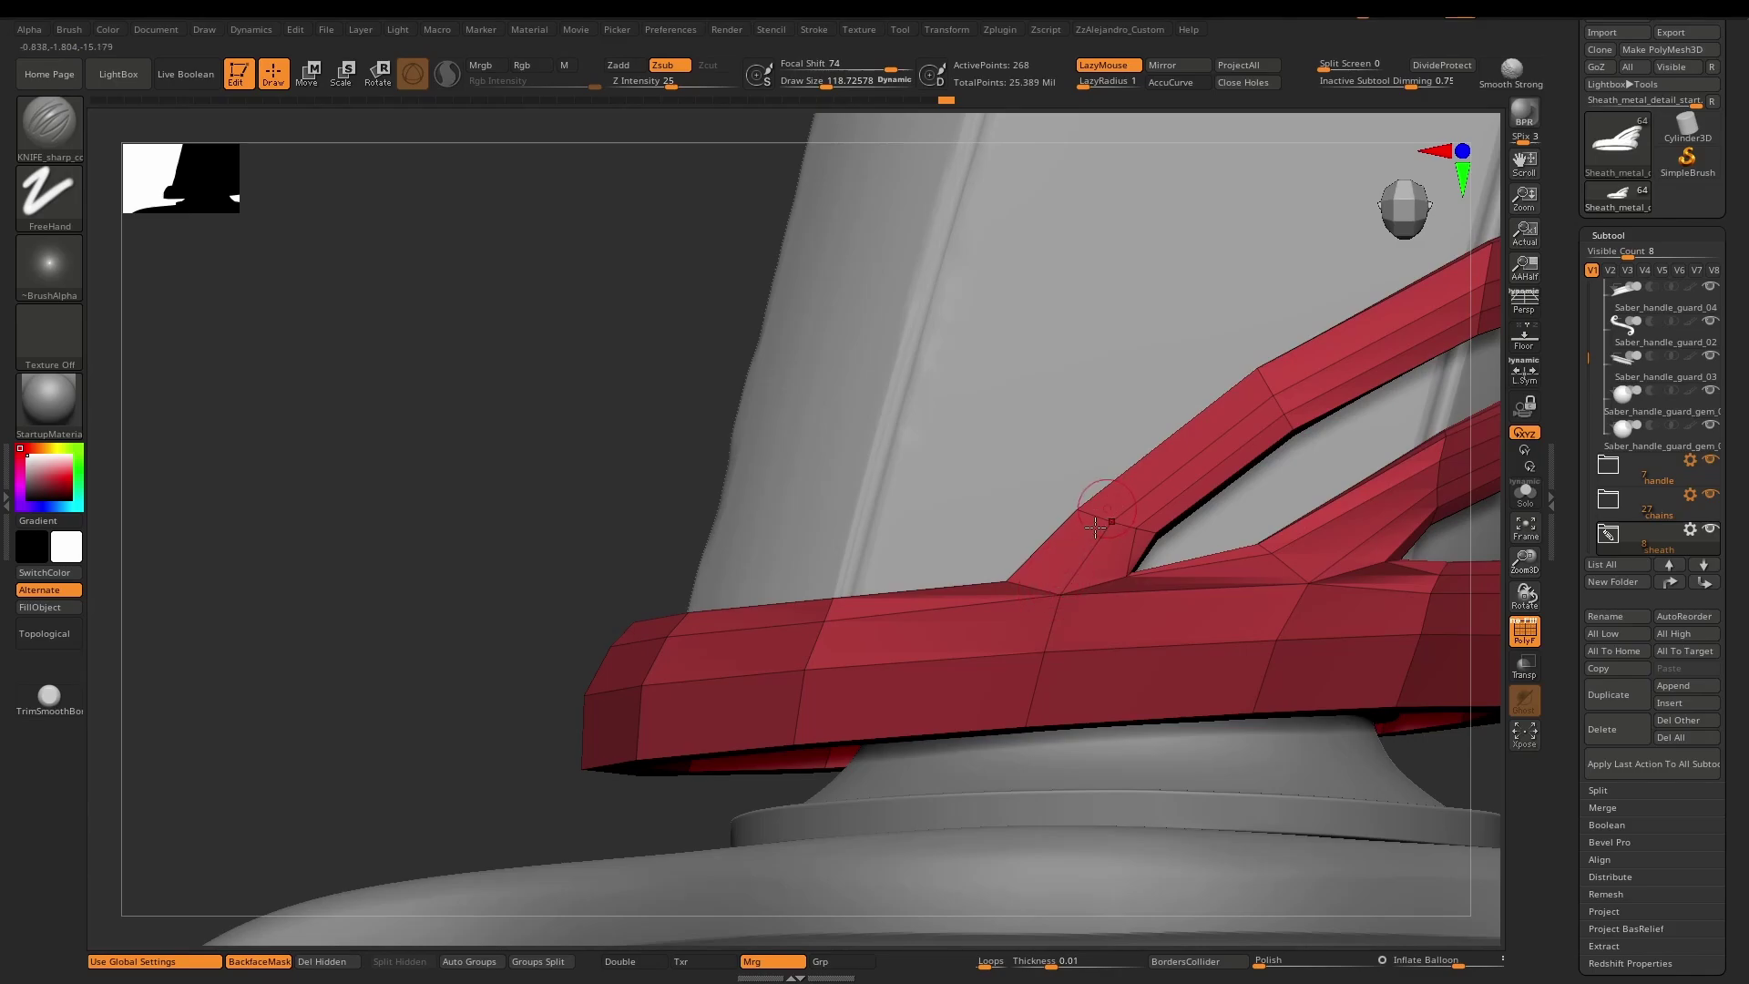
right_click_drag(1065, 592, 1088, 517)
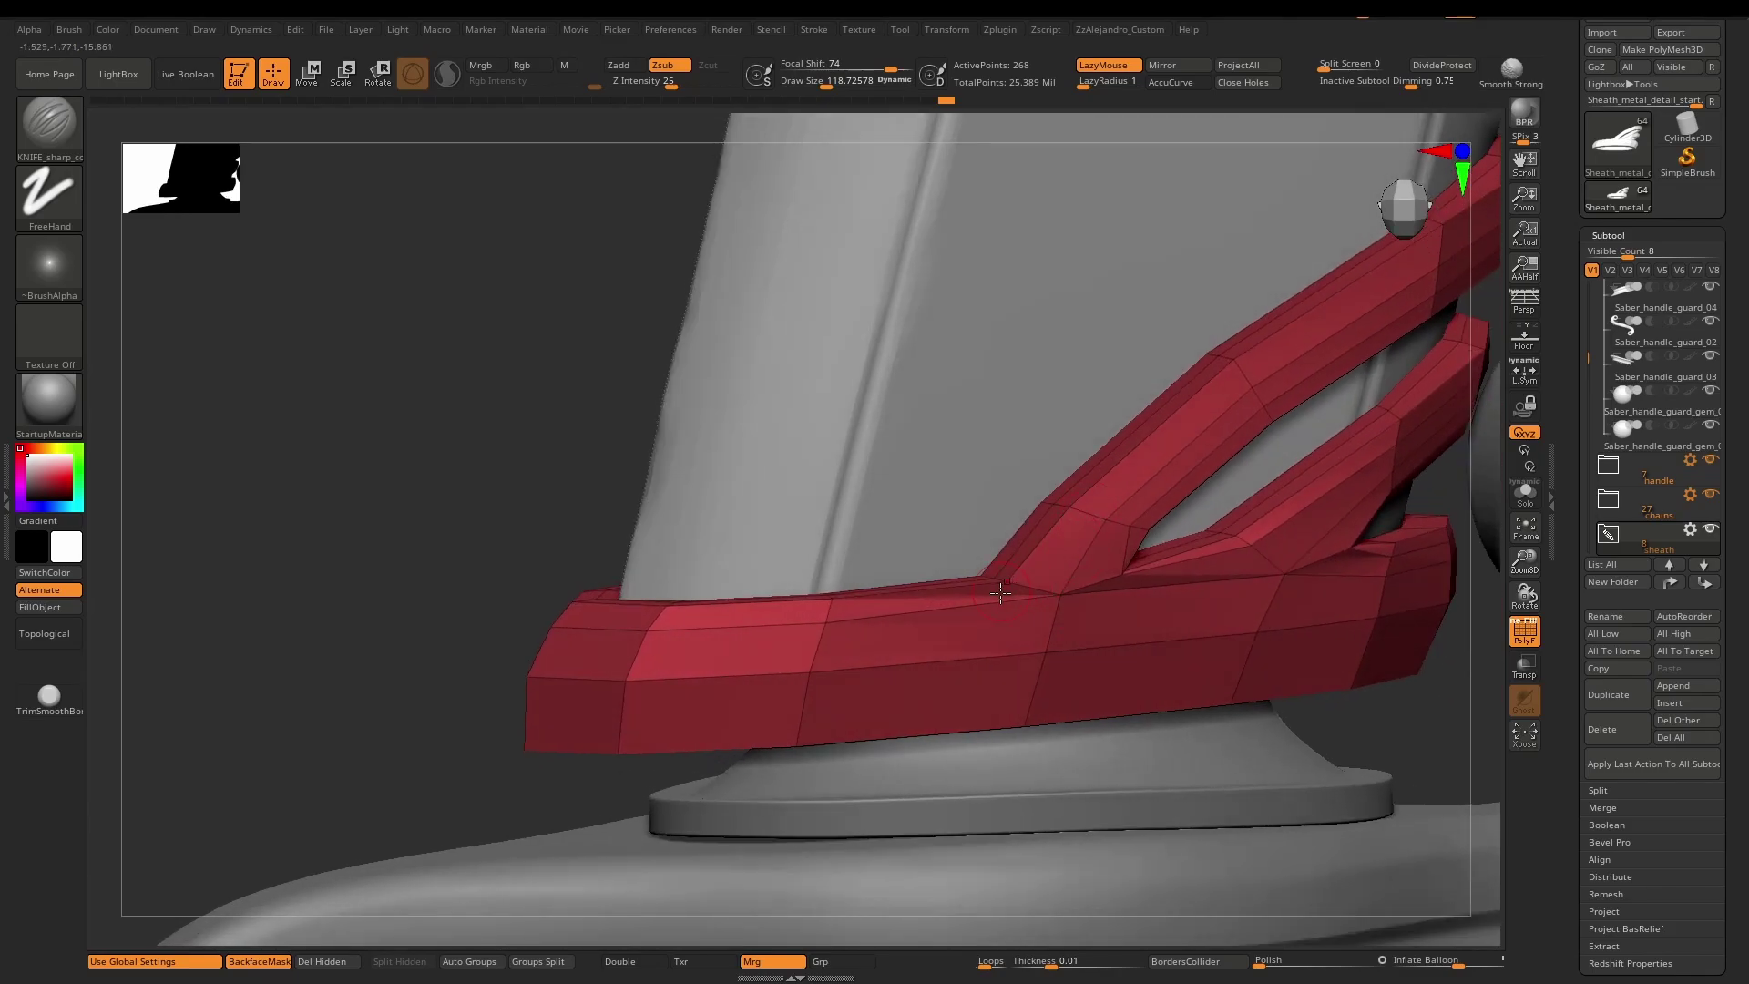
right_click_drag(993, 596, 1081, 517)
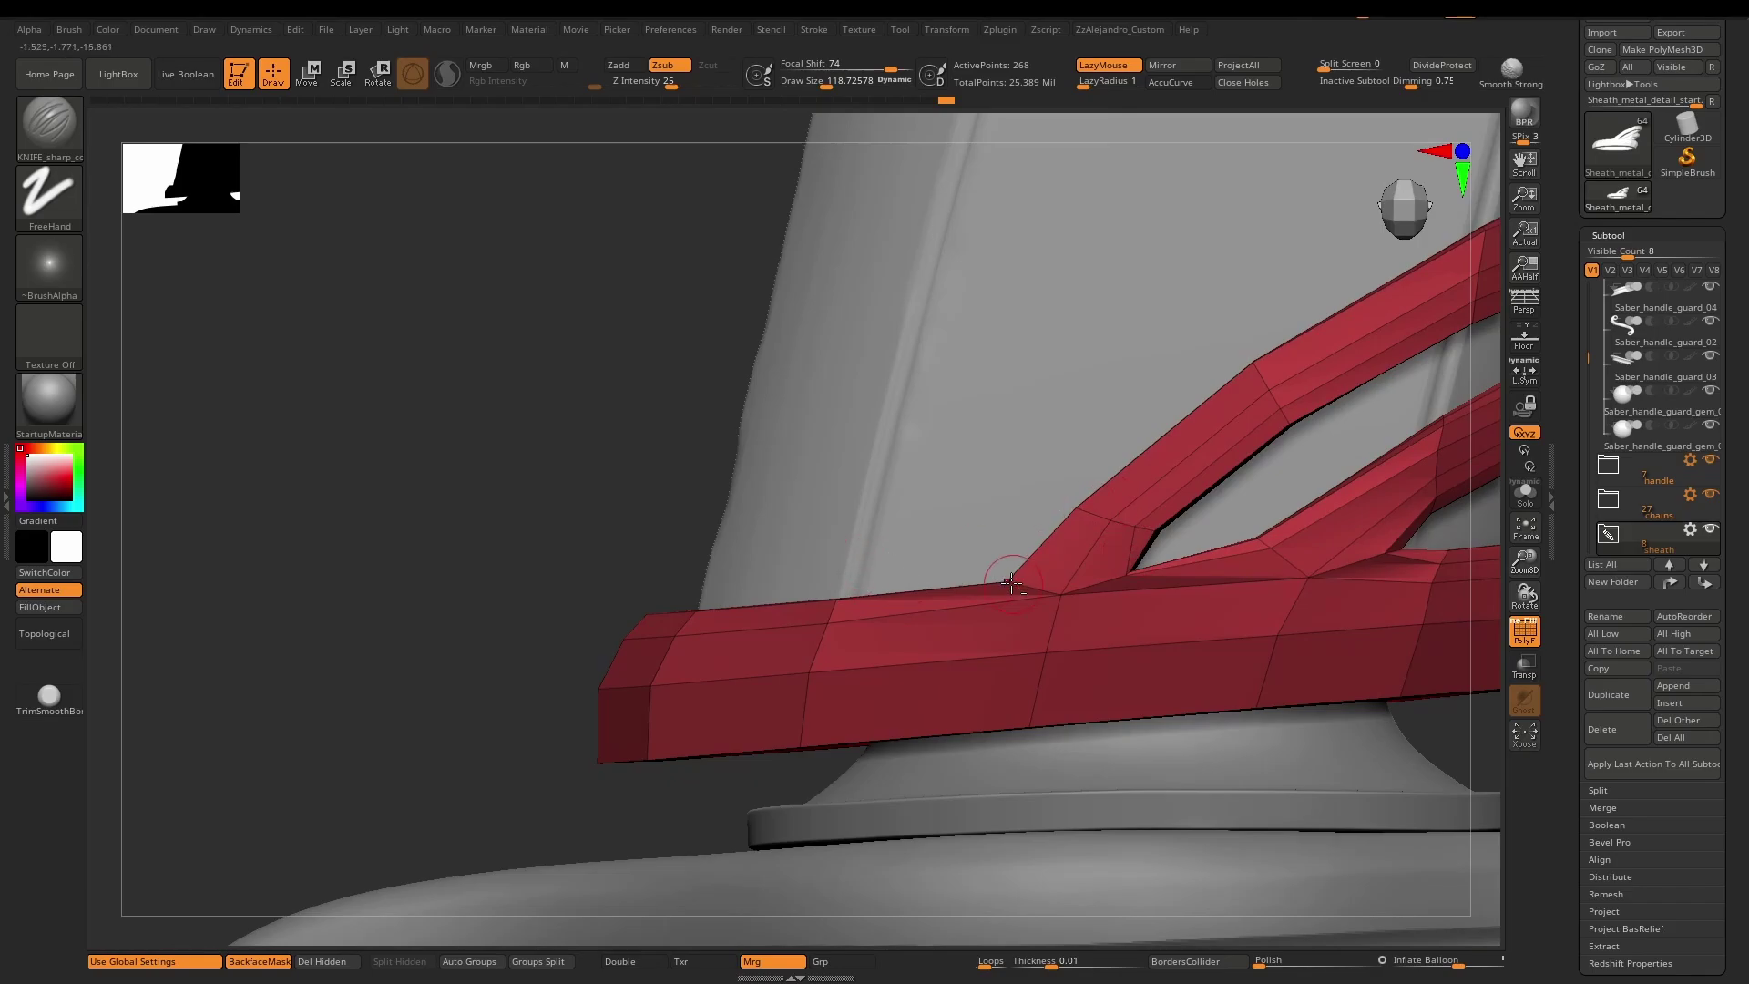
right_click_drag(1068, 563, 967, 446, "ctrl")
right_click_drag(1137, 497, 1030, 497, "alt")
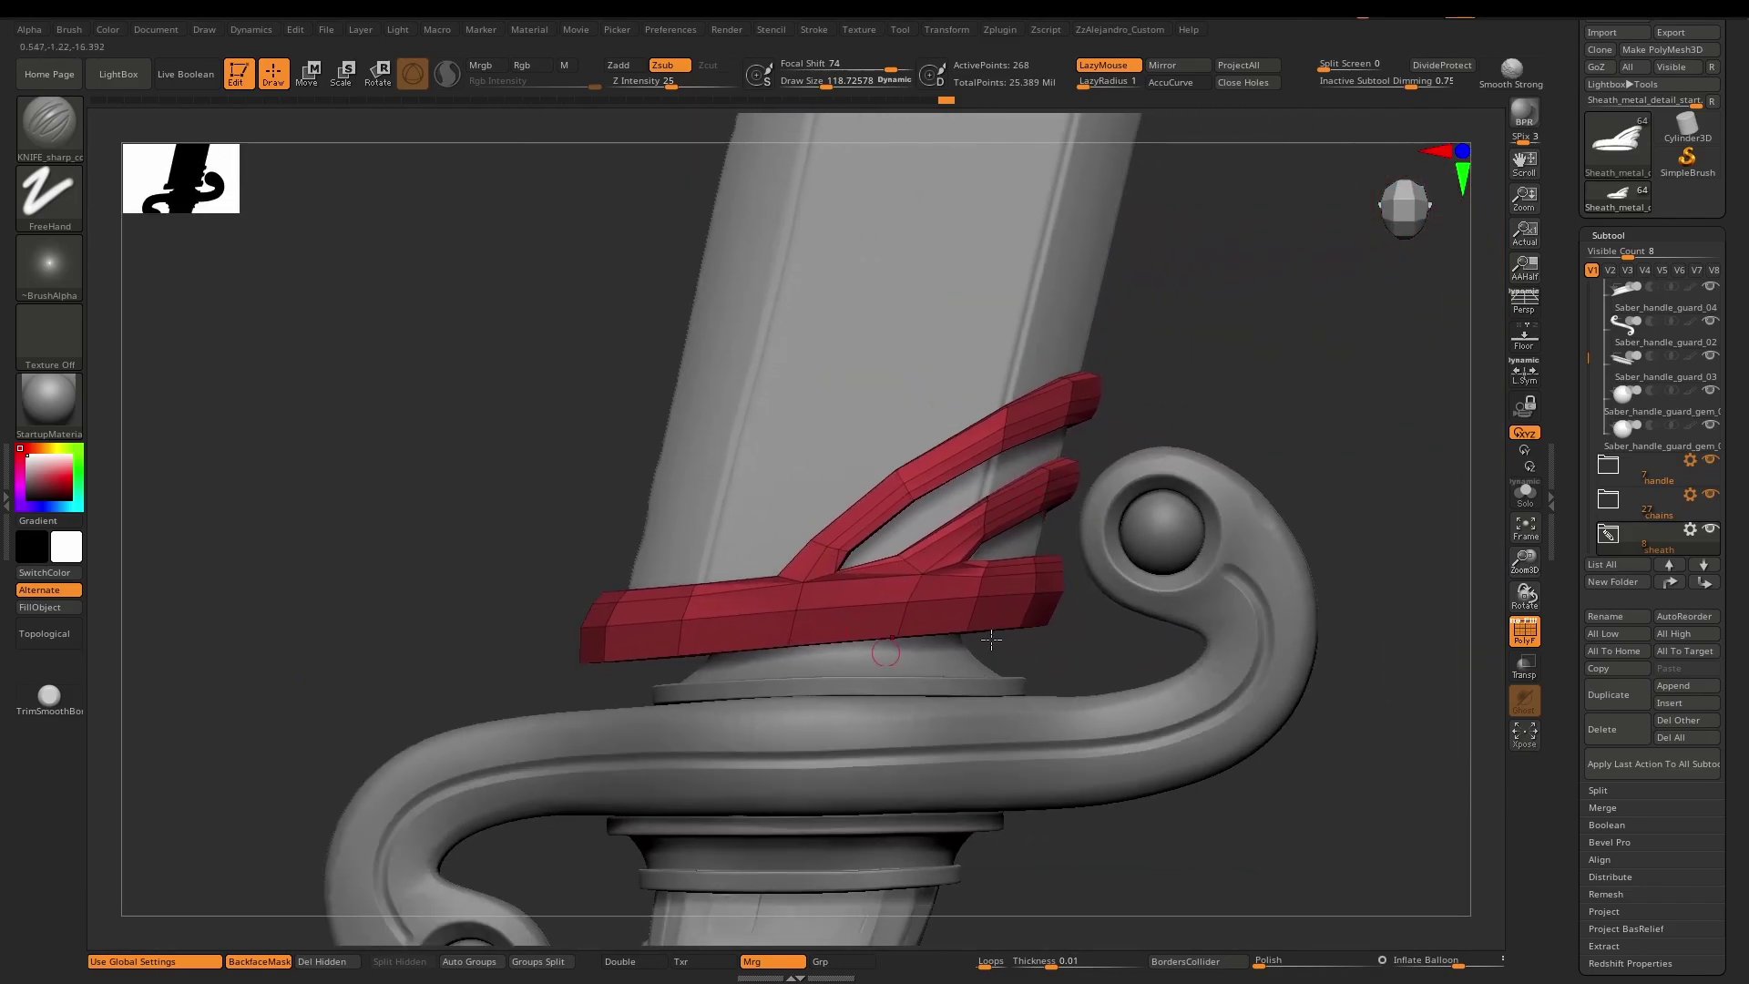
Select the Sheath_metal_detail_end_03 subtool at the sheath's tip and examine the guard area from the opposite side.
right_click_drag(991, 639, 942, 326)
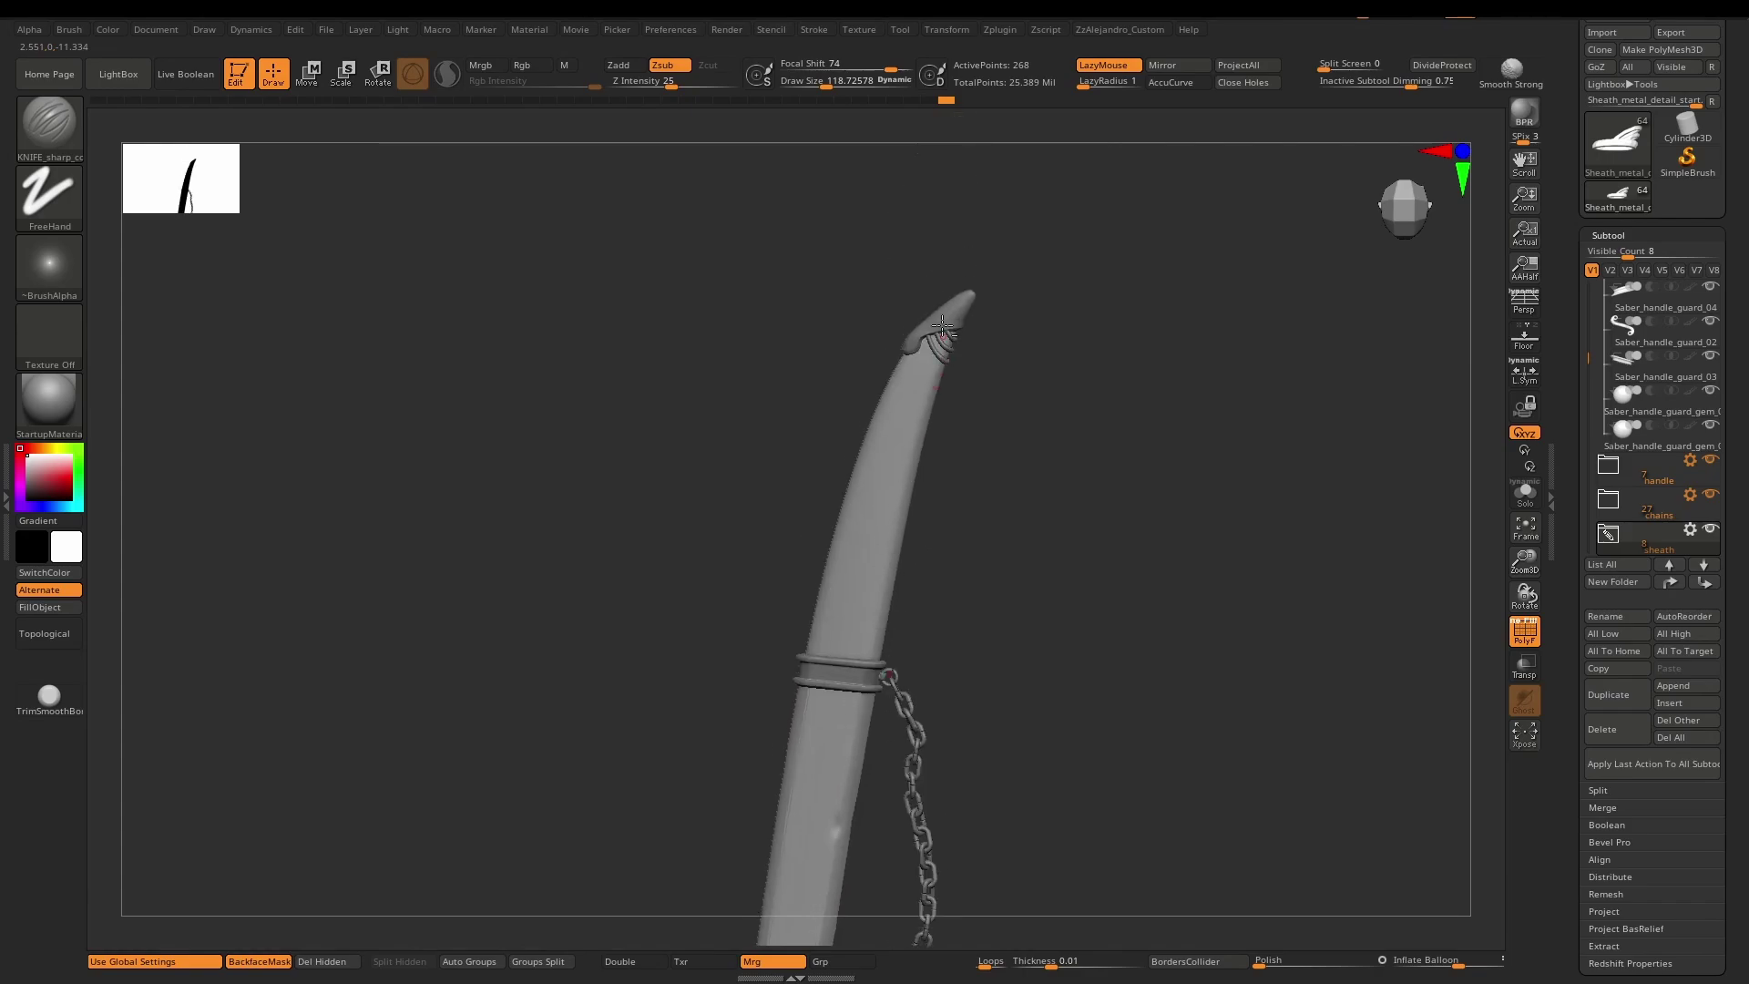
left_click(942, 326, "alt")
right_click_drag(975, 394, 933, 319, "ctrl")
right_click_drag(847, 911, 996, 233, "alt")
right_click_drag(856, 565, 1066, 610)
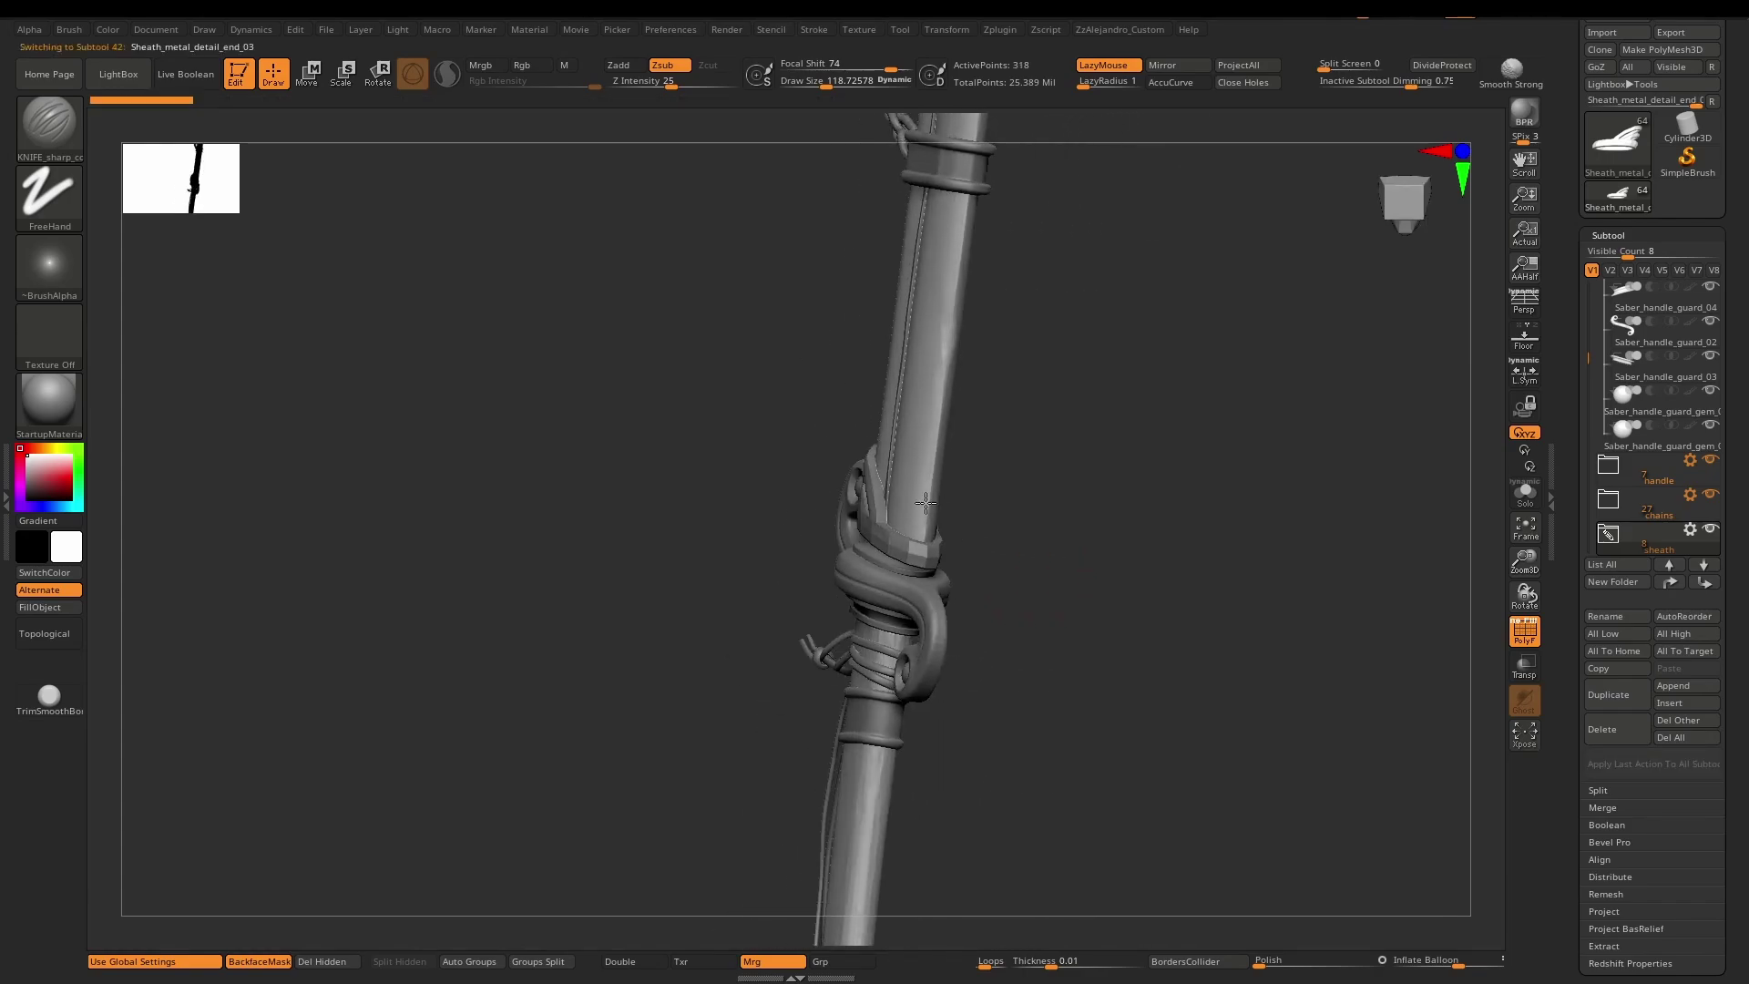
right_click_drag(925, 502, 913, 576)
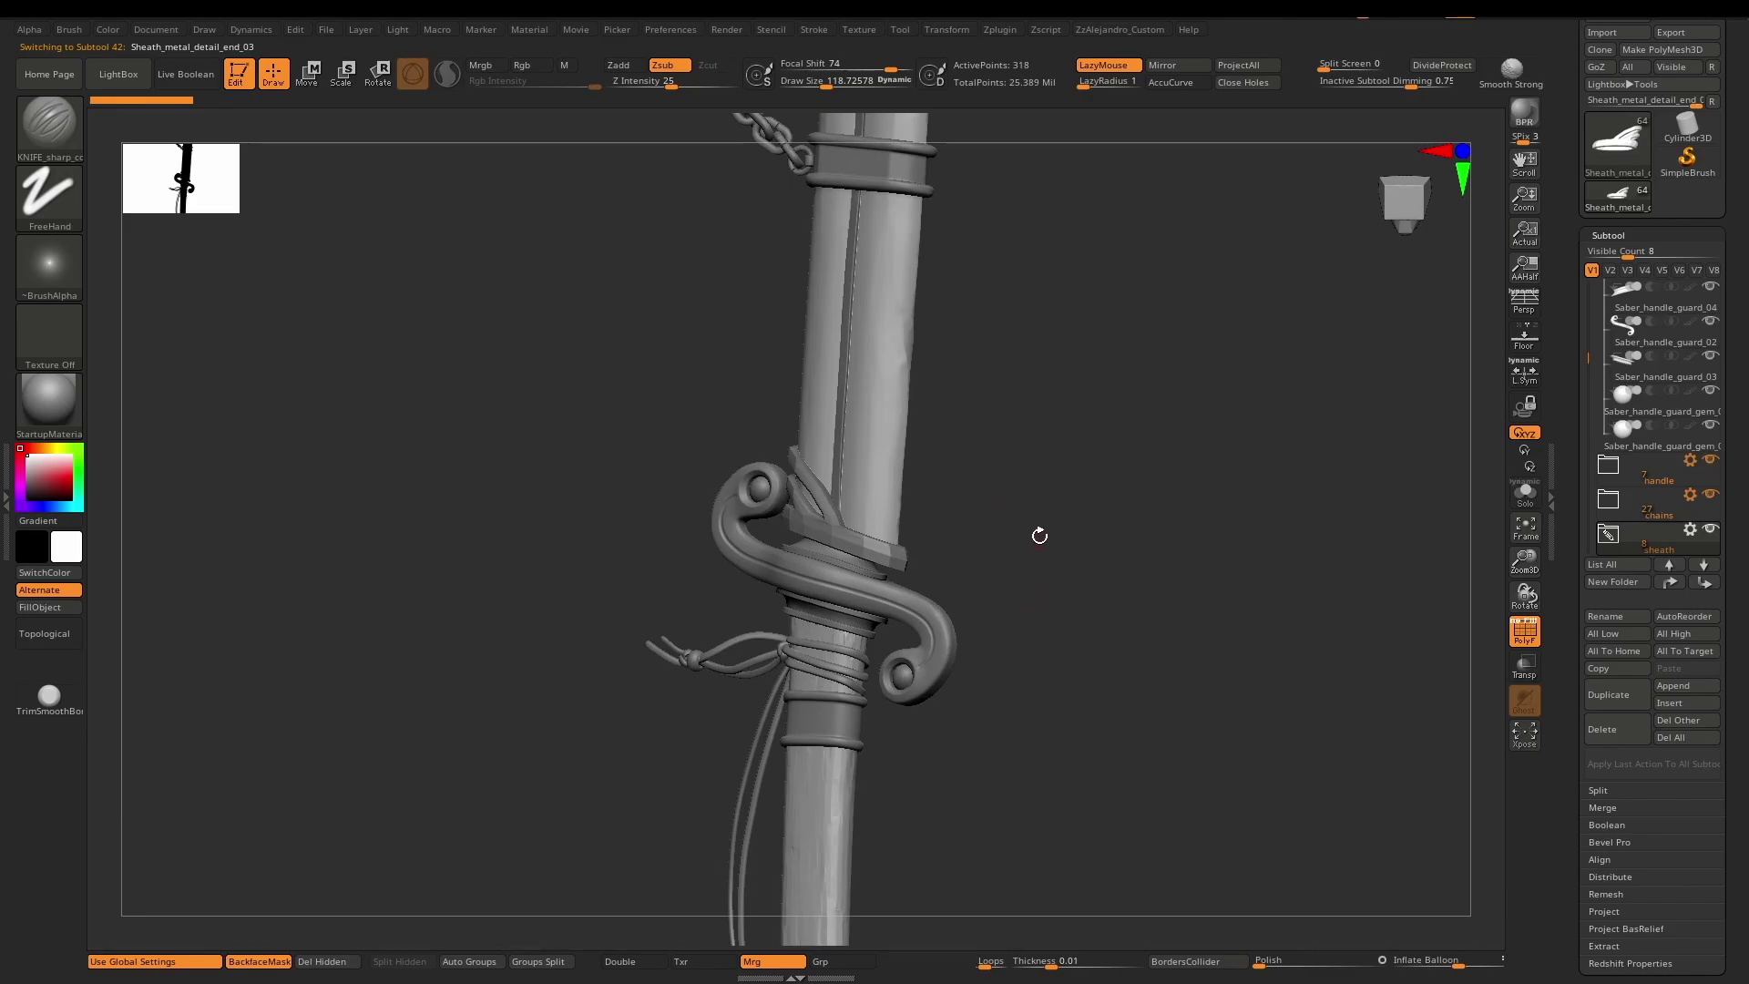
key("alt+Tab")
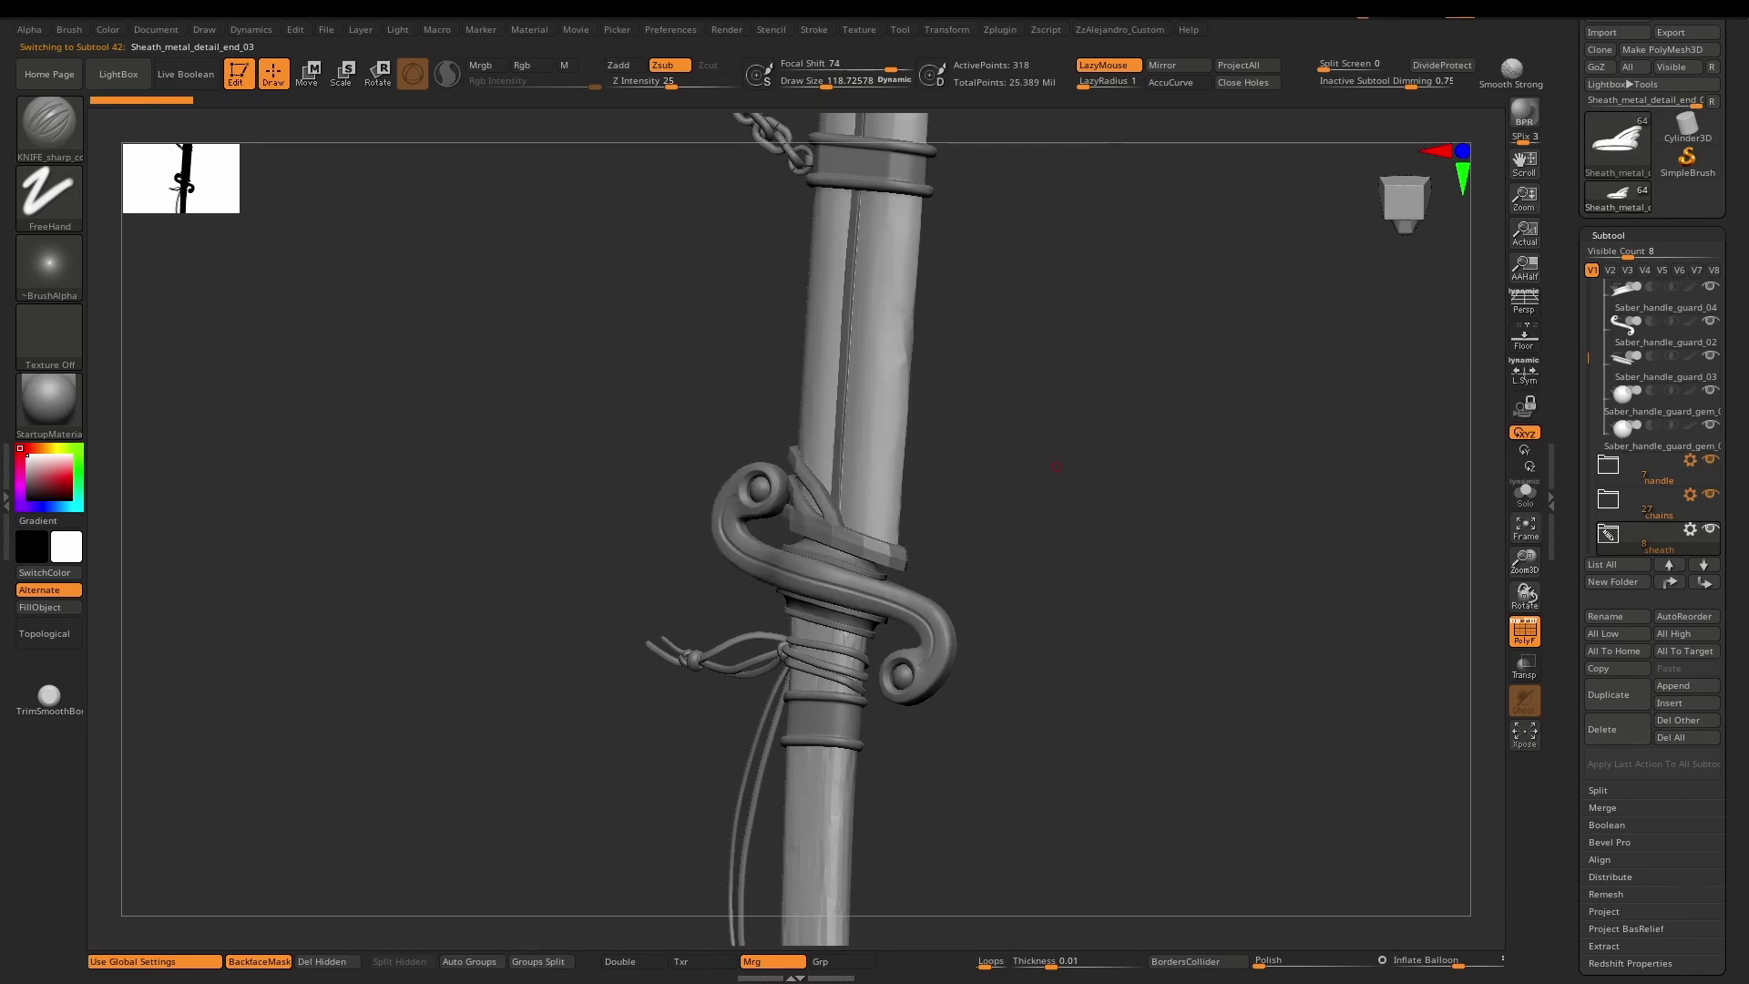